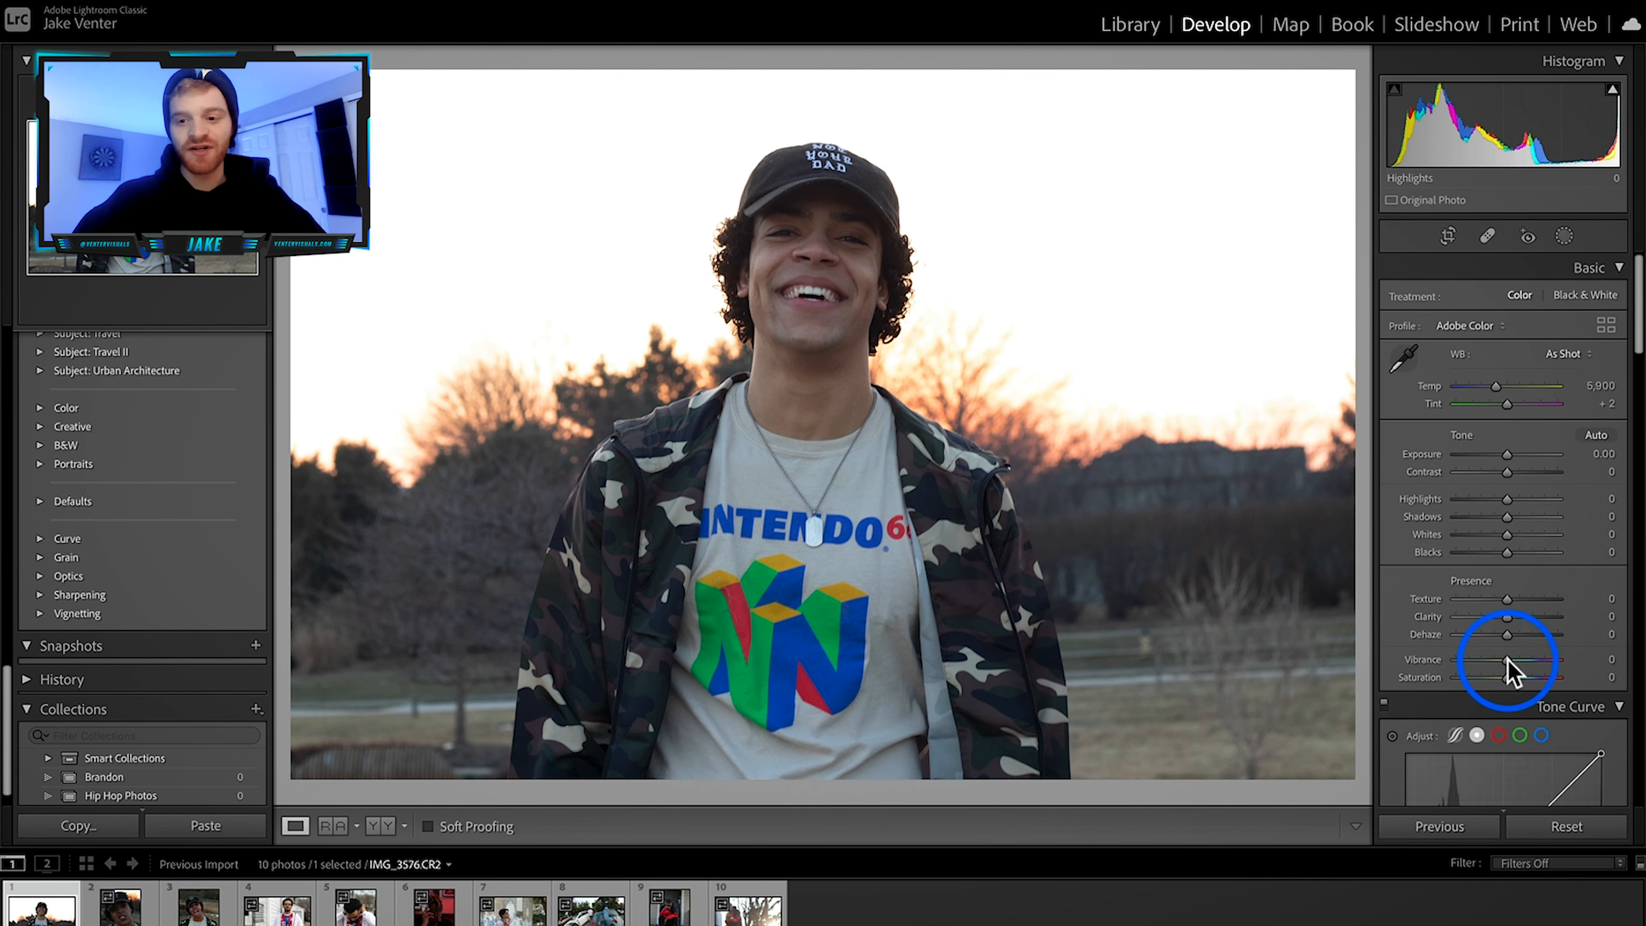
Step: Look through the editing settings and the preset groups, previewing the Style: Cinematic presets on the photo
scroll(1504, 616, down, 5)
scroll(1488, 571, down, 3)
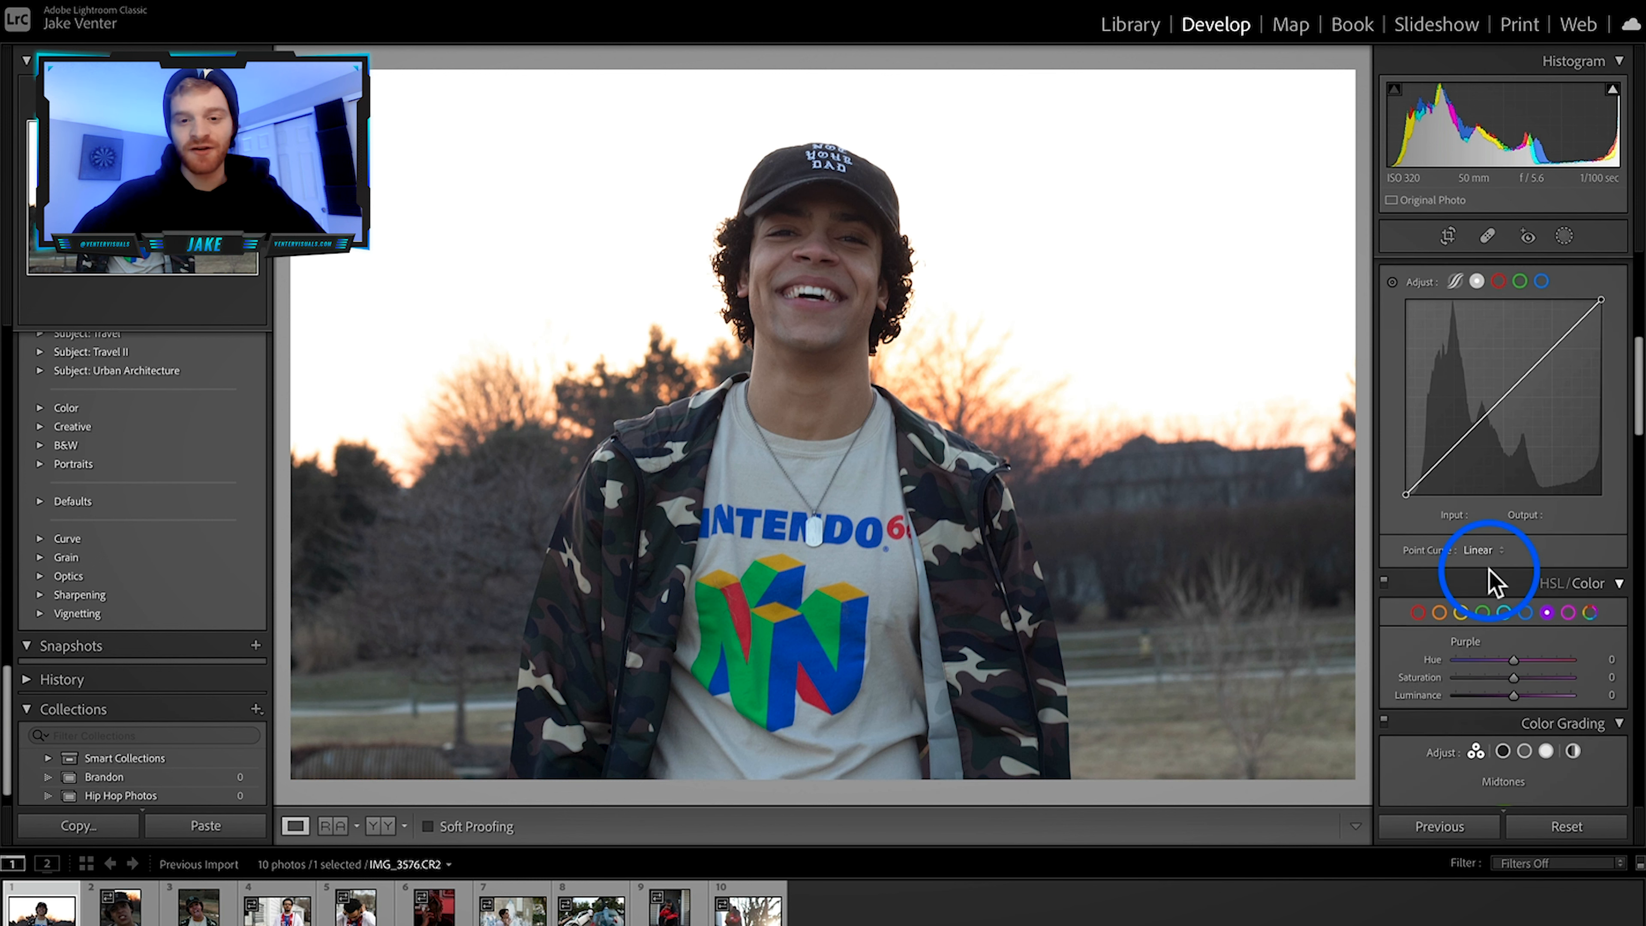
scroll(1466, 396, up, 7)
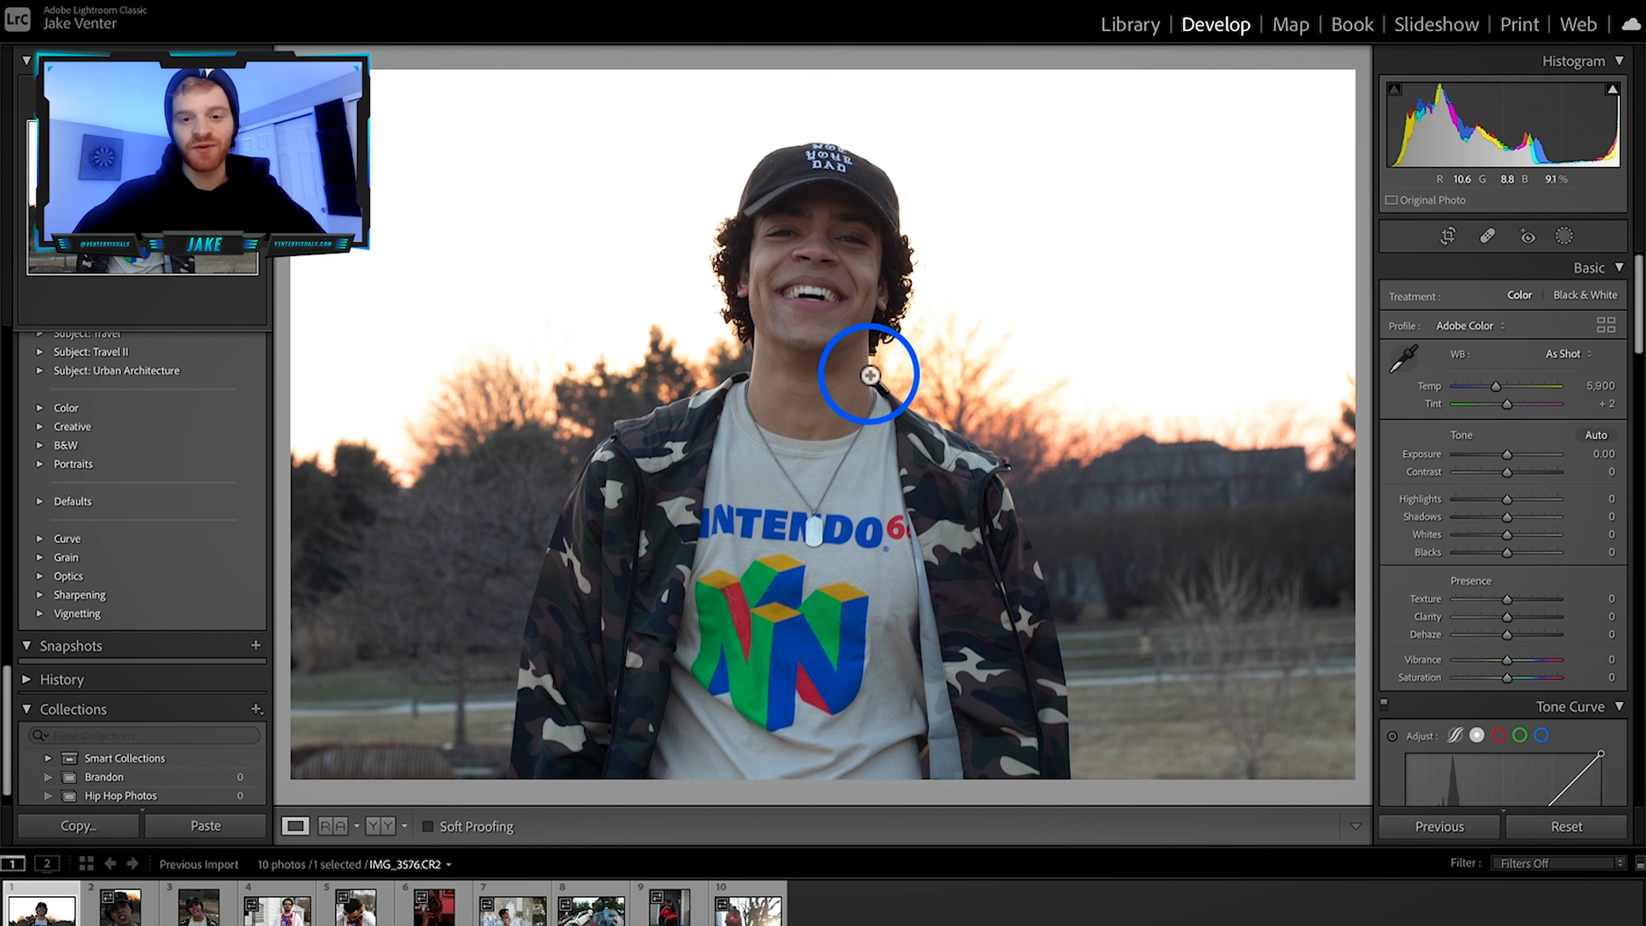
scroll(228, 368, up, 15)
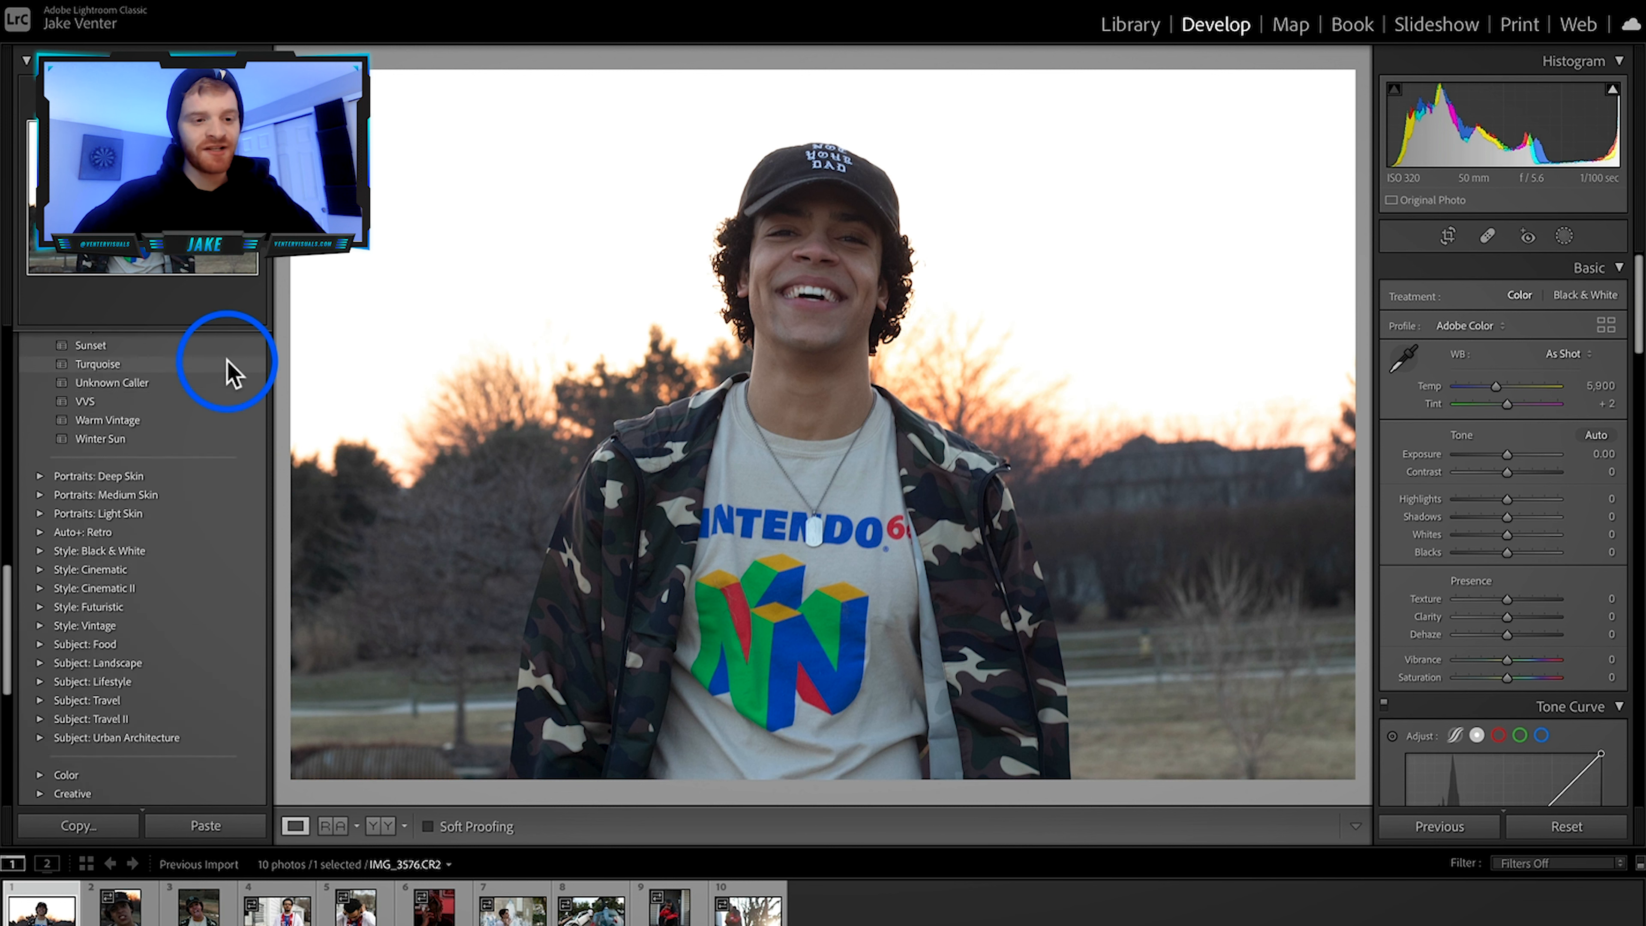
scroll(223, 368, up, 6)
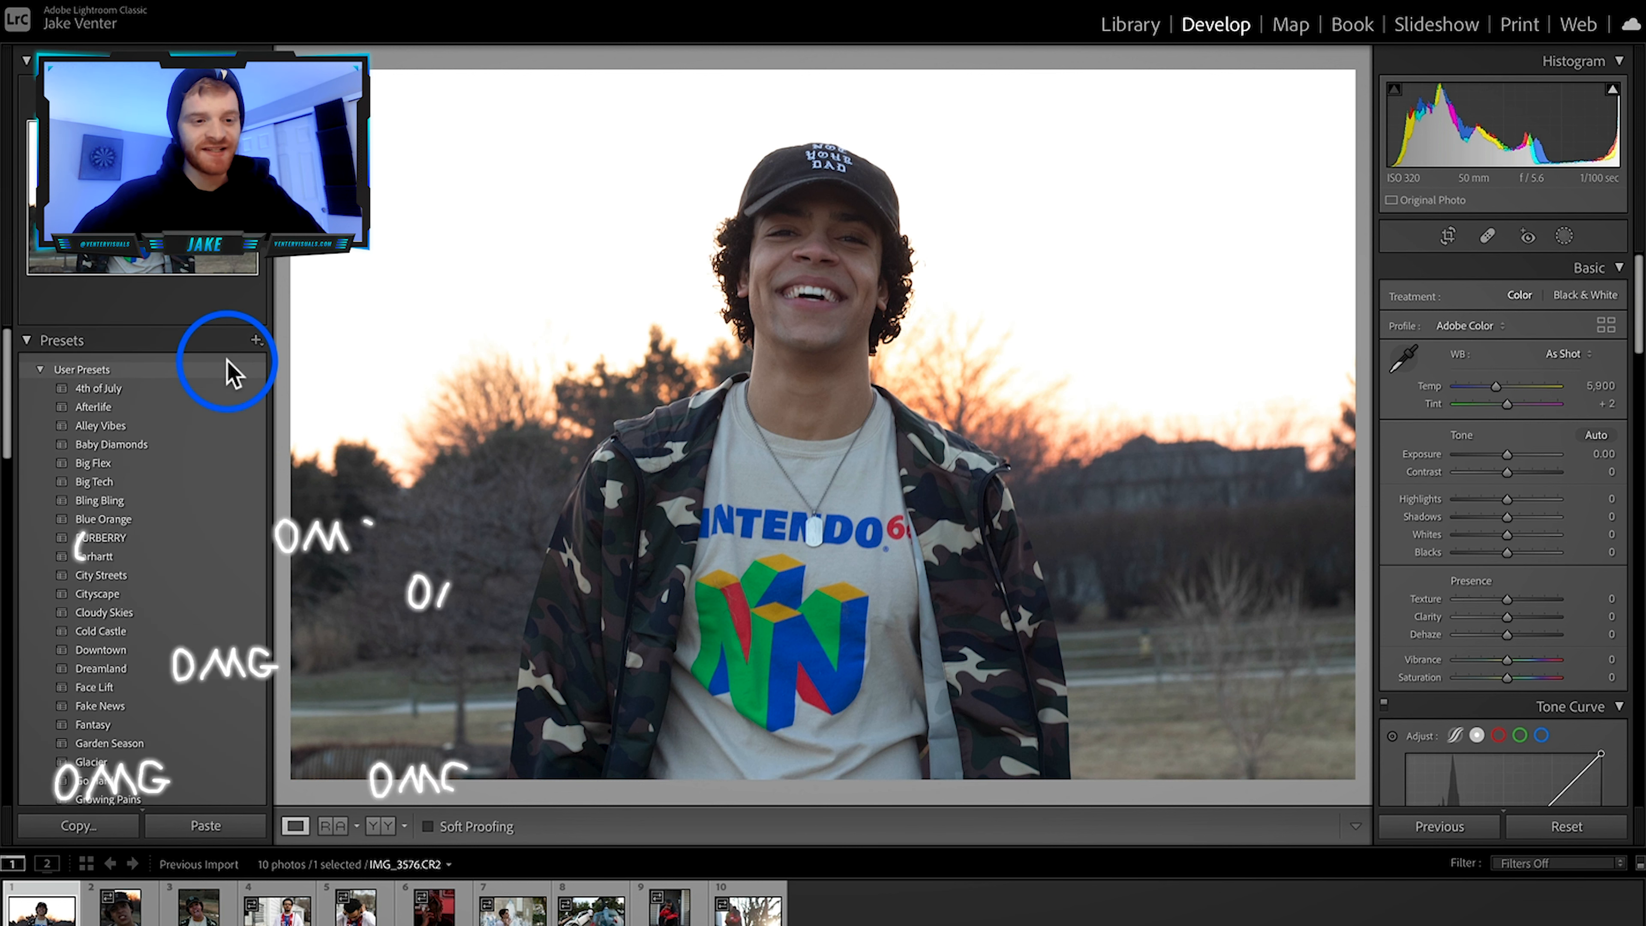
click(34, 341)
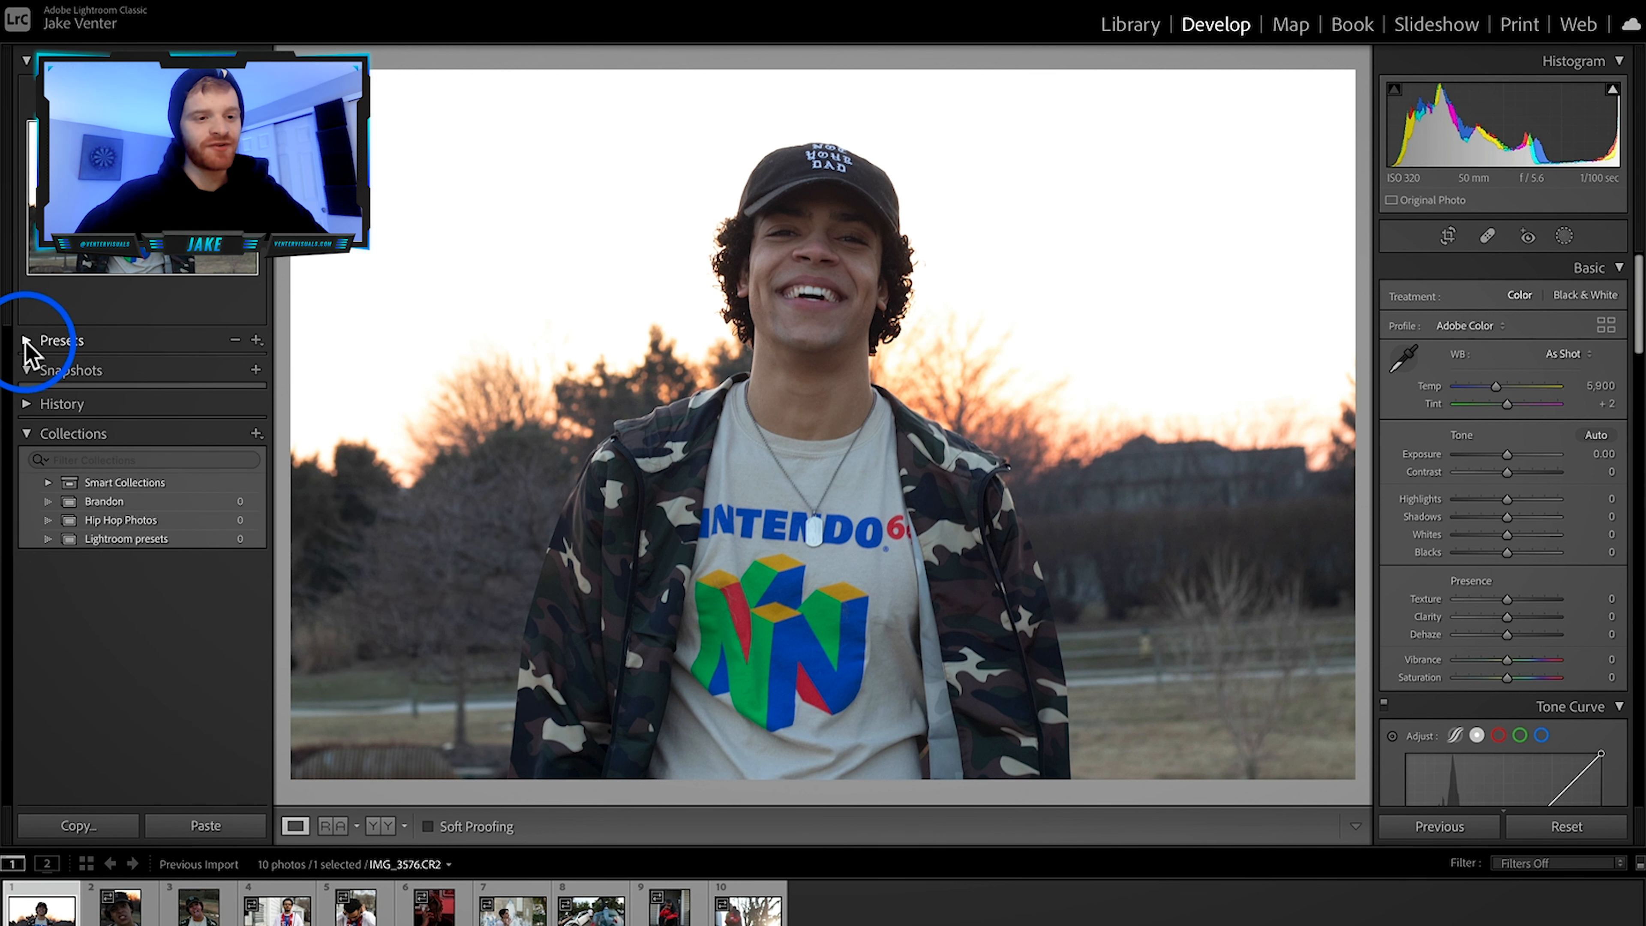
click(26, 341)
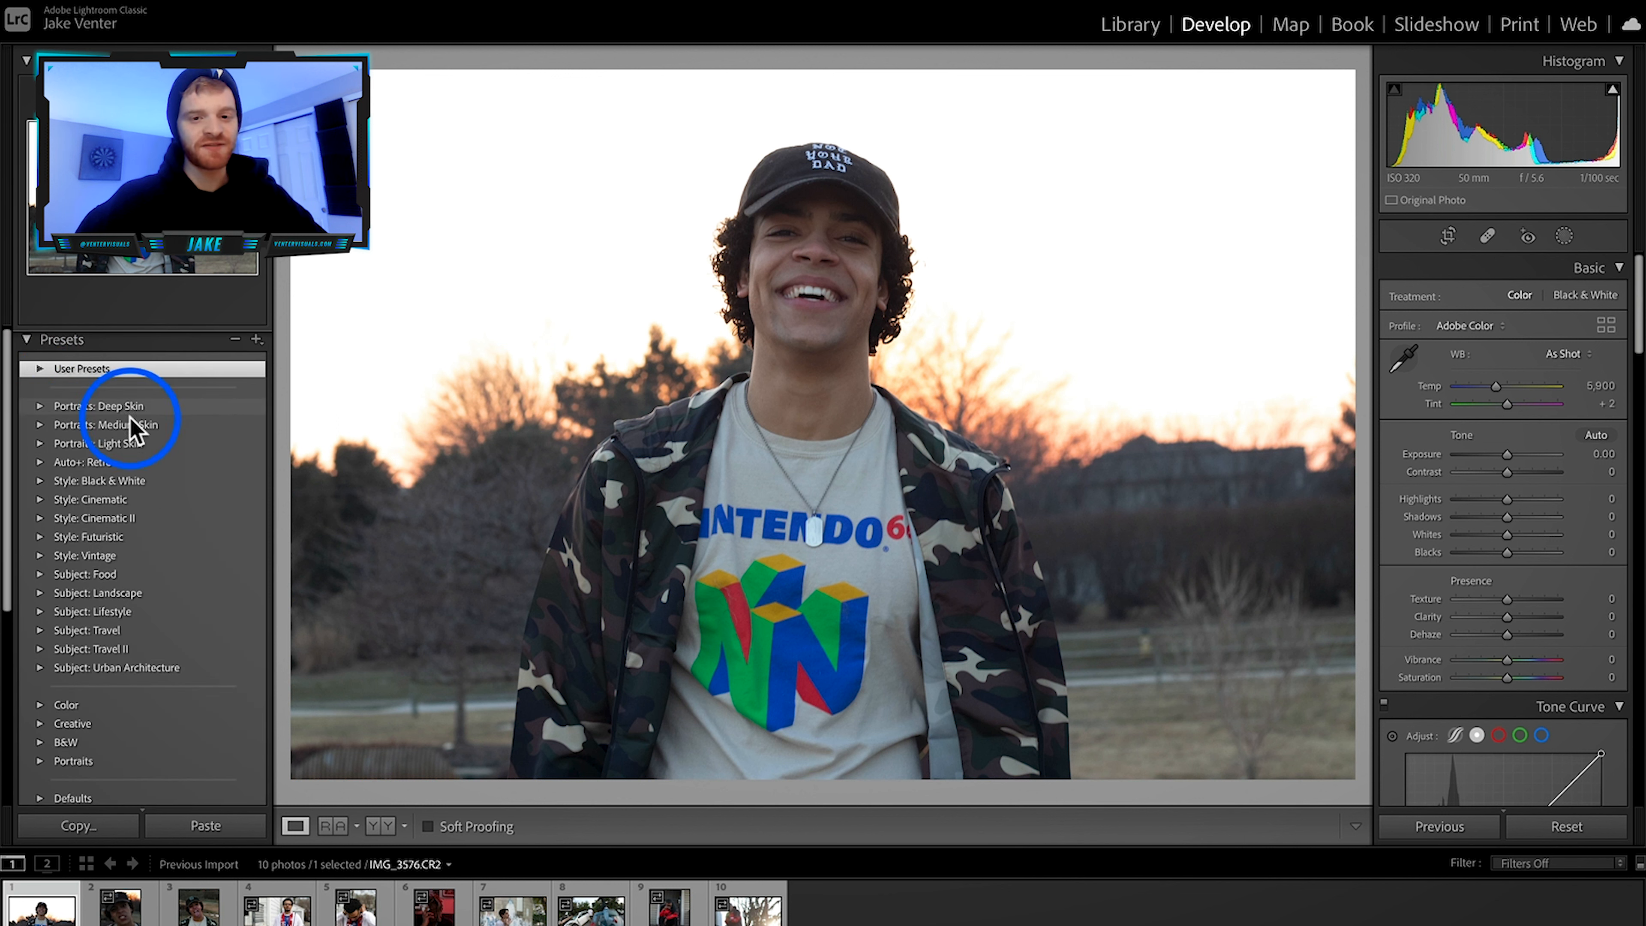
click(39, 499)
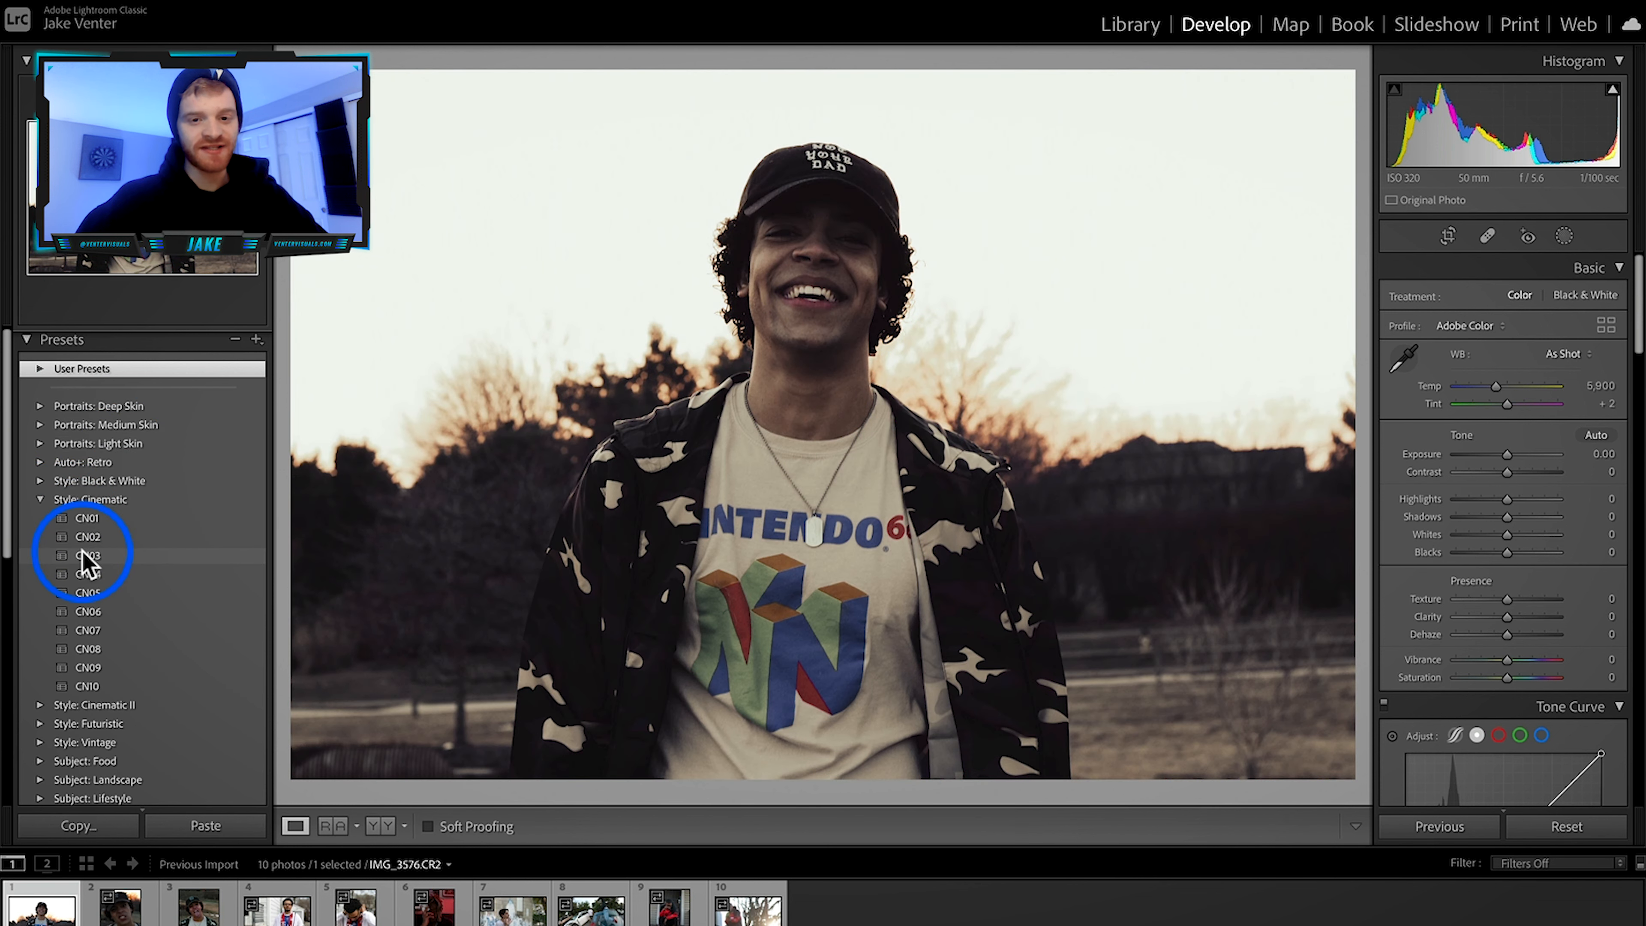
click(39, 499)
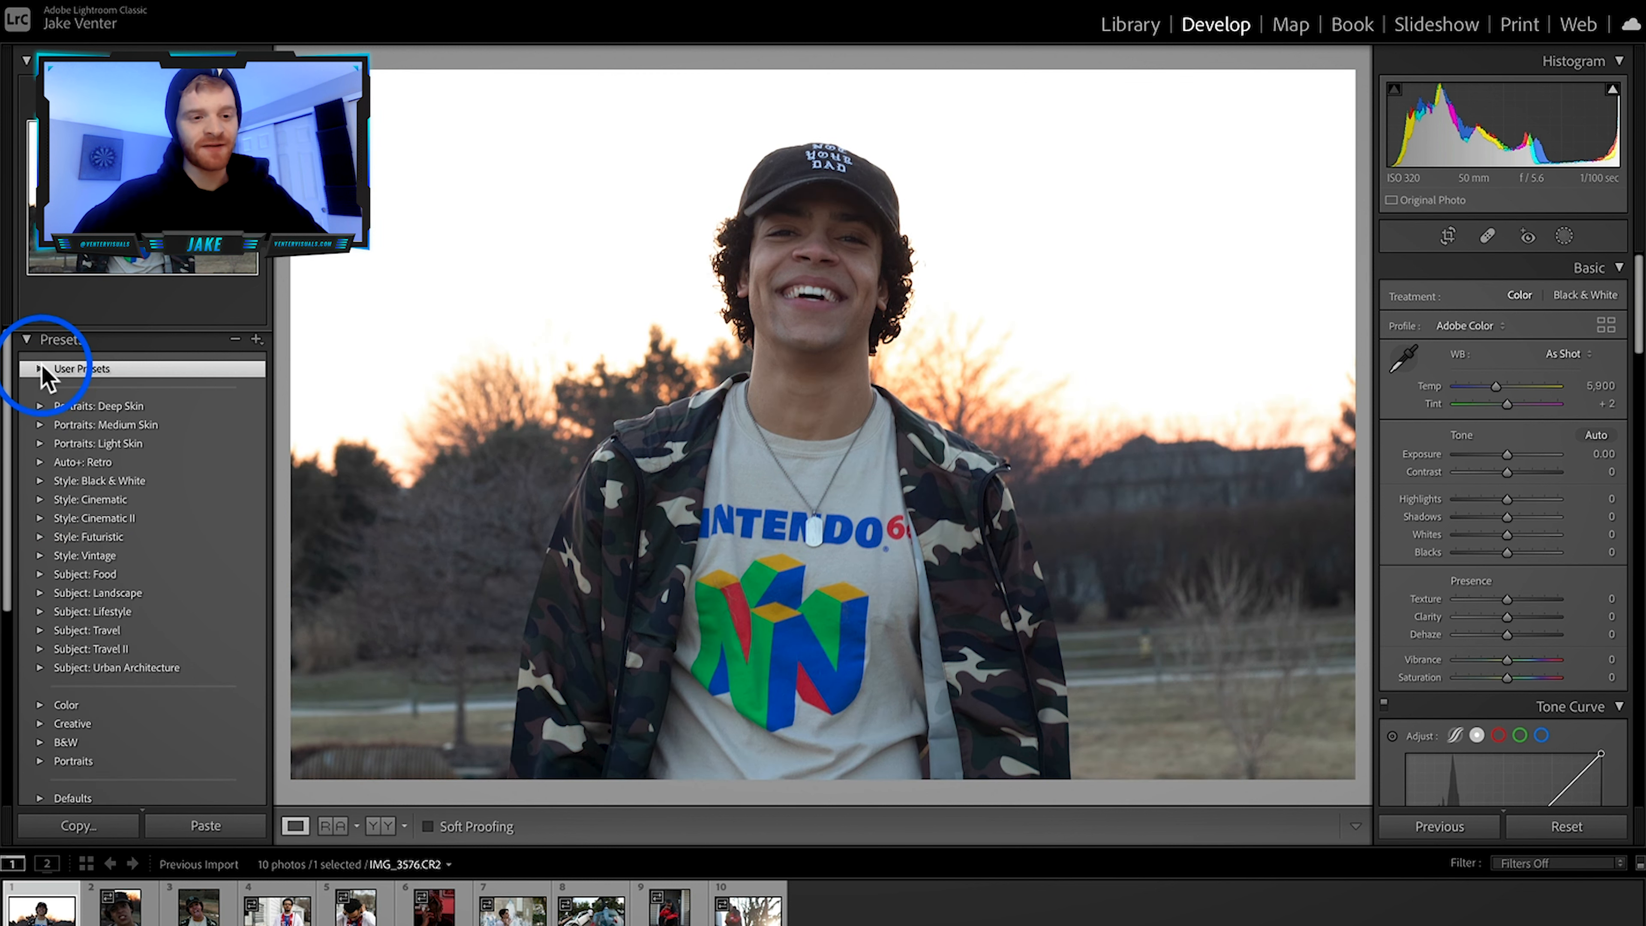
Step: Preview the user presets on the sunset portrait and apply the Matte Classic preset
click(41, 368)
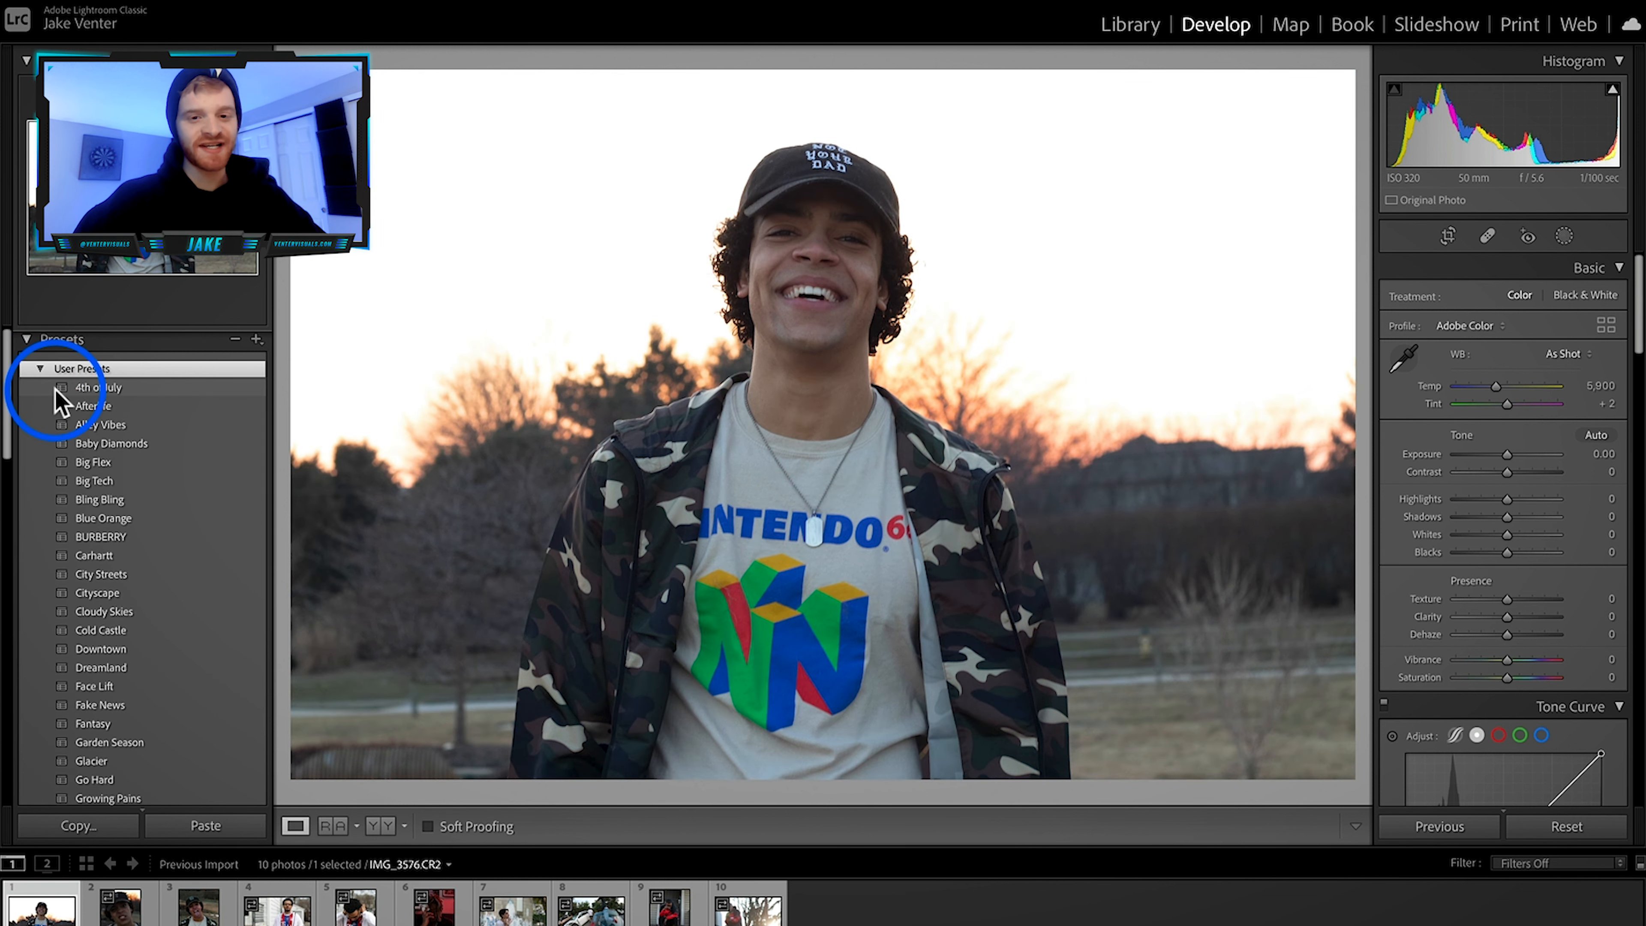
scroll(195, 415, down, 6)
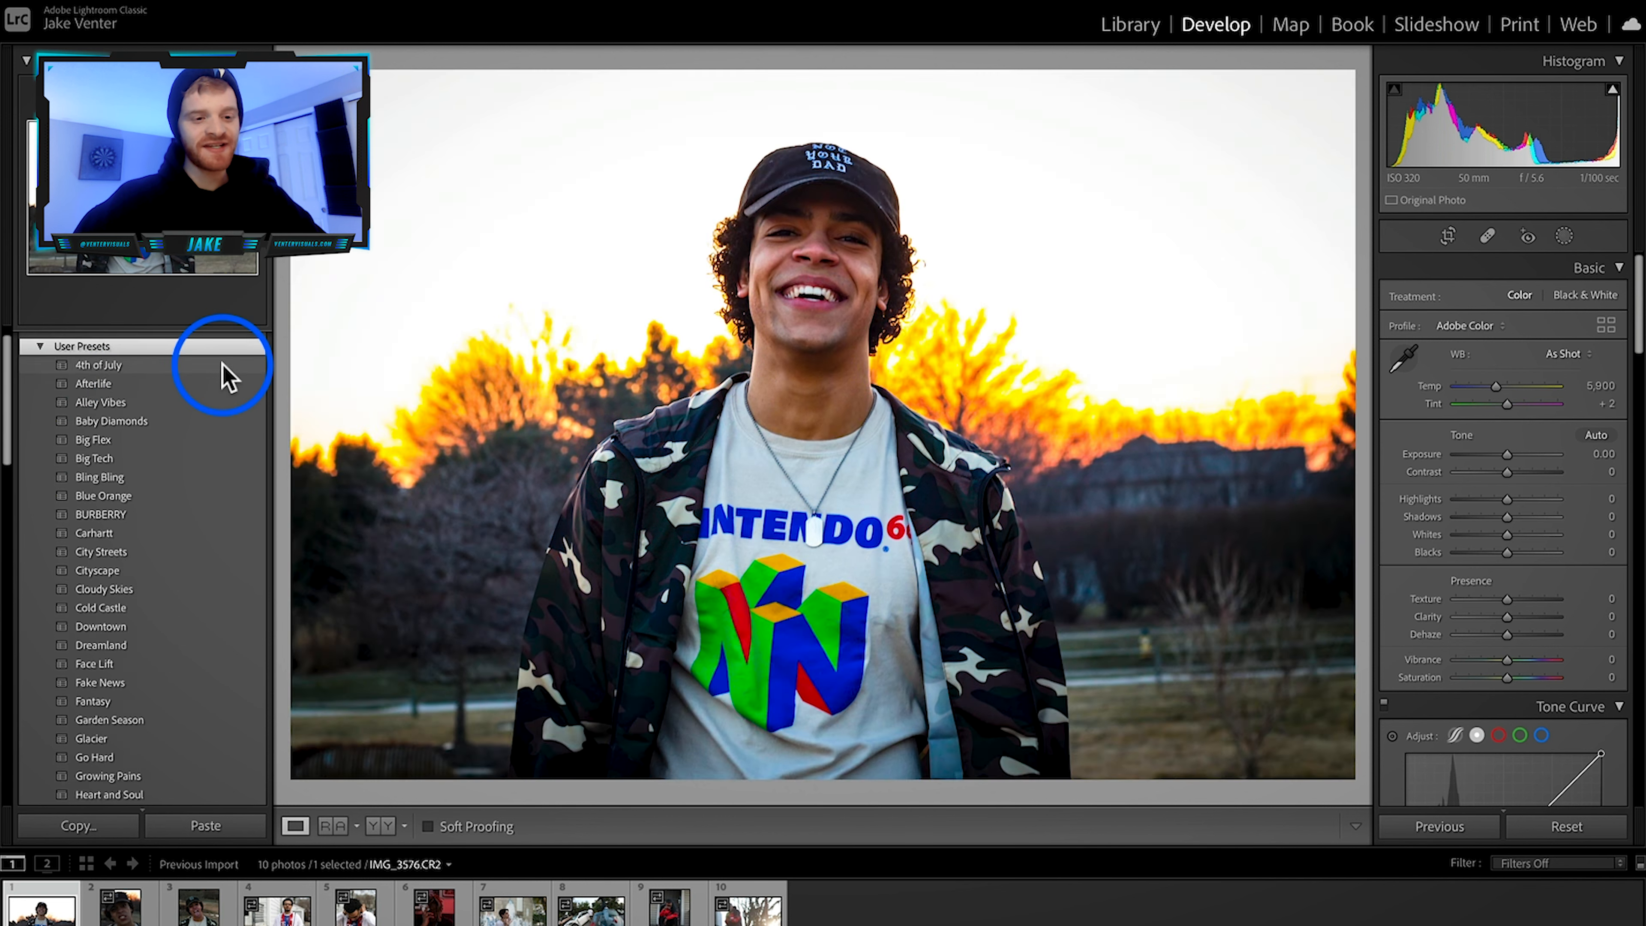
scroll(130, 584, down, 1)
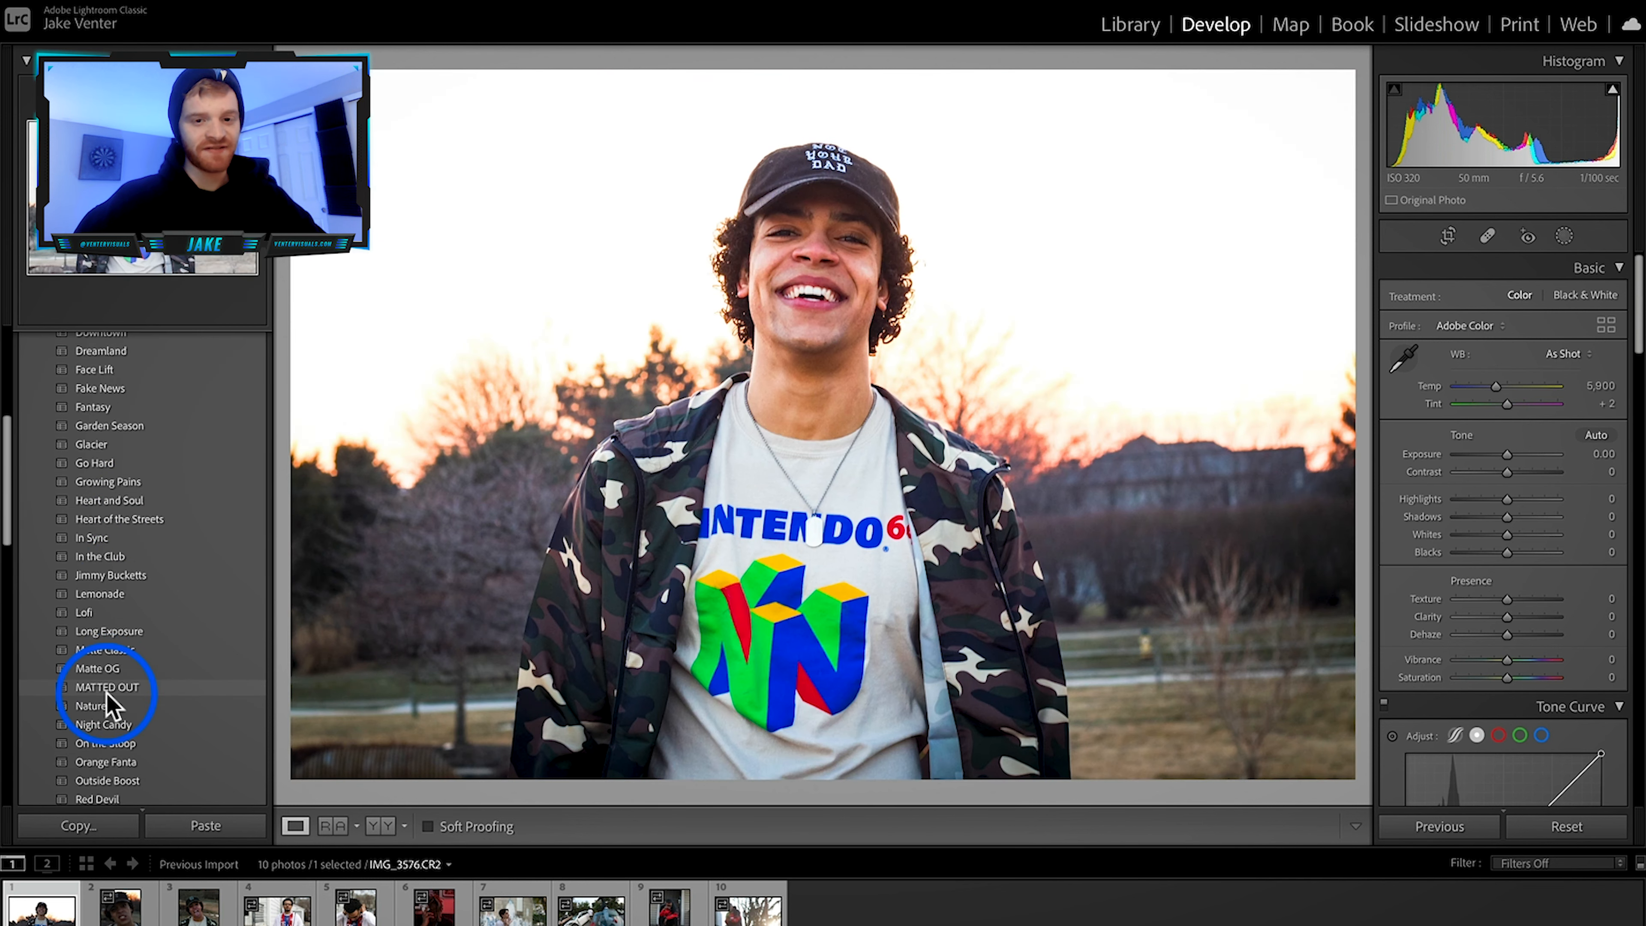
scroll(110, 704, down, 2)
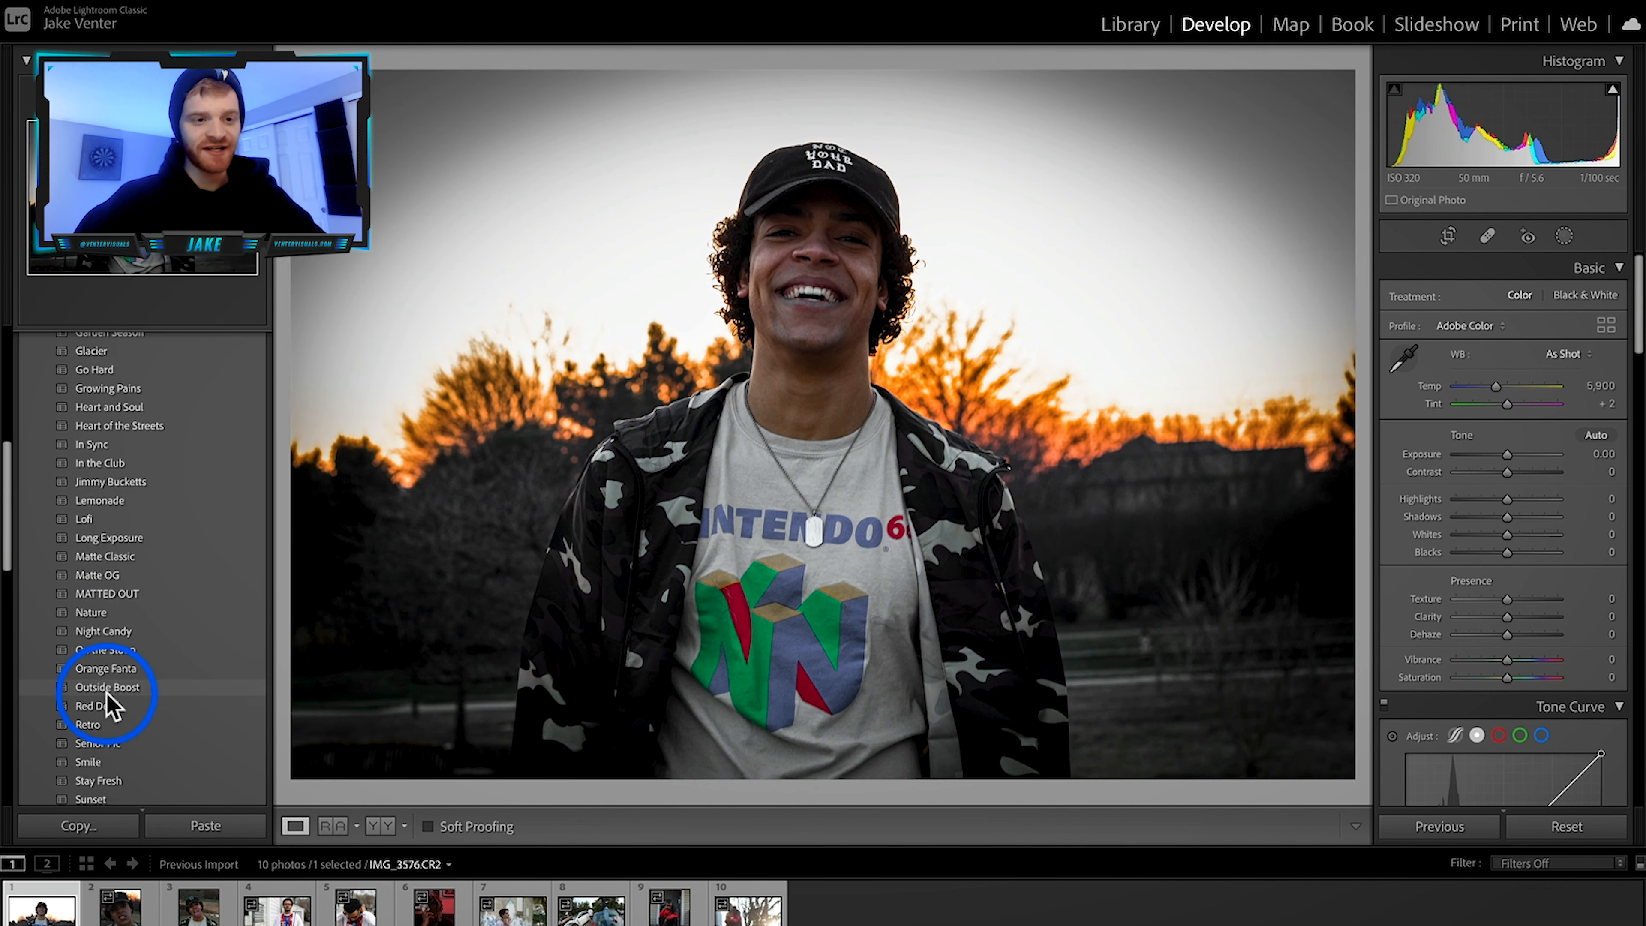
scroll(110, 703, down, 2)
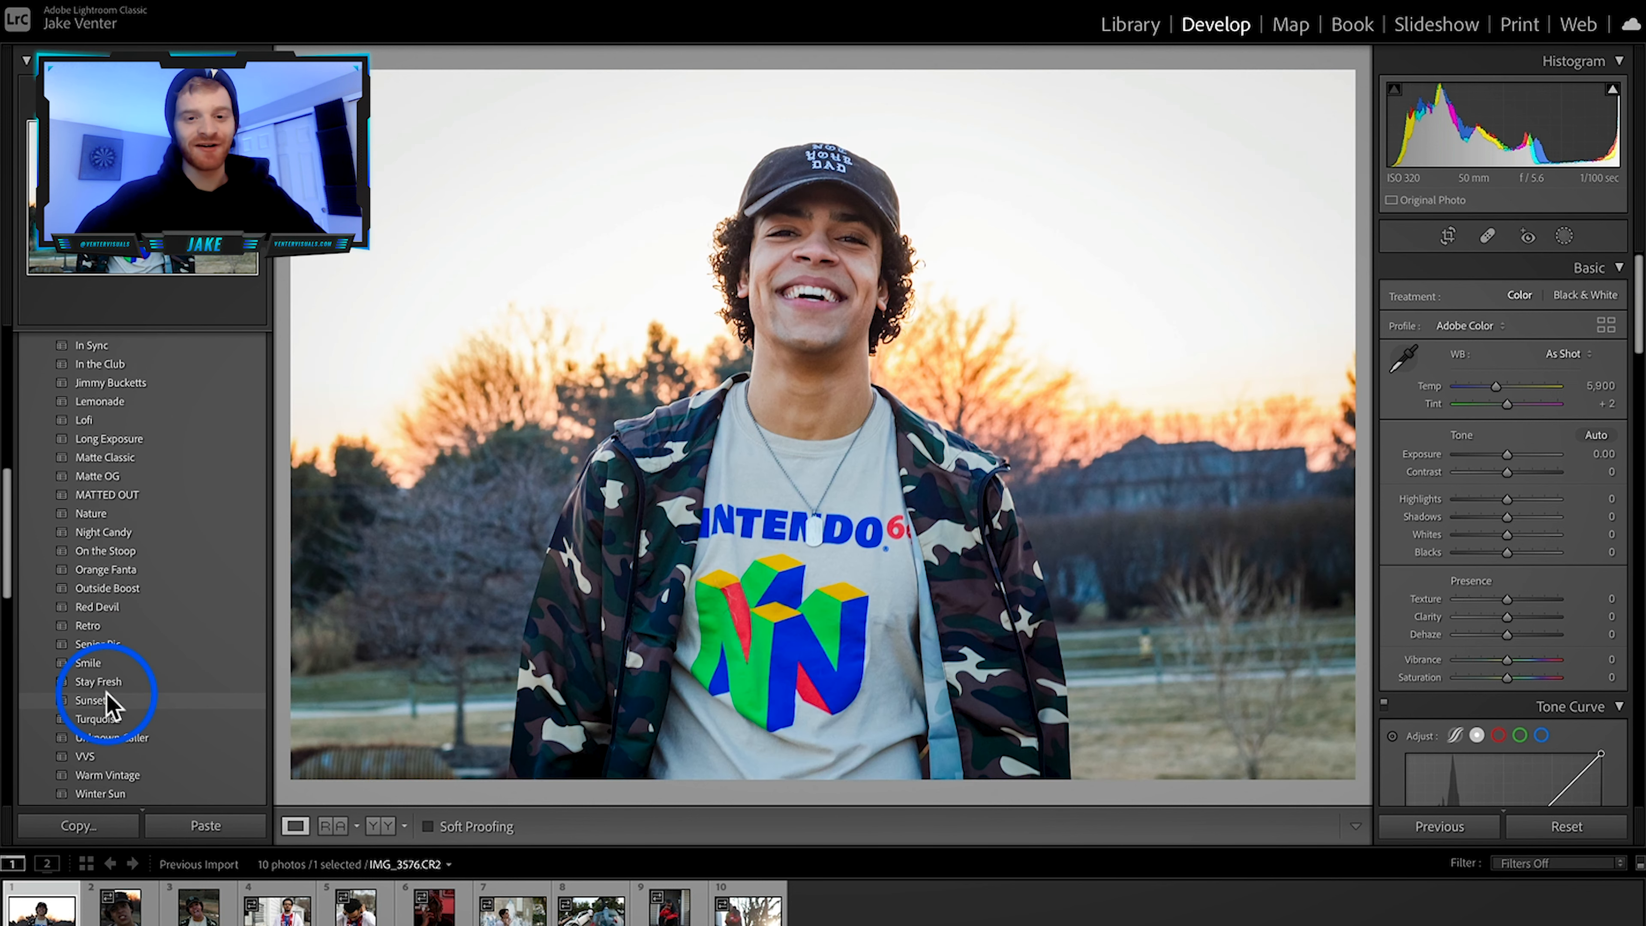
scroll(110, 703, down, 1)
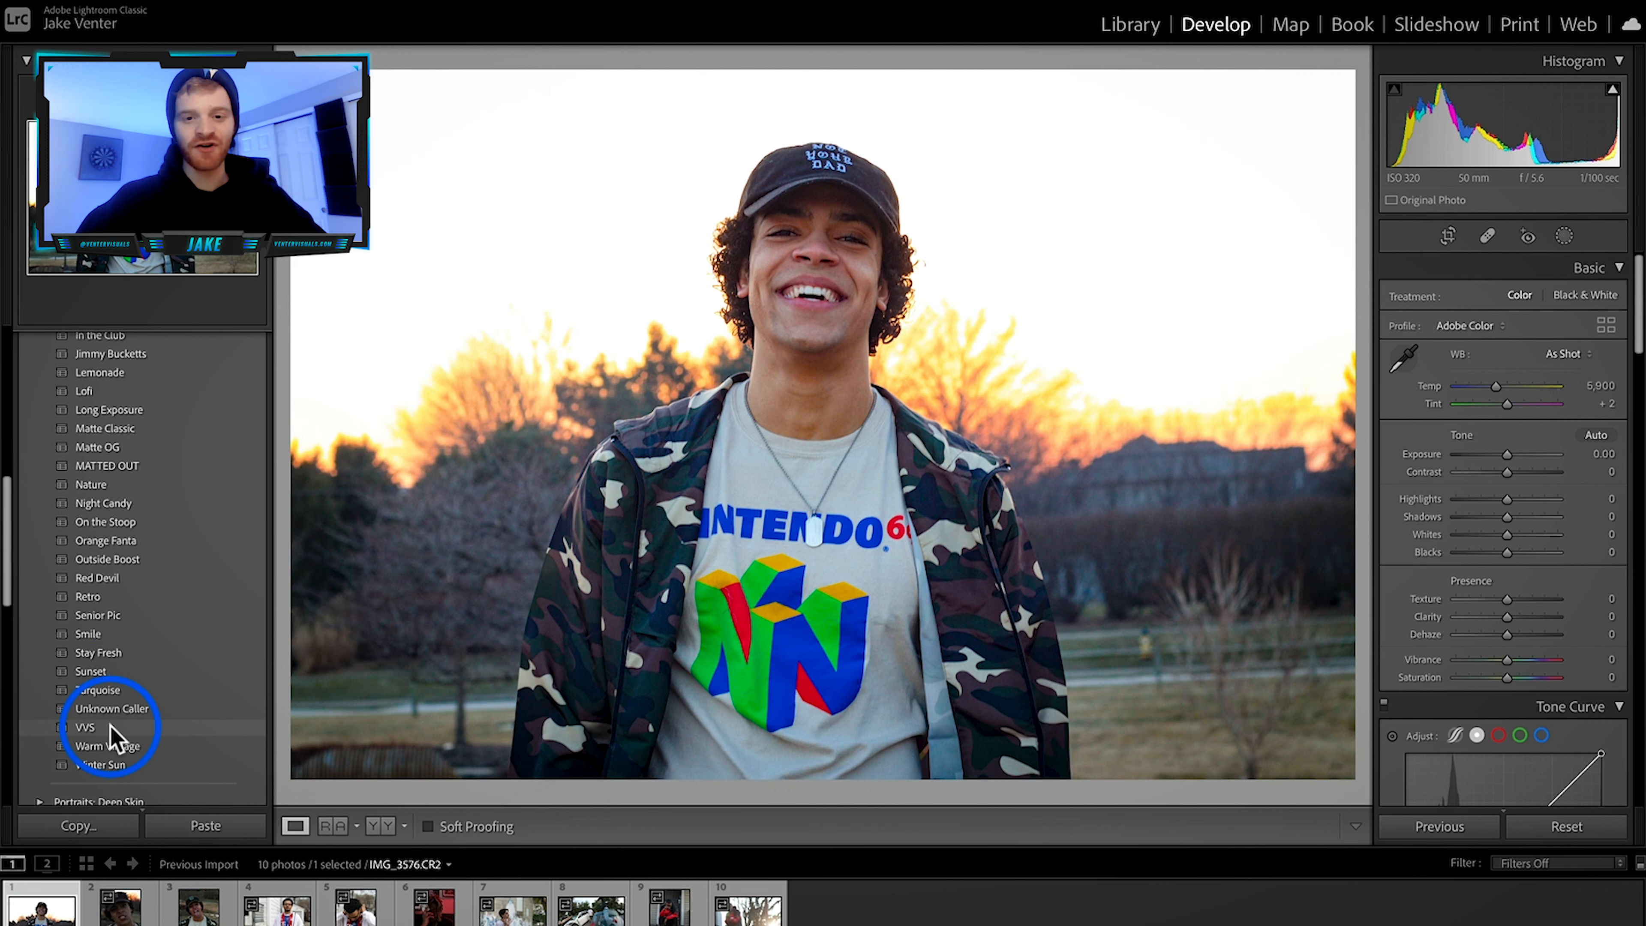
scroll(123, 583, up, 2)
click(125, 498)
click(102, 501)
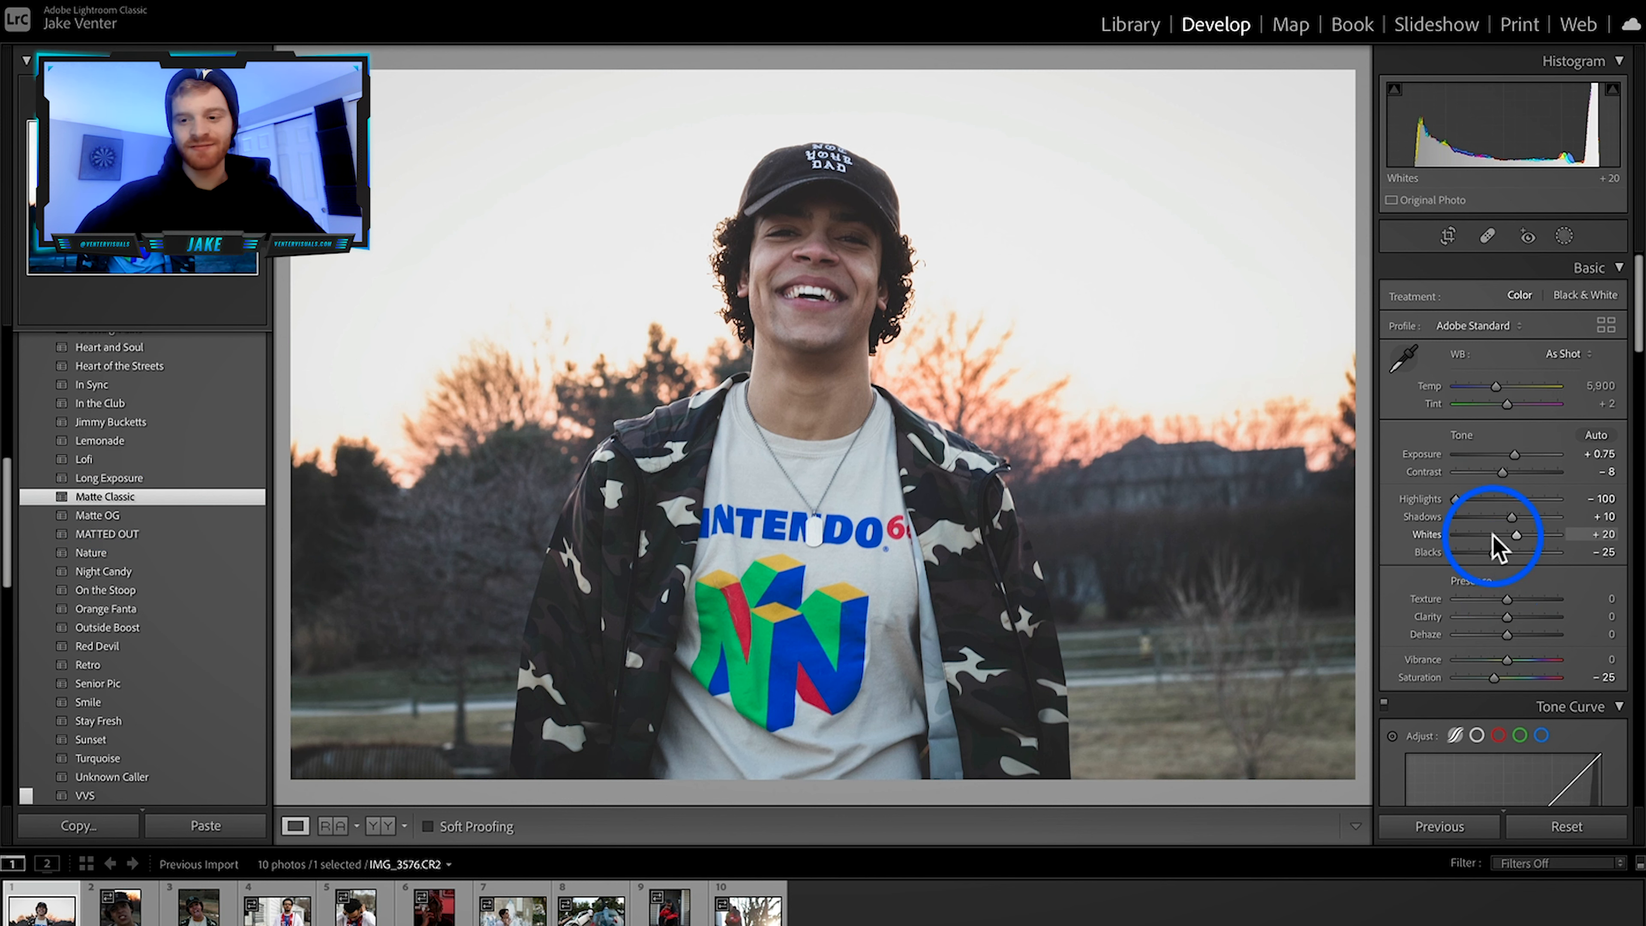
Step: Set the portrait's clarity to +10, highlights to −100, shadows to +40 and contrast to +18
scroll(1494, 544, down, 3)
scroll(1495, 544, down, 10)
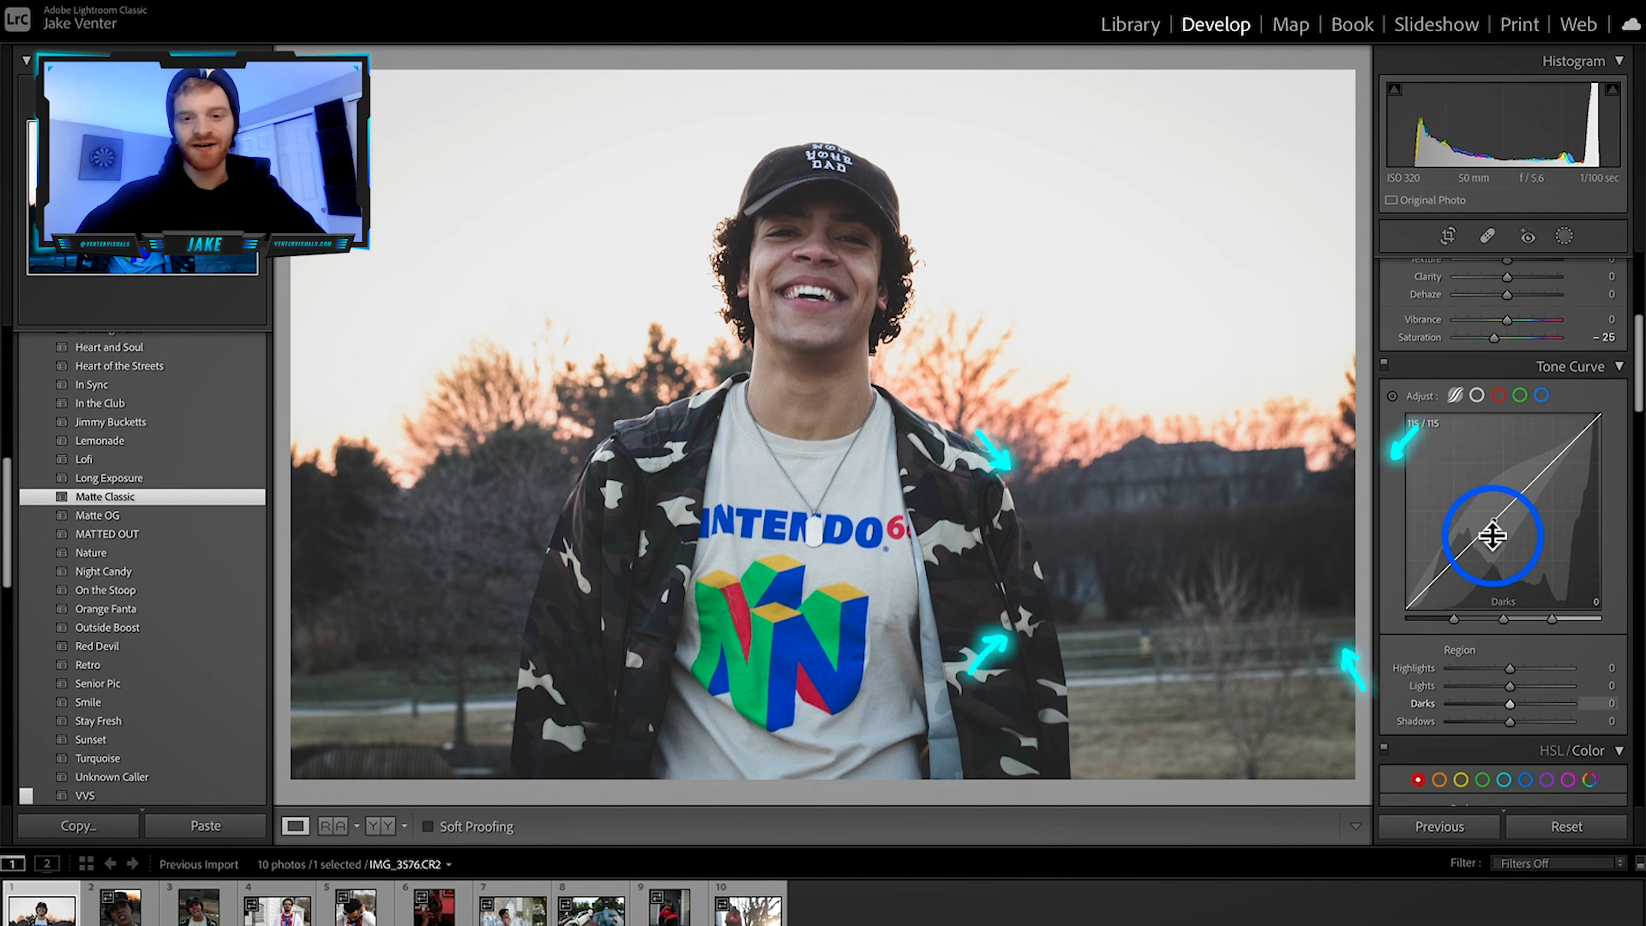
scroll(1495, 545, down, 4)
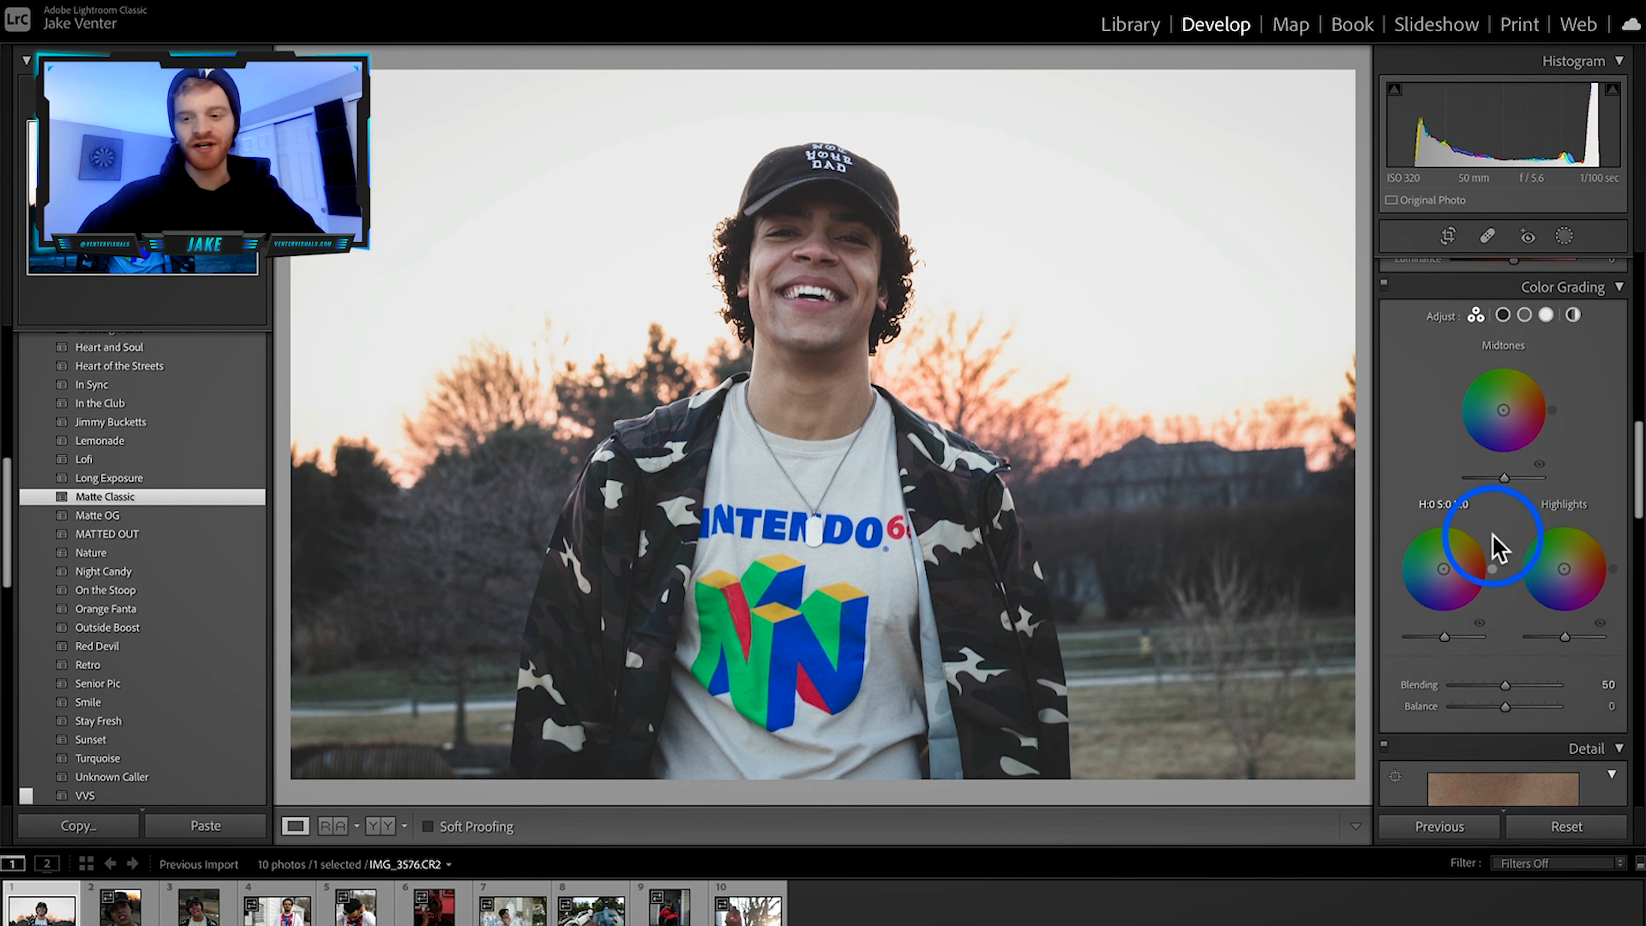
scroll(1495, 545, up, 15)
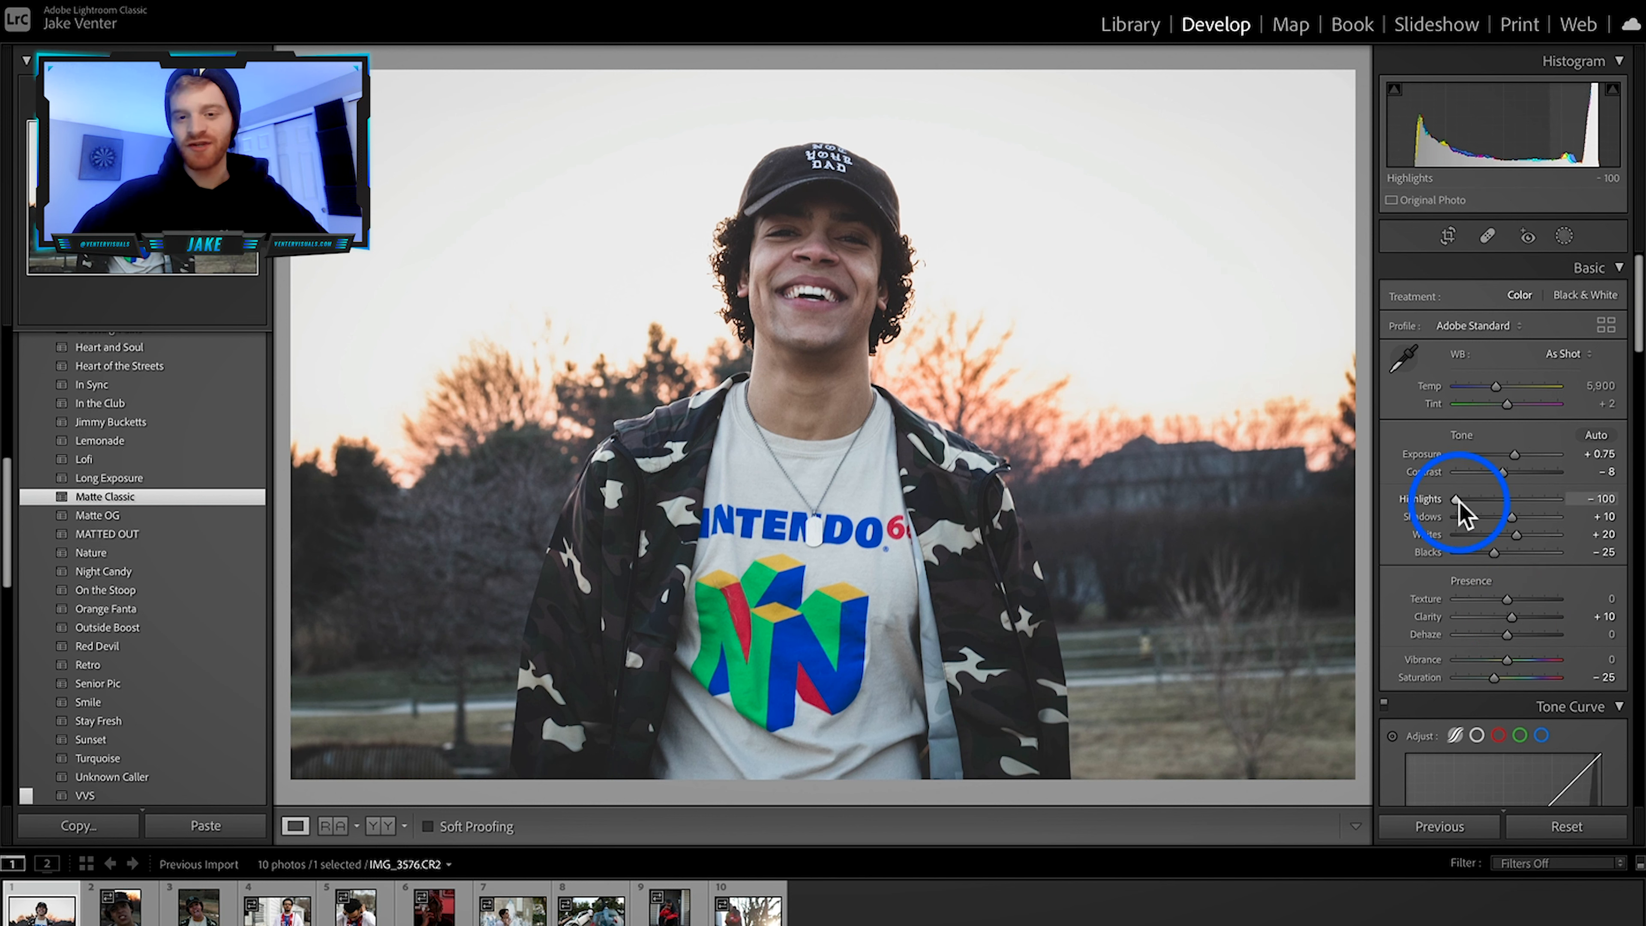
mouse_move(1461, 504)
mouse_down()
mouse_move(1486, 504)
mouse_move(1457, 499)
mouse_up()
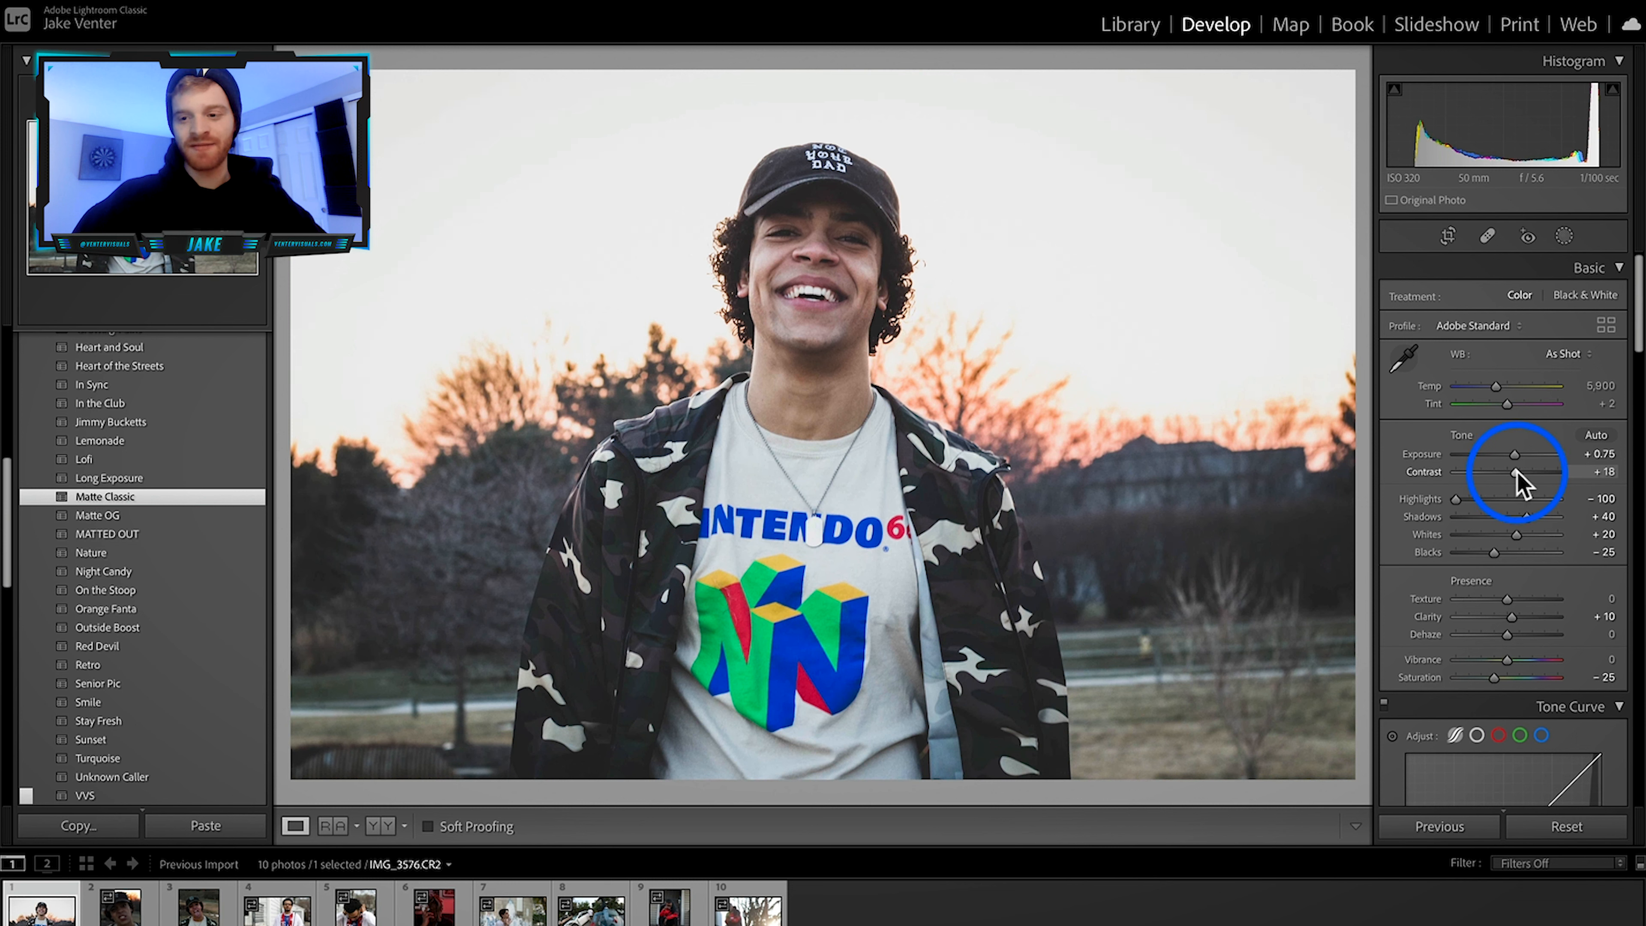
Step: Raise the saturation of the orange color range to +25
scroll(1491, 421, down, 10)
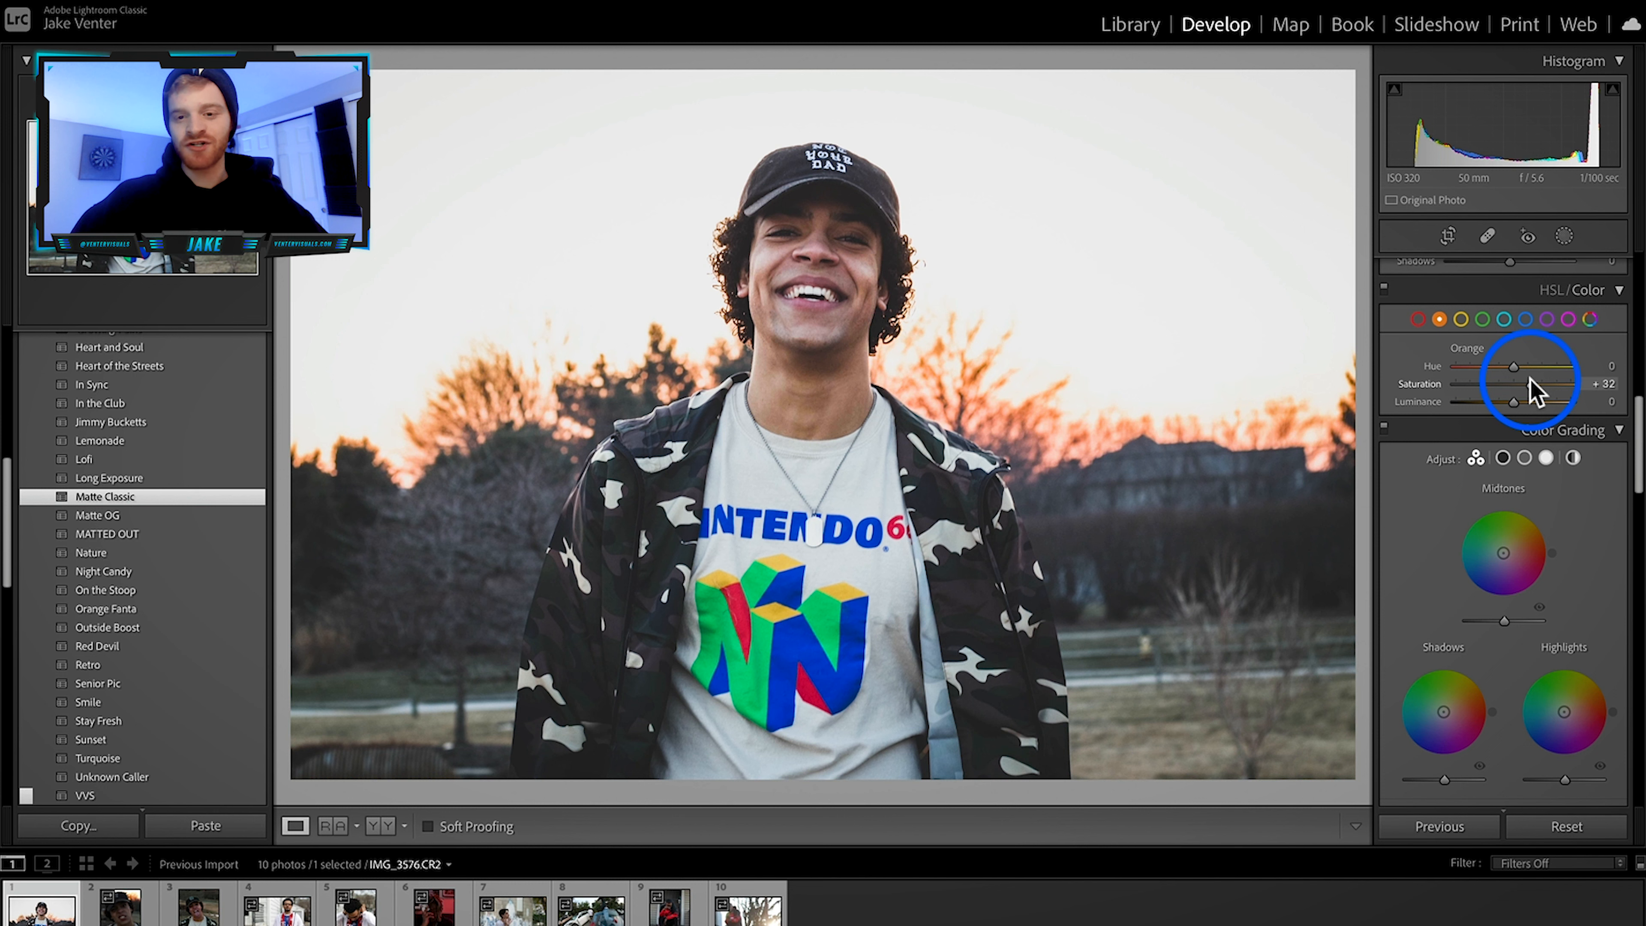
drag(1527, 379, 1526, 379)
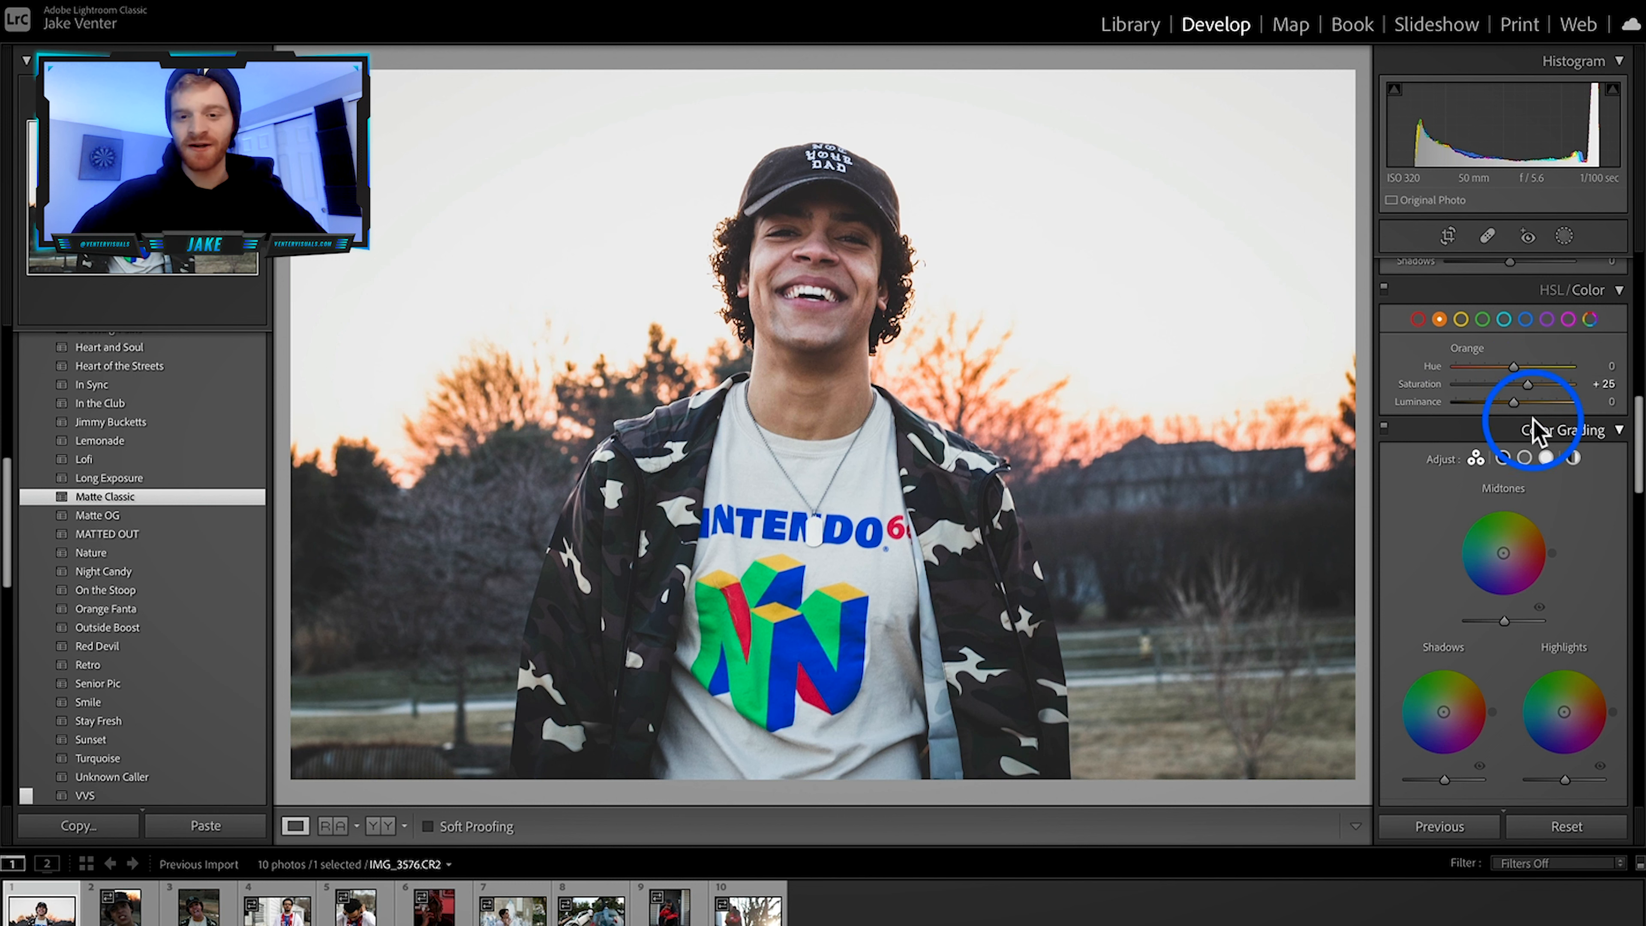
Step: Color-grade the highlights slightly toward orange and the shadows toward blue with hue 222 and saturation 7, and lower the shadows' luminance
scroll(1440, 389, down, 3)
scroll(1438, 389, up, 1)
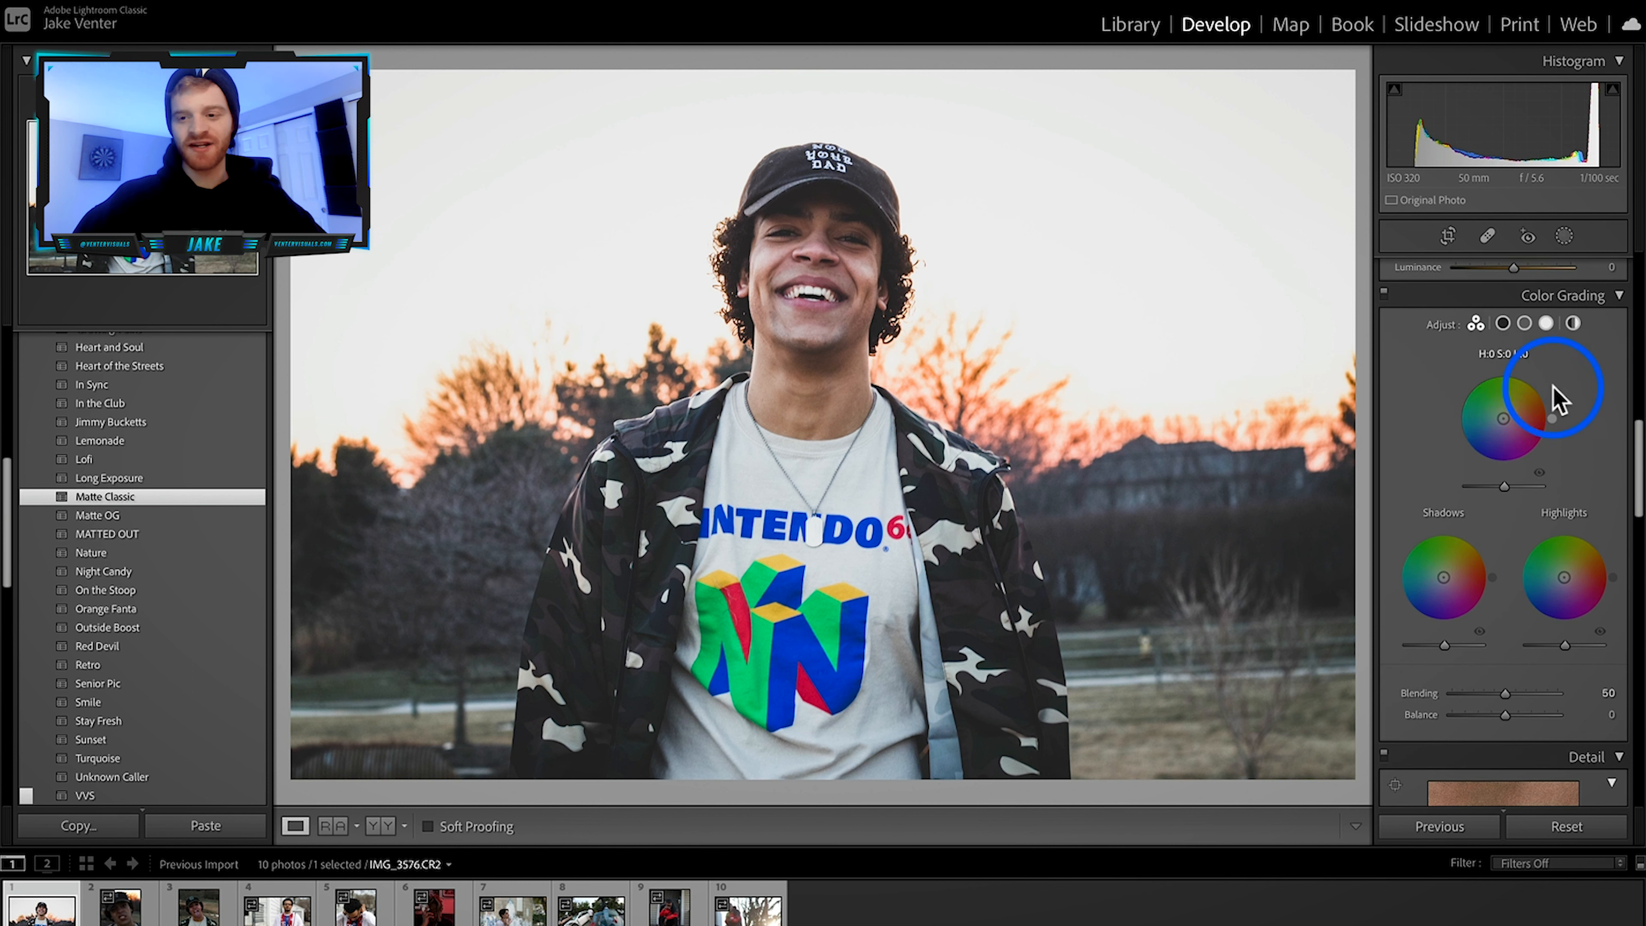
drag(1565, 577, 1566, 576)
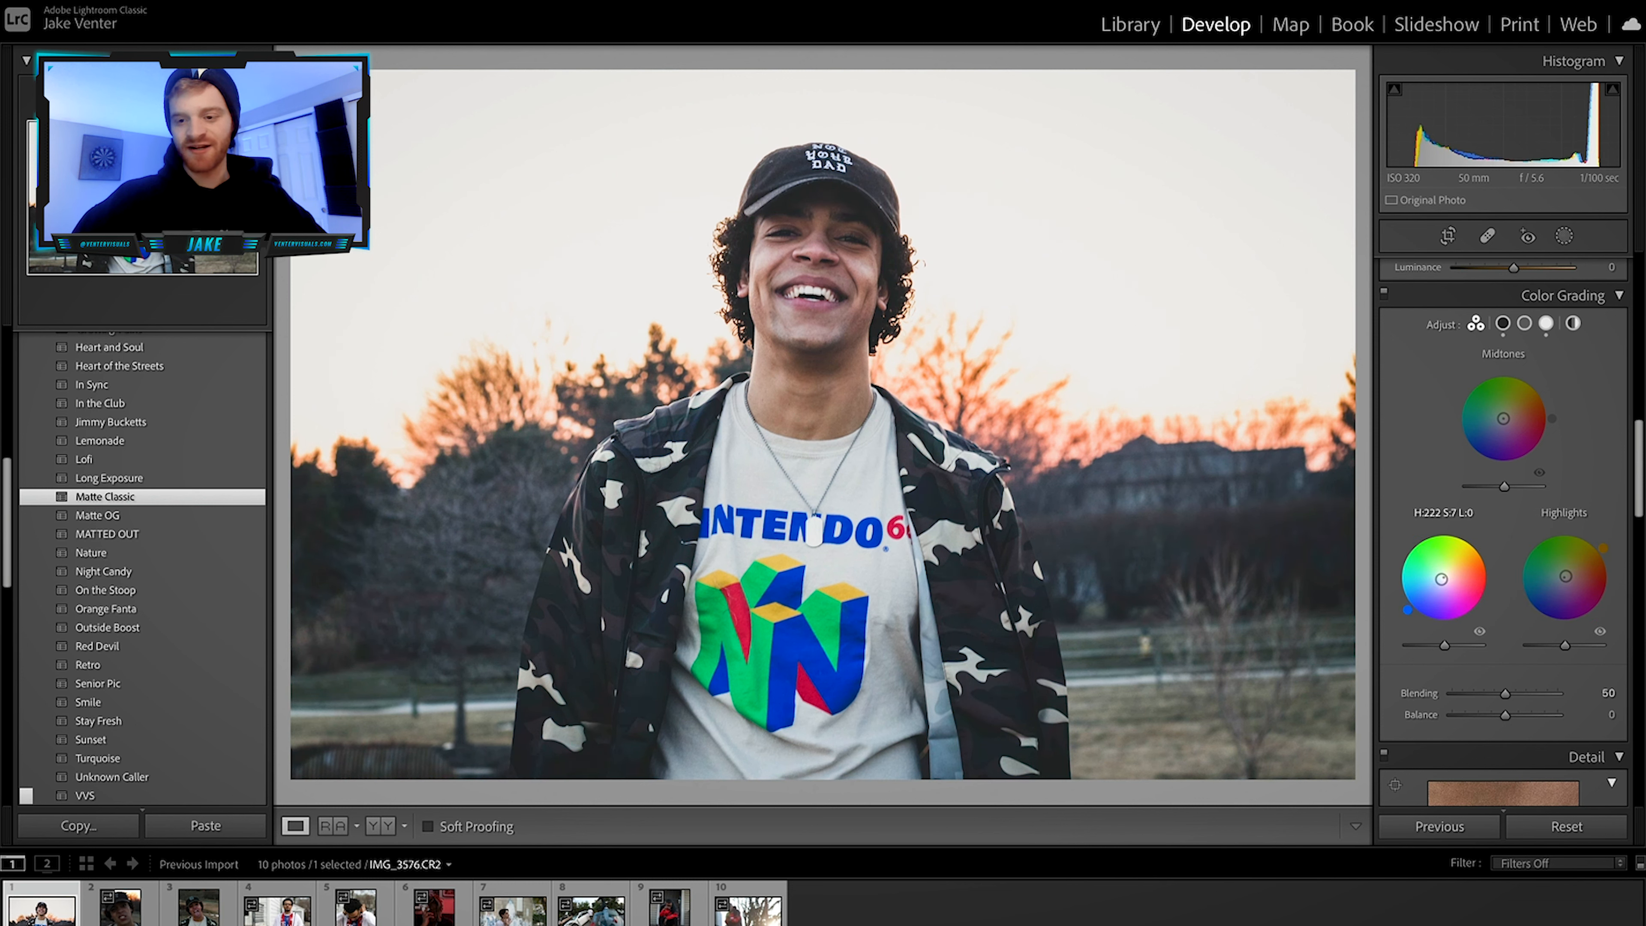
mouse_move(1445, 645)
mouse_down()
mouse_move(1460, 645)
mouse_move(1437, 646)
mouse_up()
Step: Set the post-crop vignetting amount to −18 and compare the portrait before and after side by side
scroll(1496, 632, down, 5)
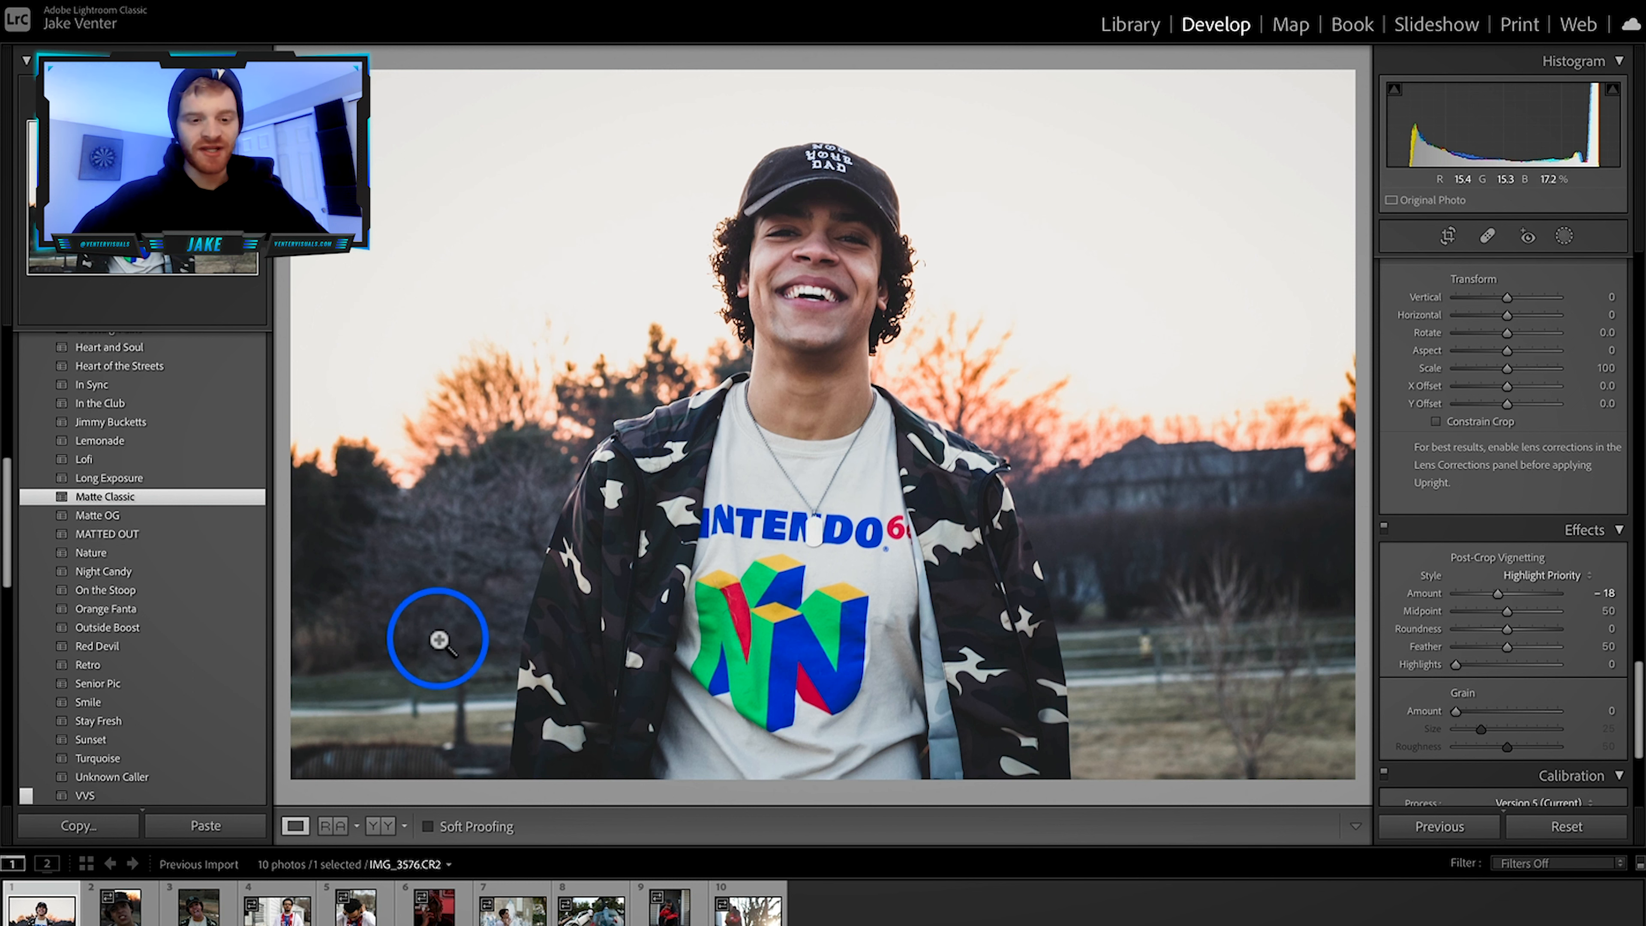
click(382, 826)
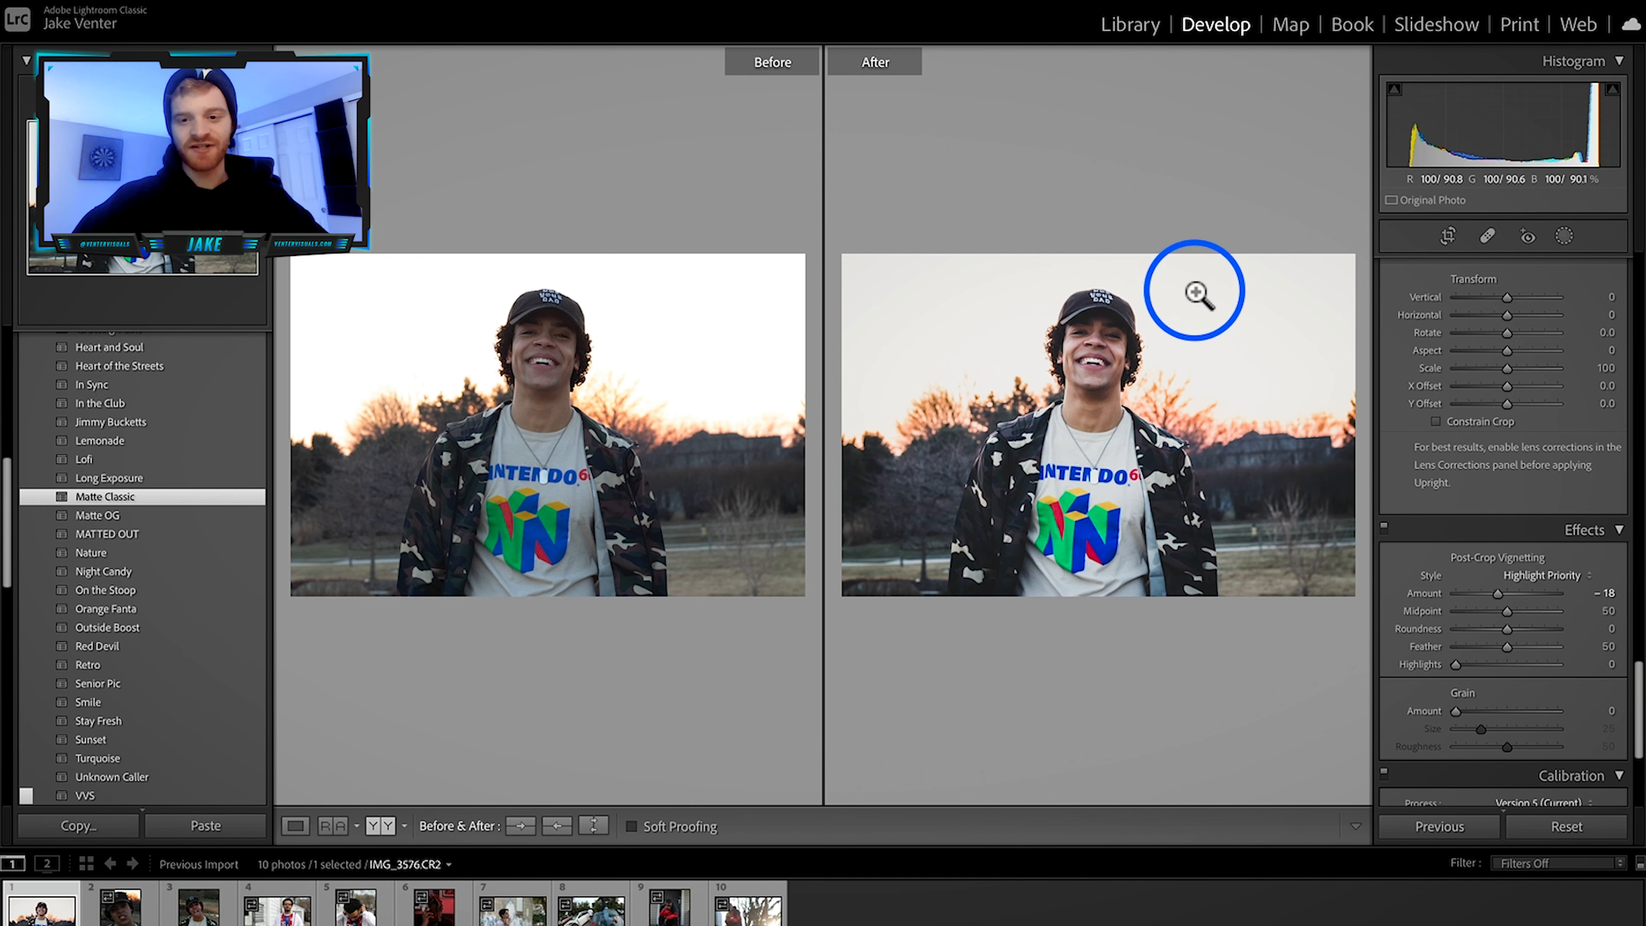
Step: Open the fifth photo, IMG_6911.CR2 with the striped soccer jersey, for developing
key(g)
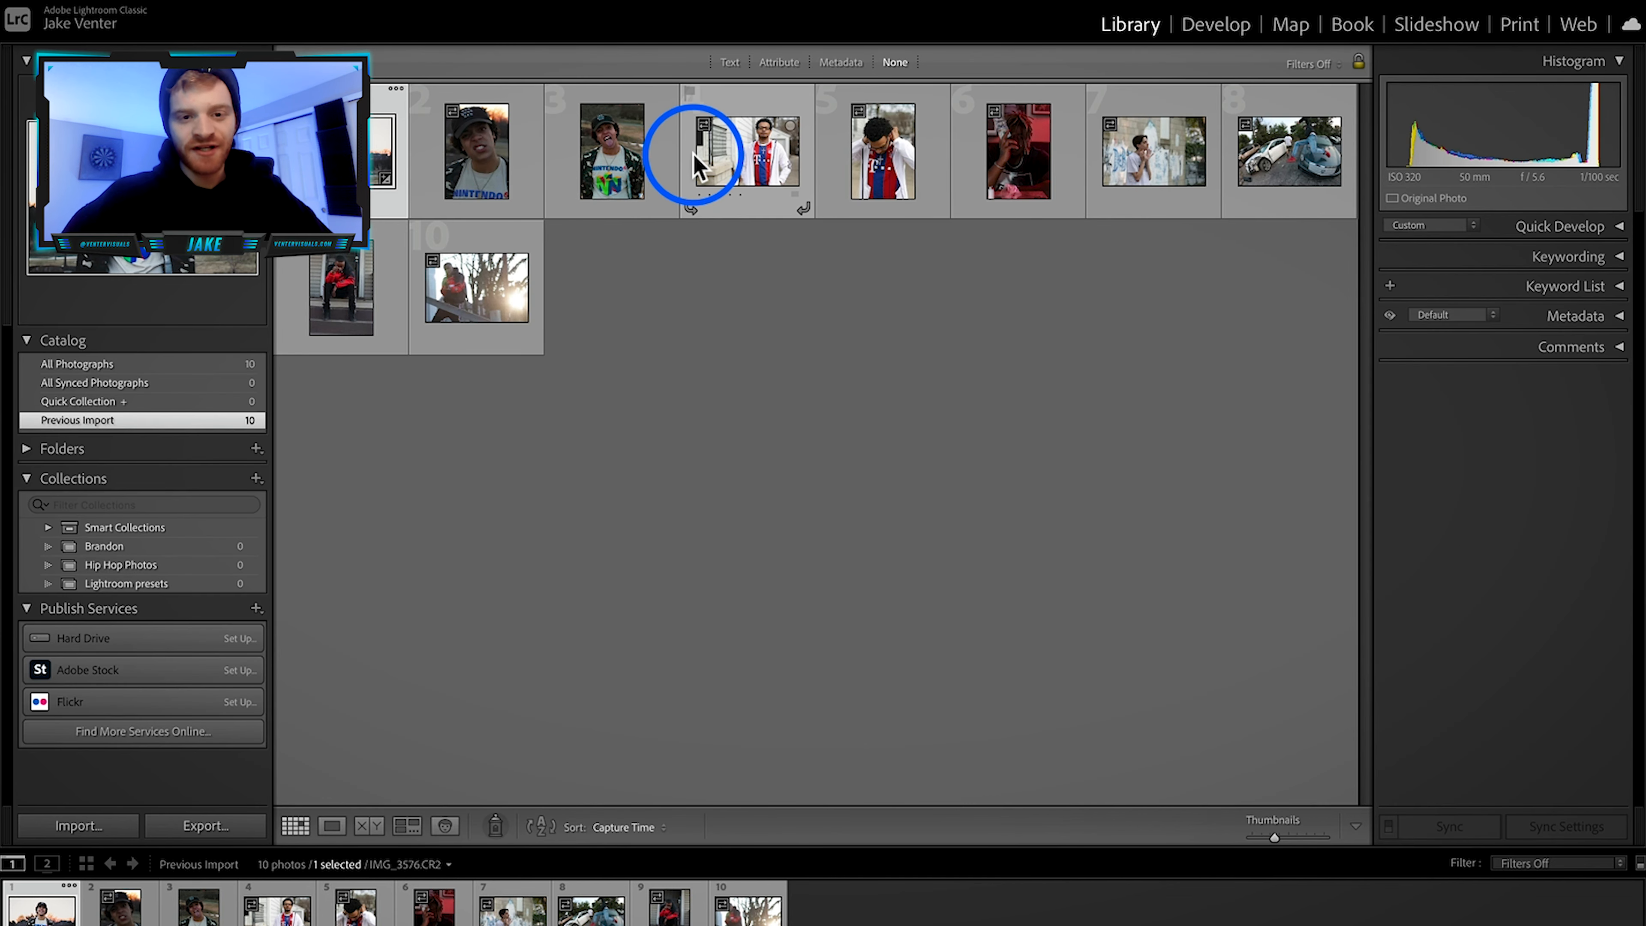
click(901, 149)
click(1237, 24)
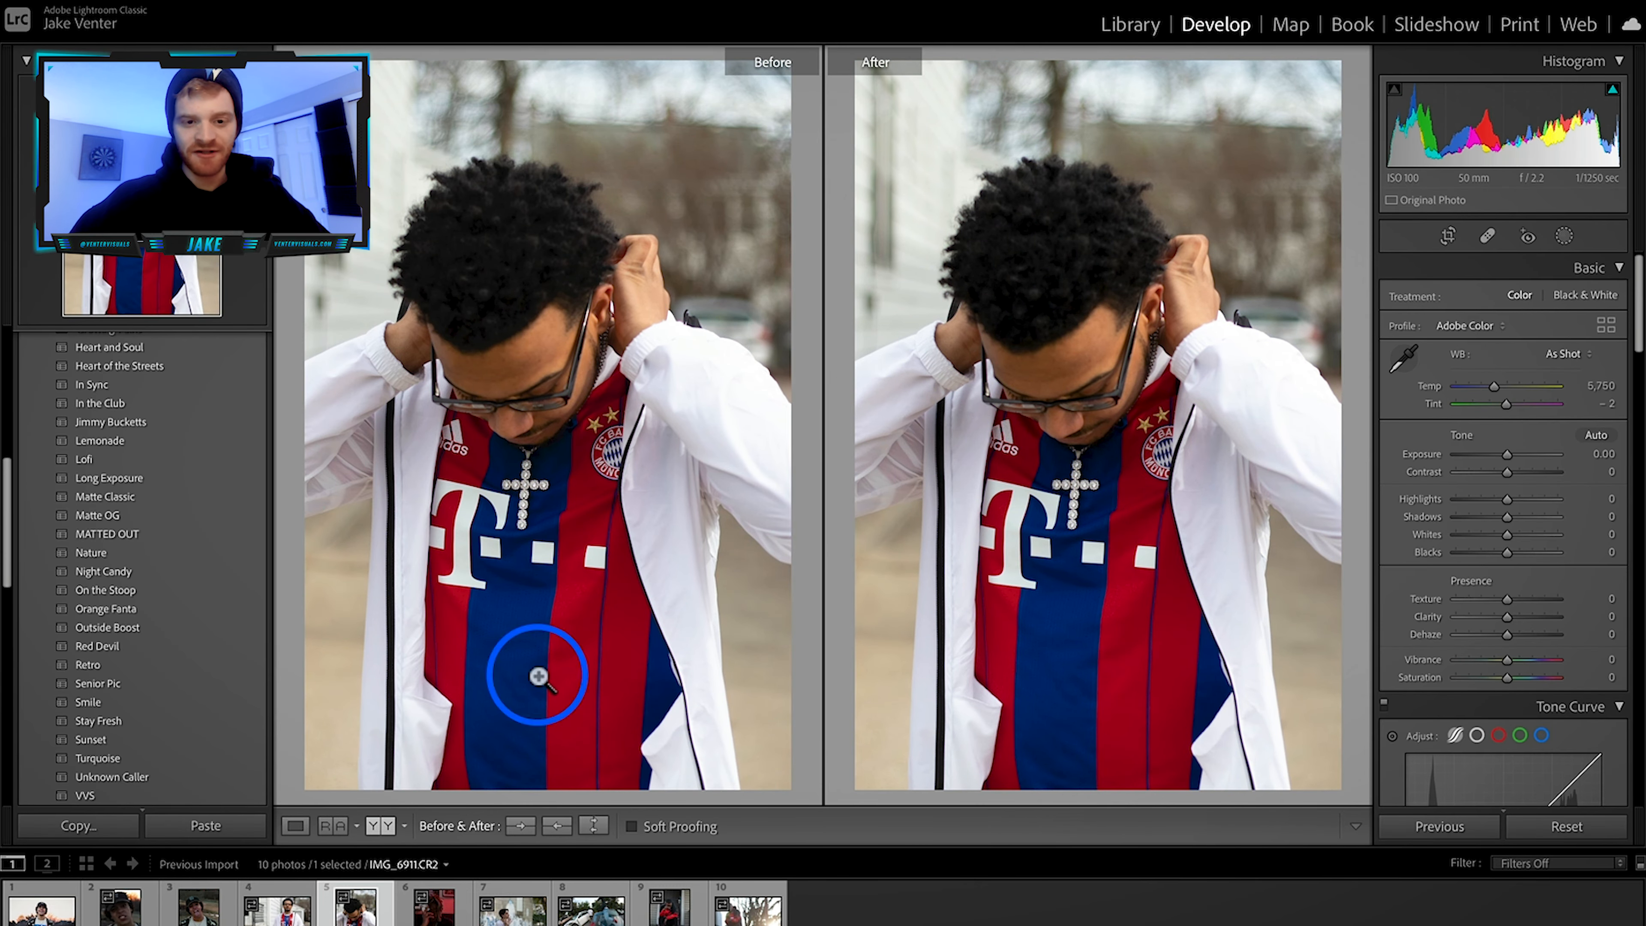
Step: Return to the single-photo view, preview the user presets on the jersey photo and apply the Orange Fanta preset
key(y)
scroll(130, 415, up, 4)
scroll(133, 399, up, 2)
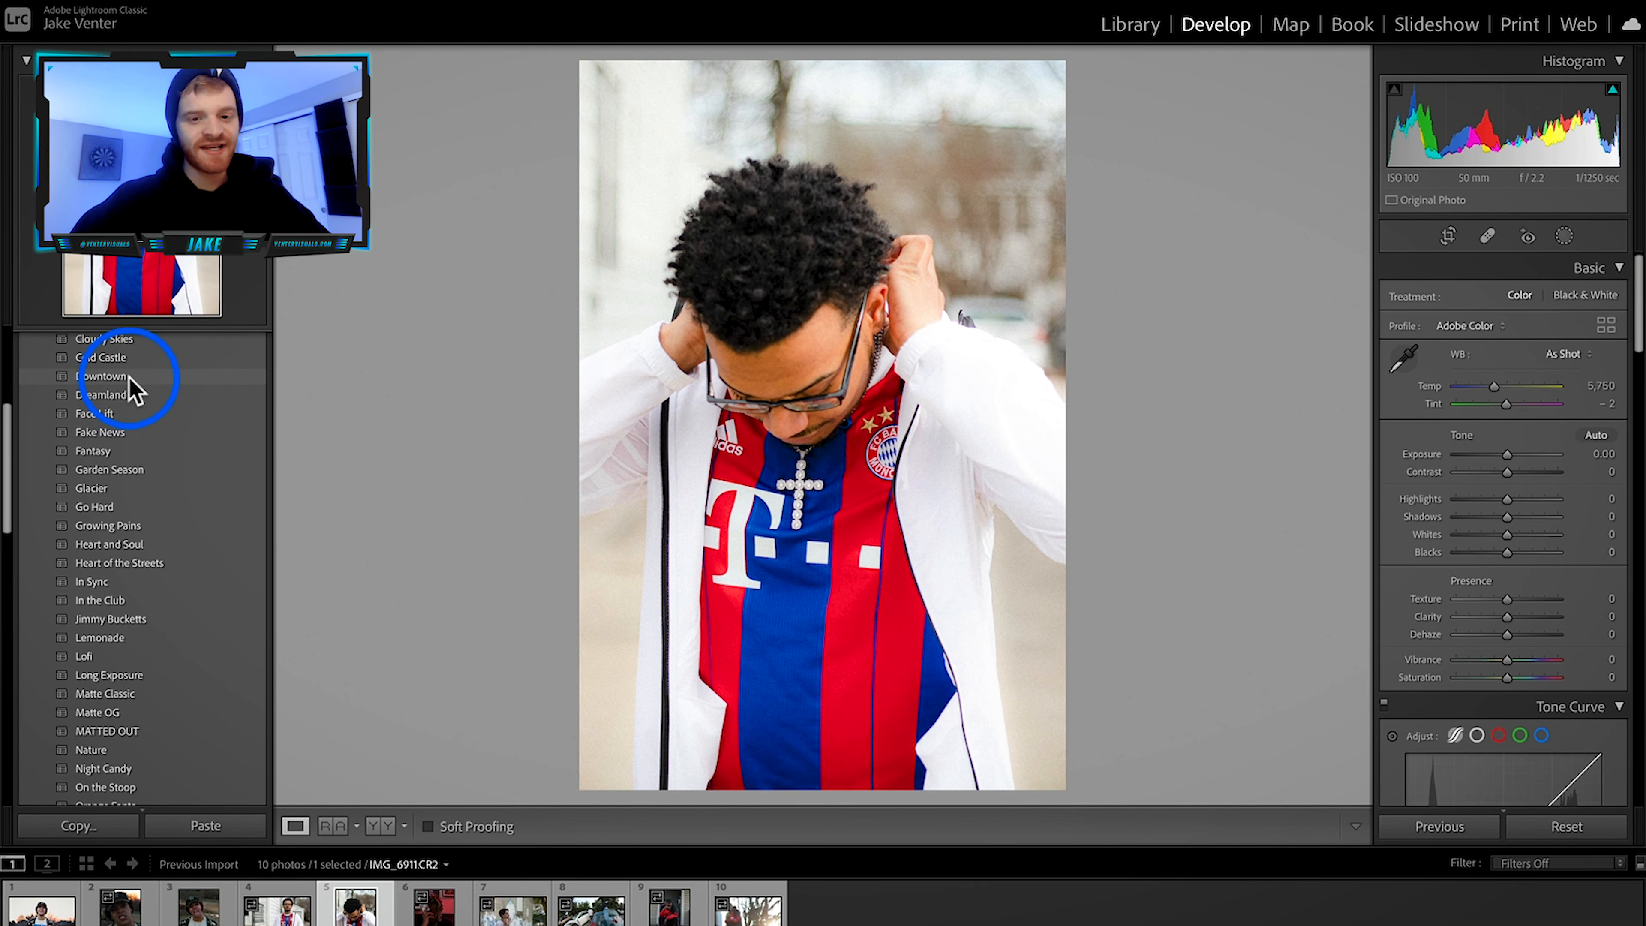
scroll(133, 390, up, 6)
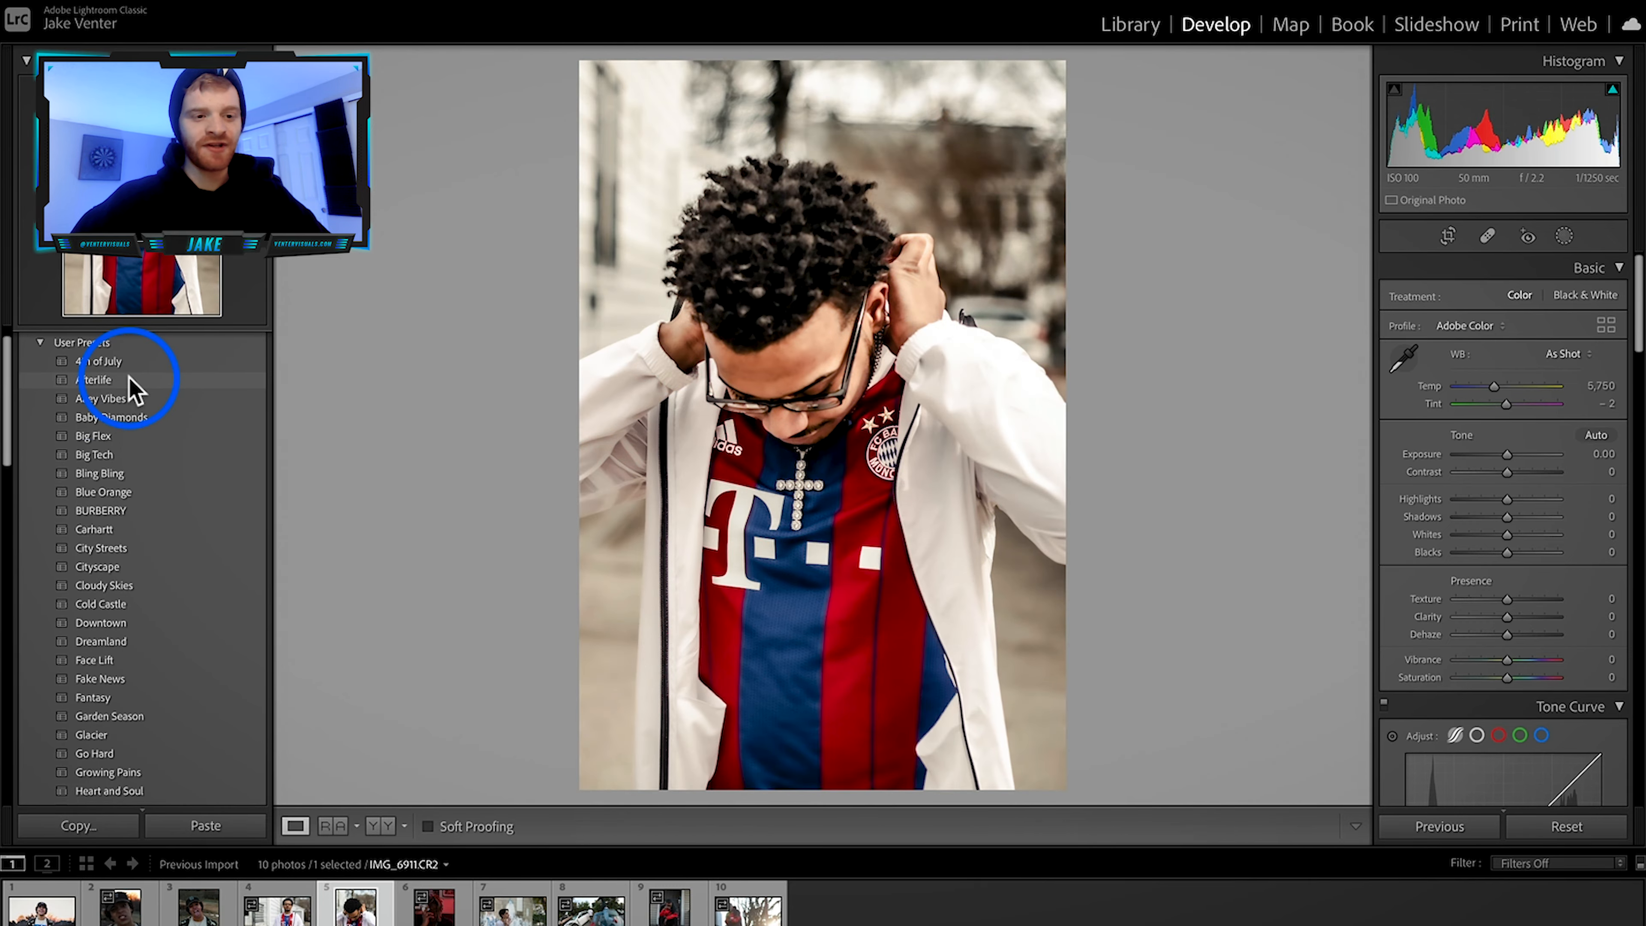
scroll(107, 376, down, 10)
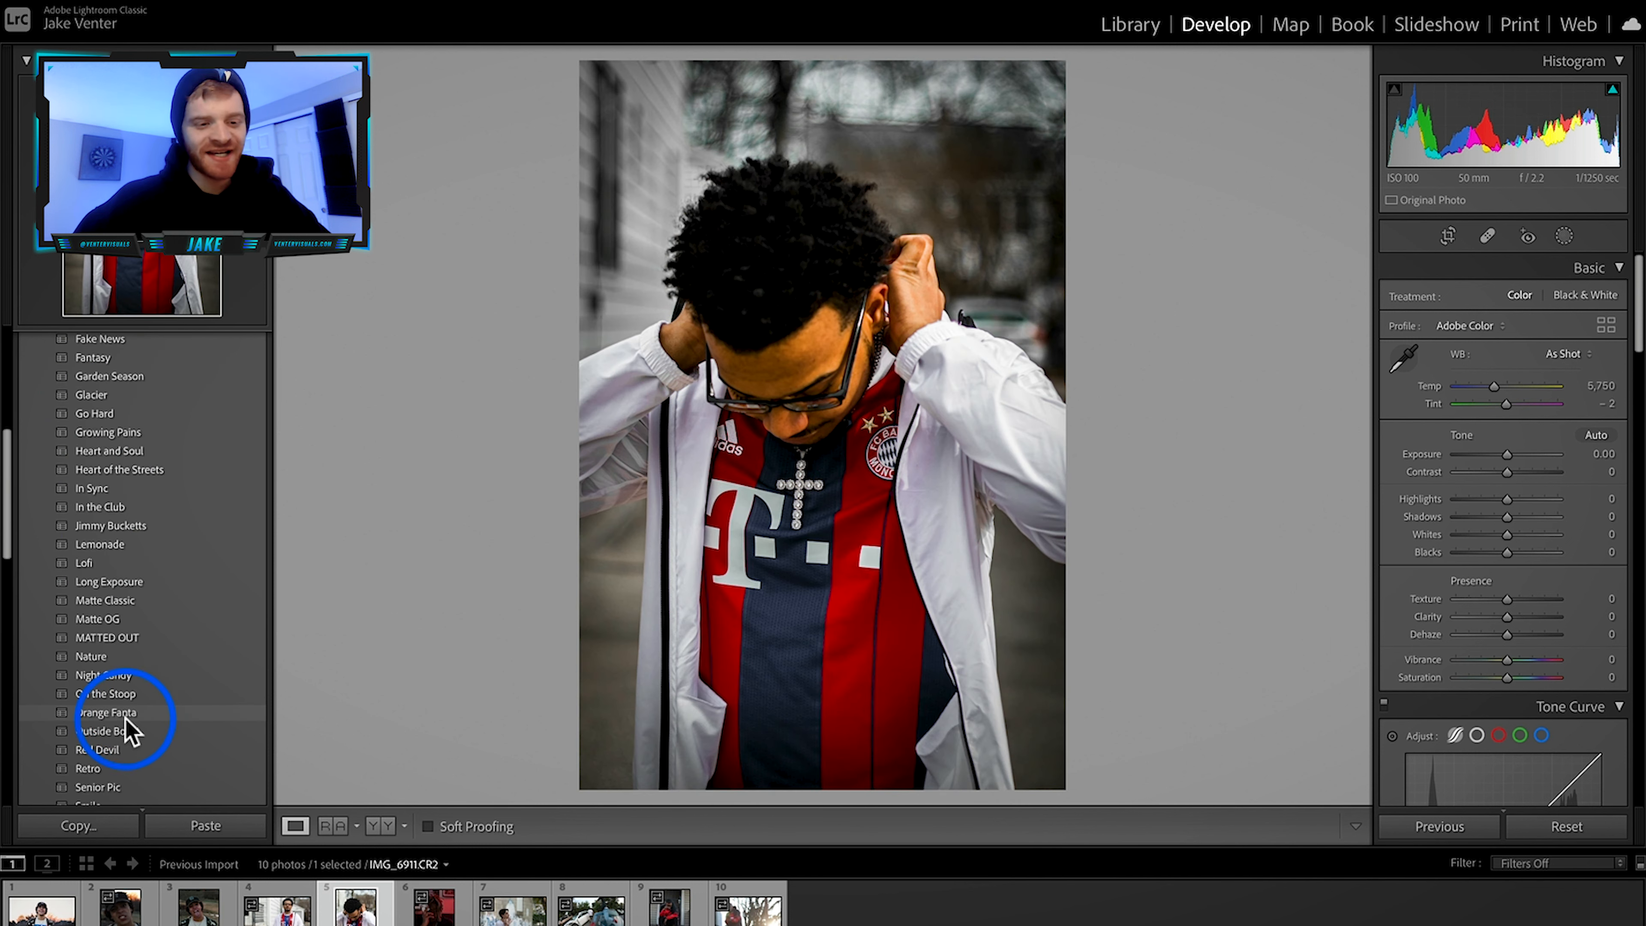
click(124, 713)
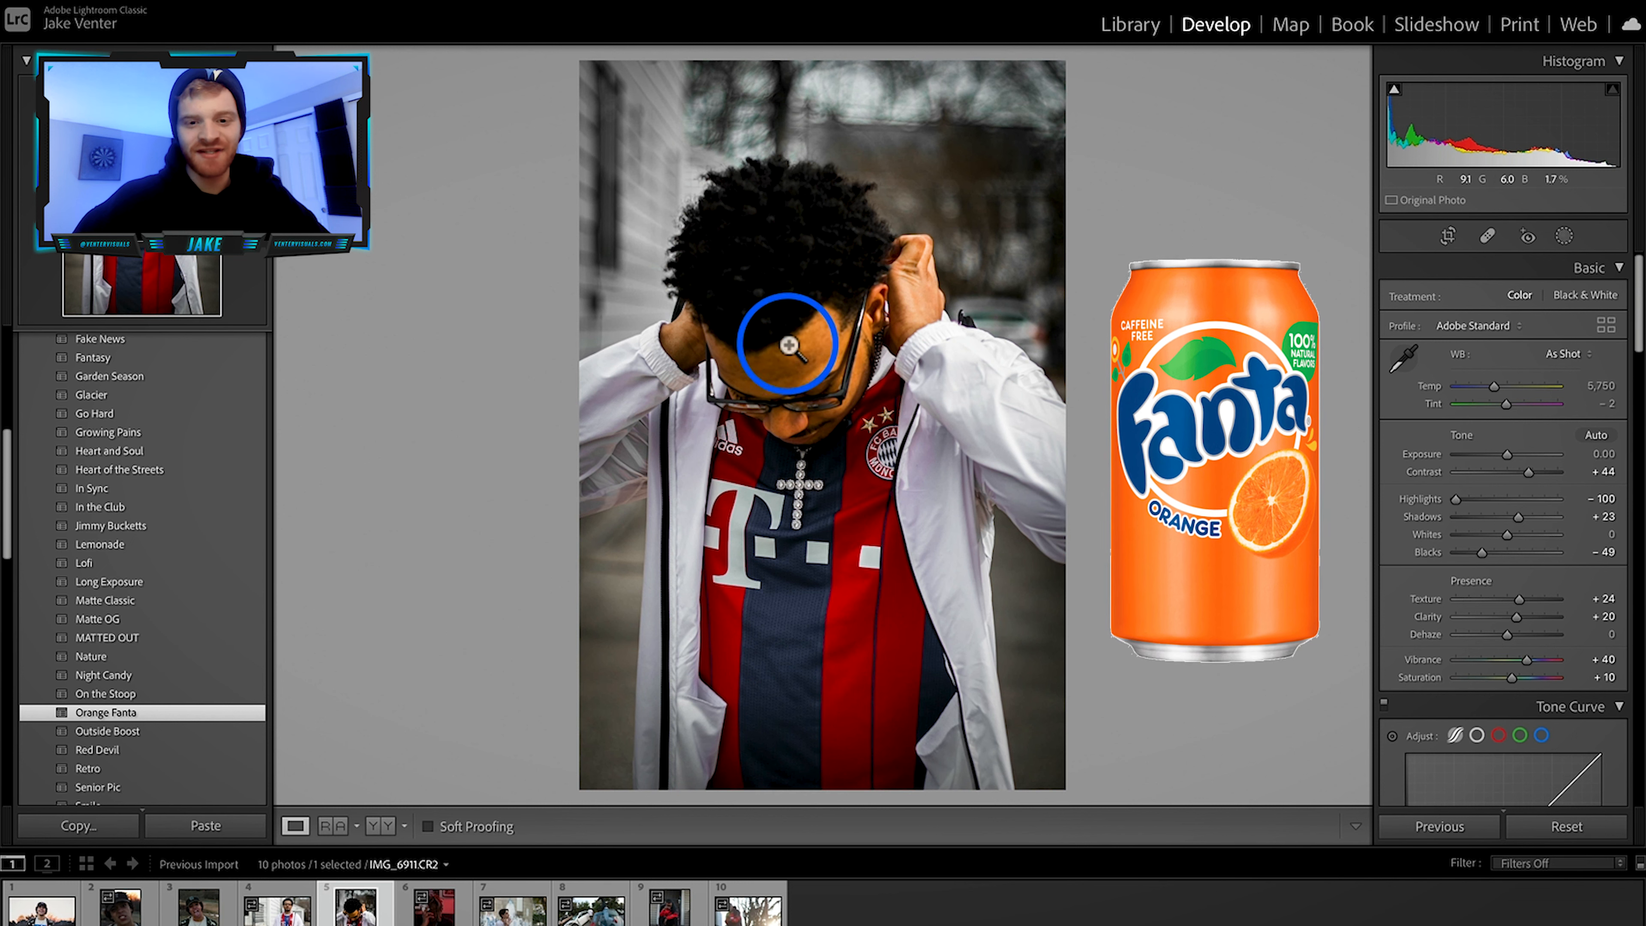
Step: Compare the jersey photo before and after, and set its orange hue to −6, saturation to −24 and luminance to +20
click(381, 825)
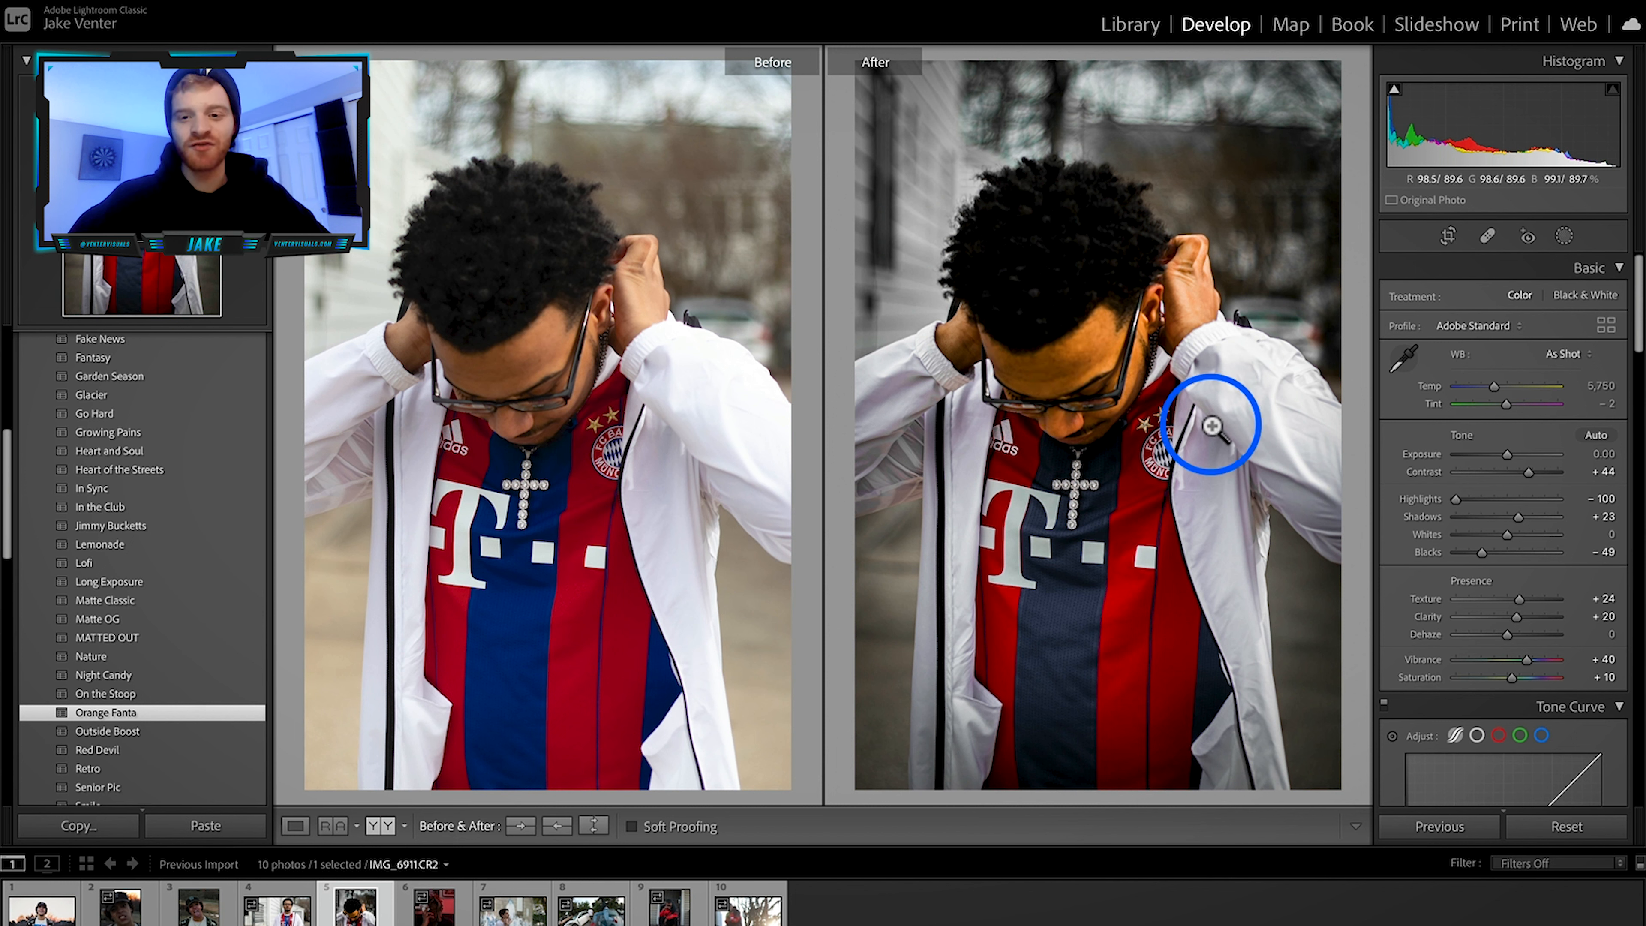
scroll(1411, 616, down, 10)
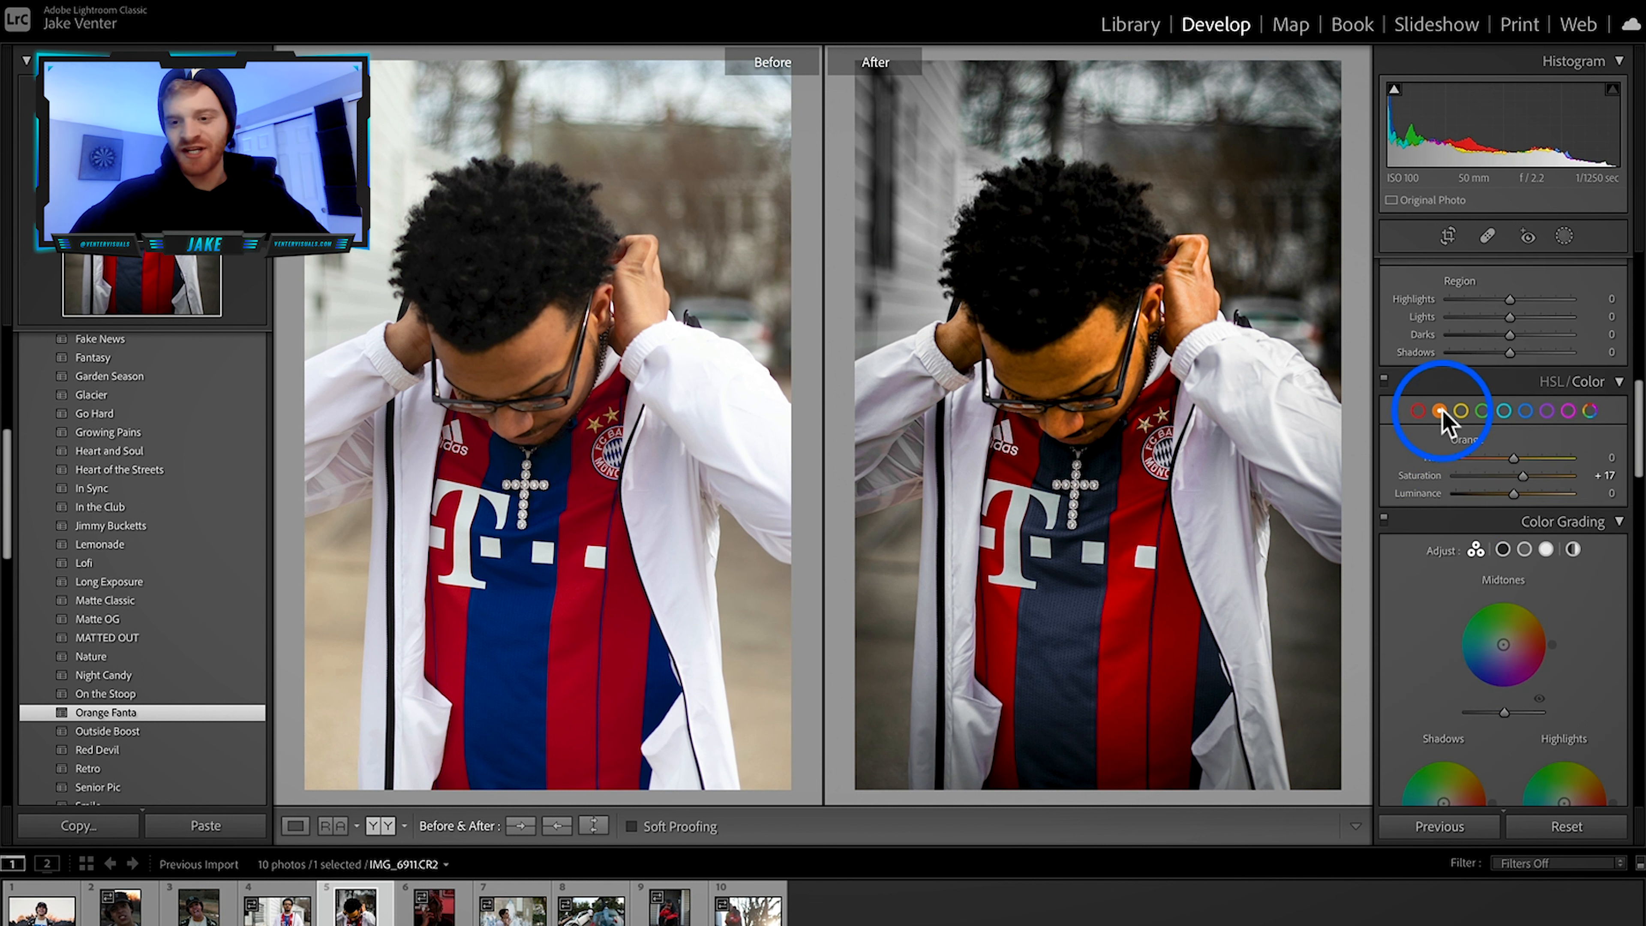
mouse_move(1513, 483)
mouse_down()
mouse_move(1459, 484)
mouse_move(1486, 511)
mouse_up()
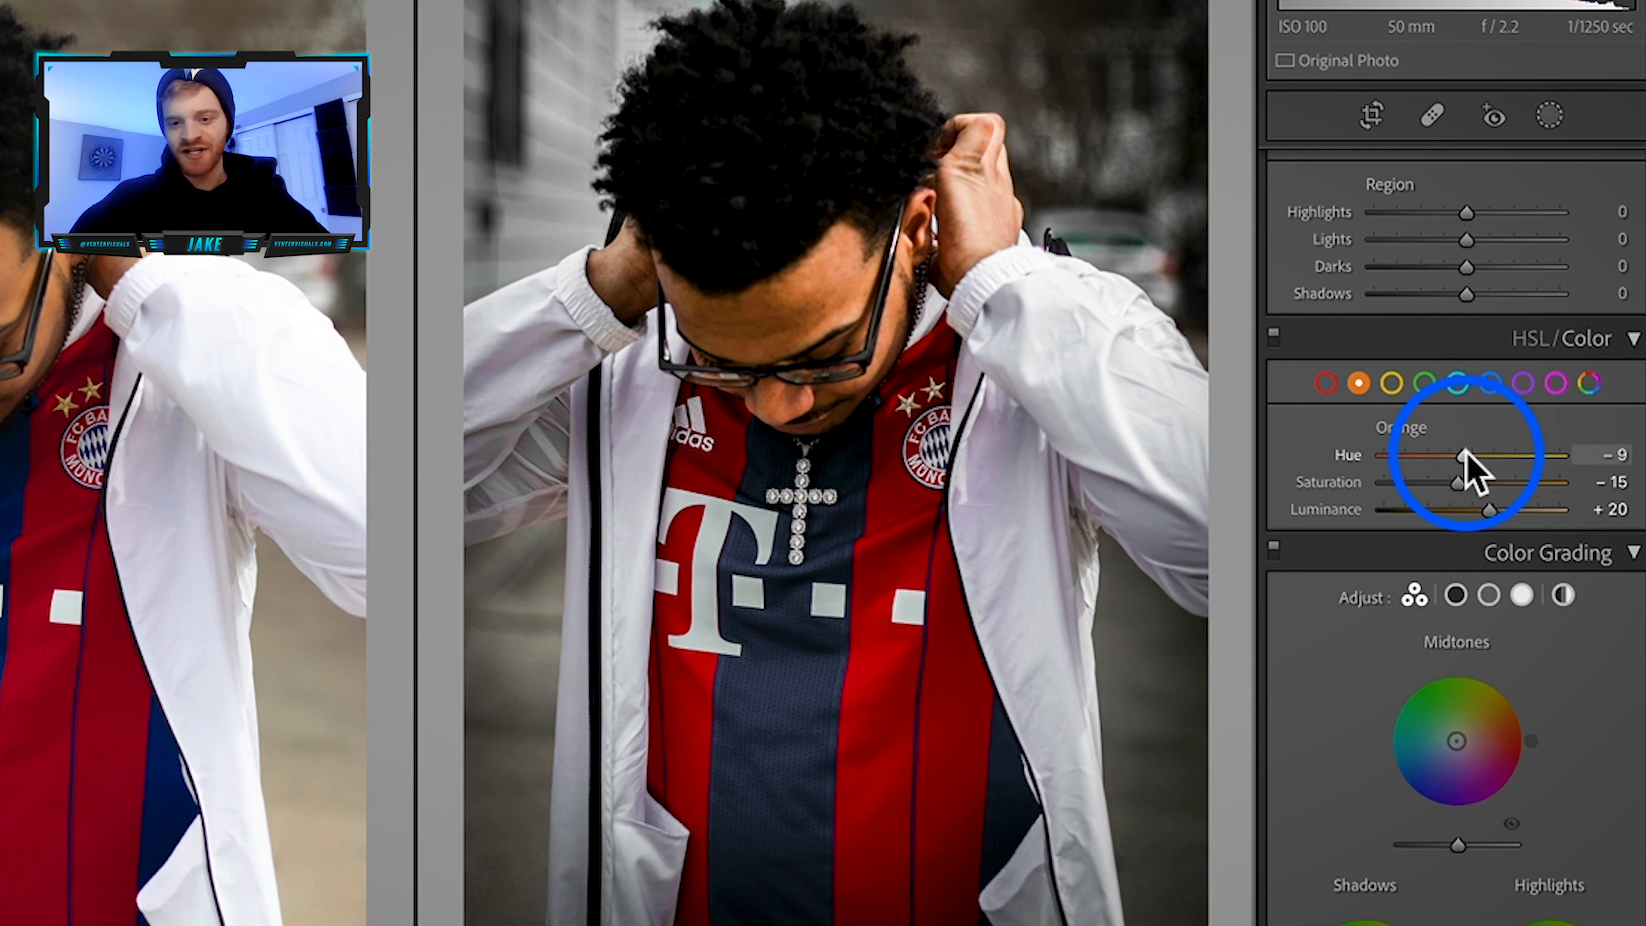
drag(1477, 454, 1468, 454)
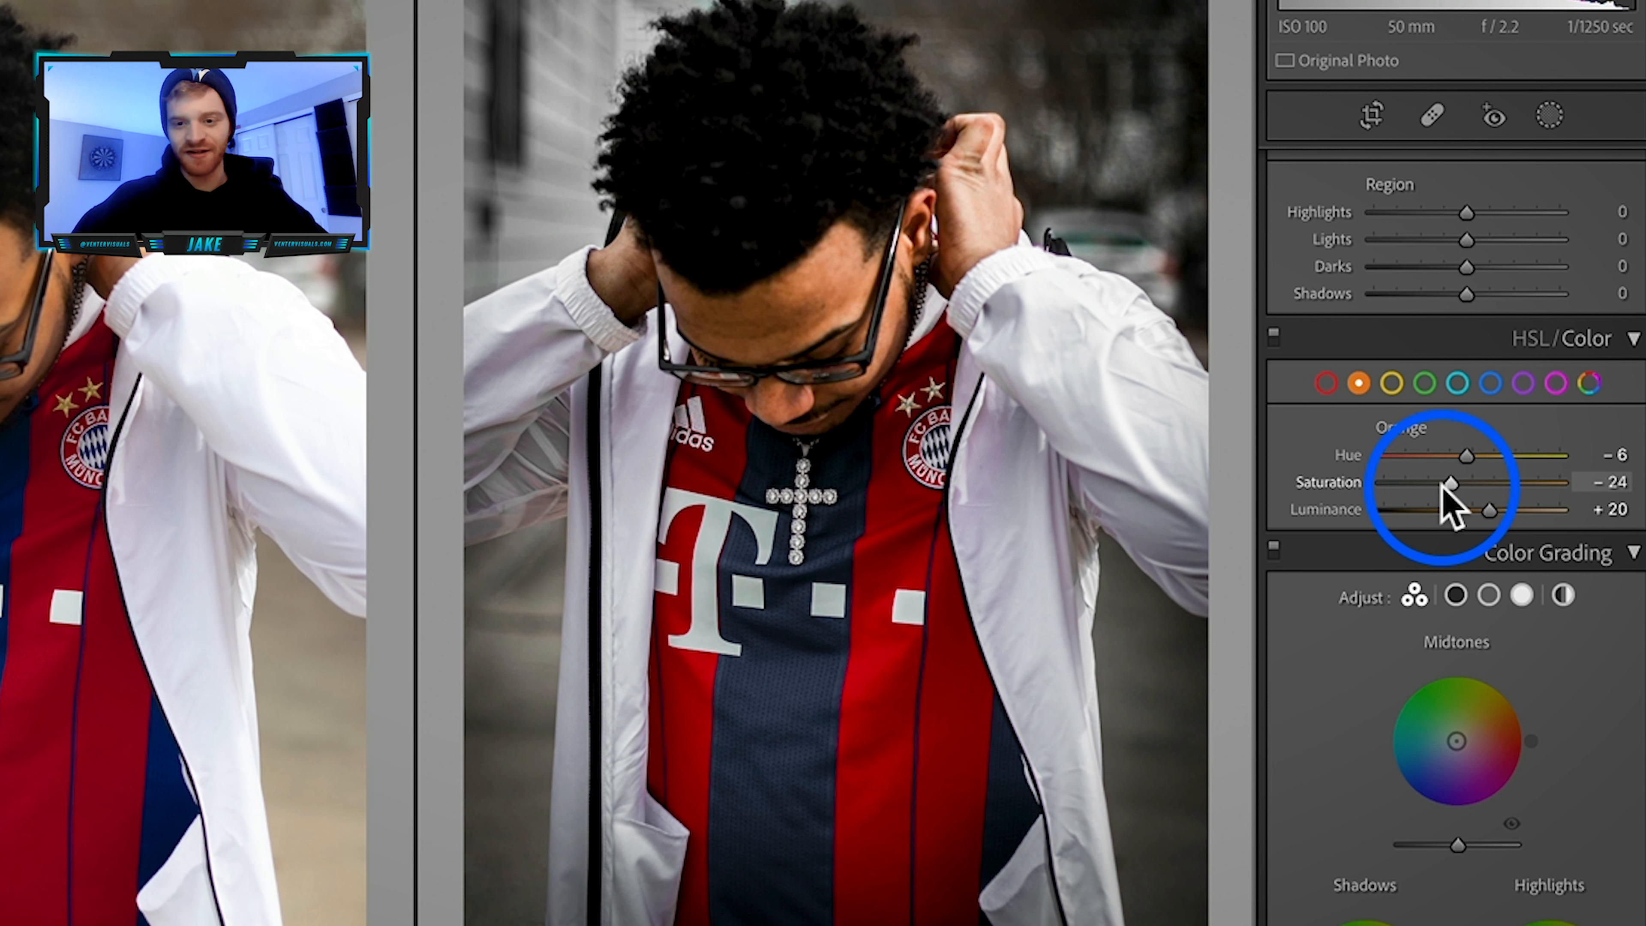
Step: Set the jersey photo's dehaze to +5 and exposure to +0.35, and zoom in on the face
scroll(1441, 484, up, 10)
drag(1464, 727, 1467, 728)
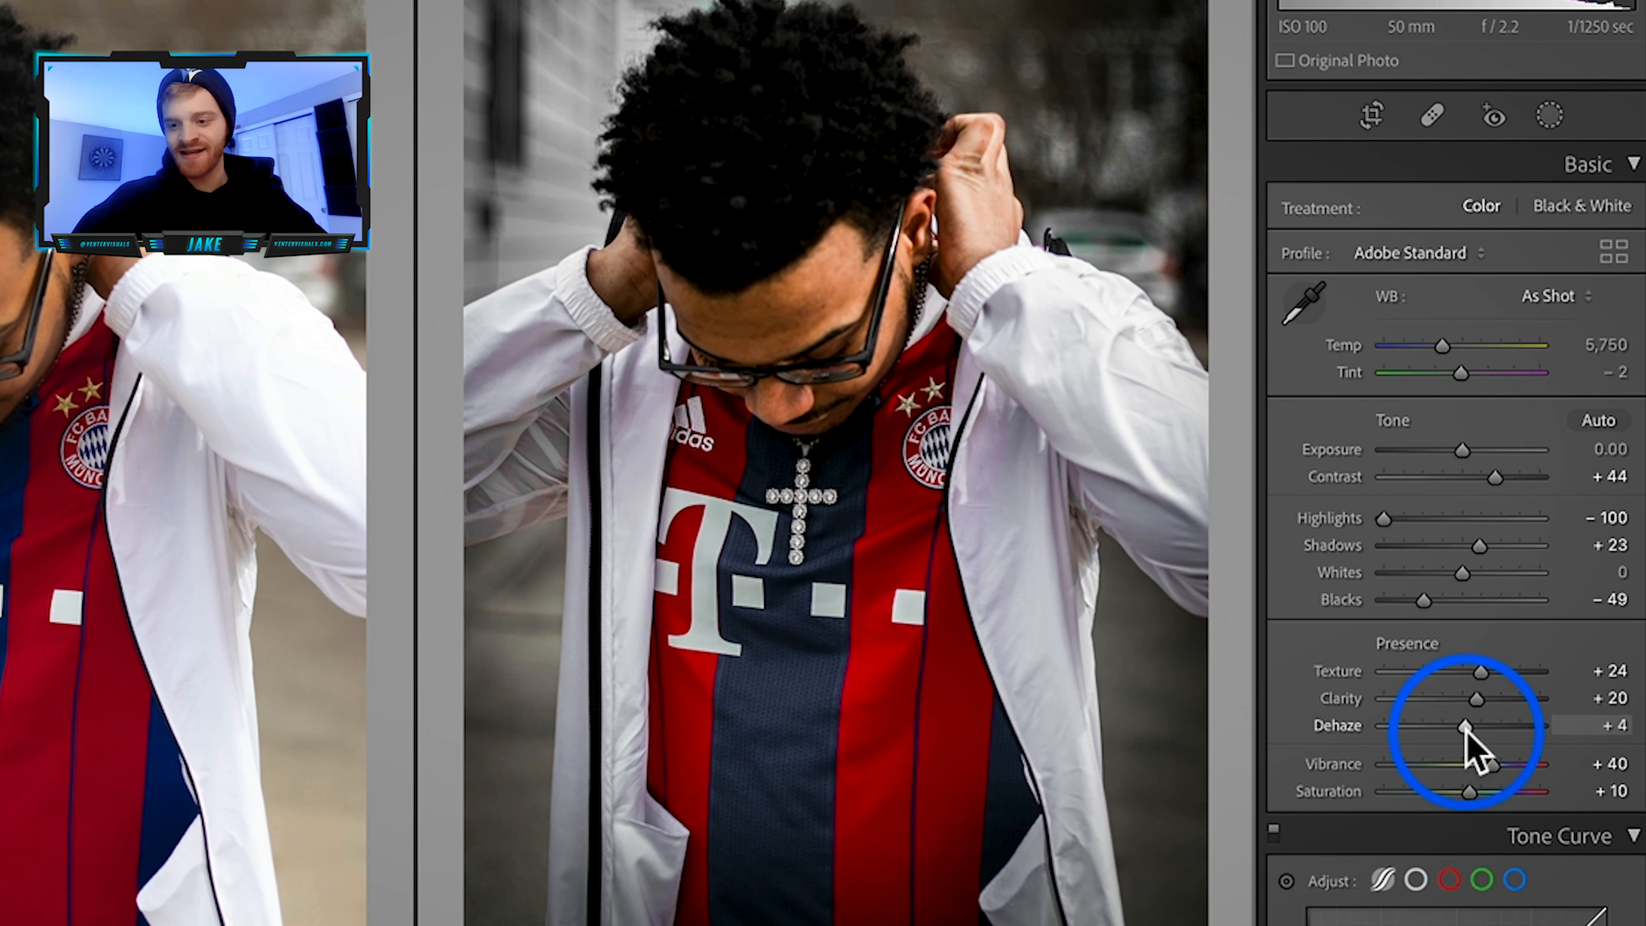
drag(1464, 450, 1465, 452)
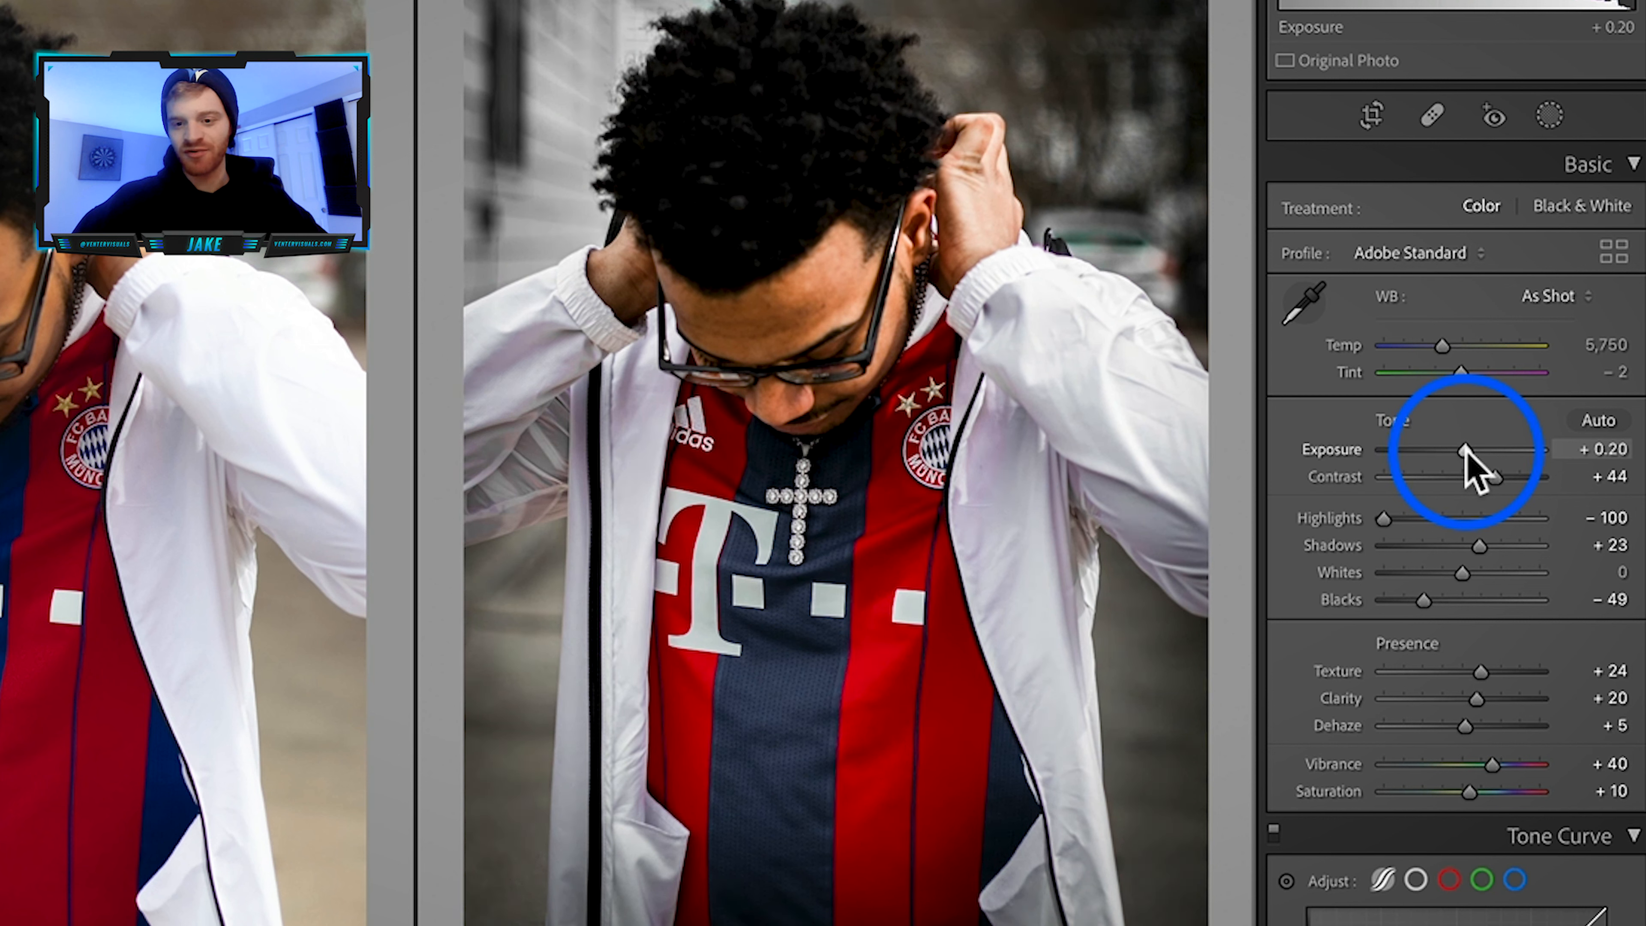
drag(1465, 449, 1468, 450)
click(1468, 454)
click(803, 297)
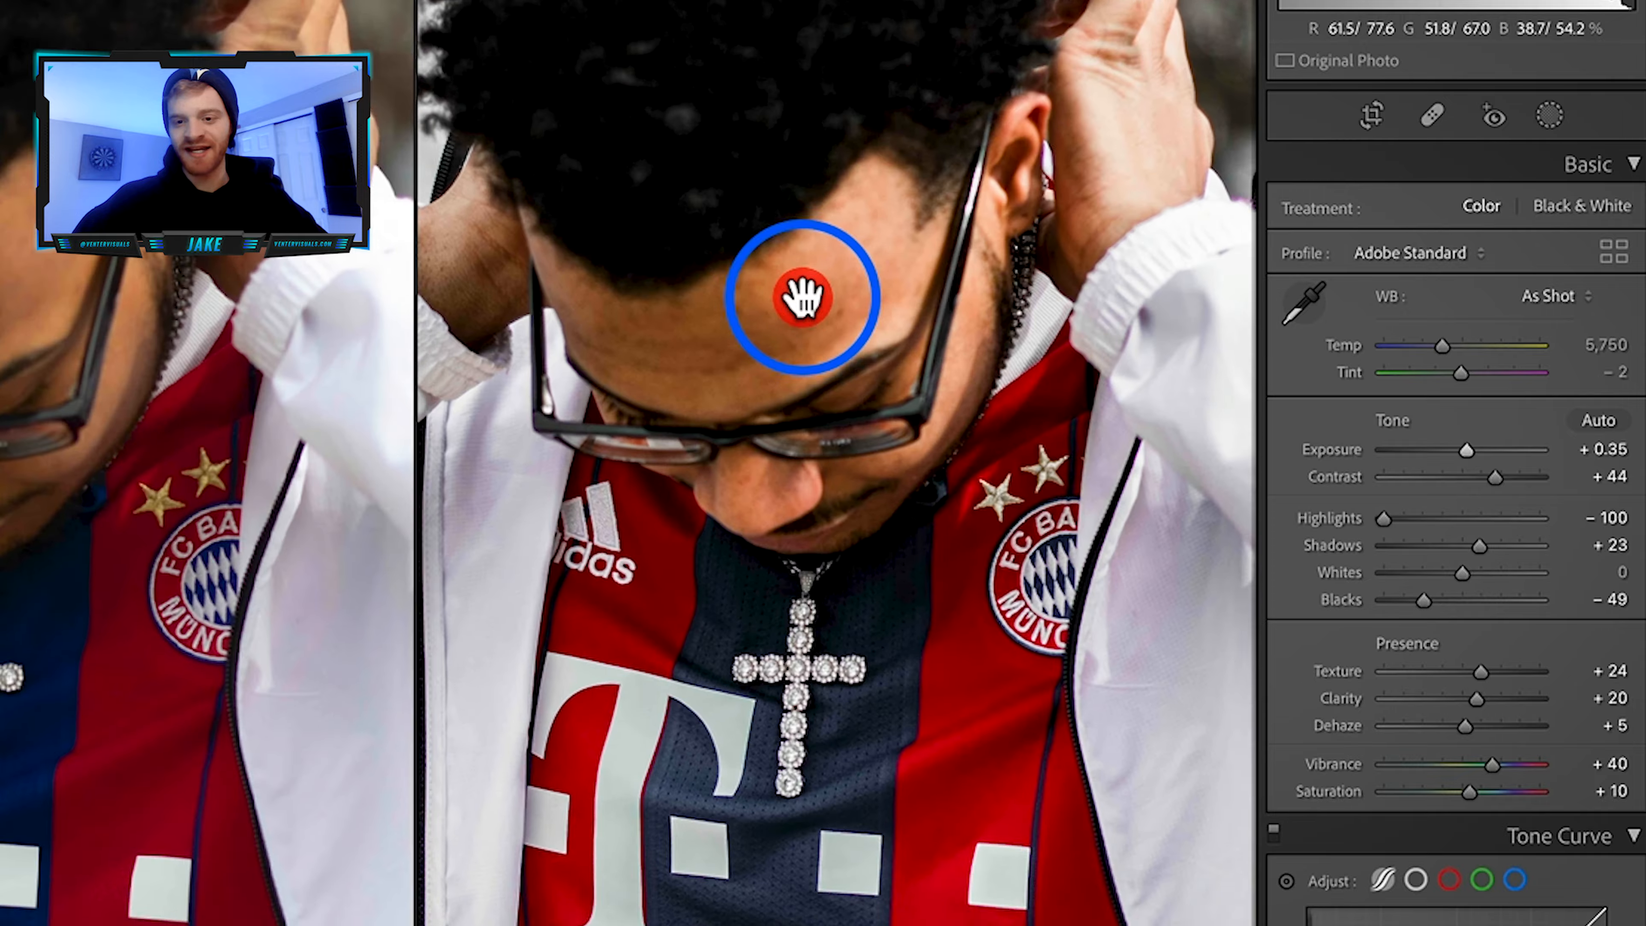
Step: Set the jersey photo's temperature to 5,384, contrast to +45 and clarity to +27, and slightly lift the point curve's midtones
click(905, 59)
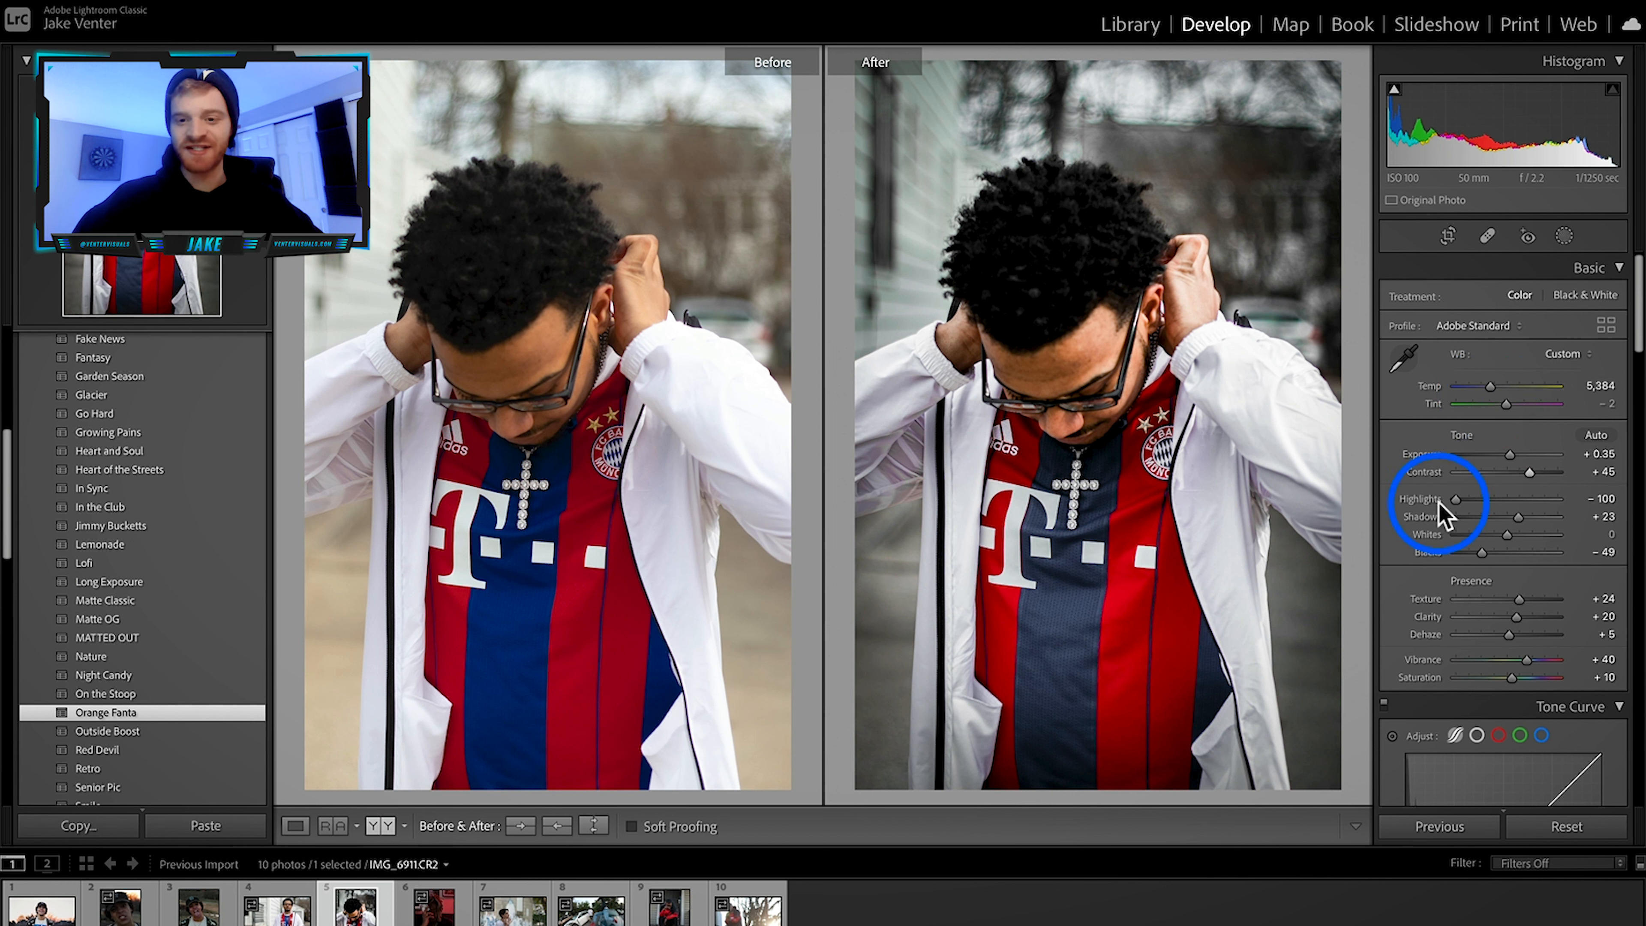
scroll(1455, 574, down, 2)
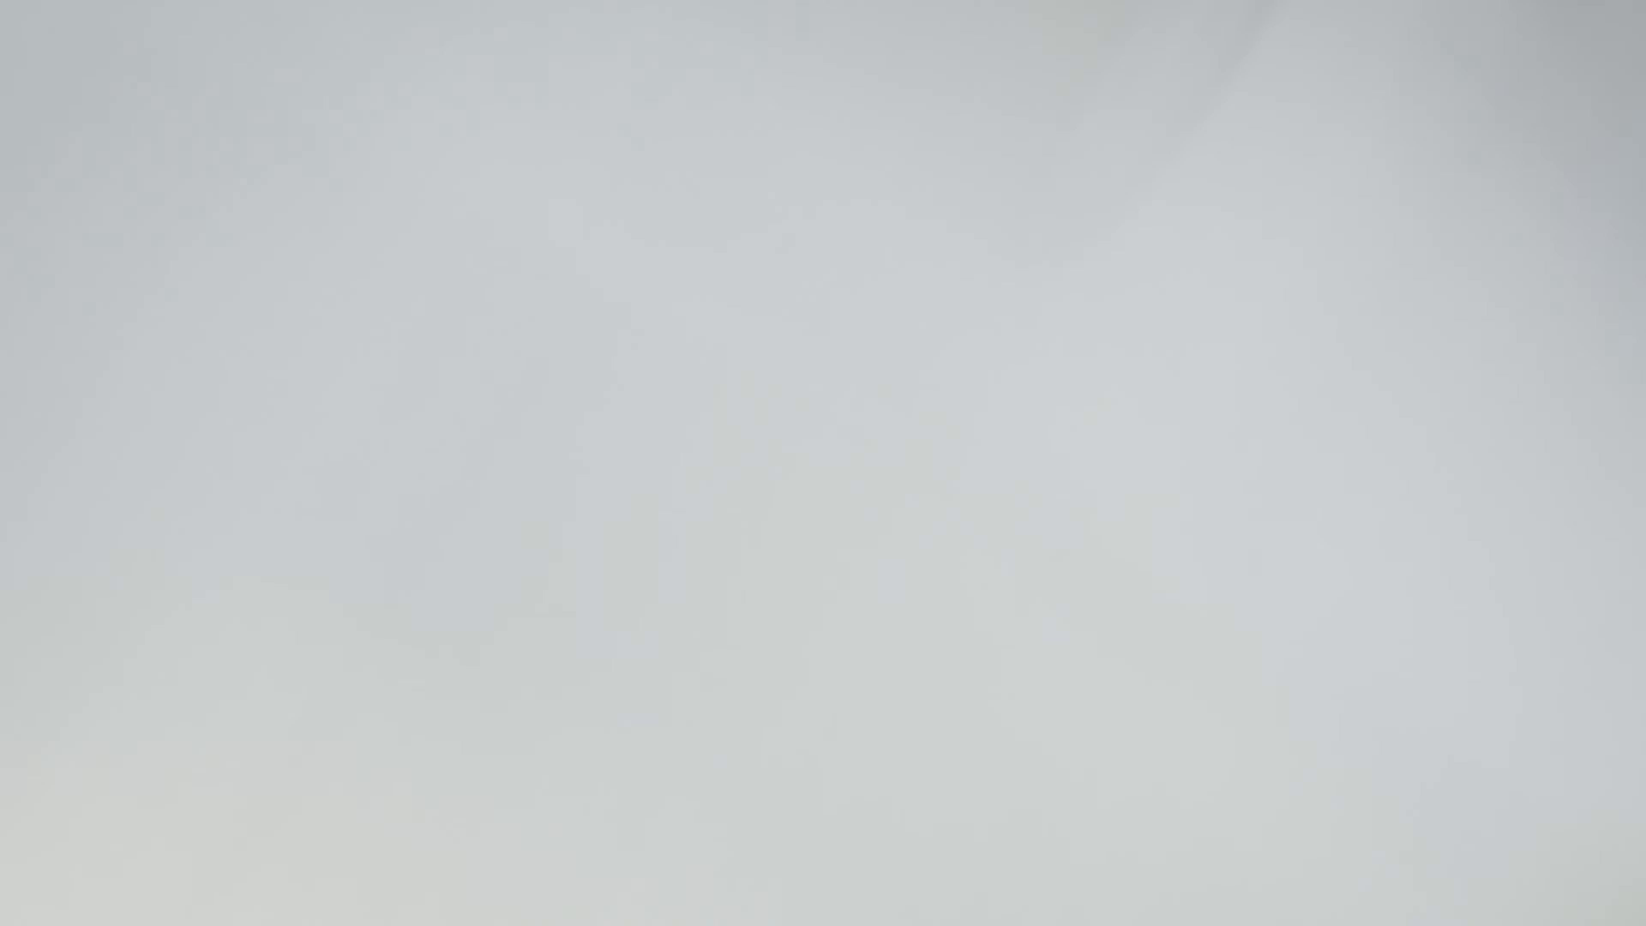
scroll(1562, 338, up, 2)
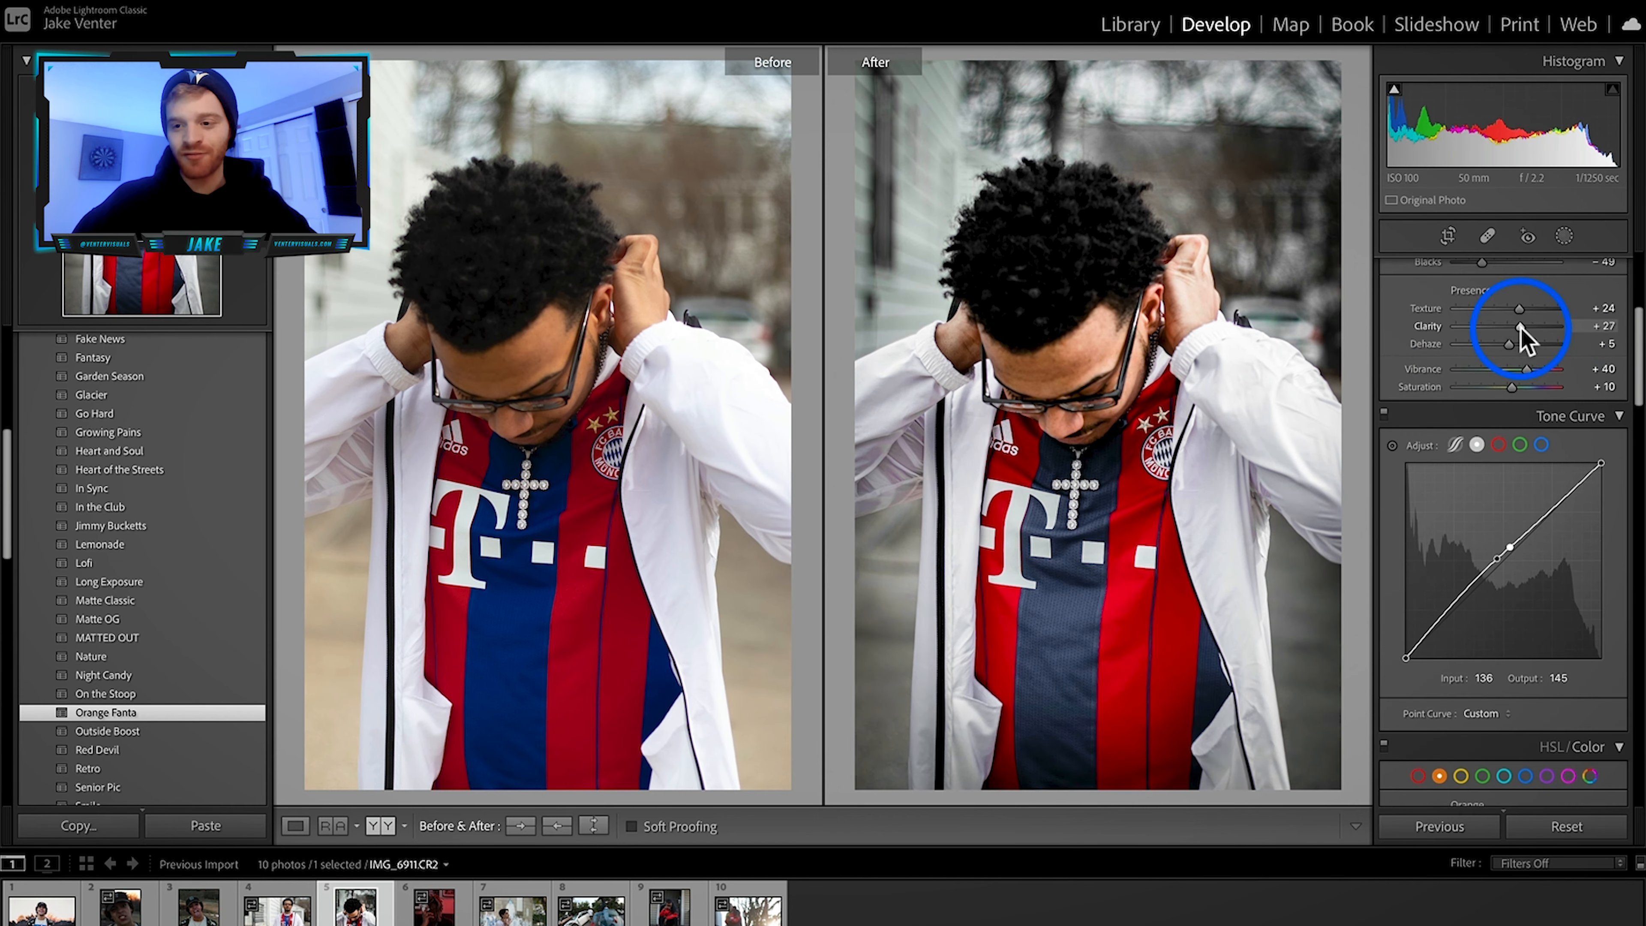
Step: Open the sixth photo, IMG_3684.CR2, for developing, preview the user presets on it and apply the Bling Bling preset
click(1130, 26)
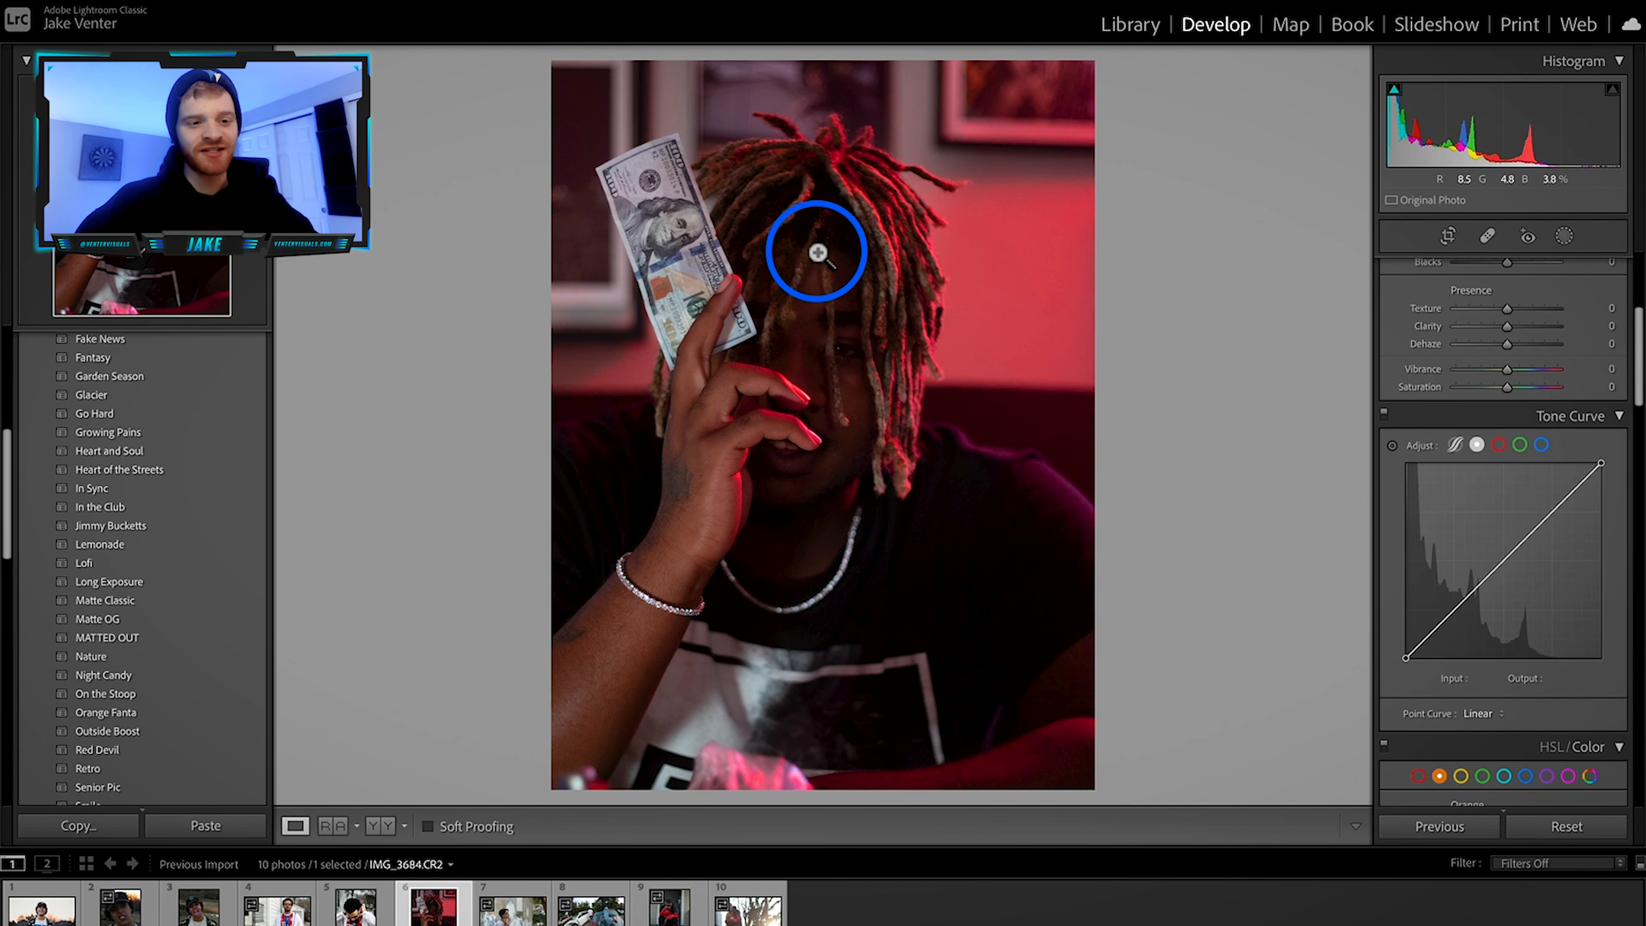
scroll(195, 467, up, 1)
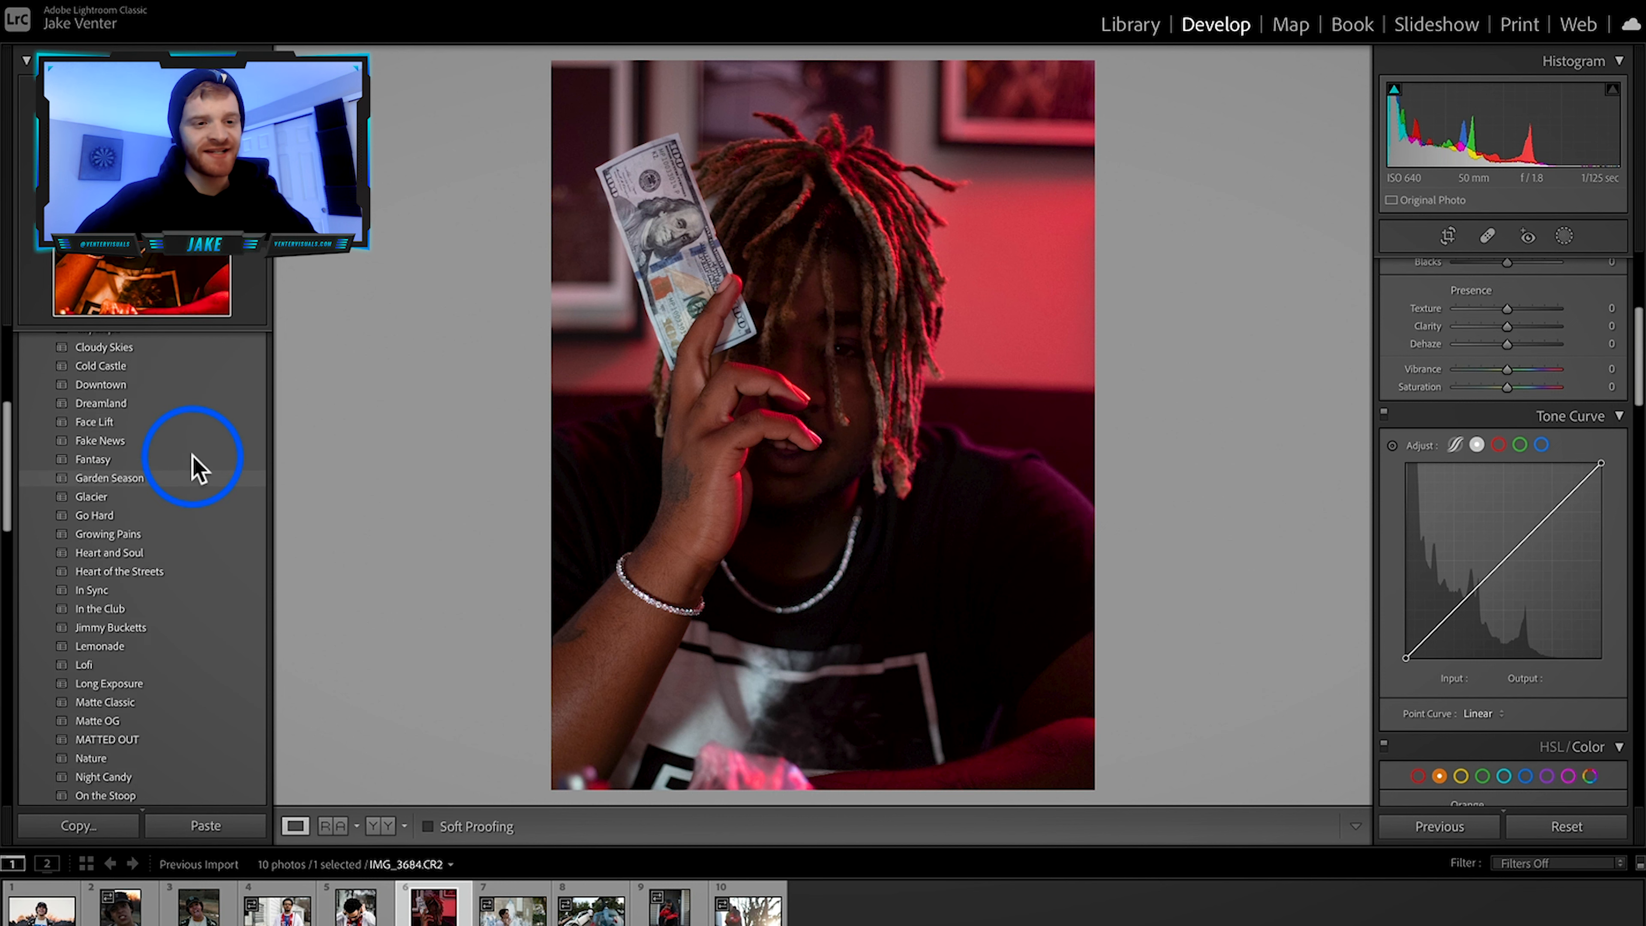
scroll(195, 467, up, 5)
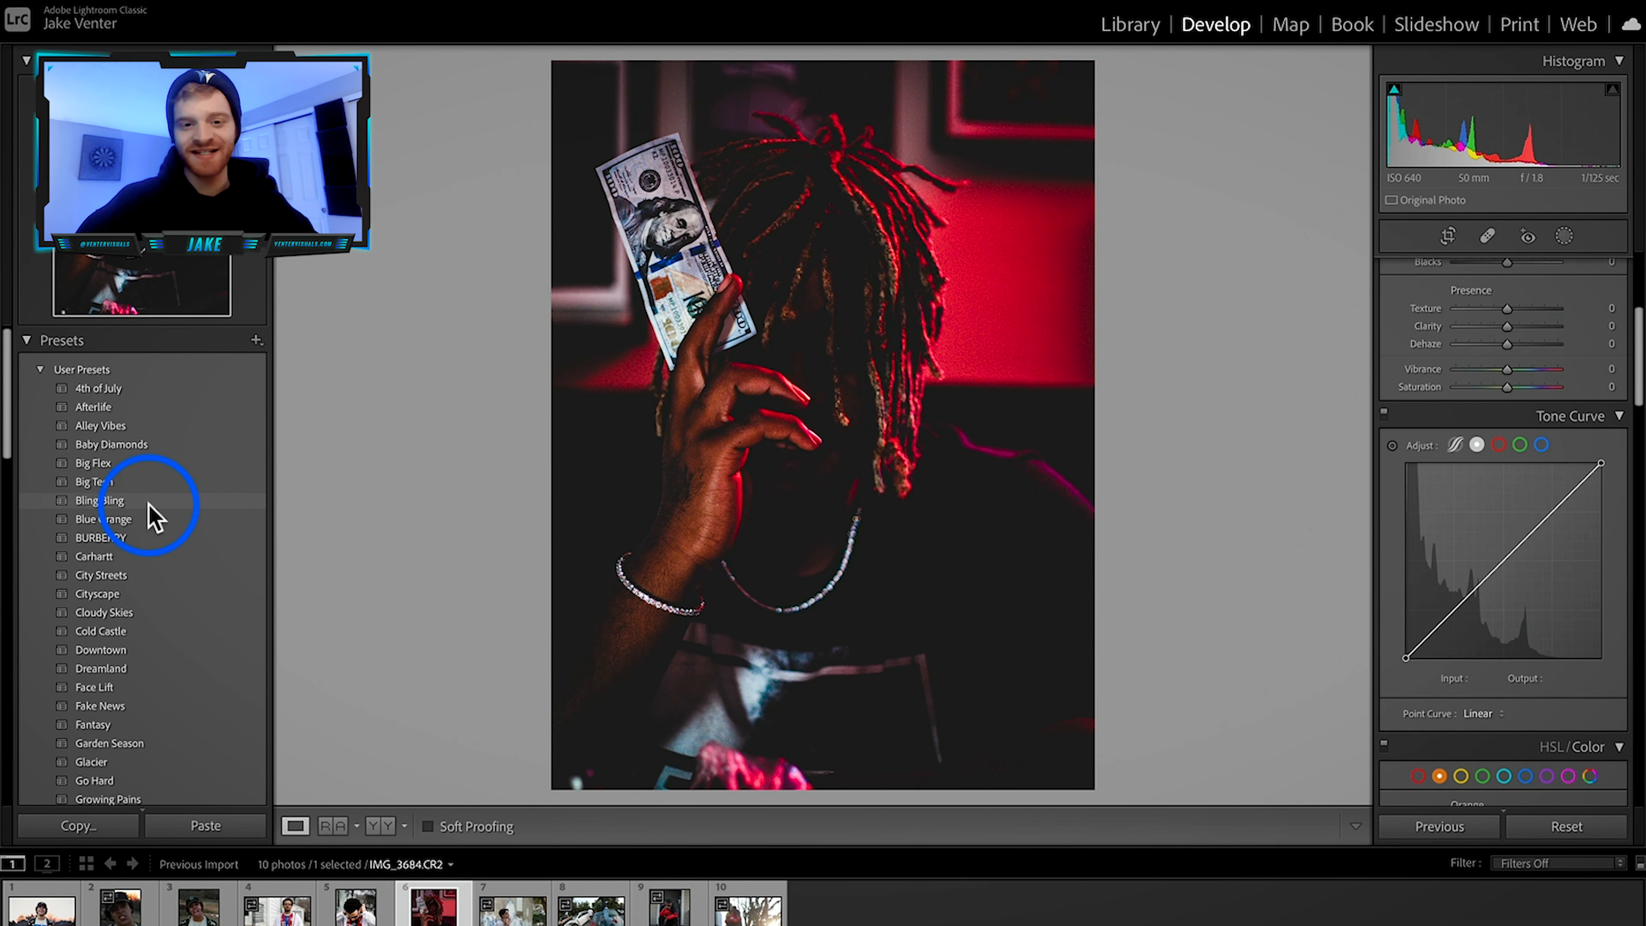
scroll(106, 564, down, 10)
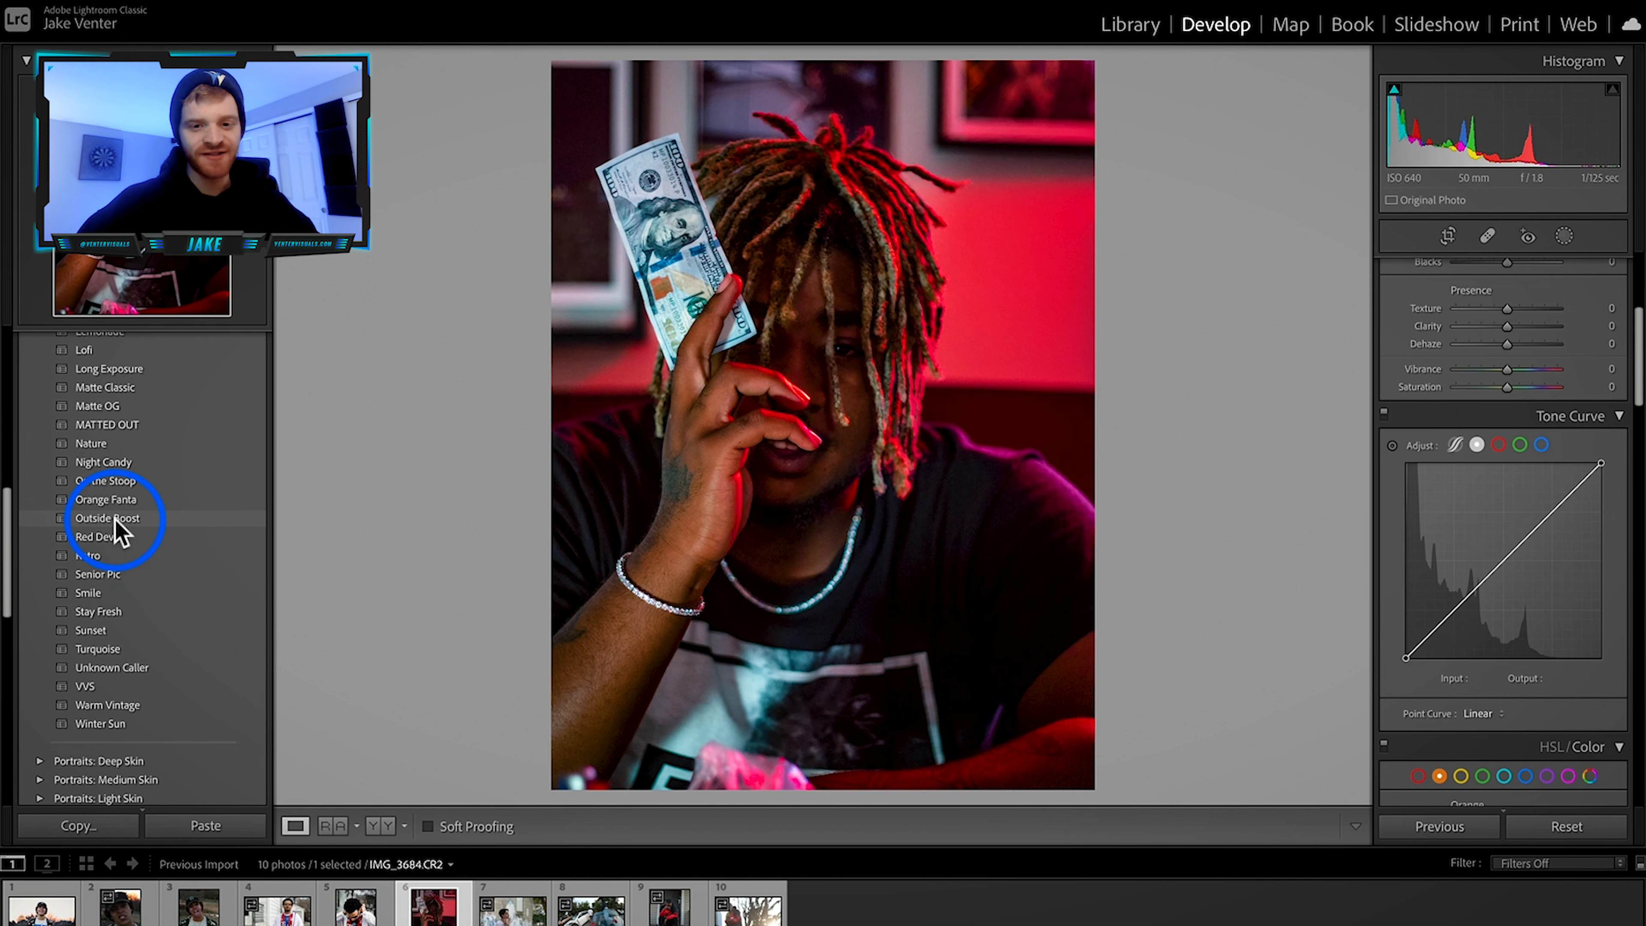
scroll(123, 525, up, 10)
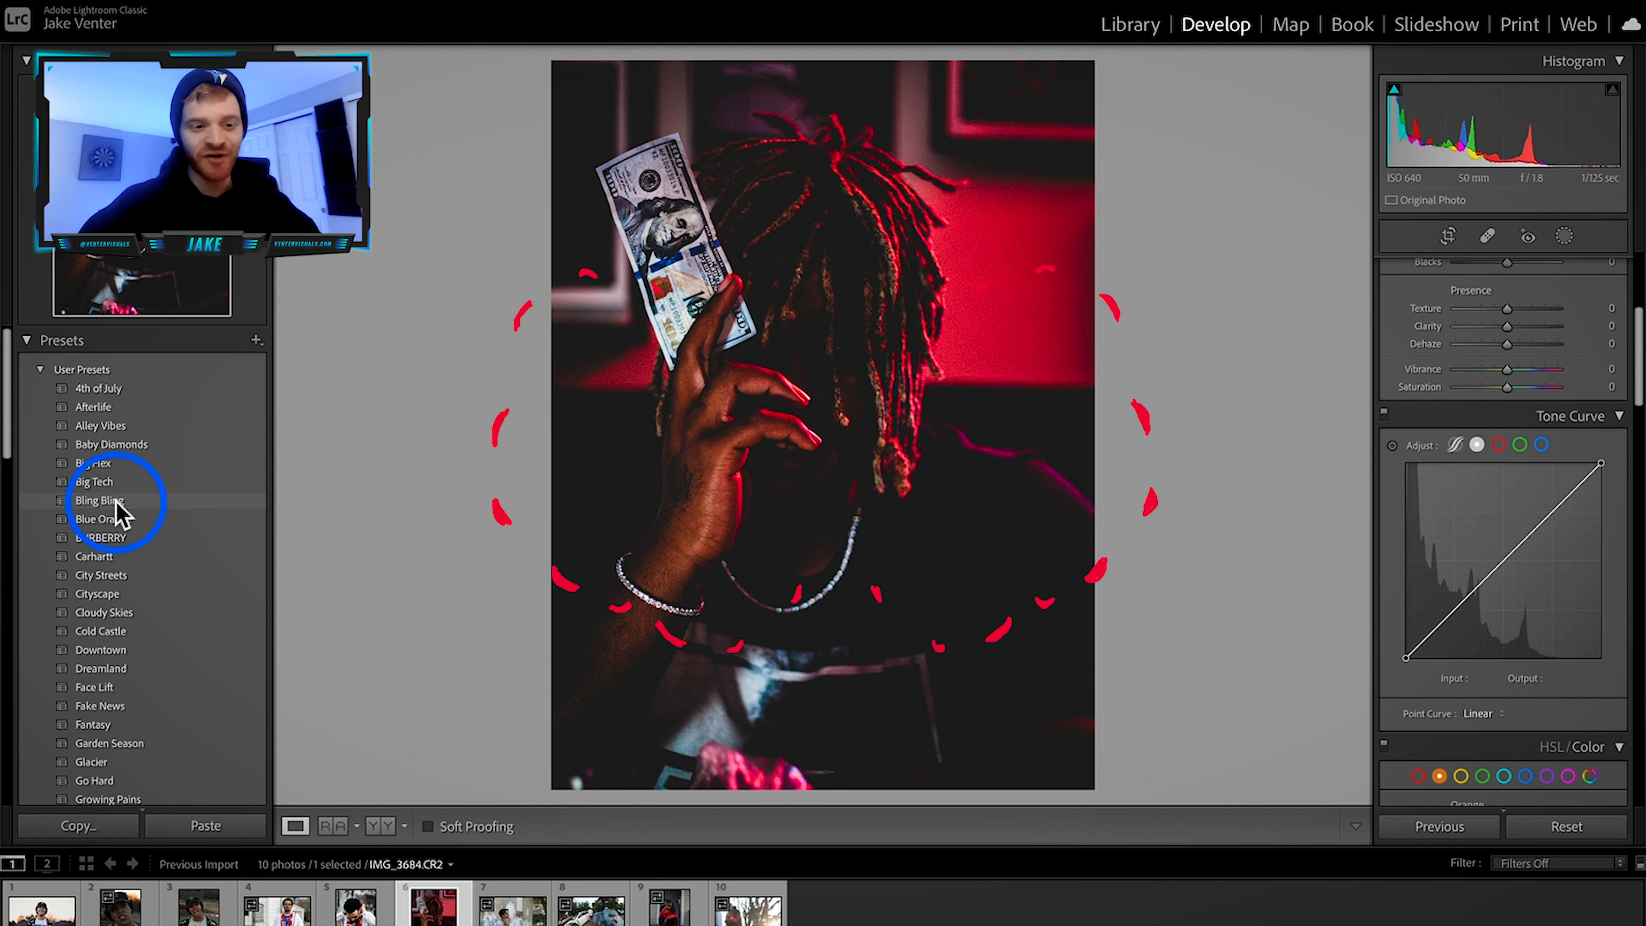
click(112, 504)
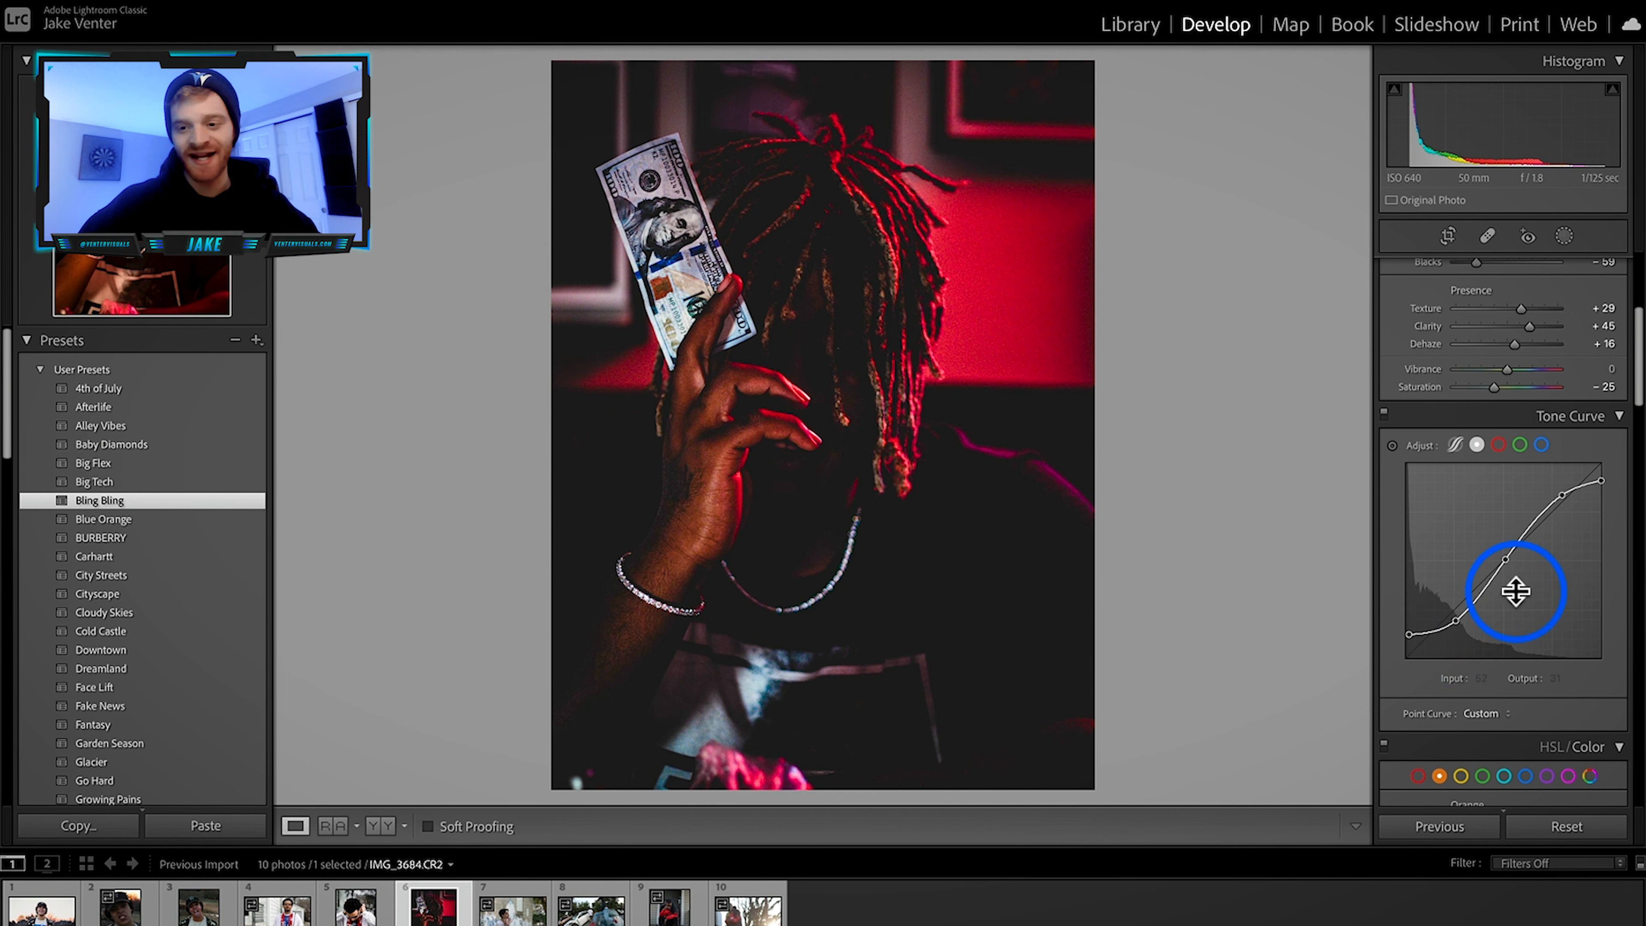
Step: Set the red-lit portrait's contrast to +10, shadows to +100 and exposure to +0.45
scroll(1490, 467, up, 5)
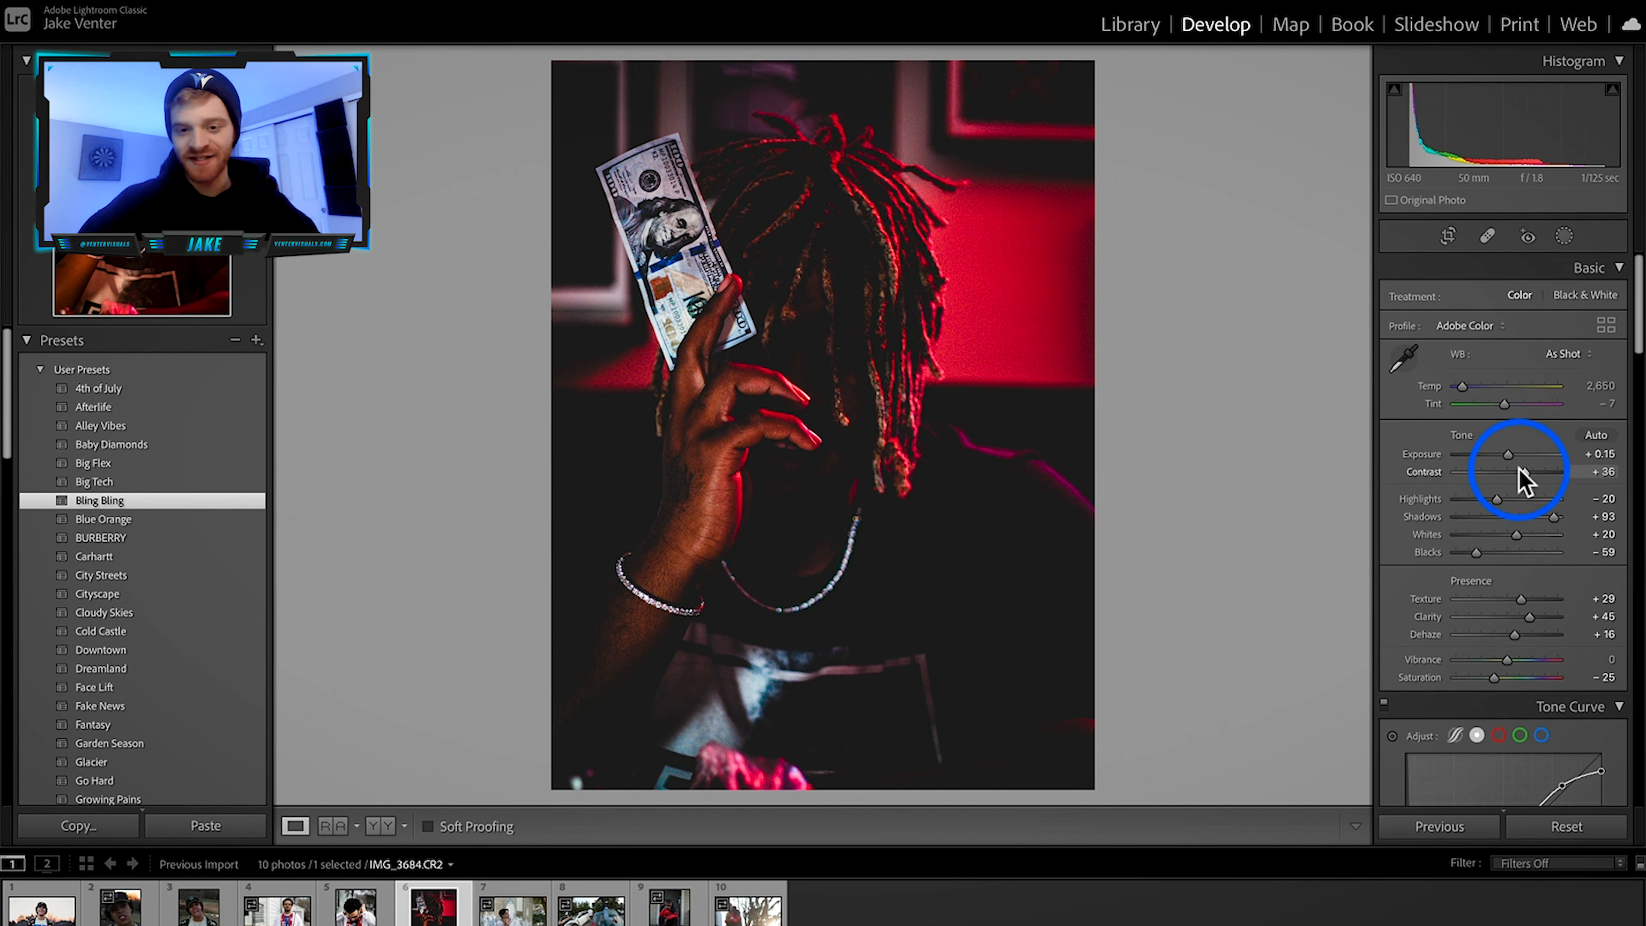
drag(1522, 472, 1516, 472)
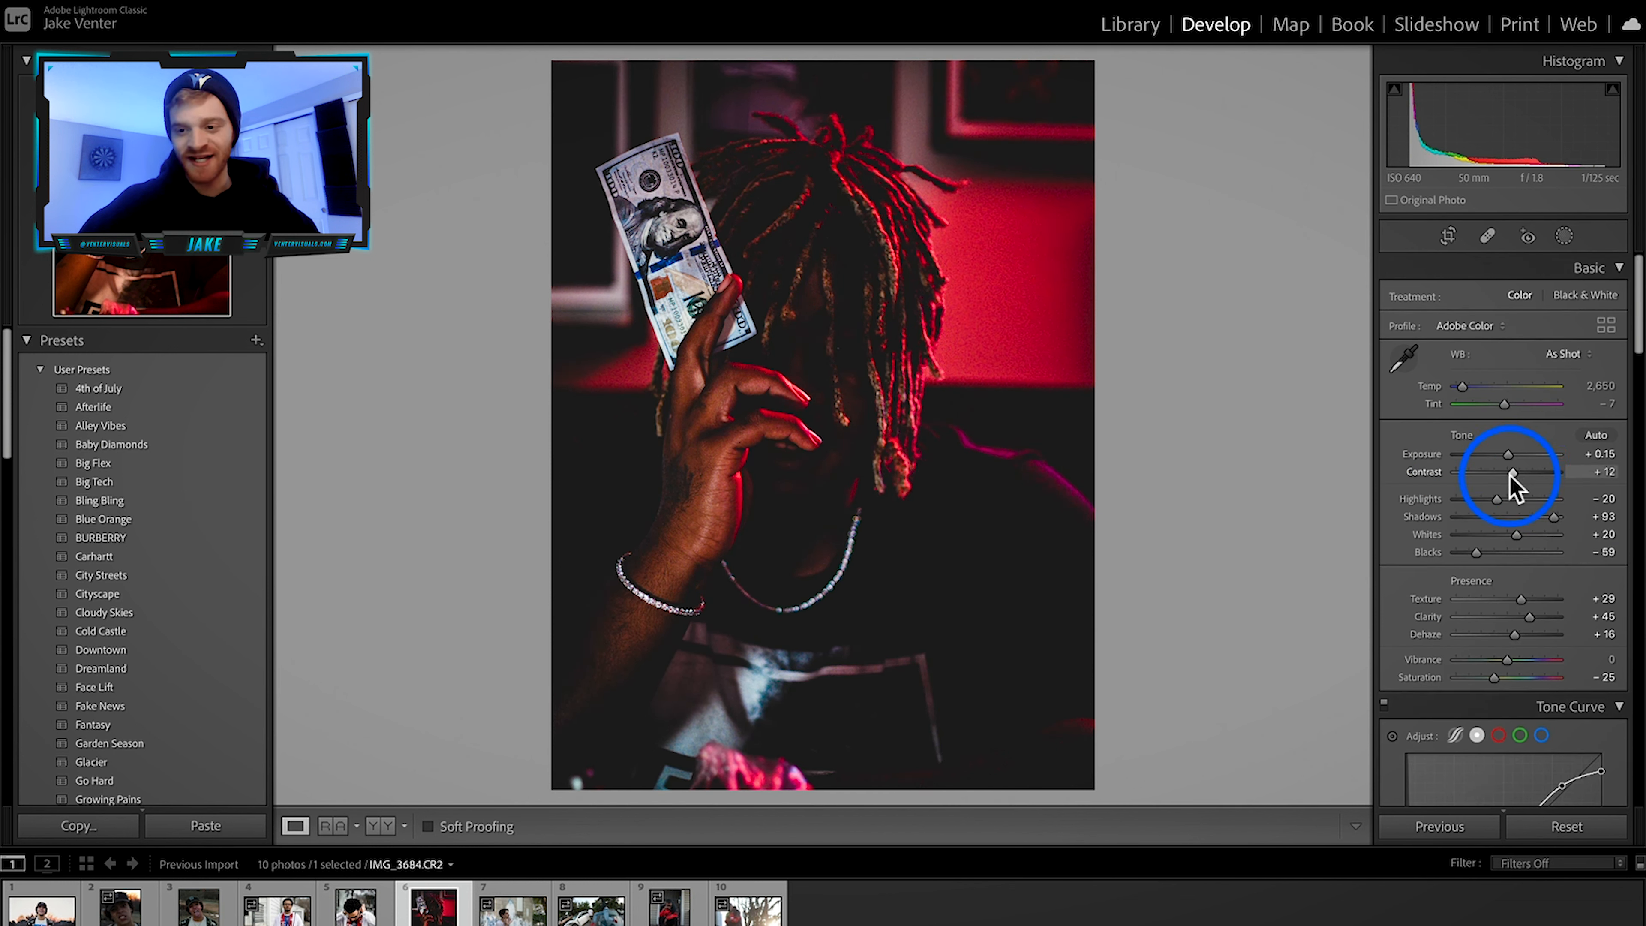
drag(1511, 475, 1511, 475)
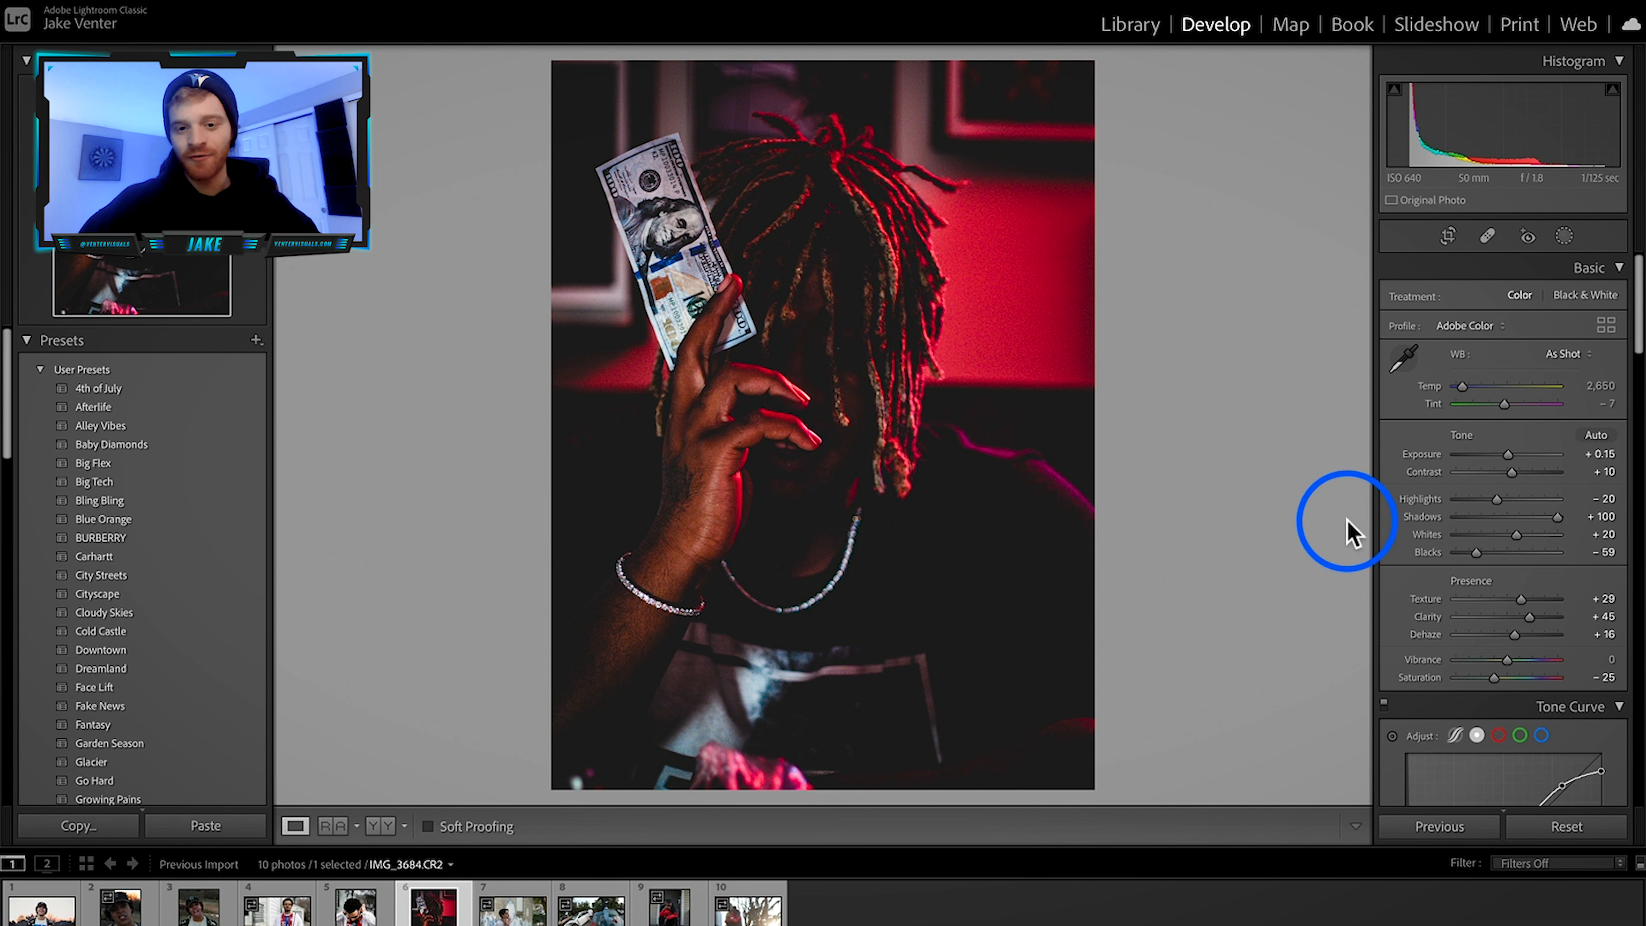
drag(1506, 453, 1510, 453)
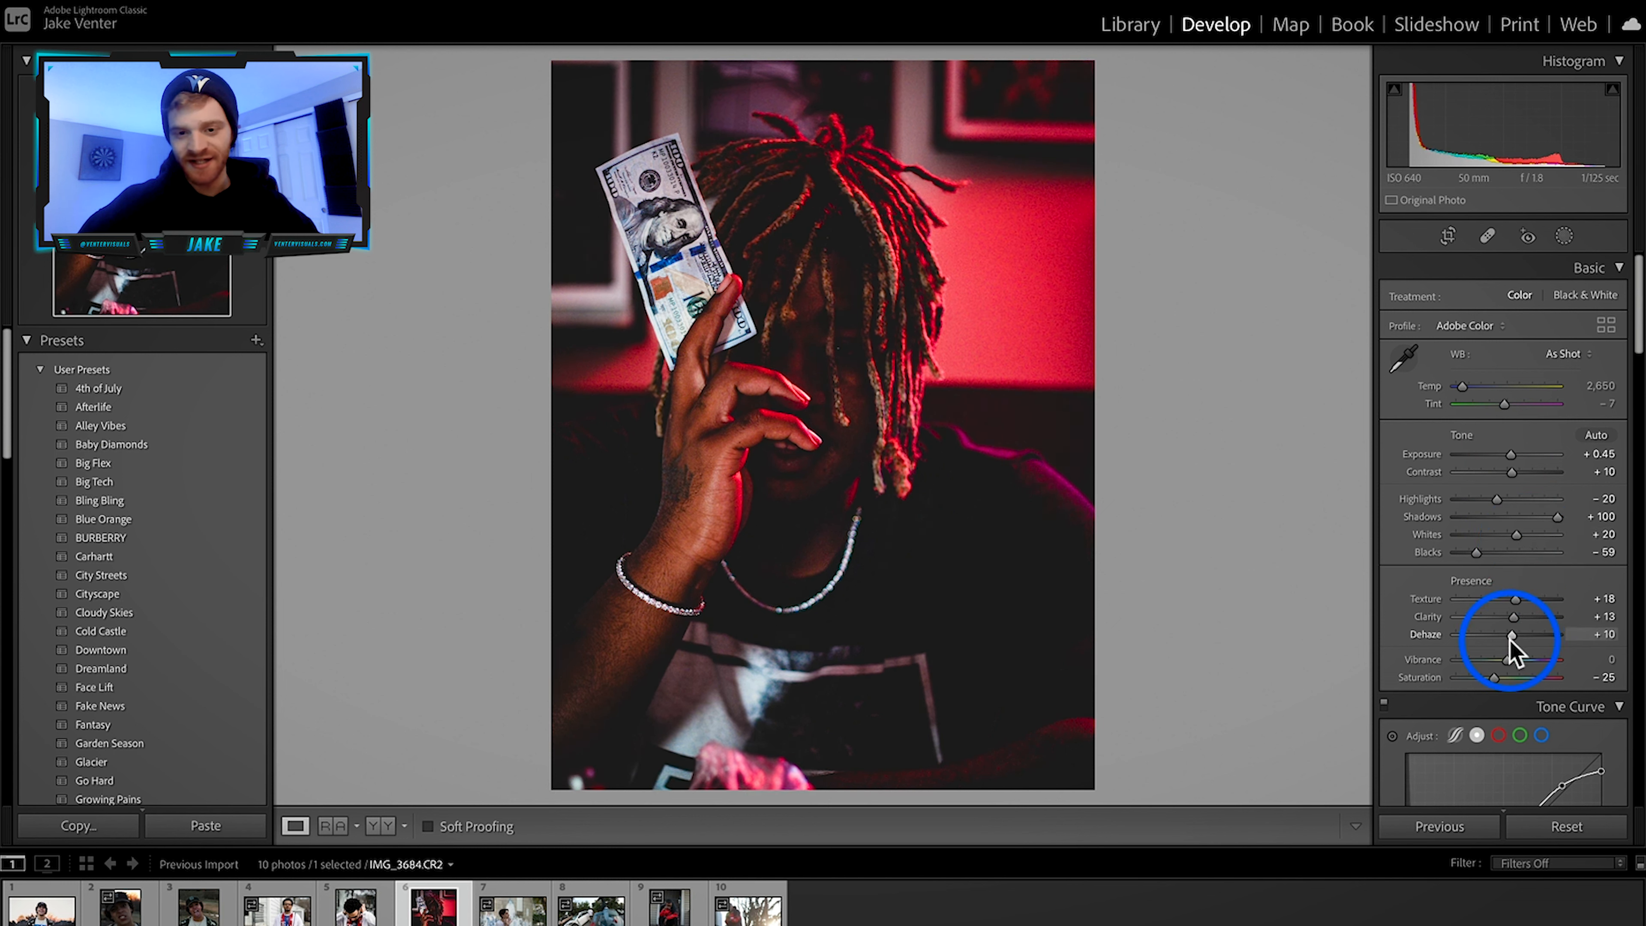
Step: Reduce texture to +18, clarity to +13 and dehaze to about +10, raise the blacks and set the tone curve darks to +9
drag(1510, 639, 1511, 639)
drag(1478, 553, 1490, 553)
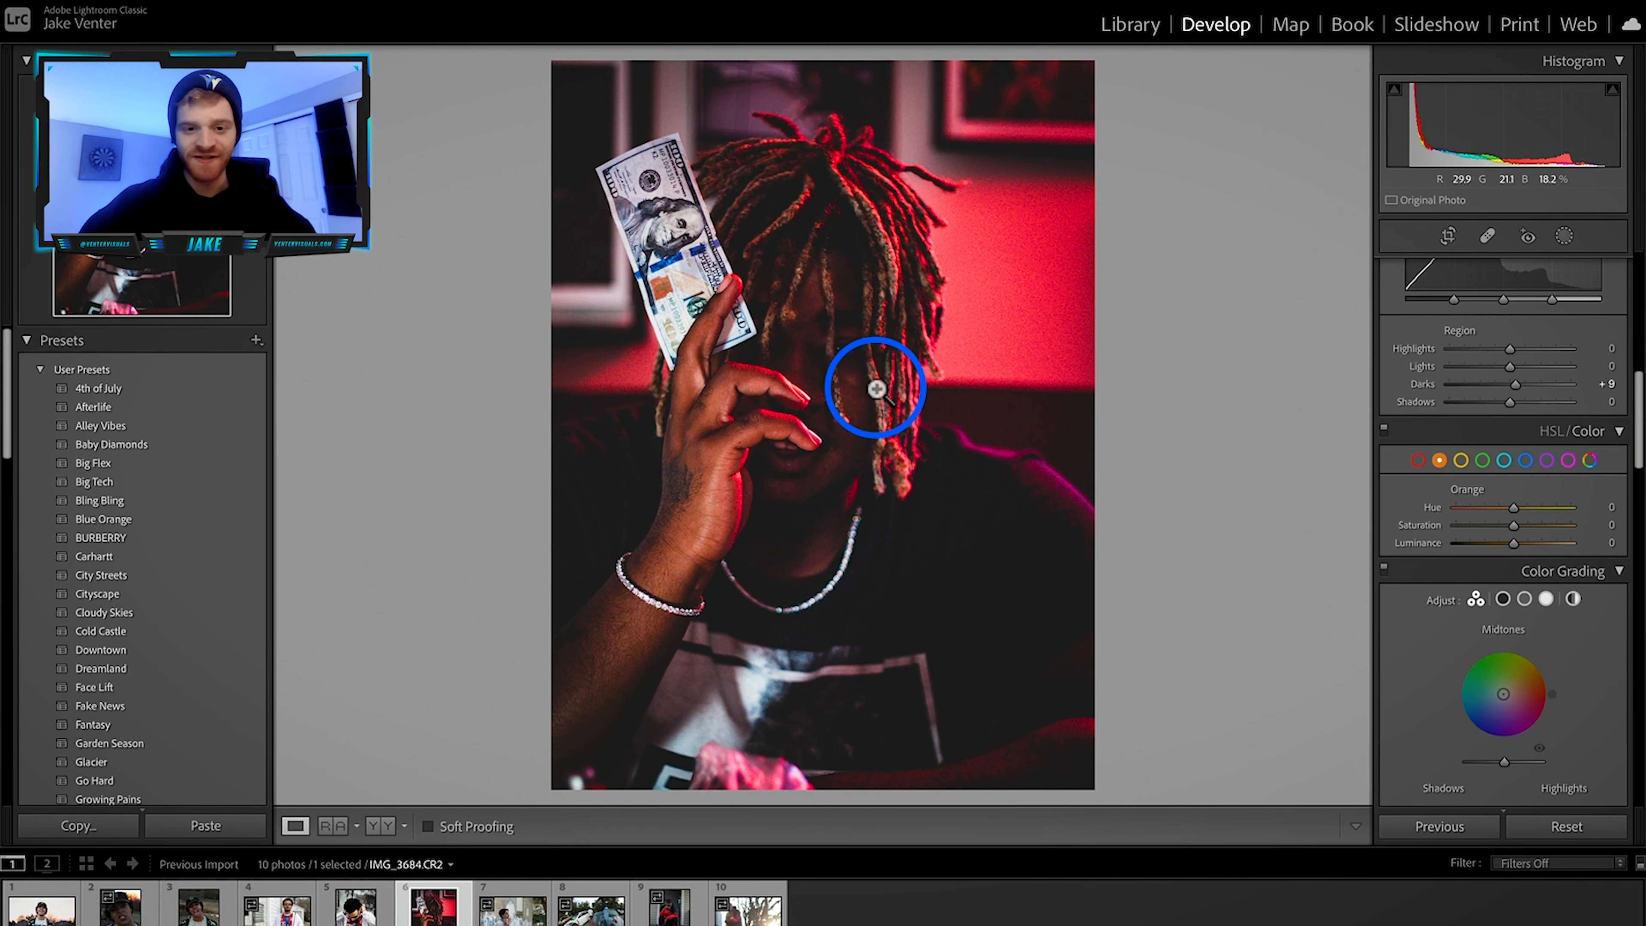
Step: Compare the red-lit portrait before and after, set its green saturation to −1 and adjust its red hue
click(388, 826)
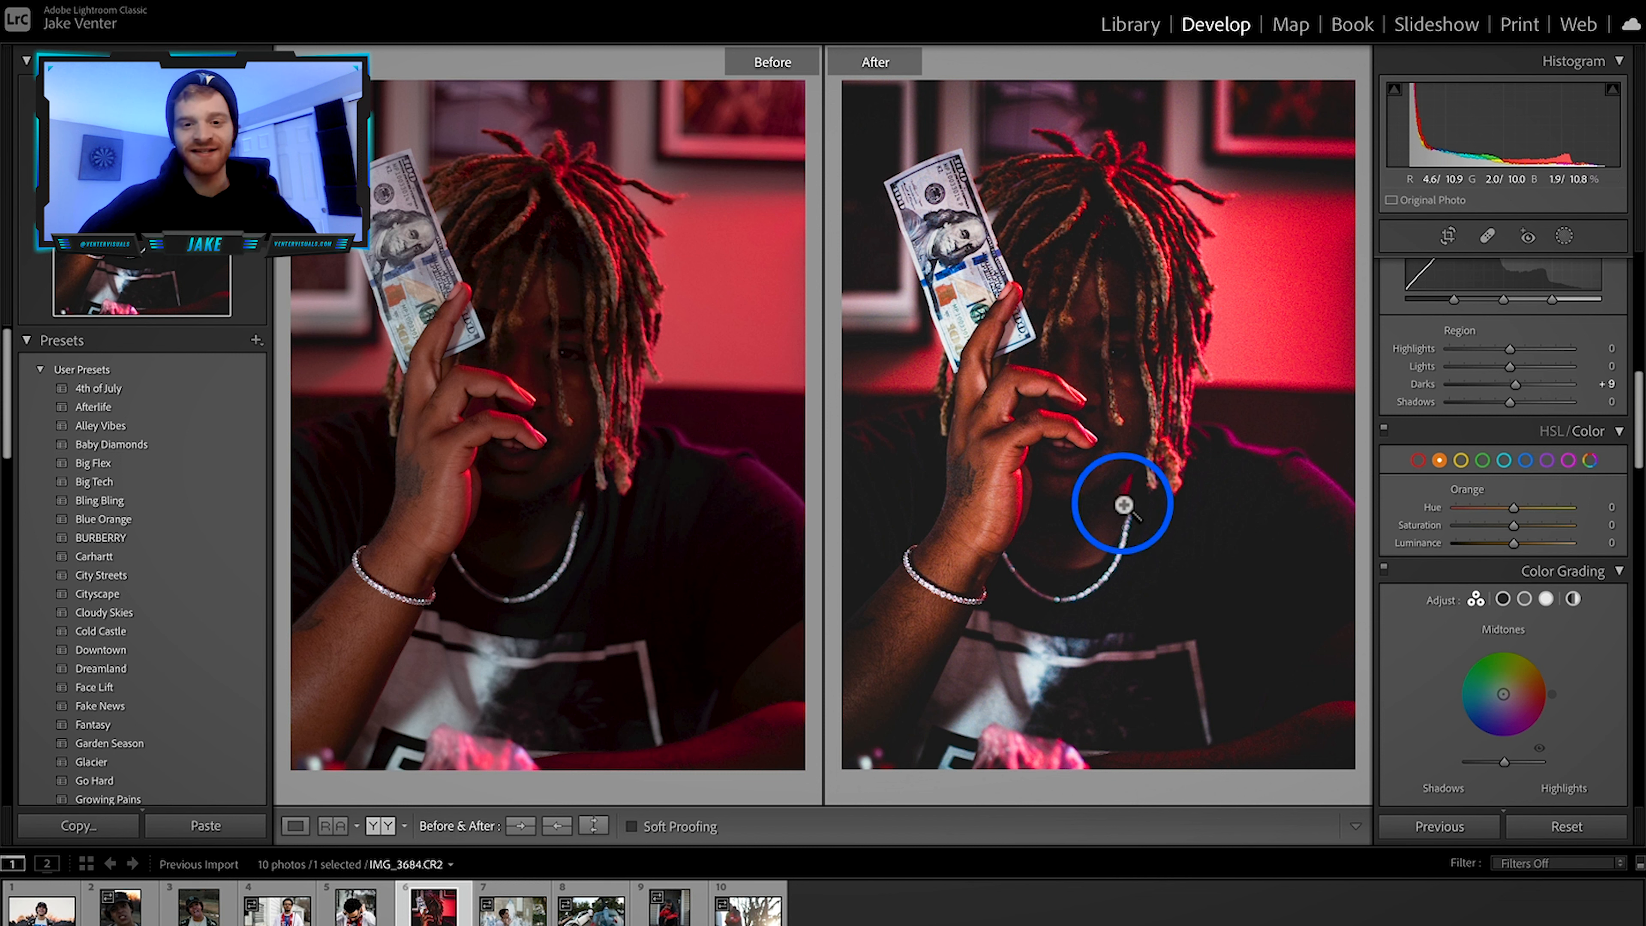
click(1483, 459)
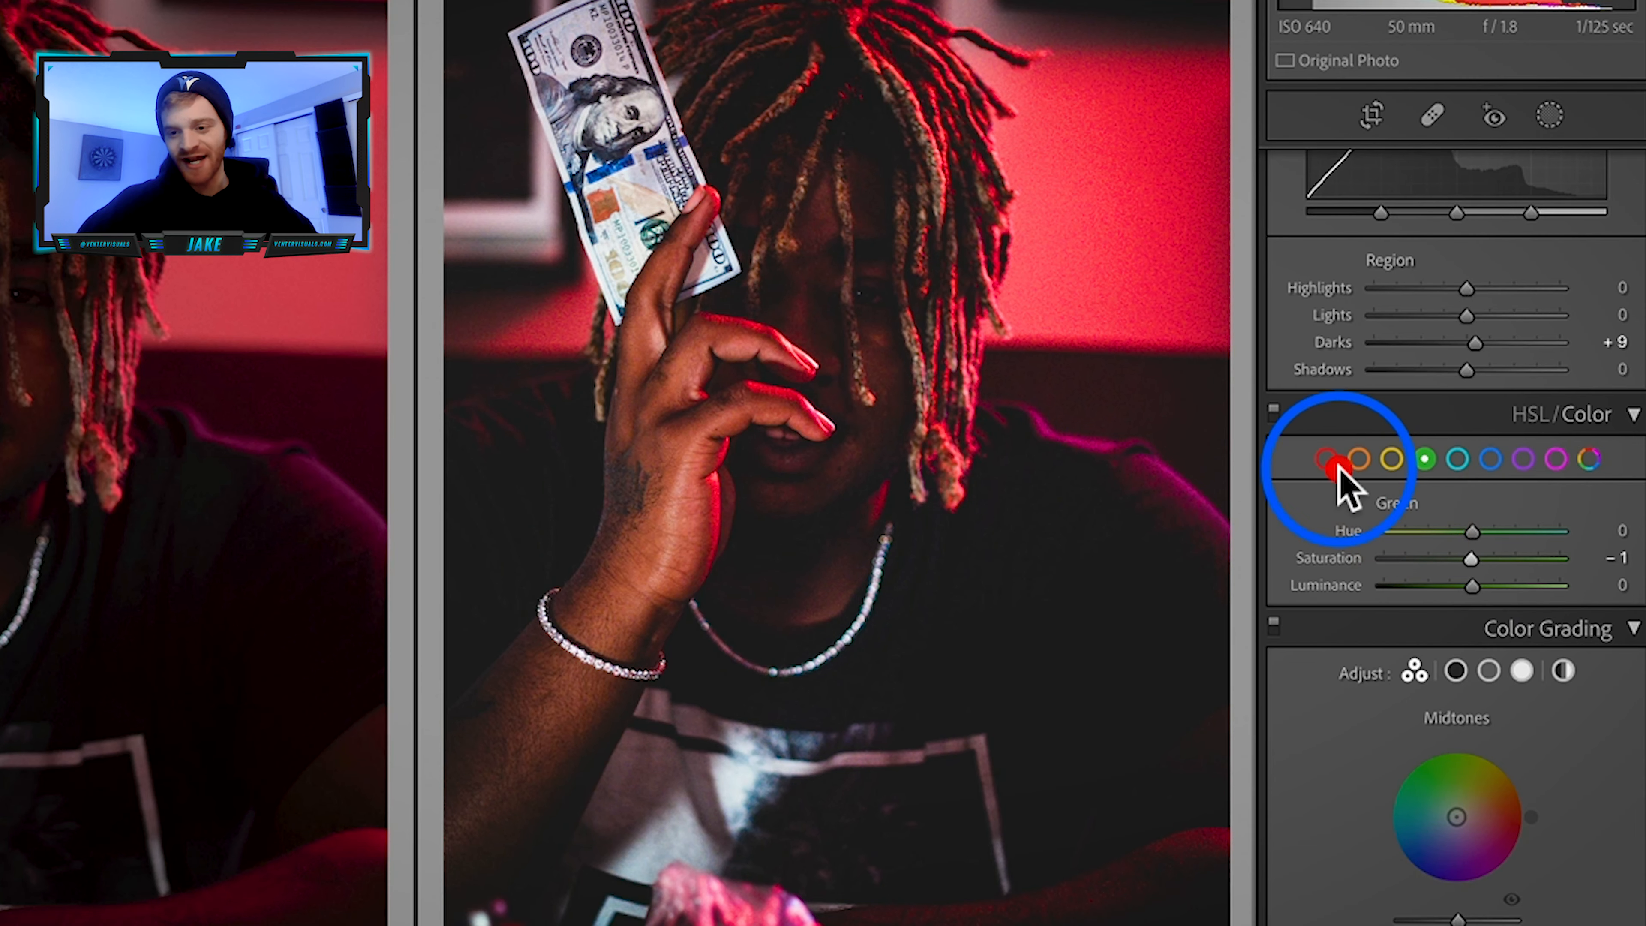
click(1337, 468)
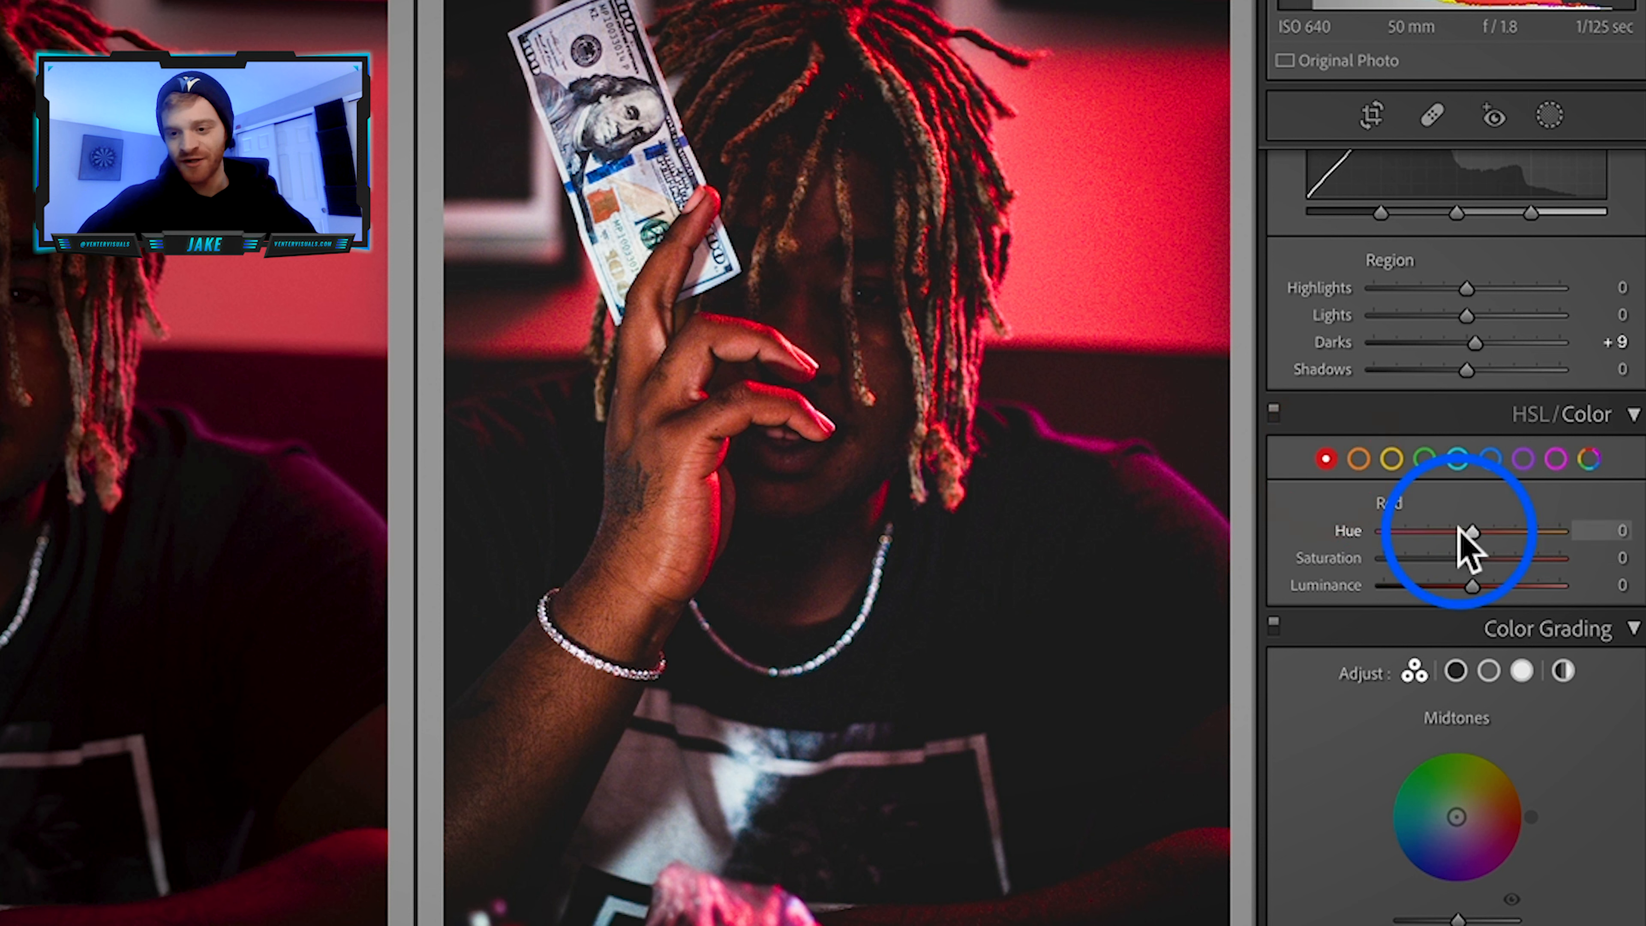
mouse_move(1463, 530)
mouse_down()
mouse_move(1408, 533)
mouse_move(1571, 526)
mouse_move(1477, 544)
mouse_up()
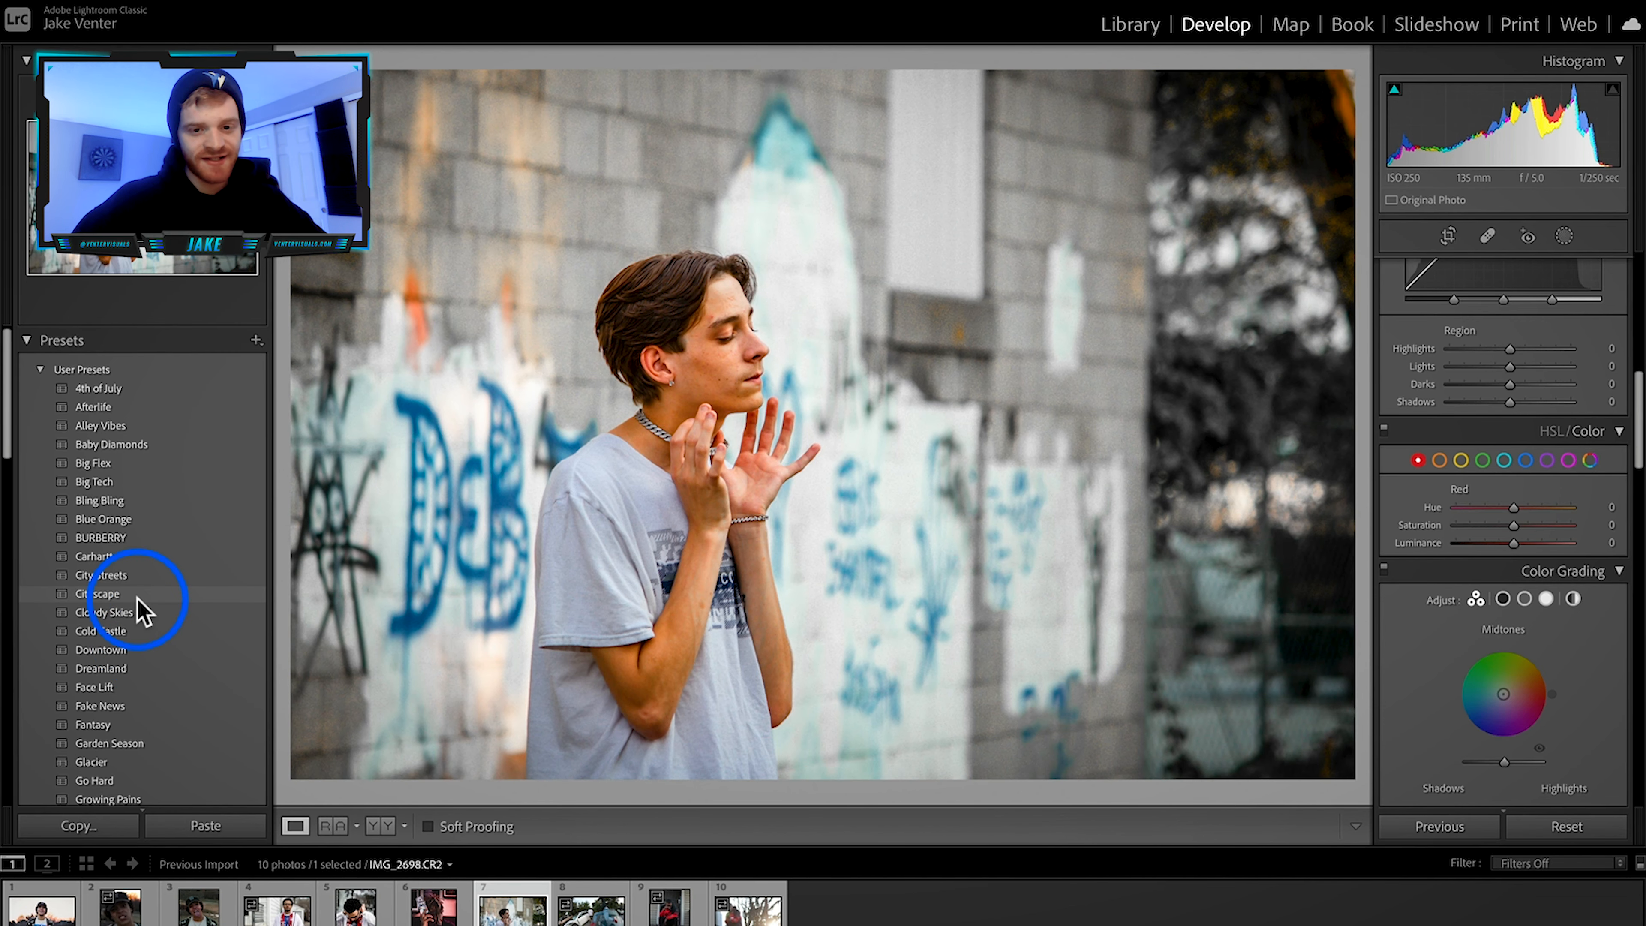
Step: Apply the Afterlife preset to IMG_2698.CR2, the graffiti wall portrait, and set its dehaze to +15 and exposure to +0.35
click(97, 406)
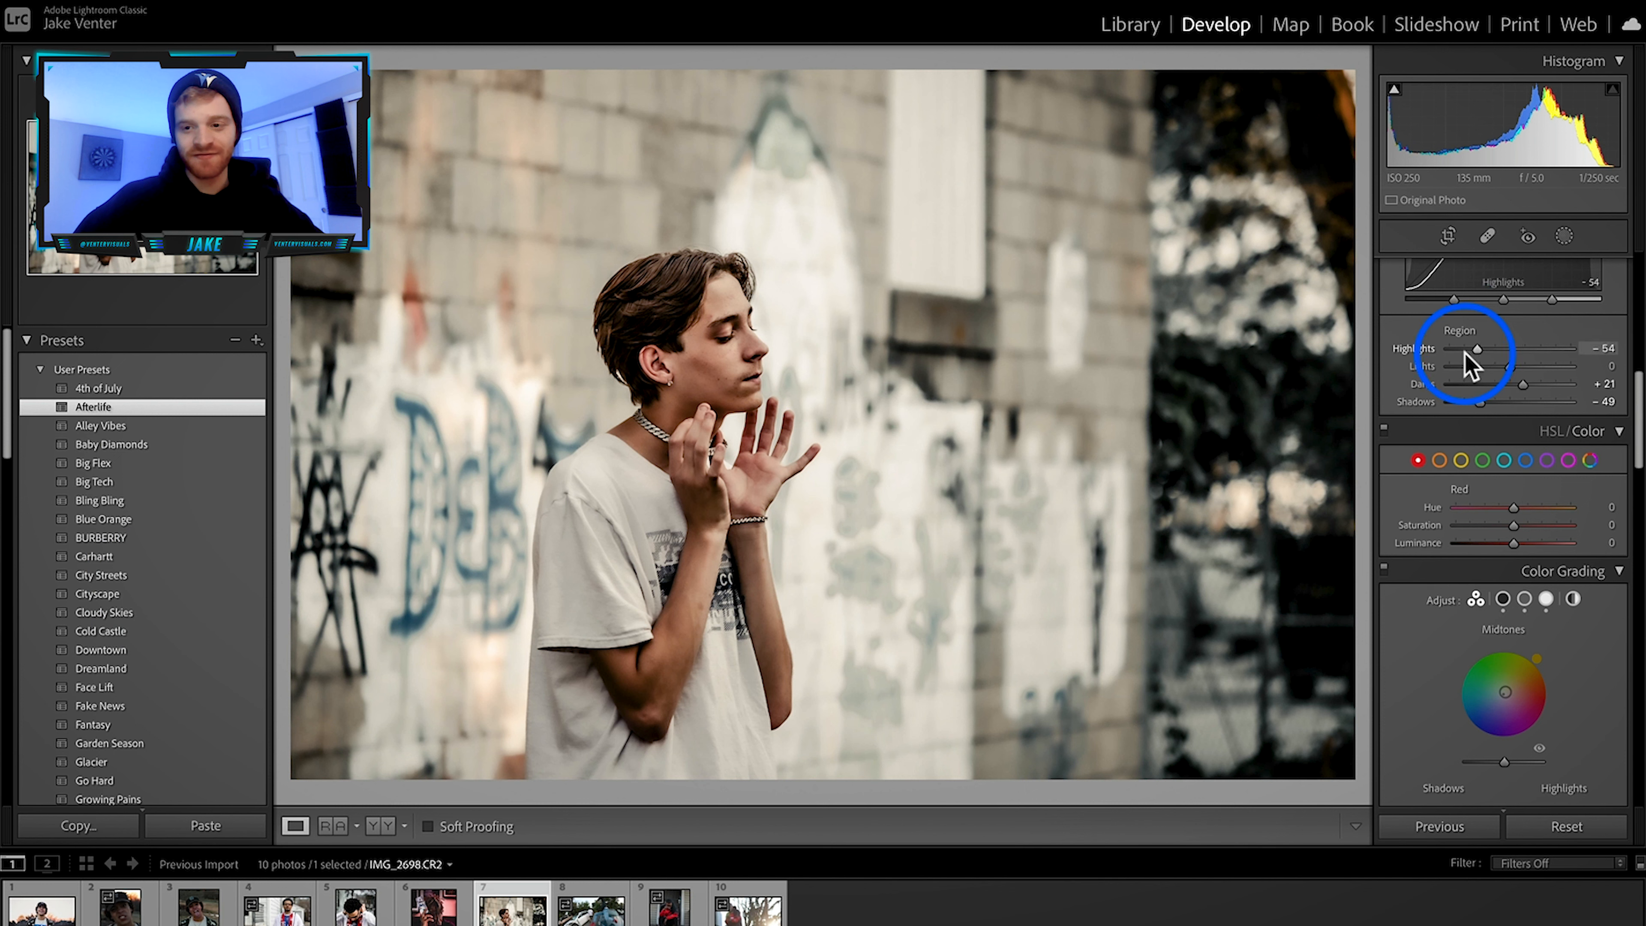
scroll(1466, 351, up, 5)
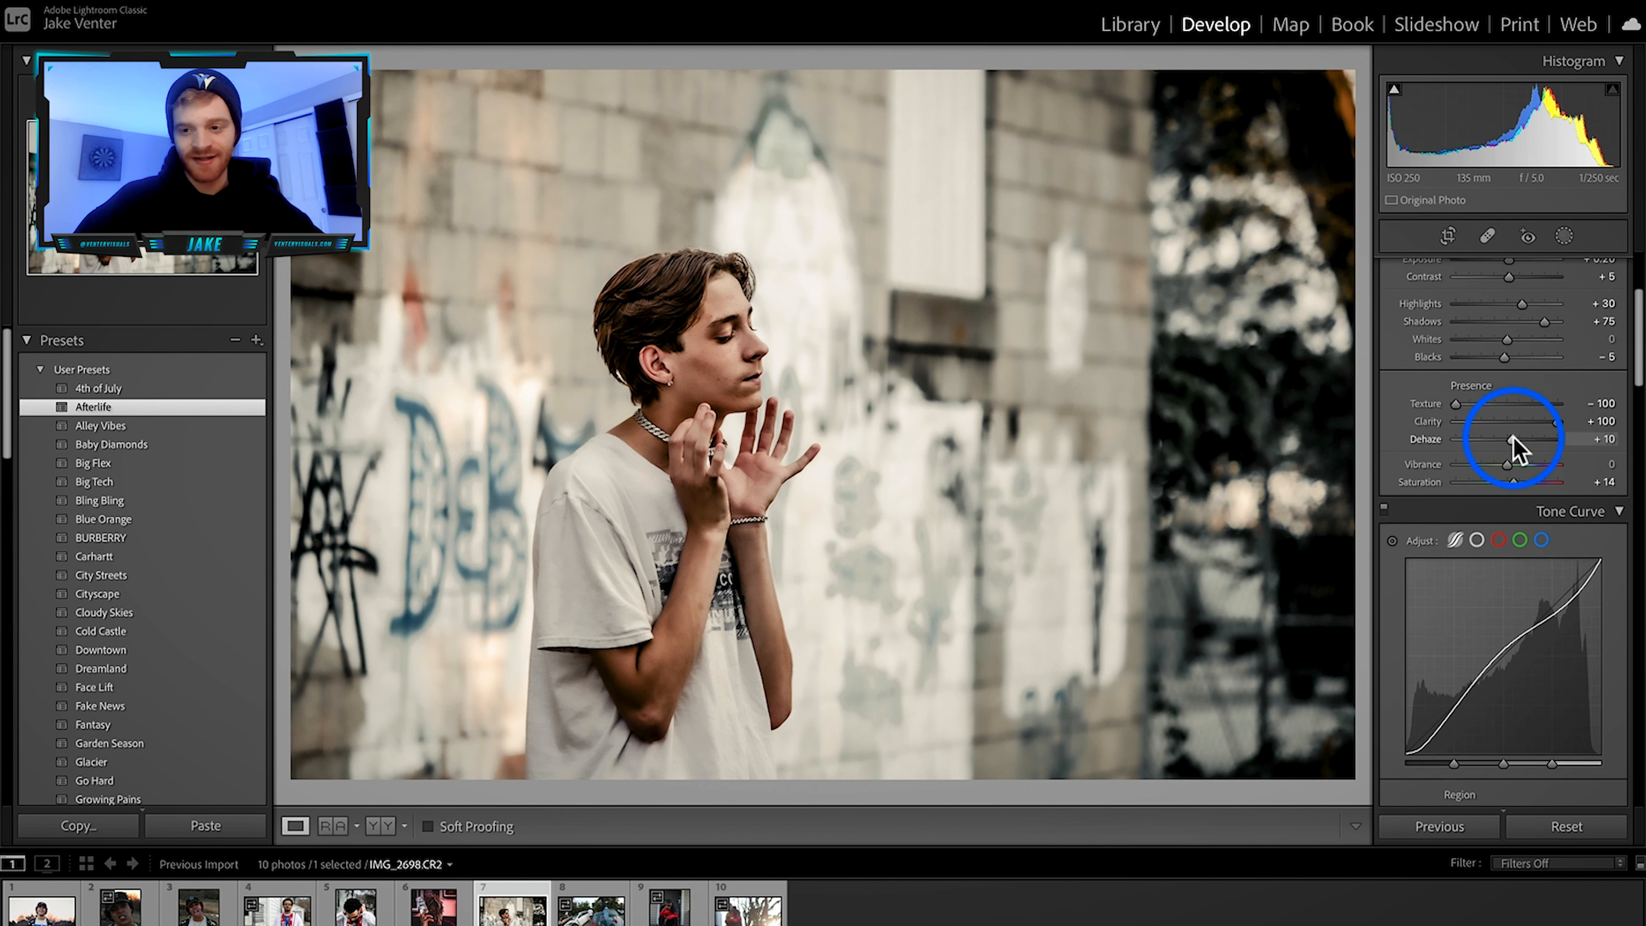
drag(1513, 439, 1517, 442)
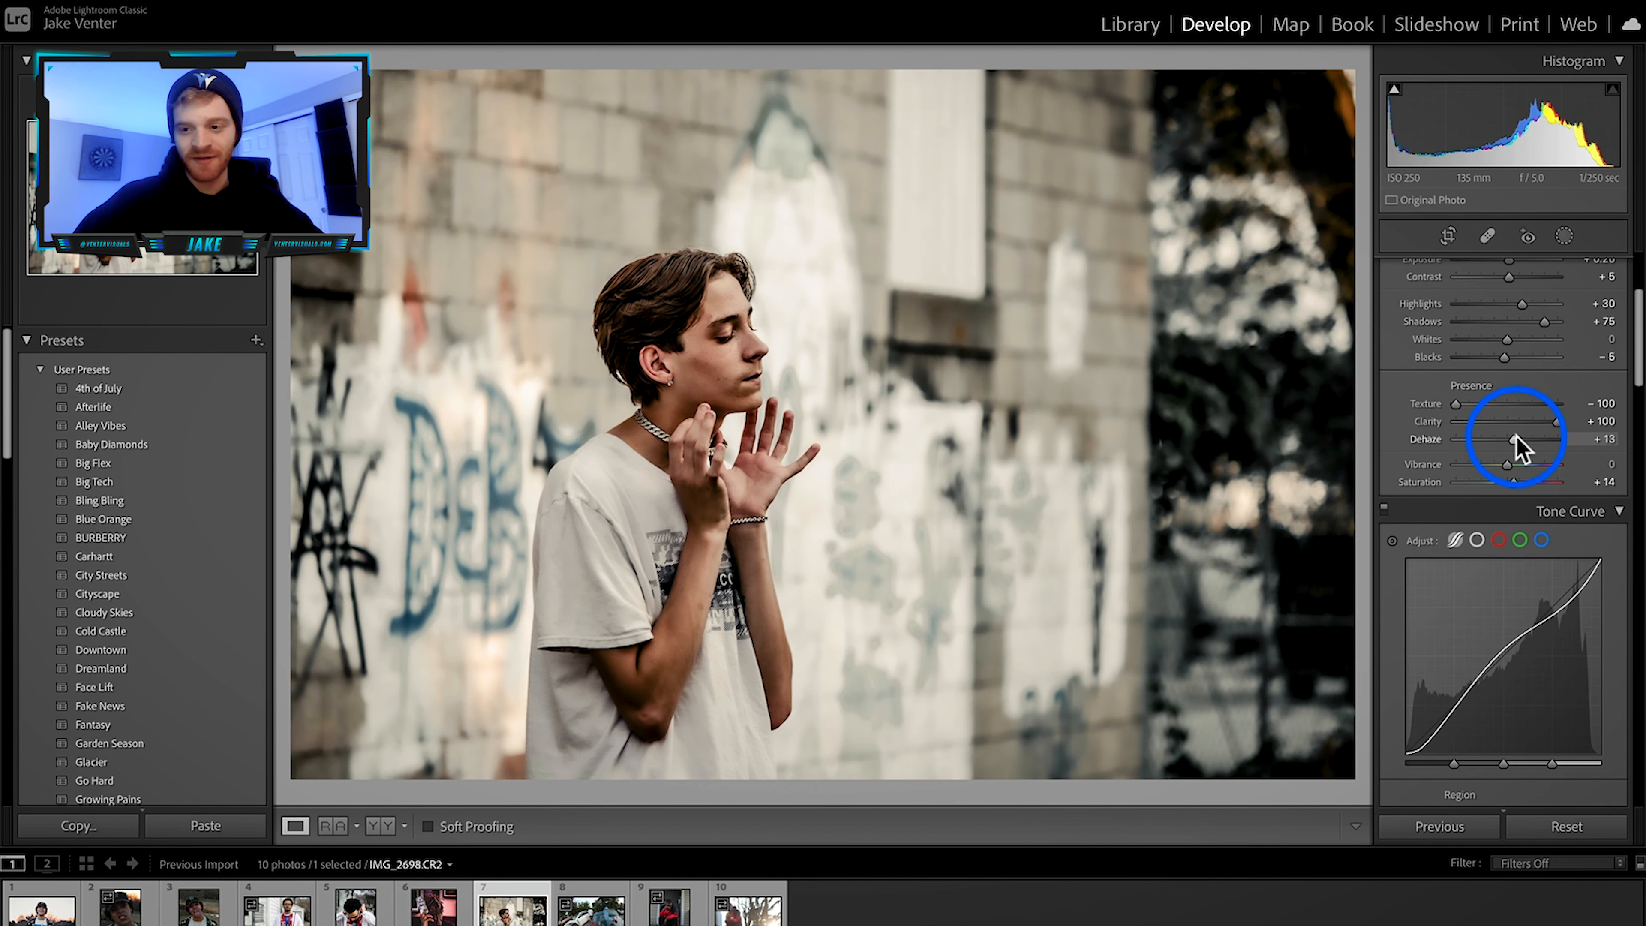
scroll(1505, 341, up, 2)
drag(1508, 300, 1511, 300)
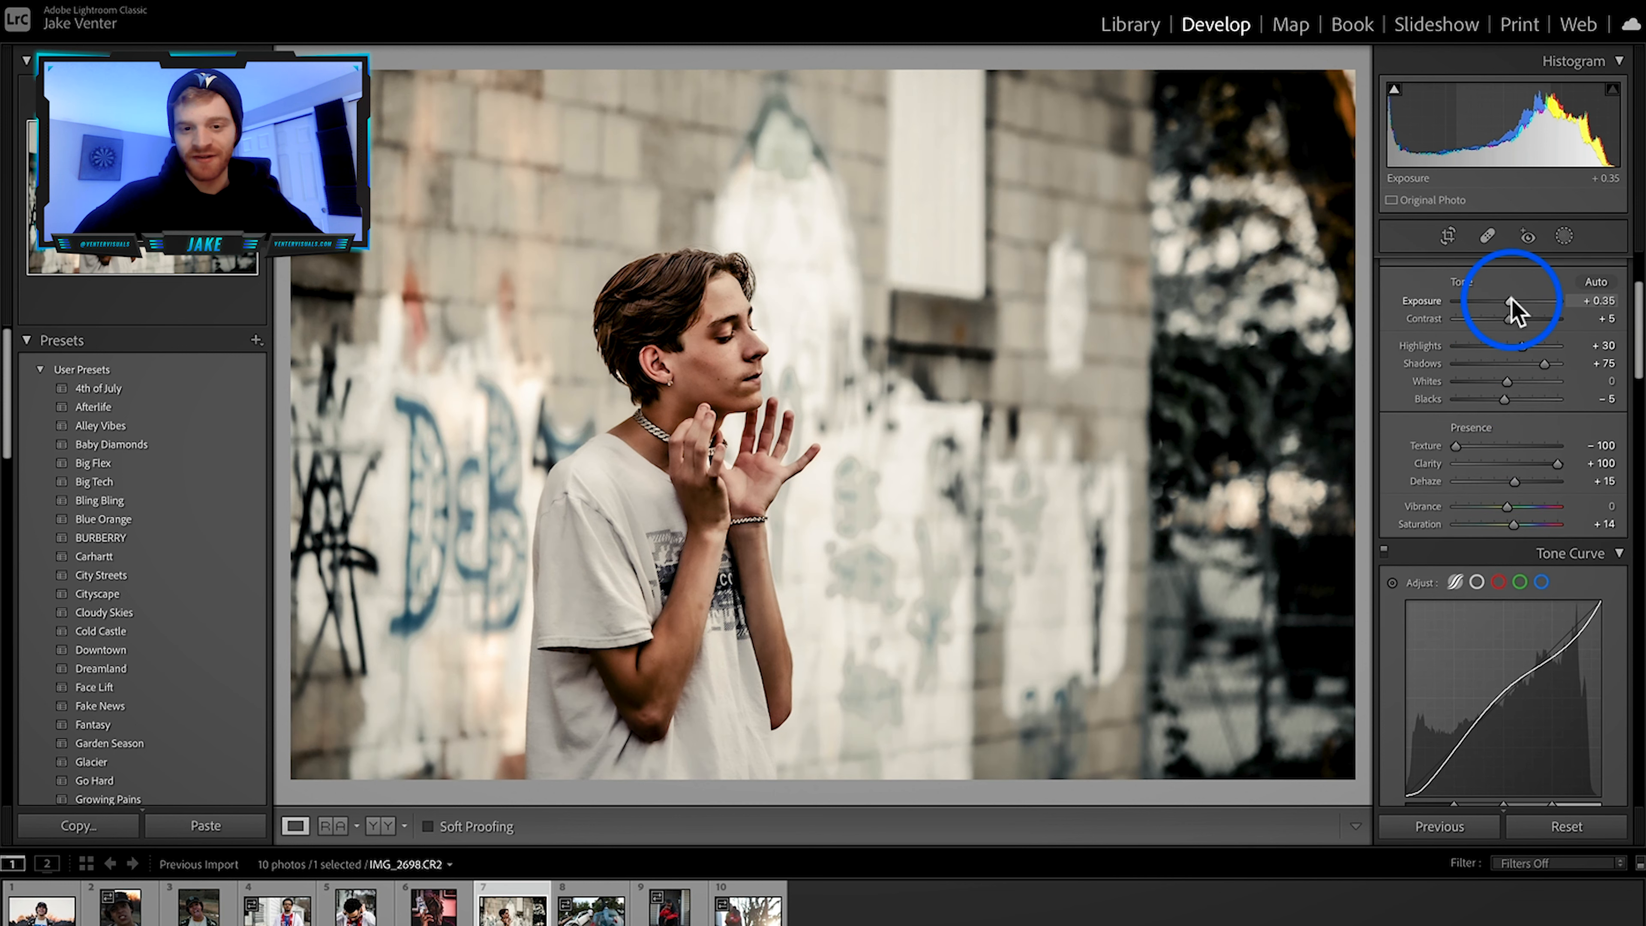
click(1511, 300)
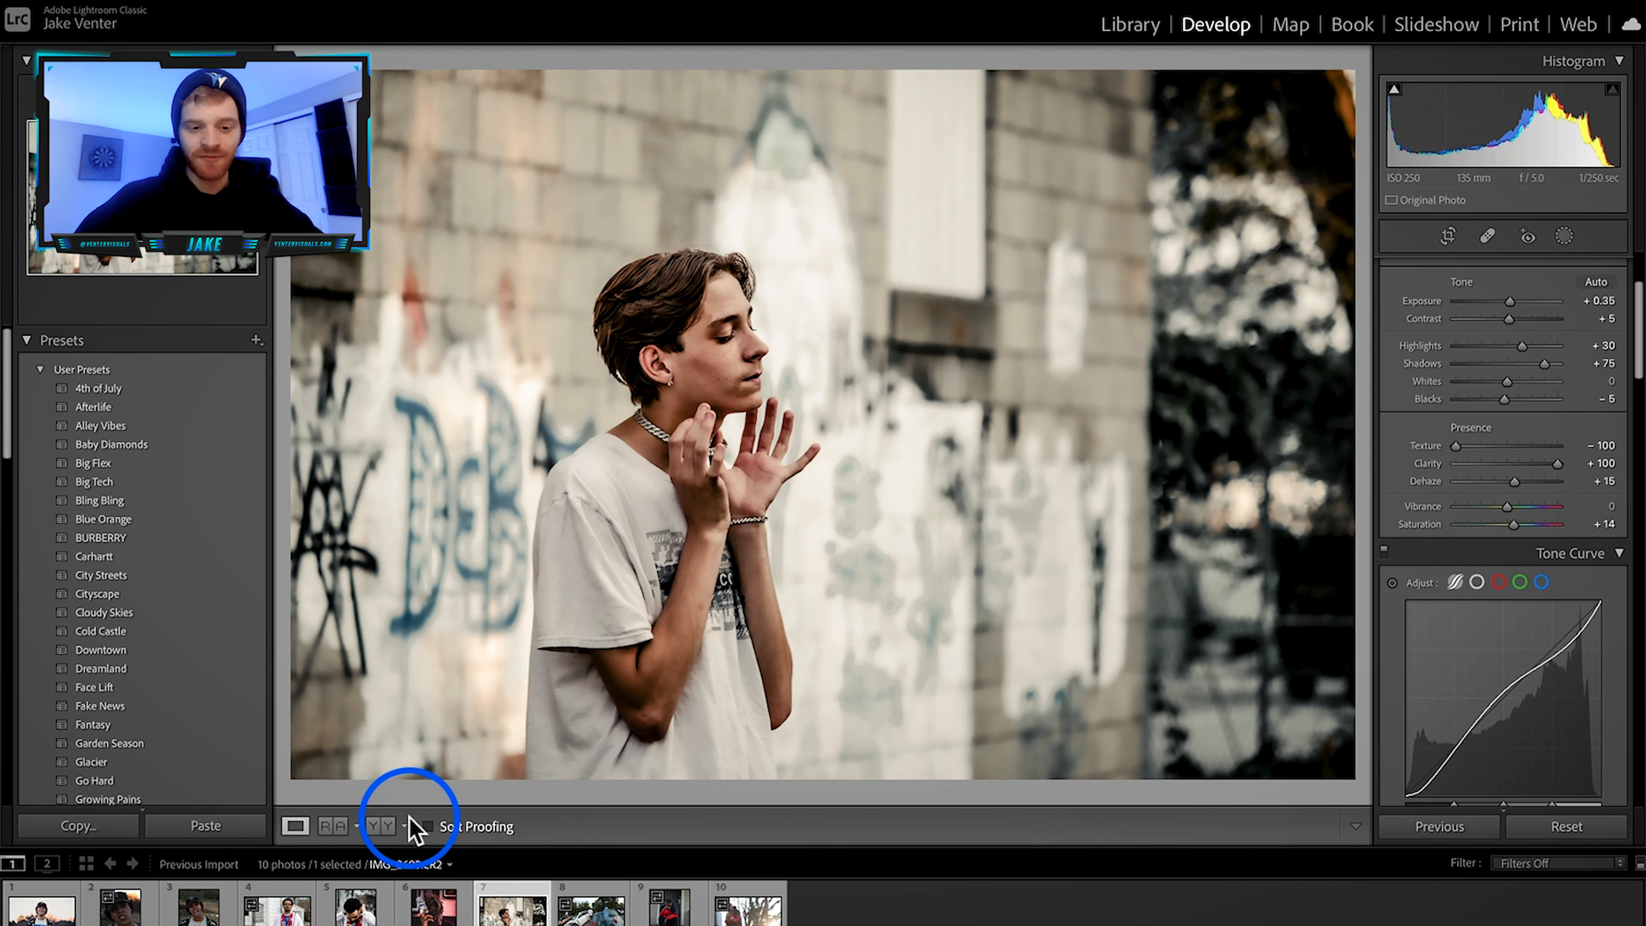
Step: Compare the graffiti wall portrait before and after, set its exposure to +0.40 and return to the single-photo view
click(383, 825)
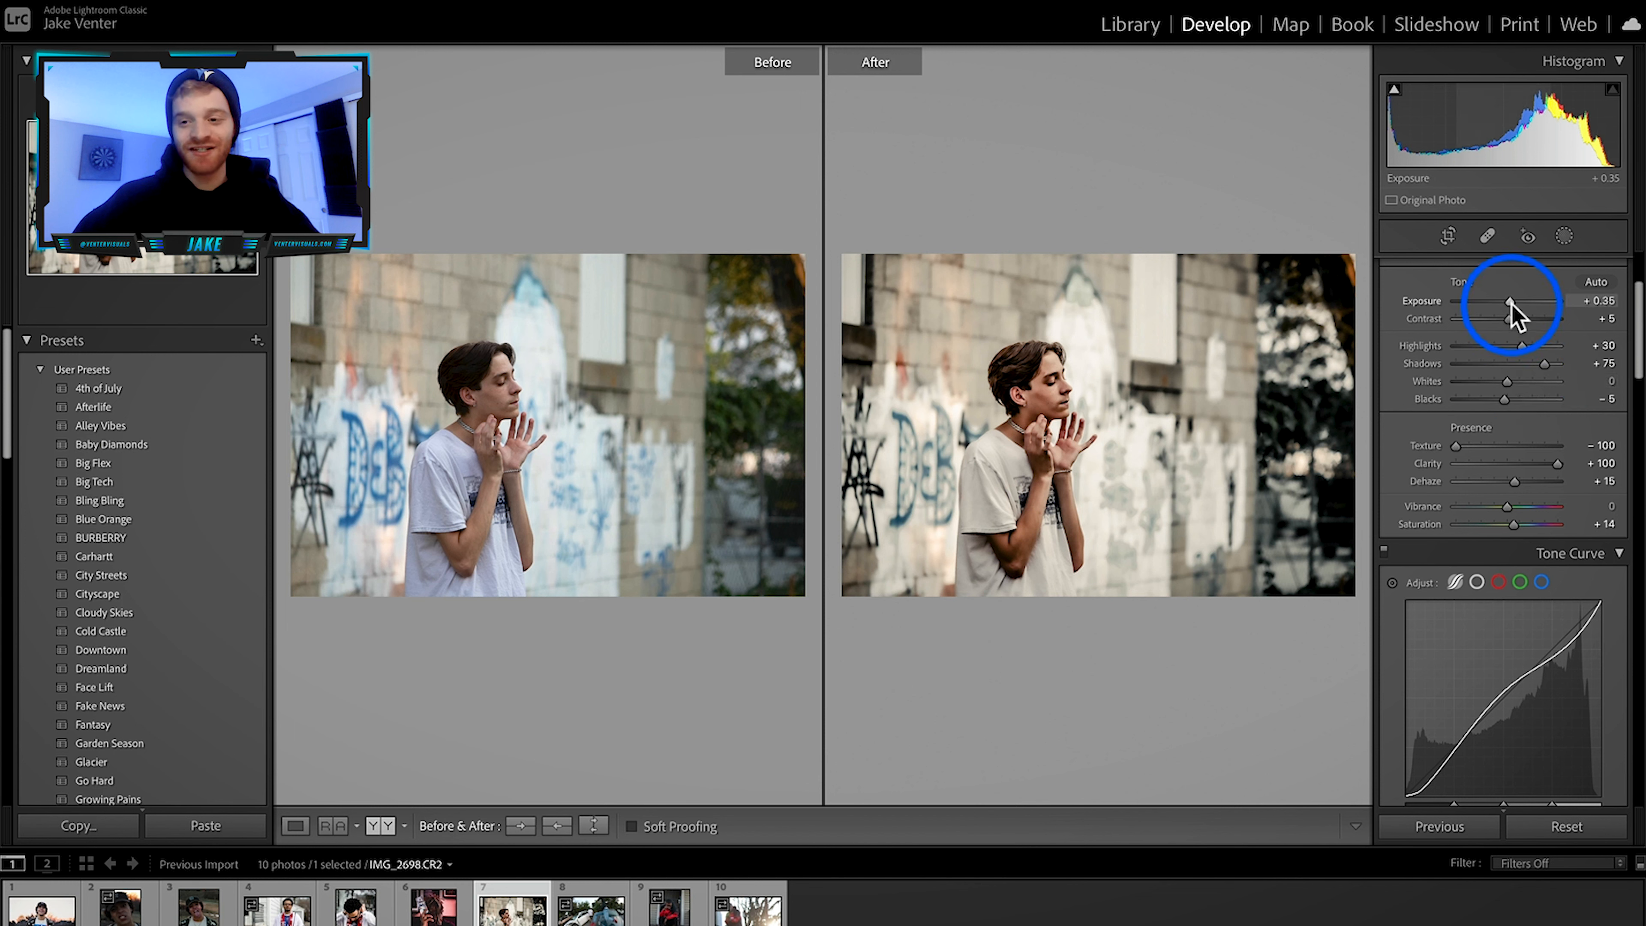
scroll(1512, 305, up, 3)
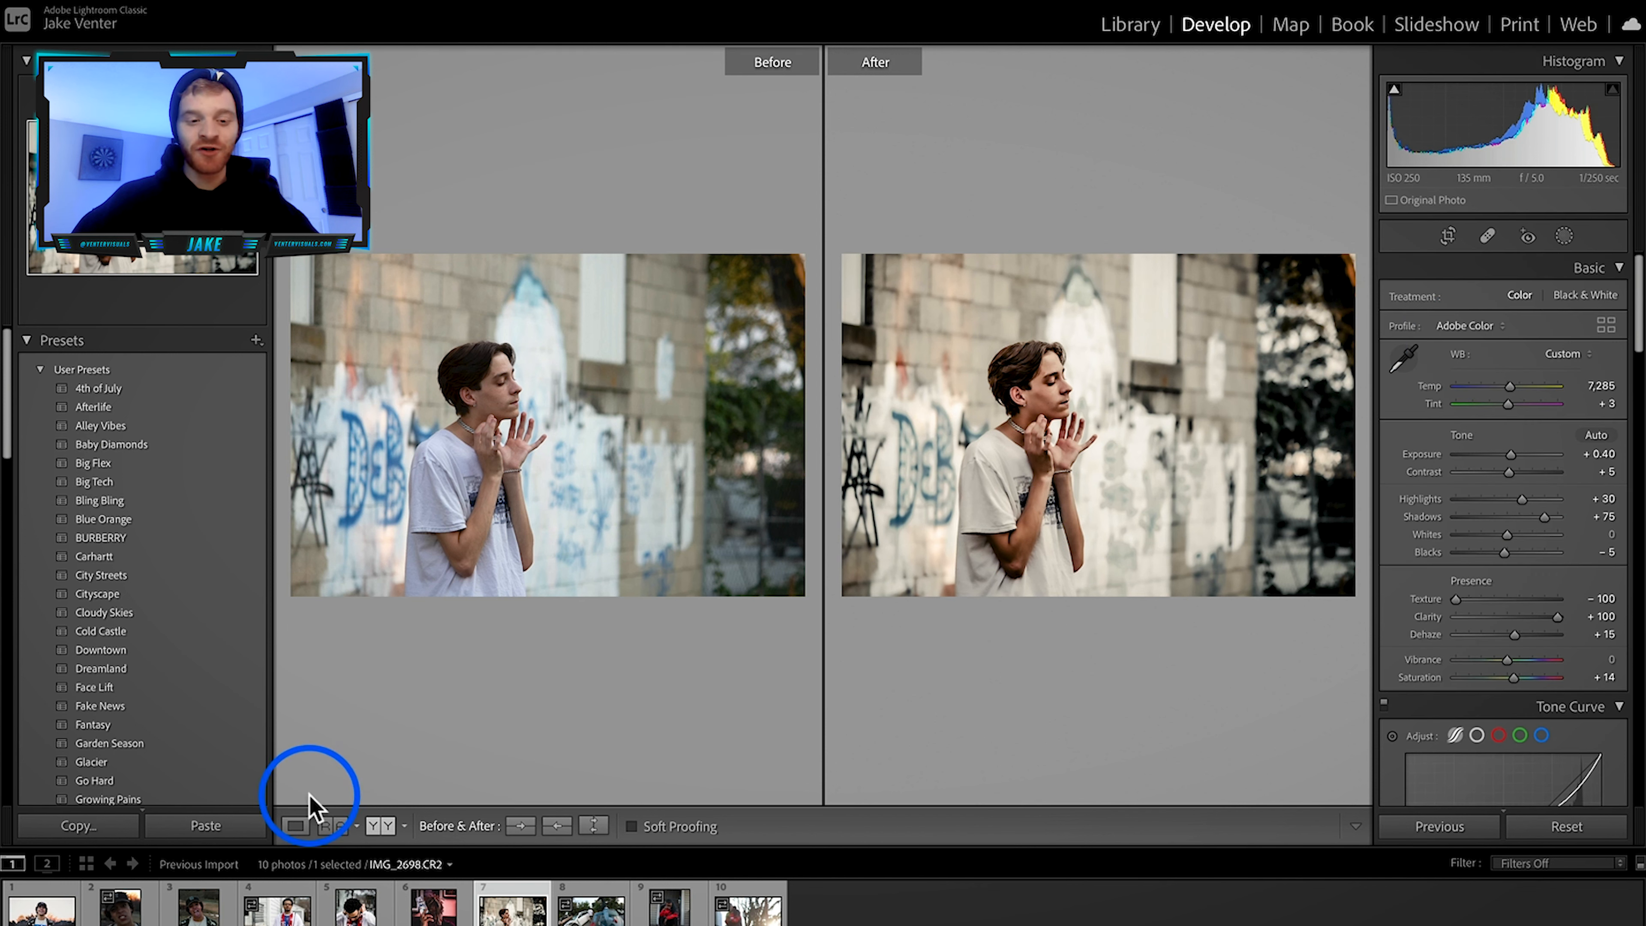
click(295, 825)
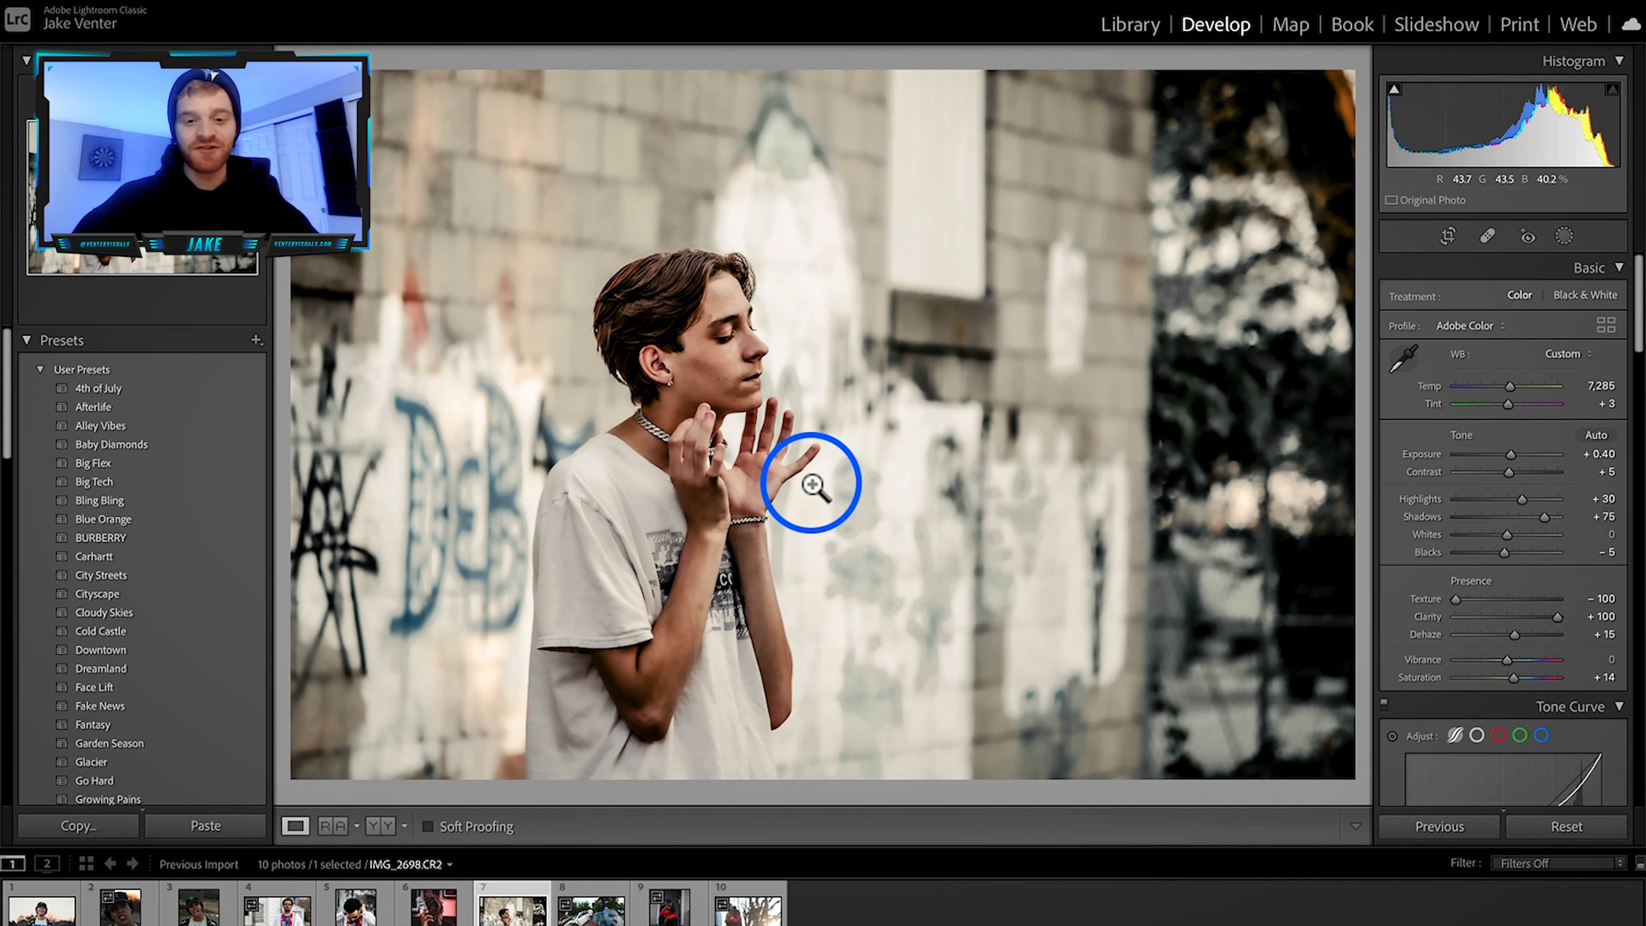
Step: Open the eighth photo, IMG_2931.CR2 with the wrecked cars, preview the user presets and apply the In Sync preset
click(1135, 26)
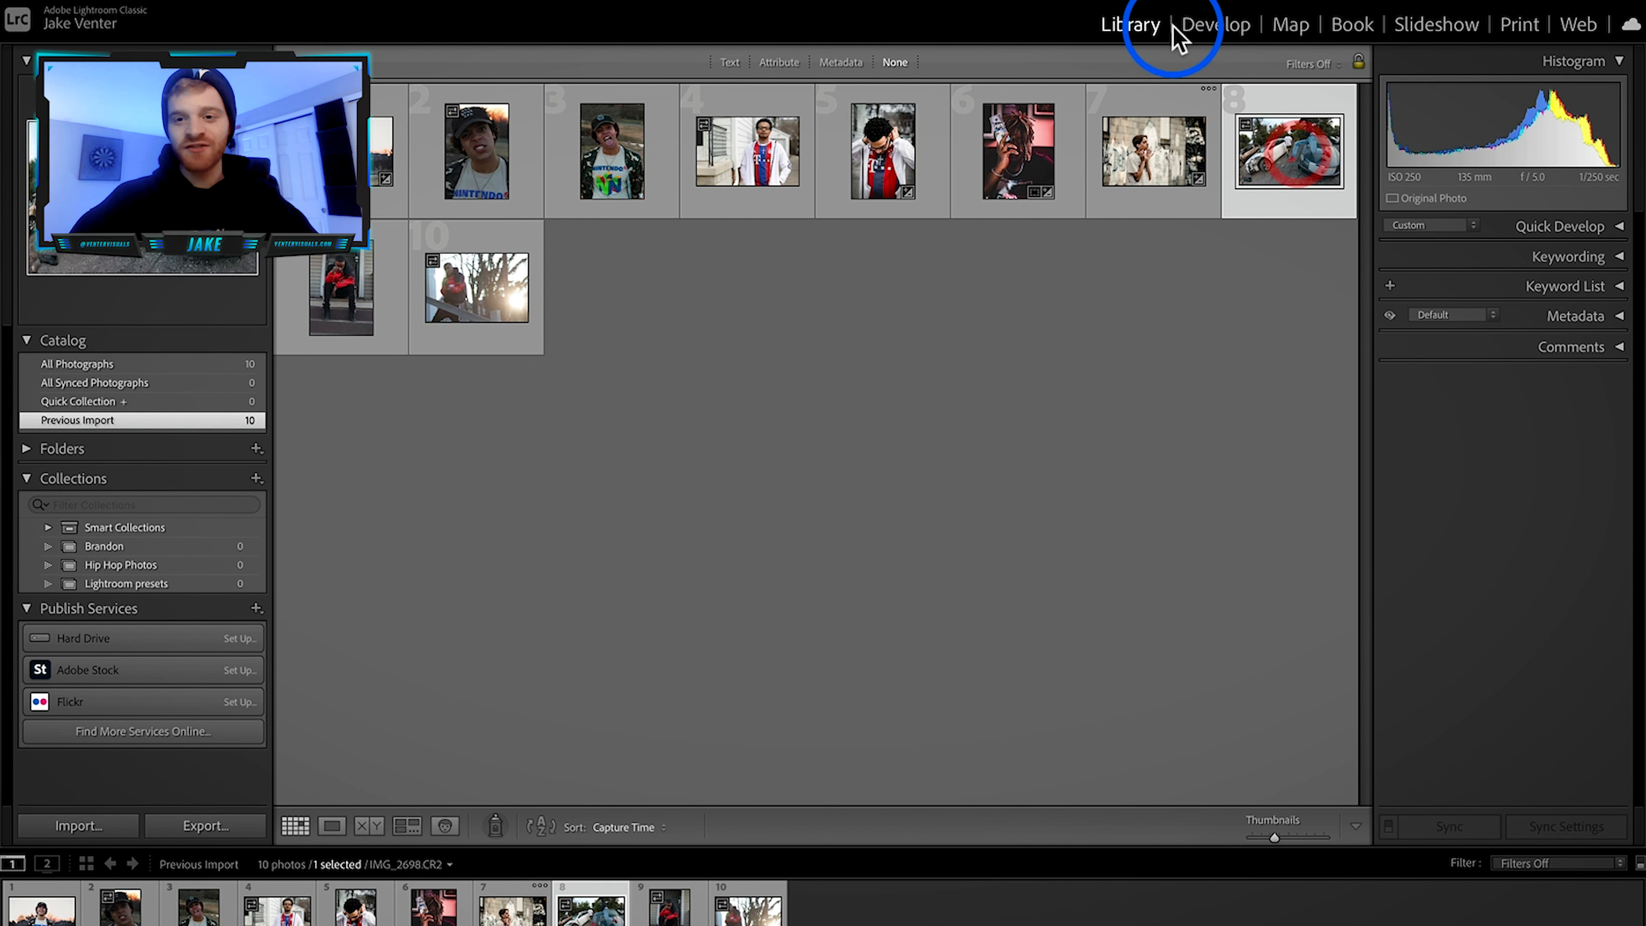
click(1235, 34)
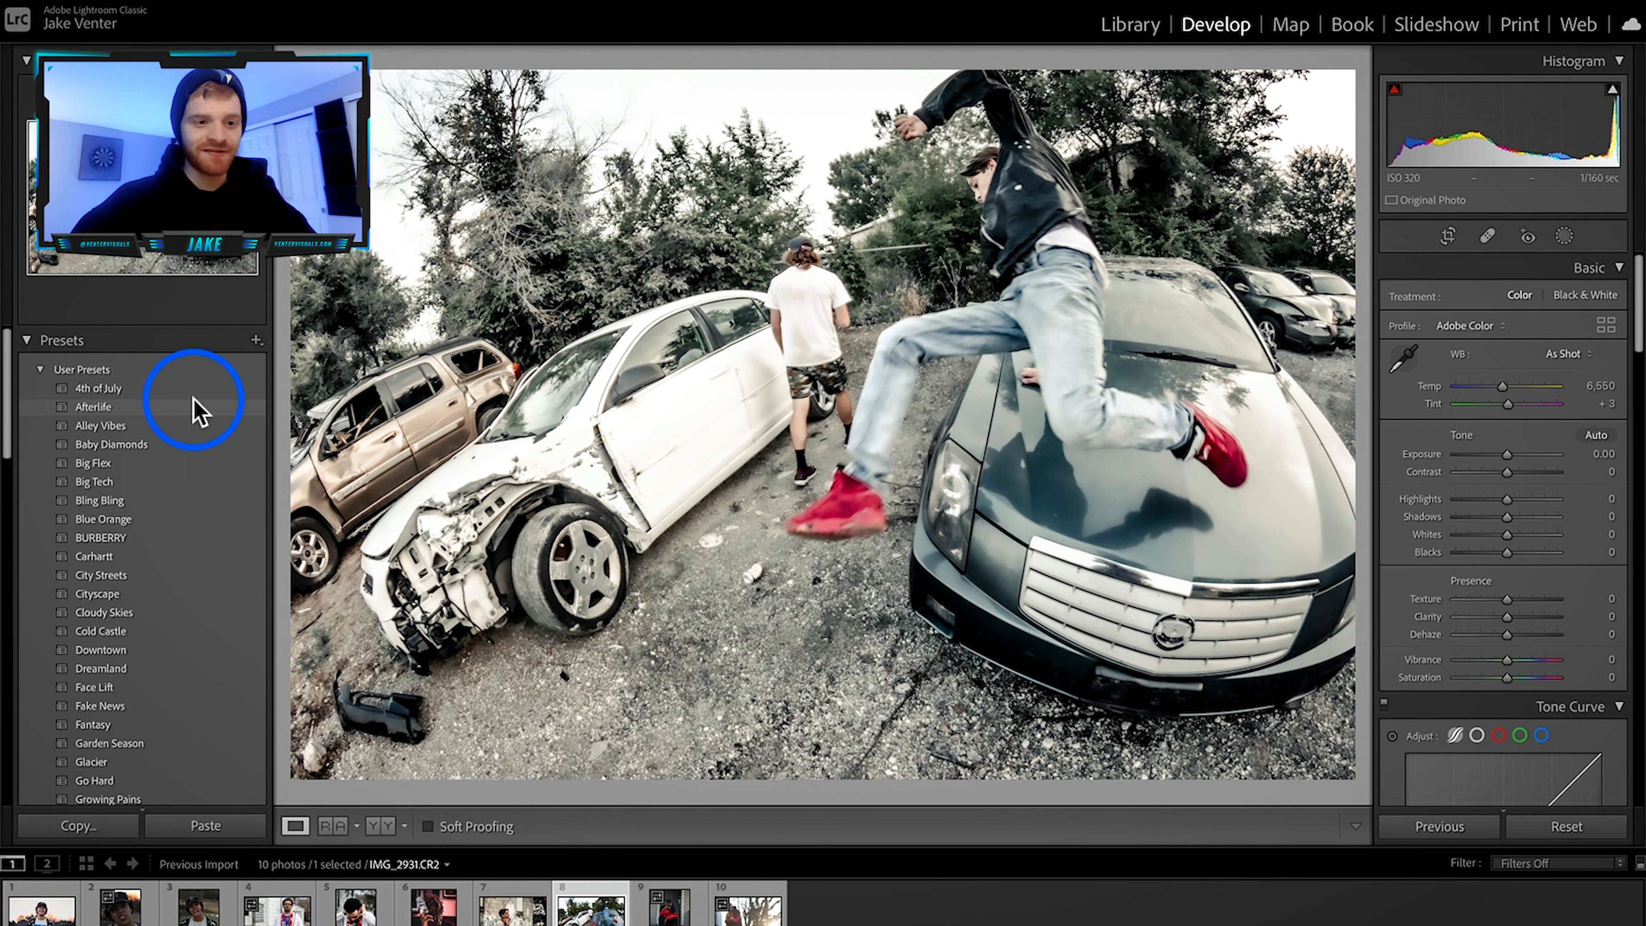
scroll(166, 489, down, 4)
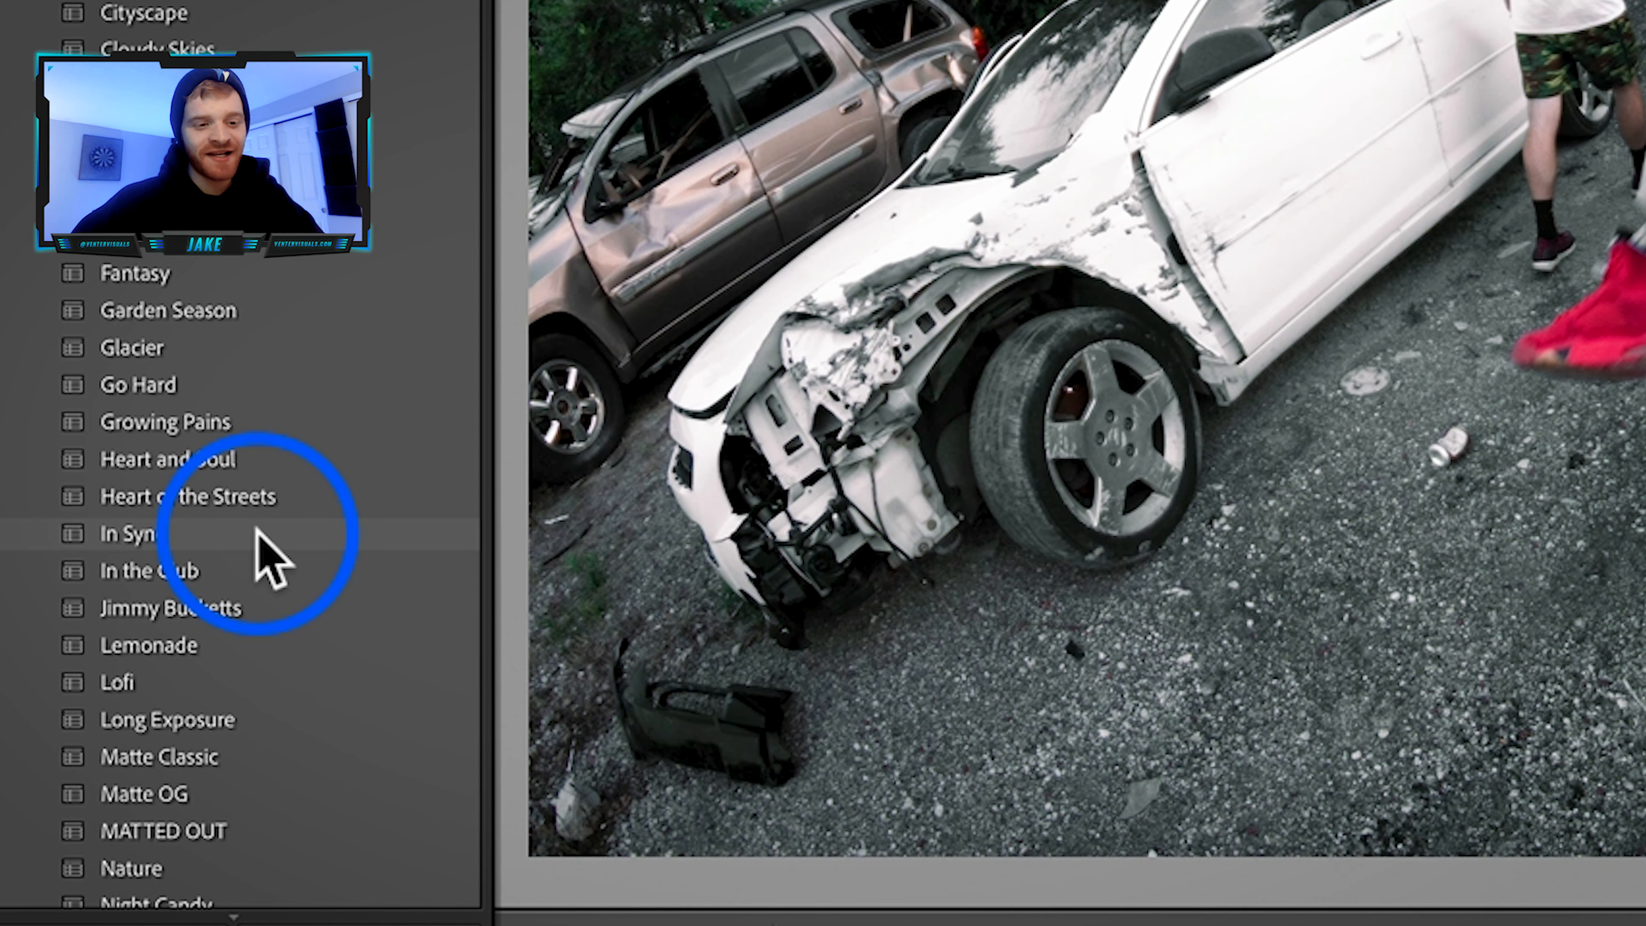
click(256, 533)
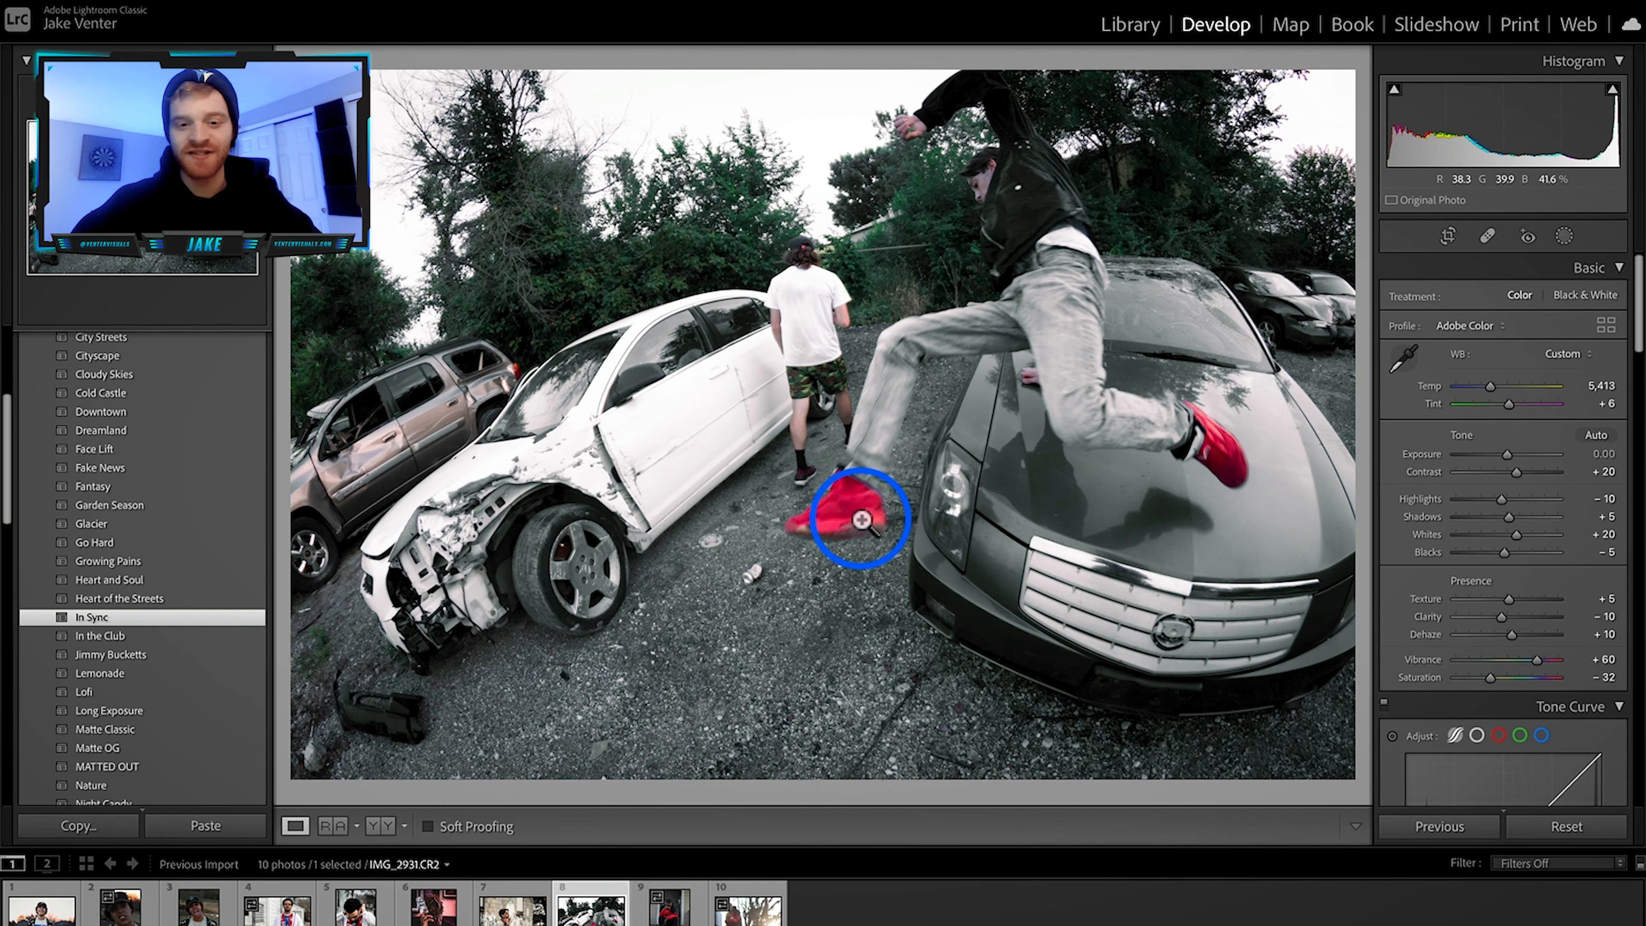
Step: Inspect the jumping man in the wrecked-cars photo up close and fine-tune the orange luminance
click(985, 184)
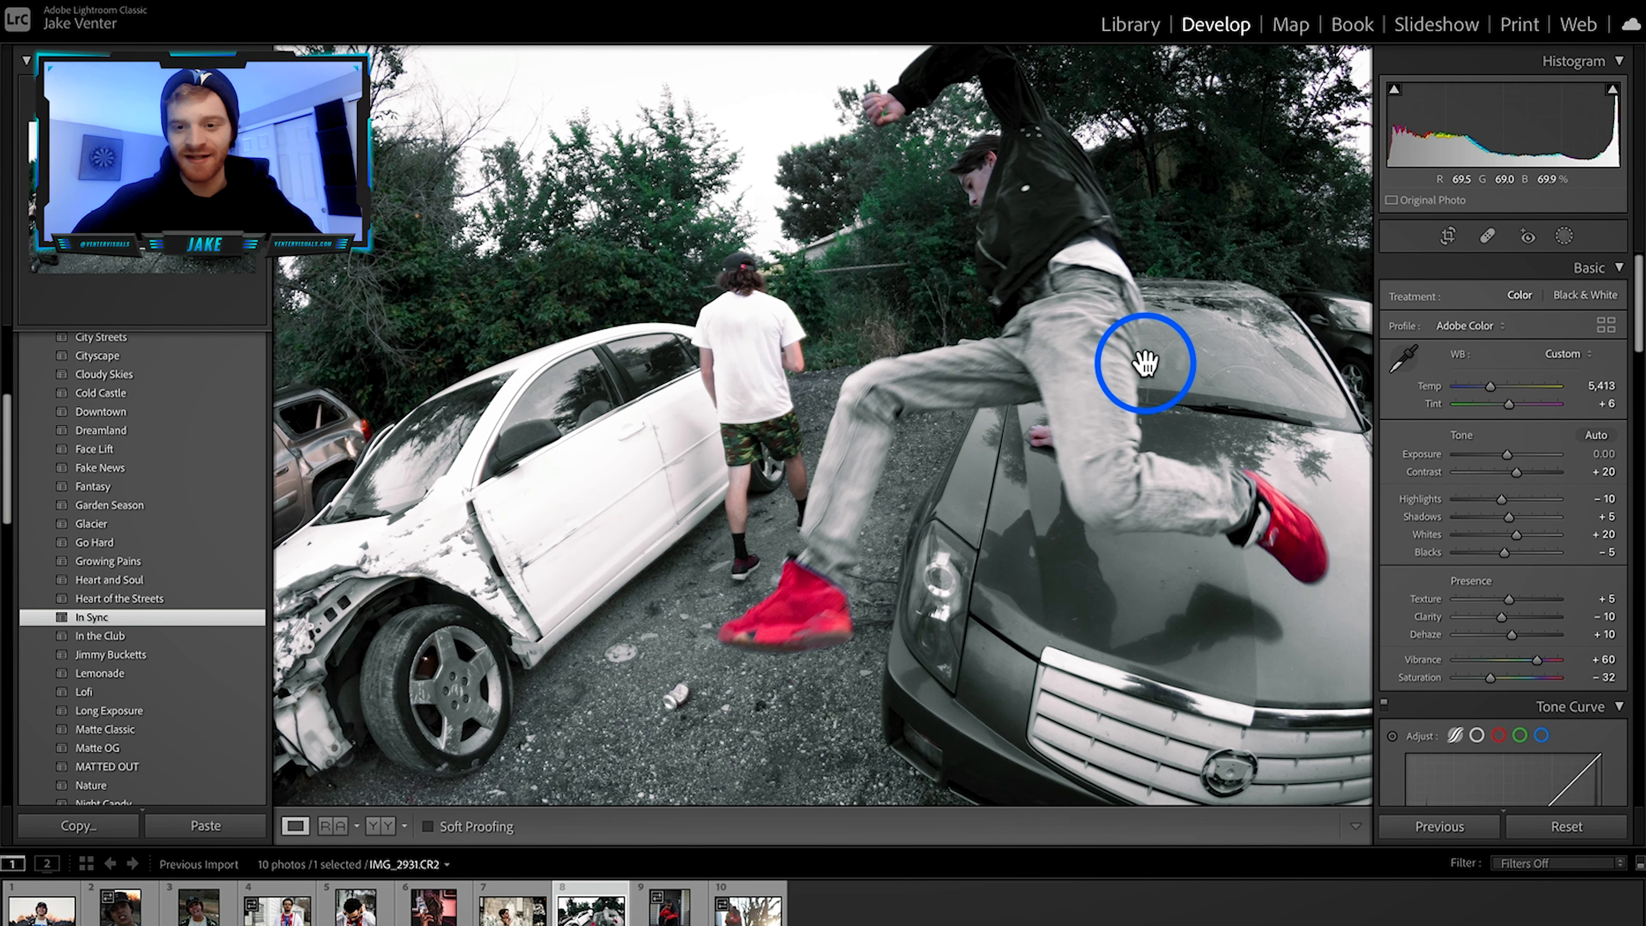
scroll(1426, 688, down, 4)
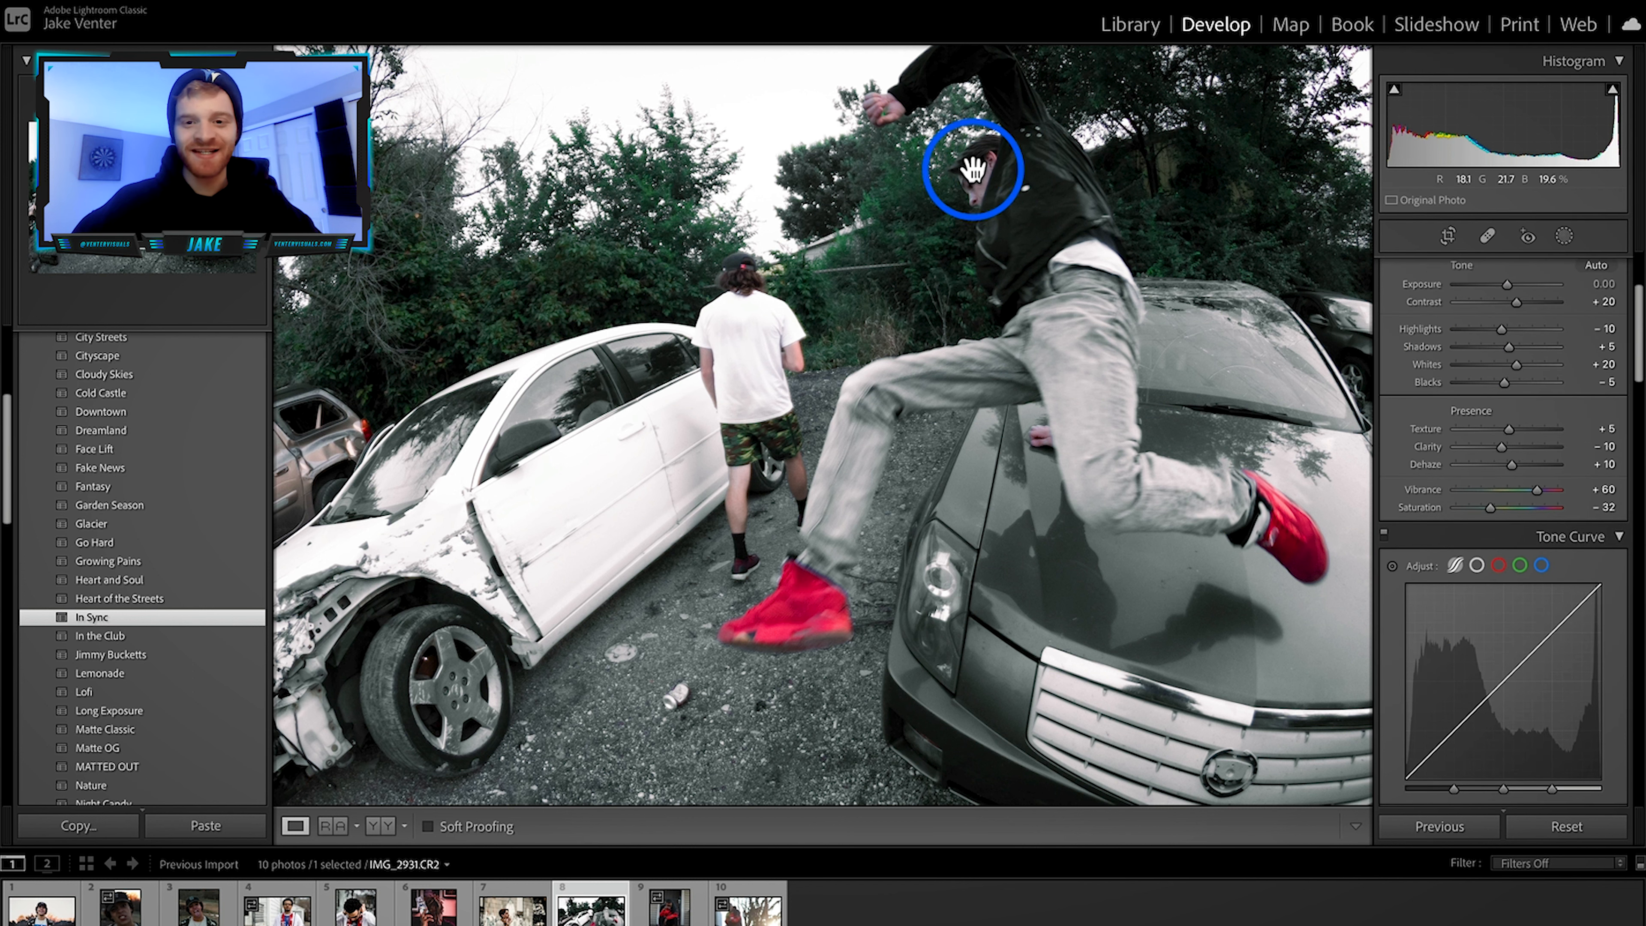
scroll(1502, 760, down, 2)
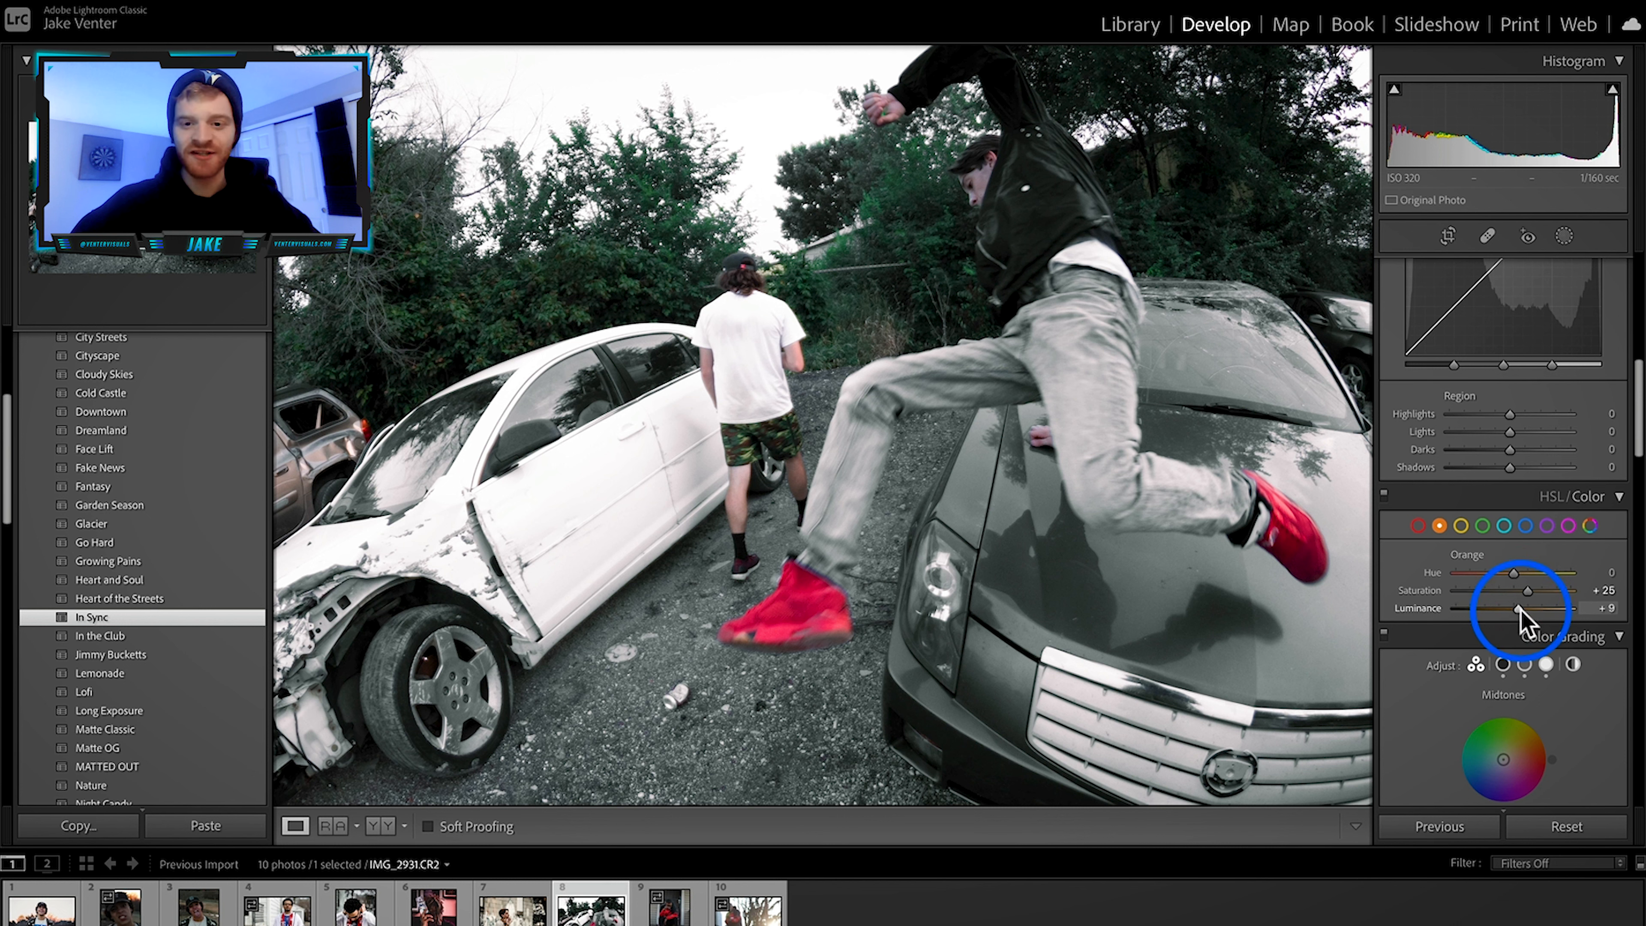
drag(1520, 610, 1517, 610)
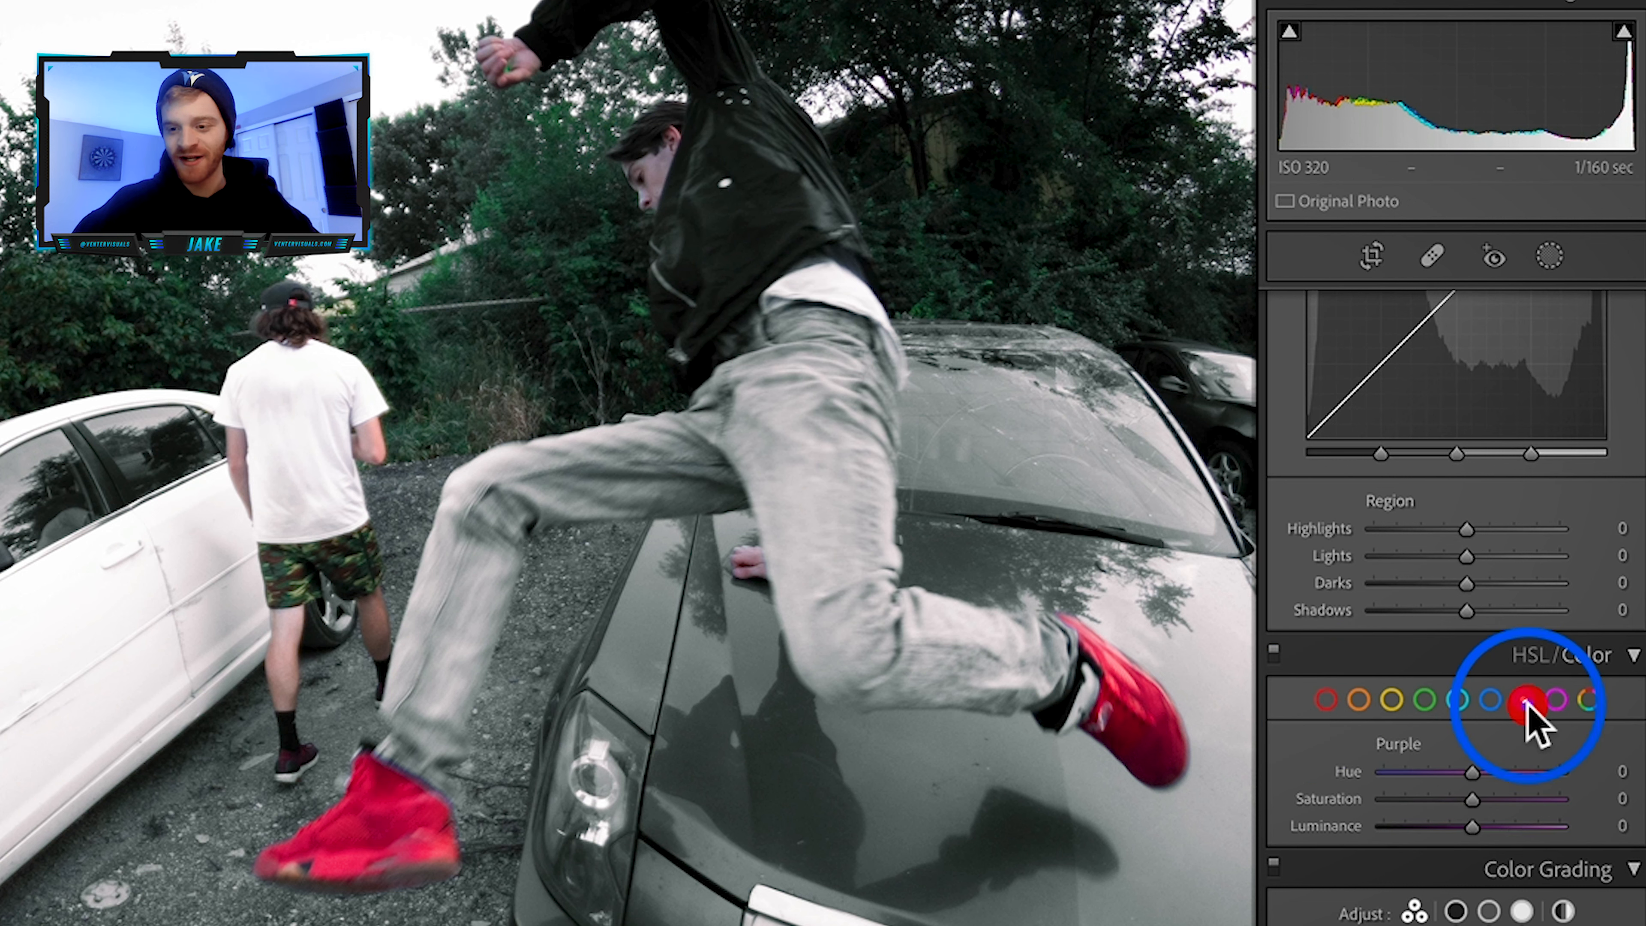
Step: Set the magenta saturation to +54 and luminance to +100, adjust the magenta hue, and set the white balance temperature to 5,846
click(1556, 699)
drag(1473, 800, 1645, 836)
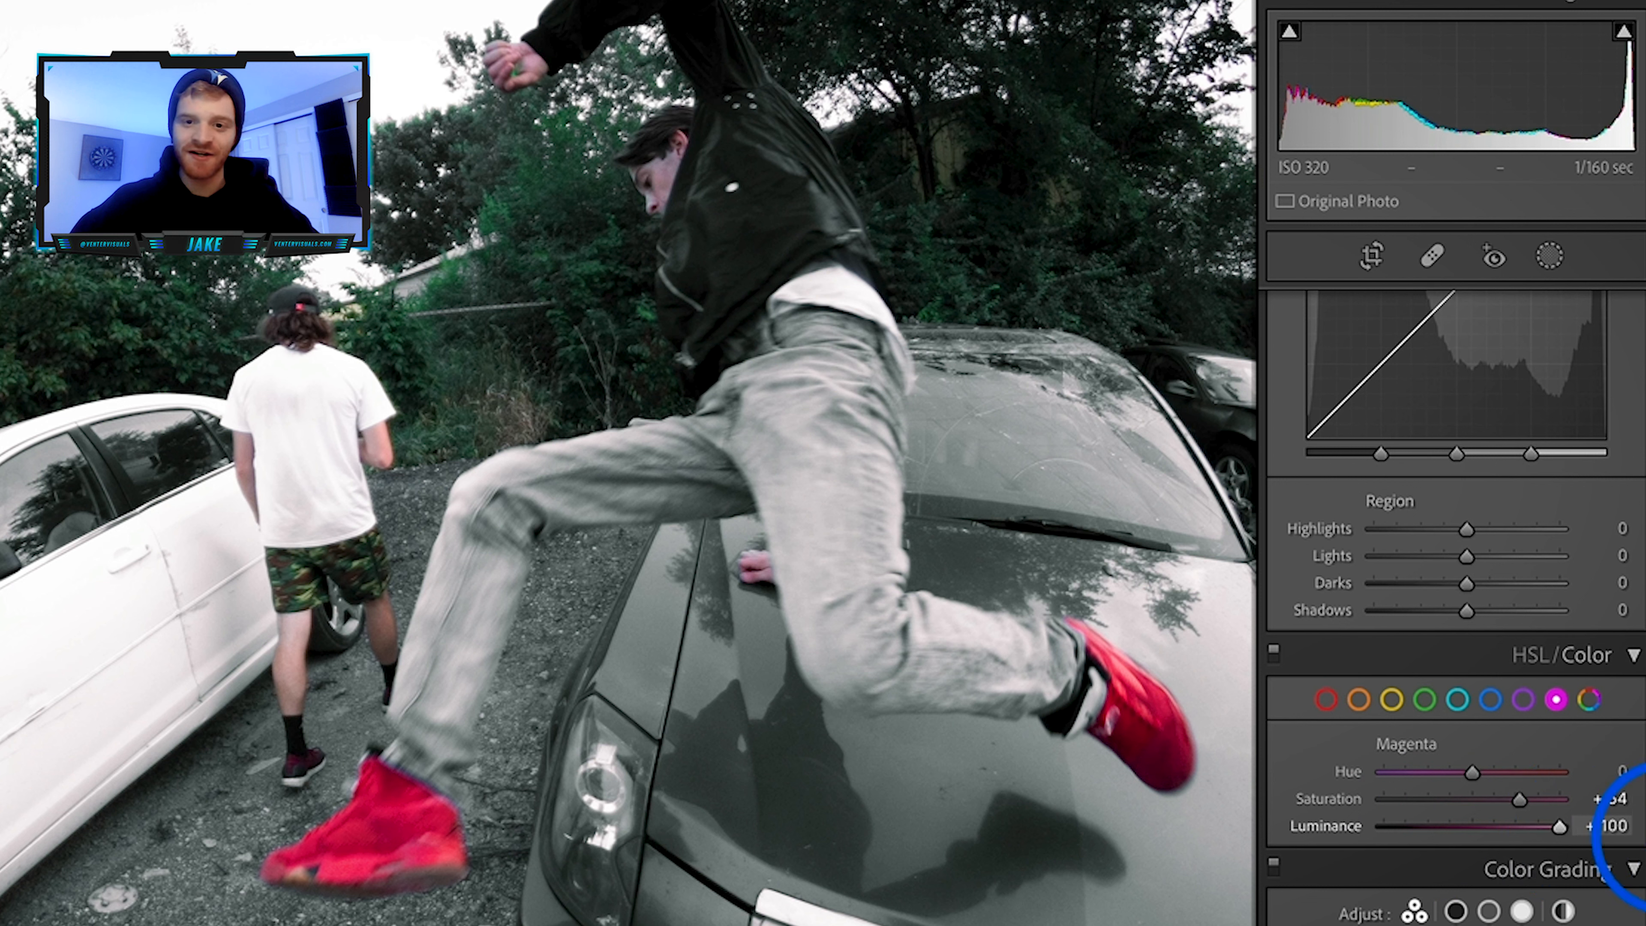
drag(1473, 772, 1567, 796)
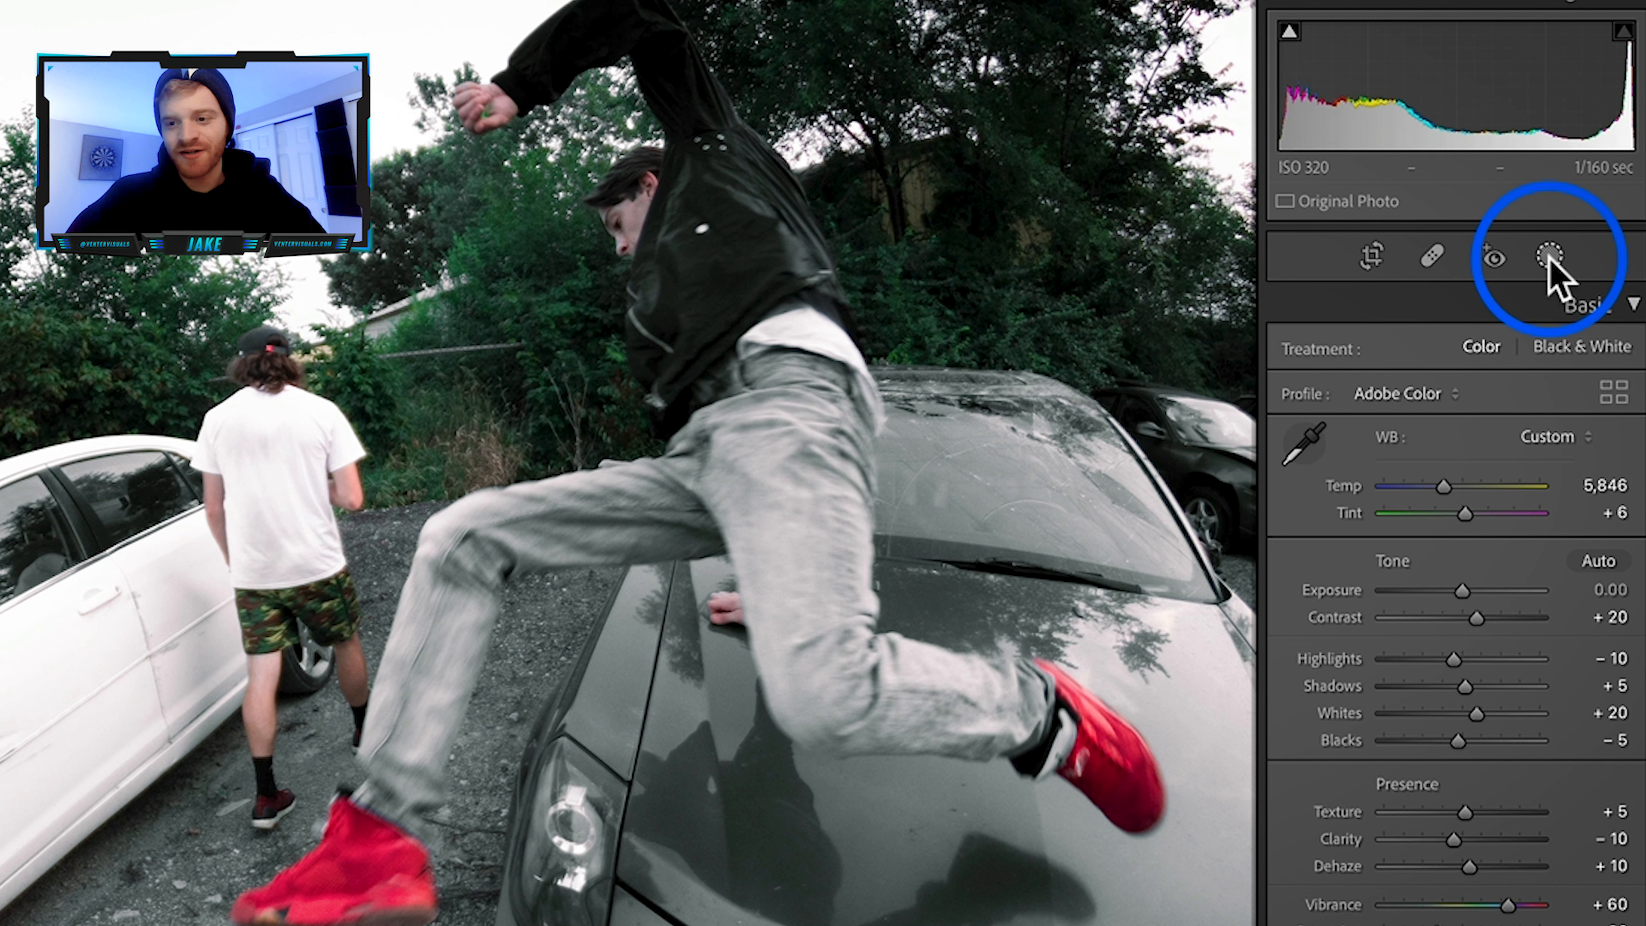
Step: Paint a brush mask over the jumping man's face and hide the mask overlay
click(1550, 257)
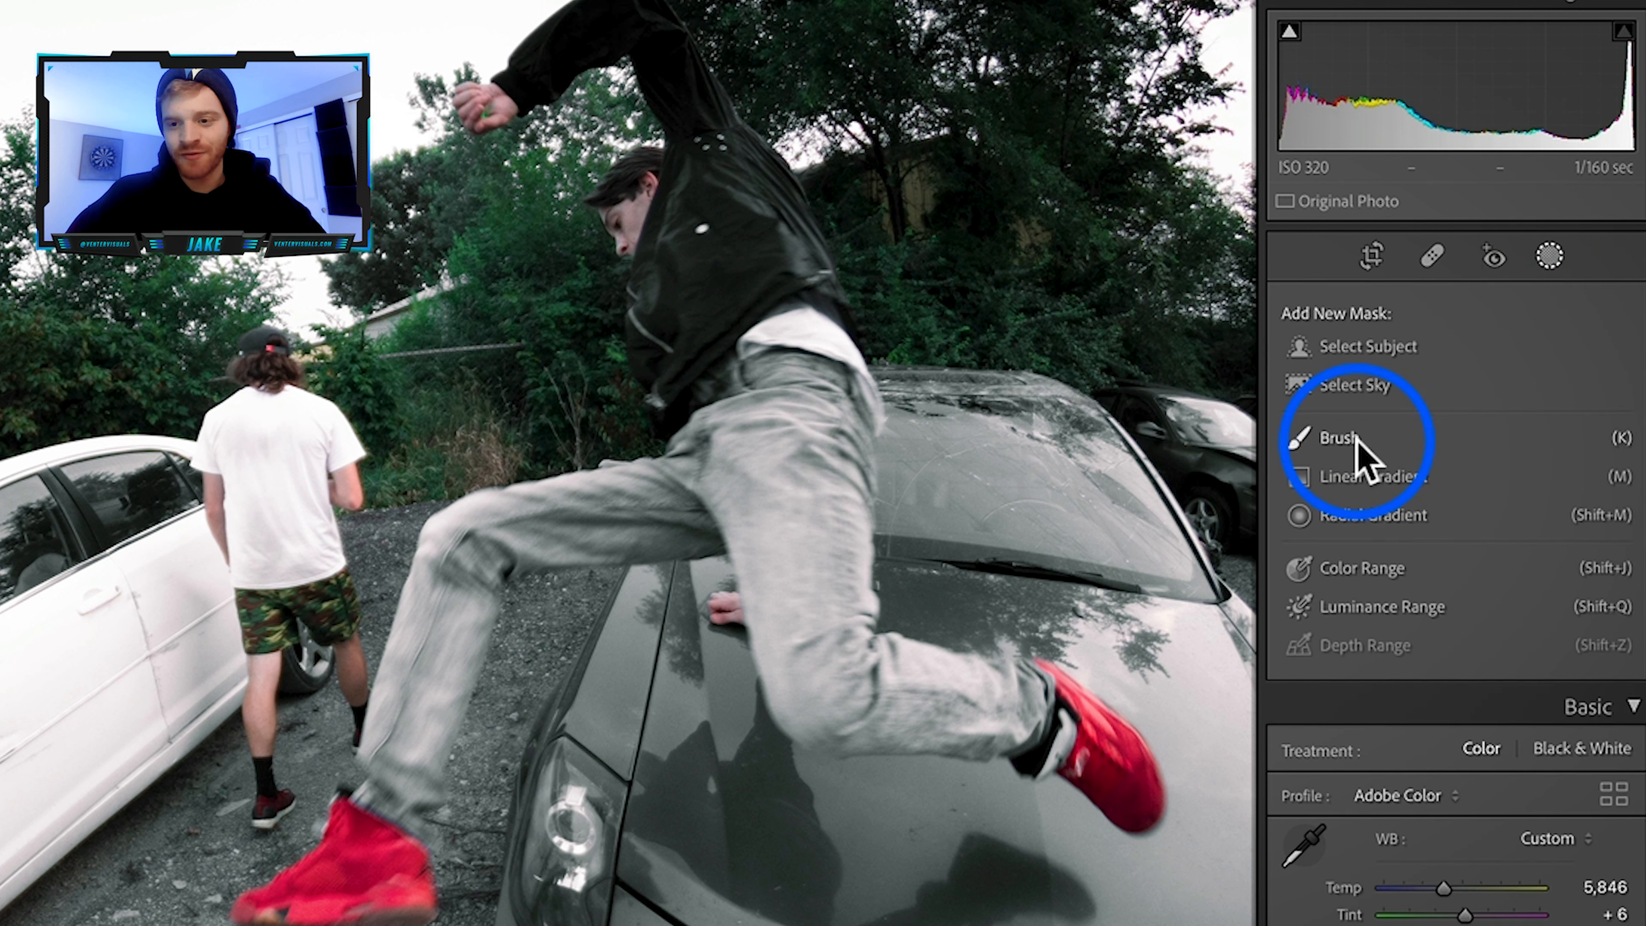
click(1343, 434)
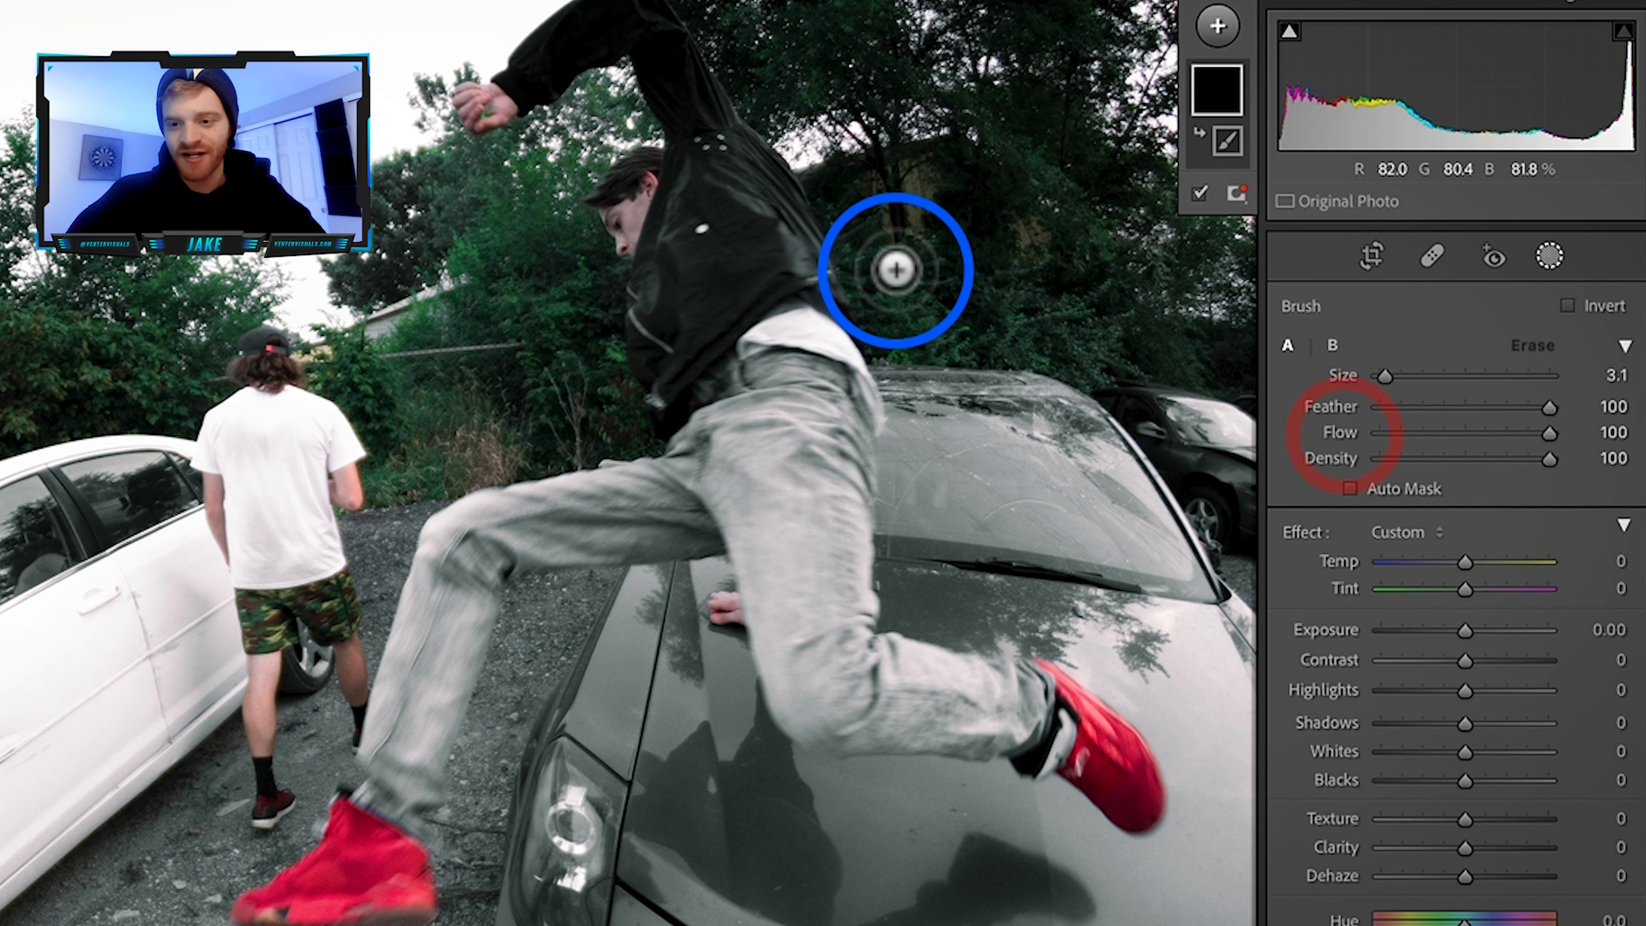
mouse_move(643, 187)
mouse_down()
mouse_move(618, 238)
mouse_move(634, 208)
mouse_move(630, 228)
mouse_move(610, 210)
mouse_move(633, 229)
mouse_up()
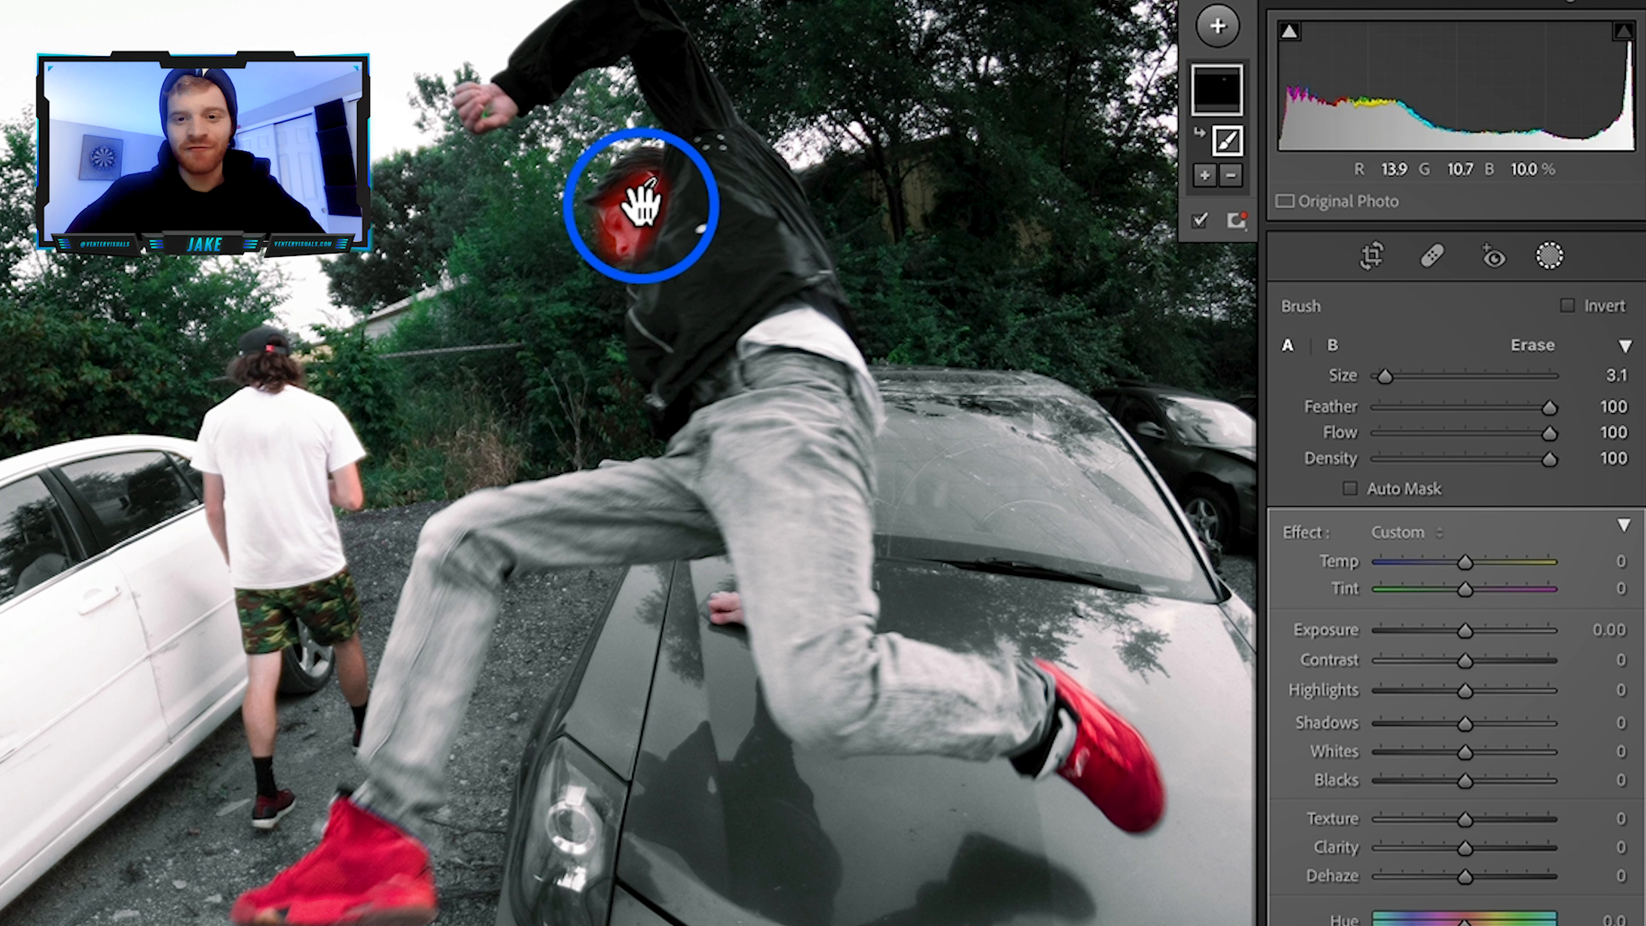
click(1199, 221)
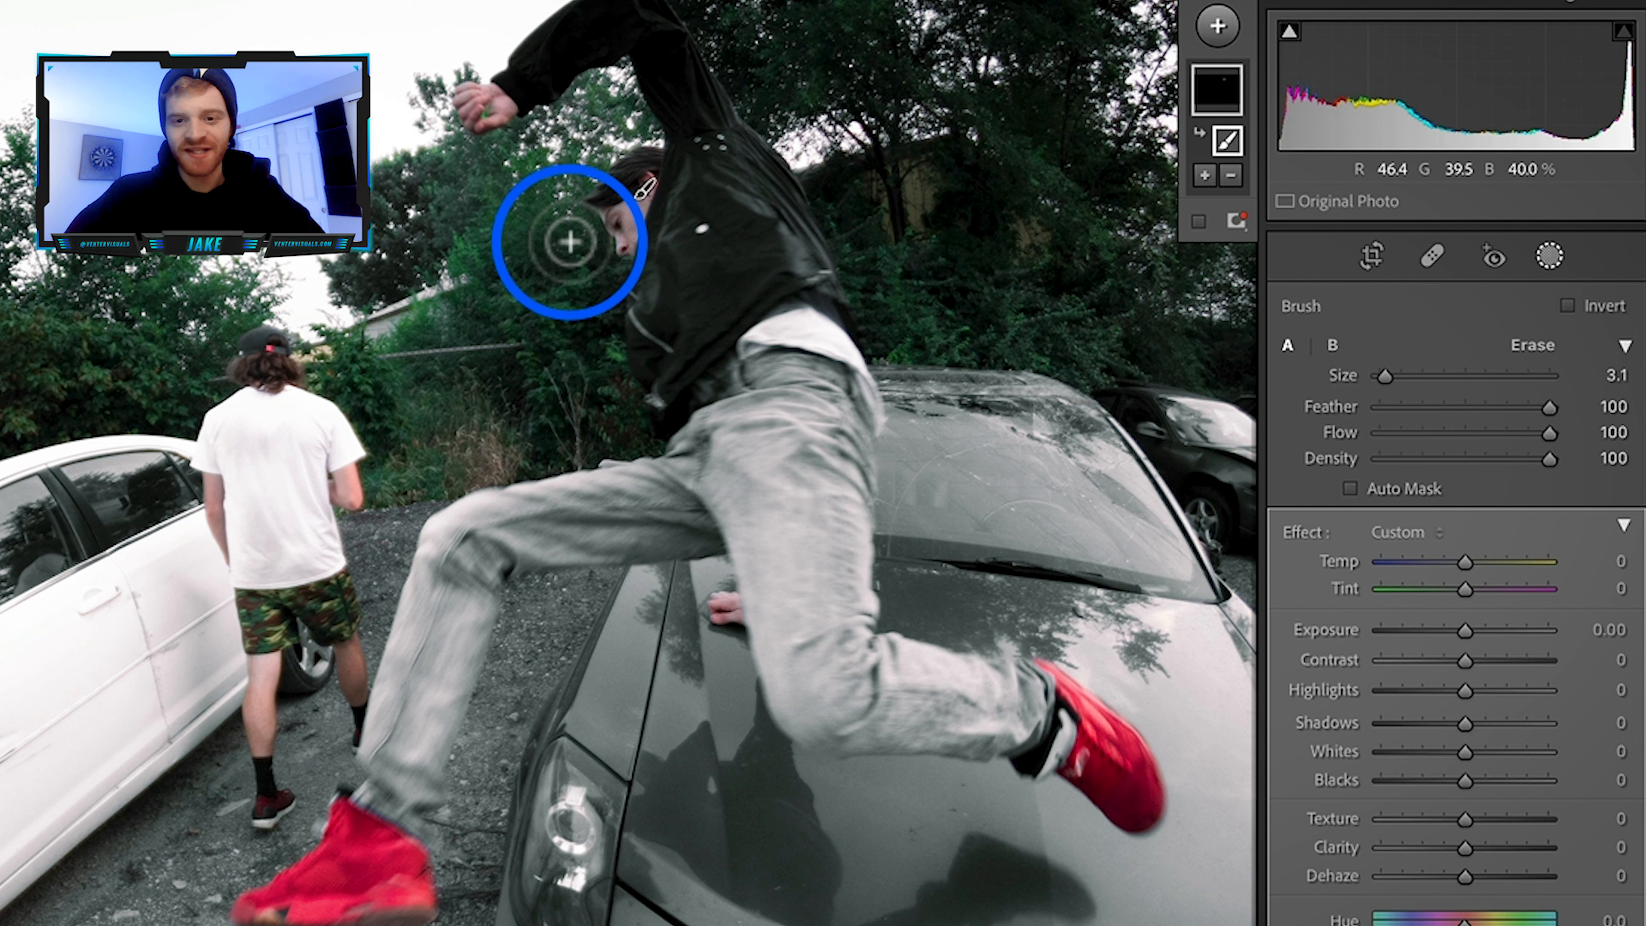
click(1200, 221)
click(1199, 222)
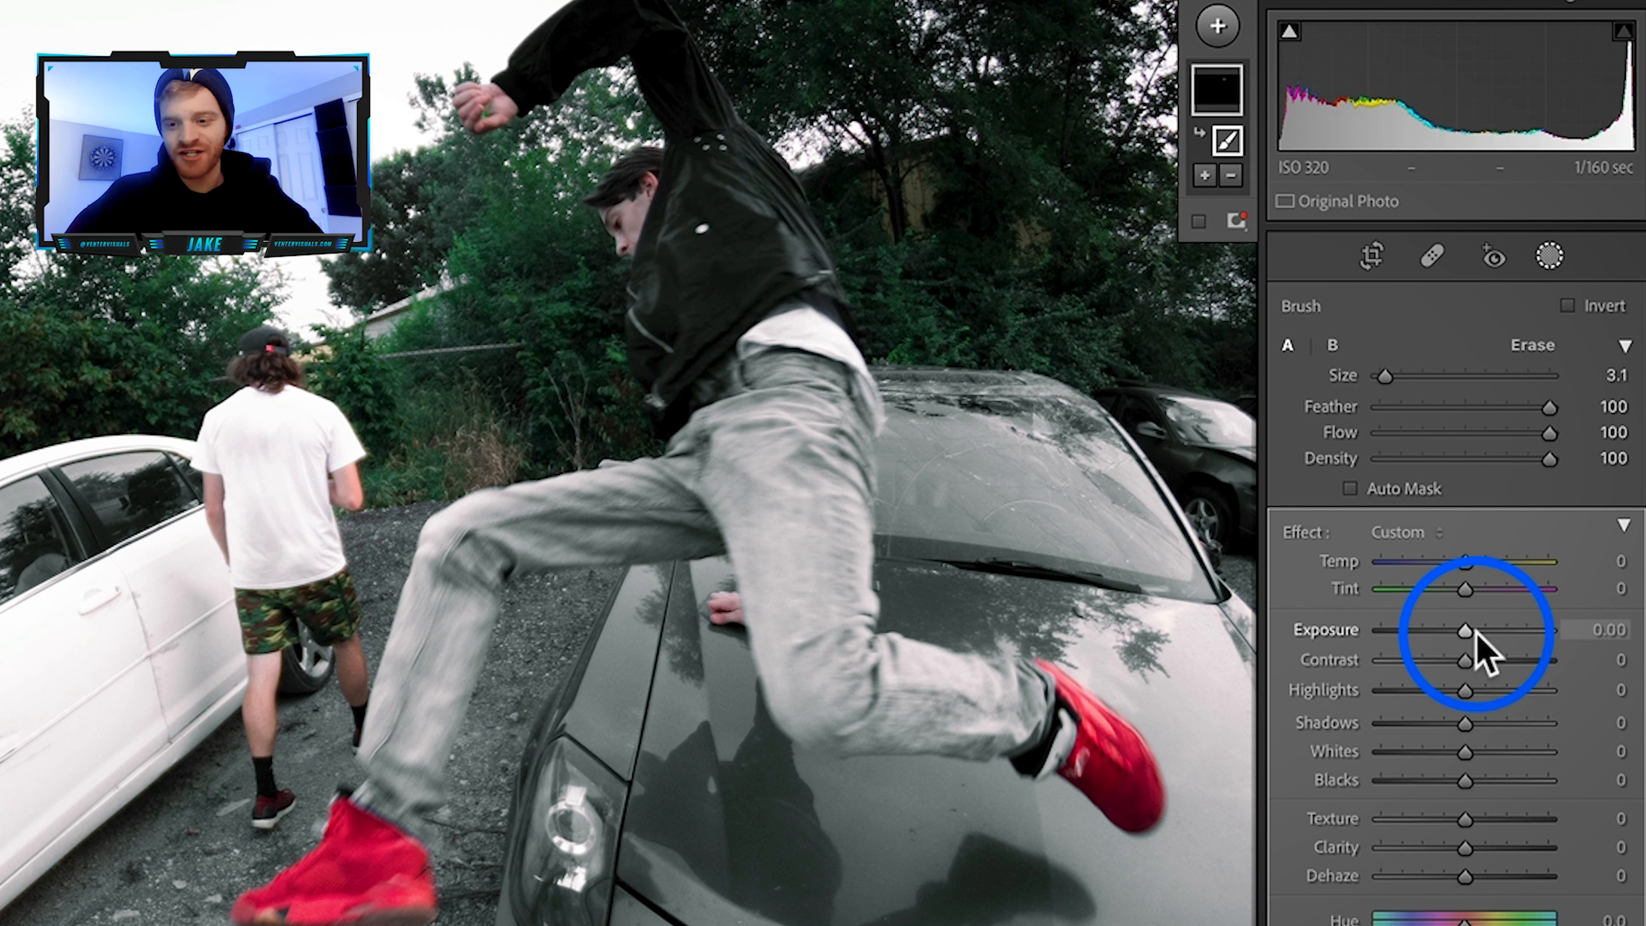
Step: Set the face mask's exposure to 0.50, contrast to 71, temperature to 10 and saturation to 37, and finish masking
drag(1476, 630, 1479, 630)
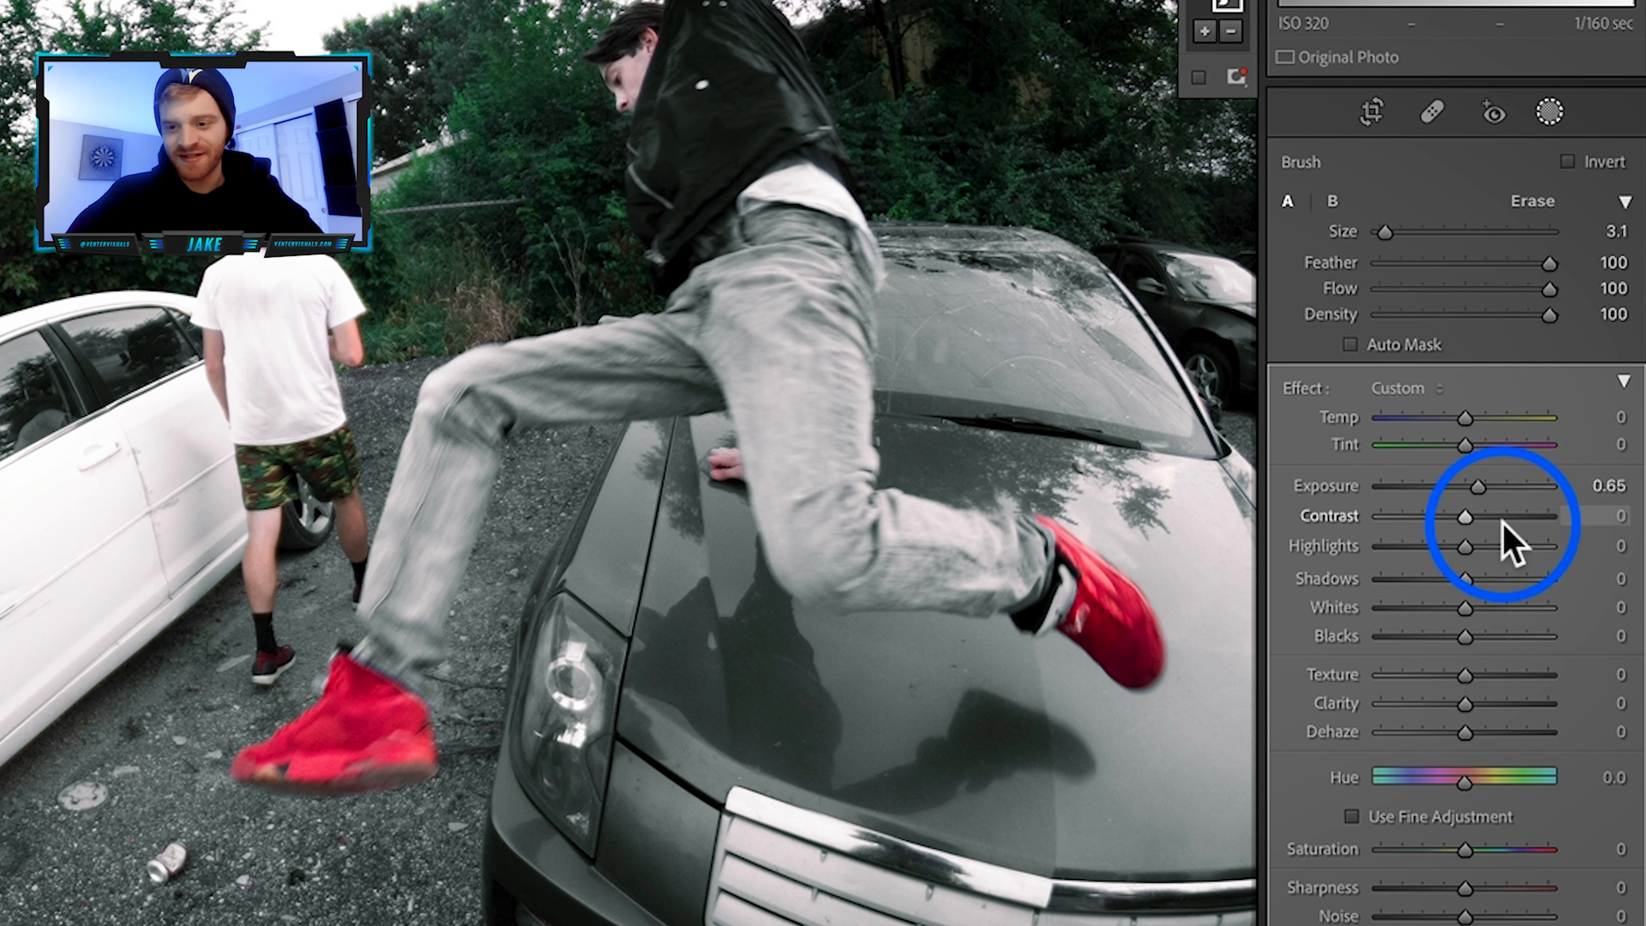
drag(1468, 517, 1532, 516)
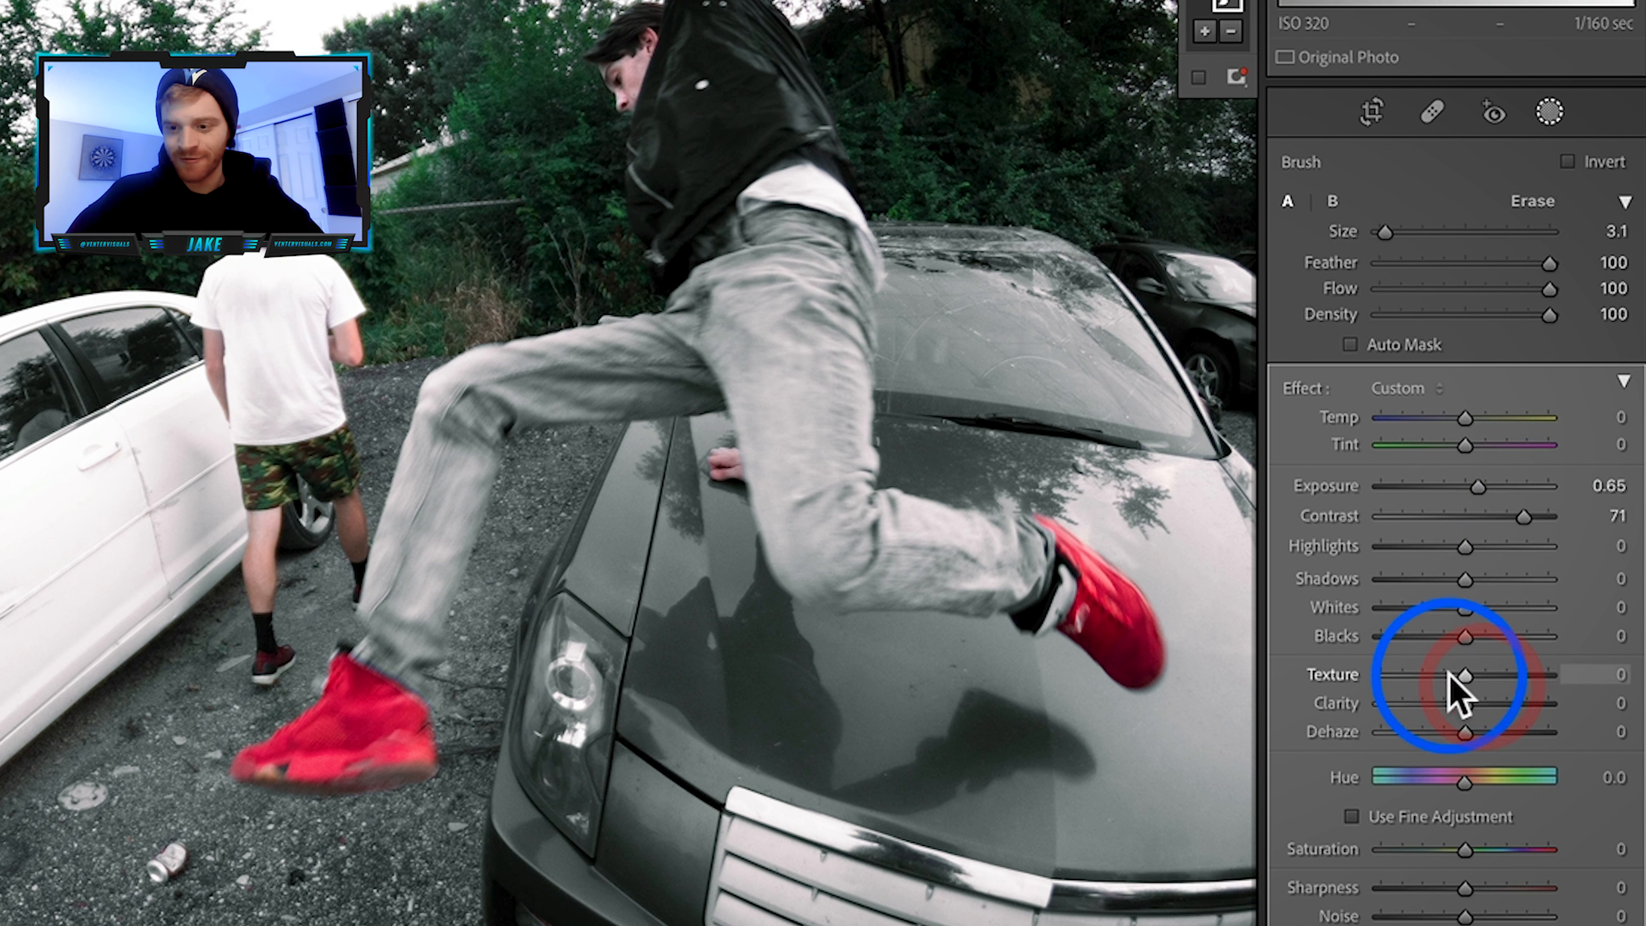
drag(1465, 850, 1502, 850)
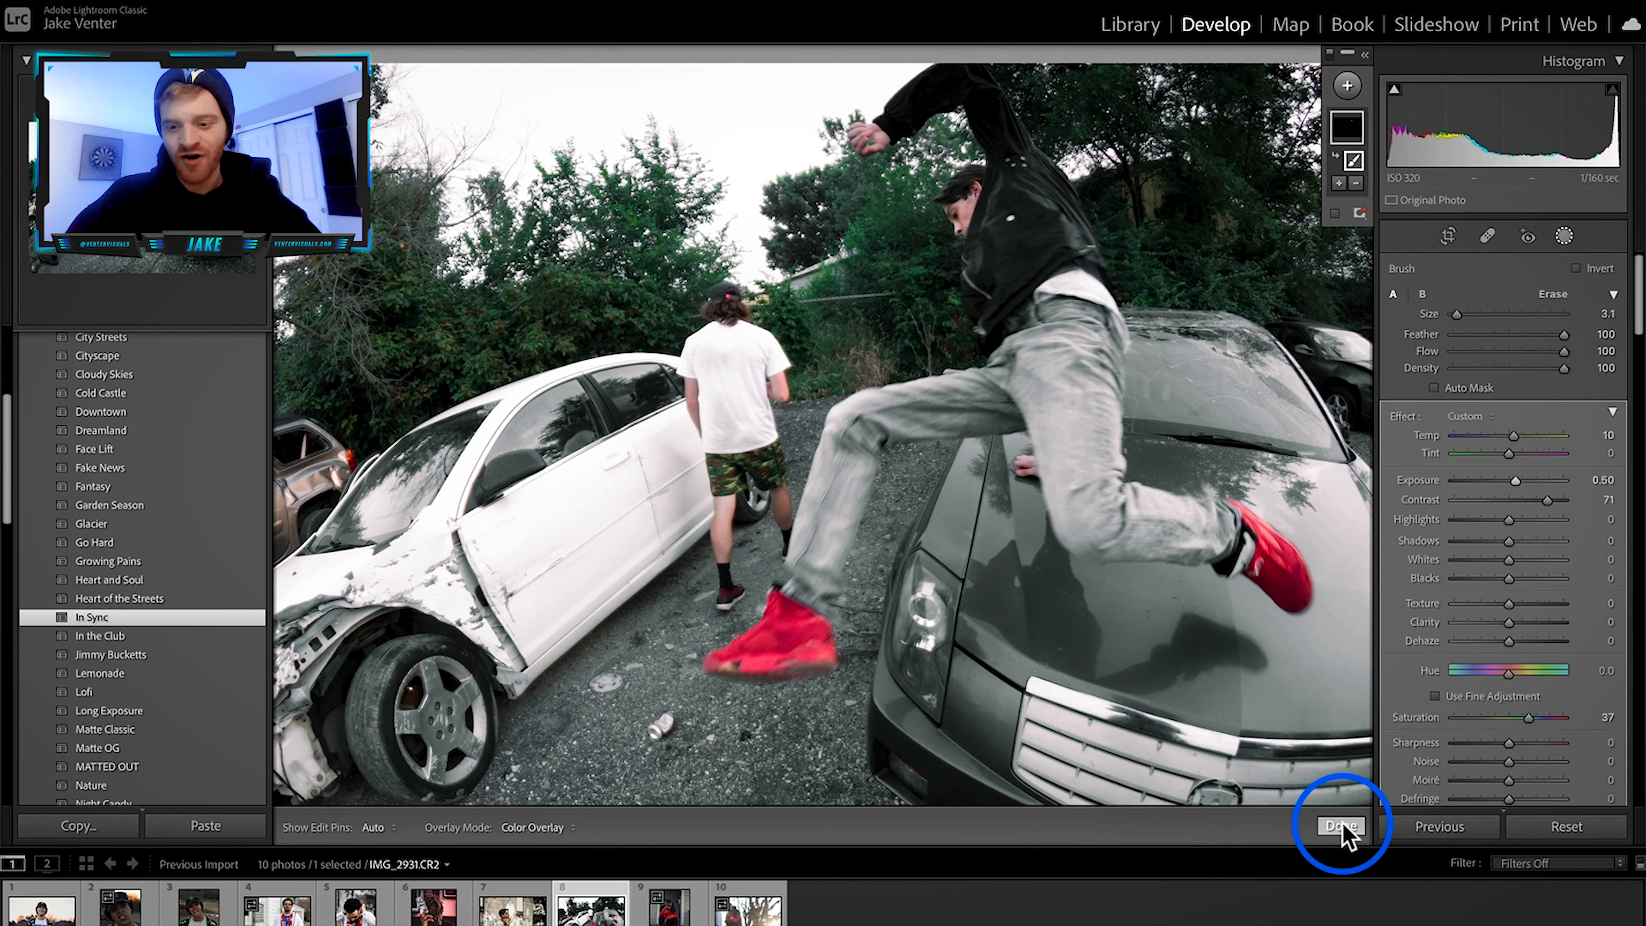
click(1344, 831)
click(894, 533)
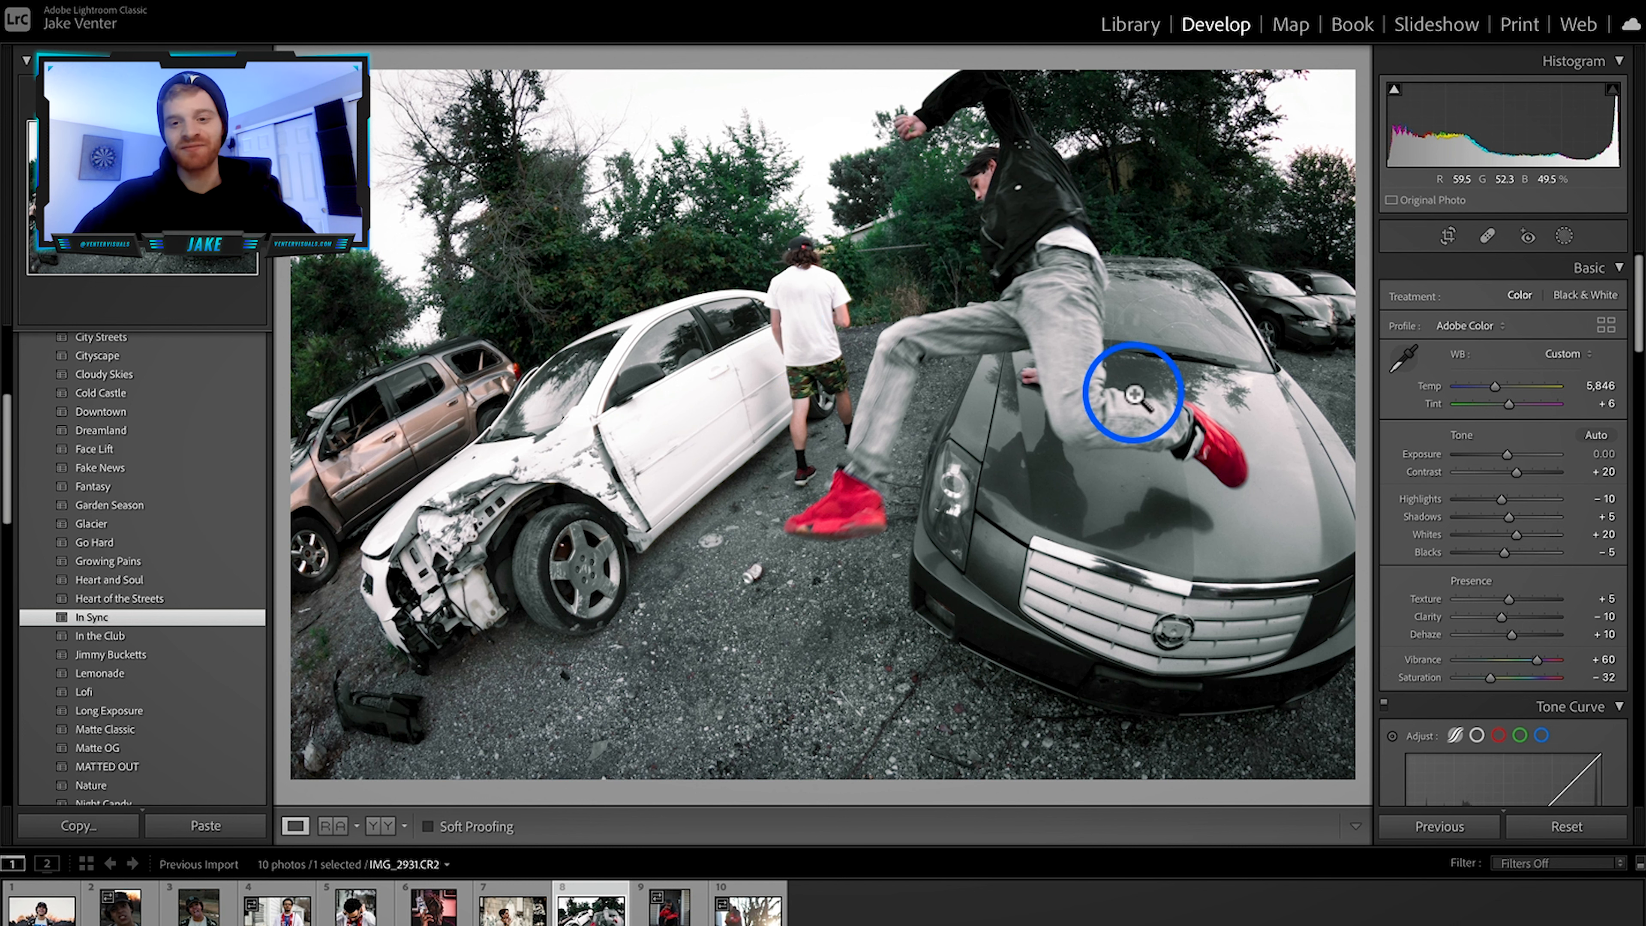
Step: Open the ninth photo, IMG_2167.CR2 with the man on the steps, for developing and straighten it automatically
key(g)
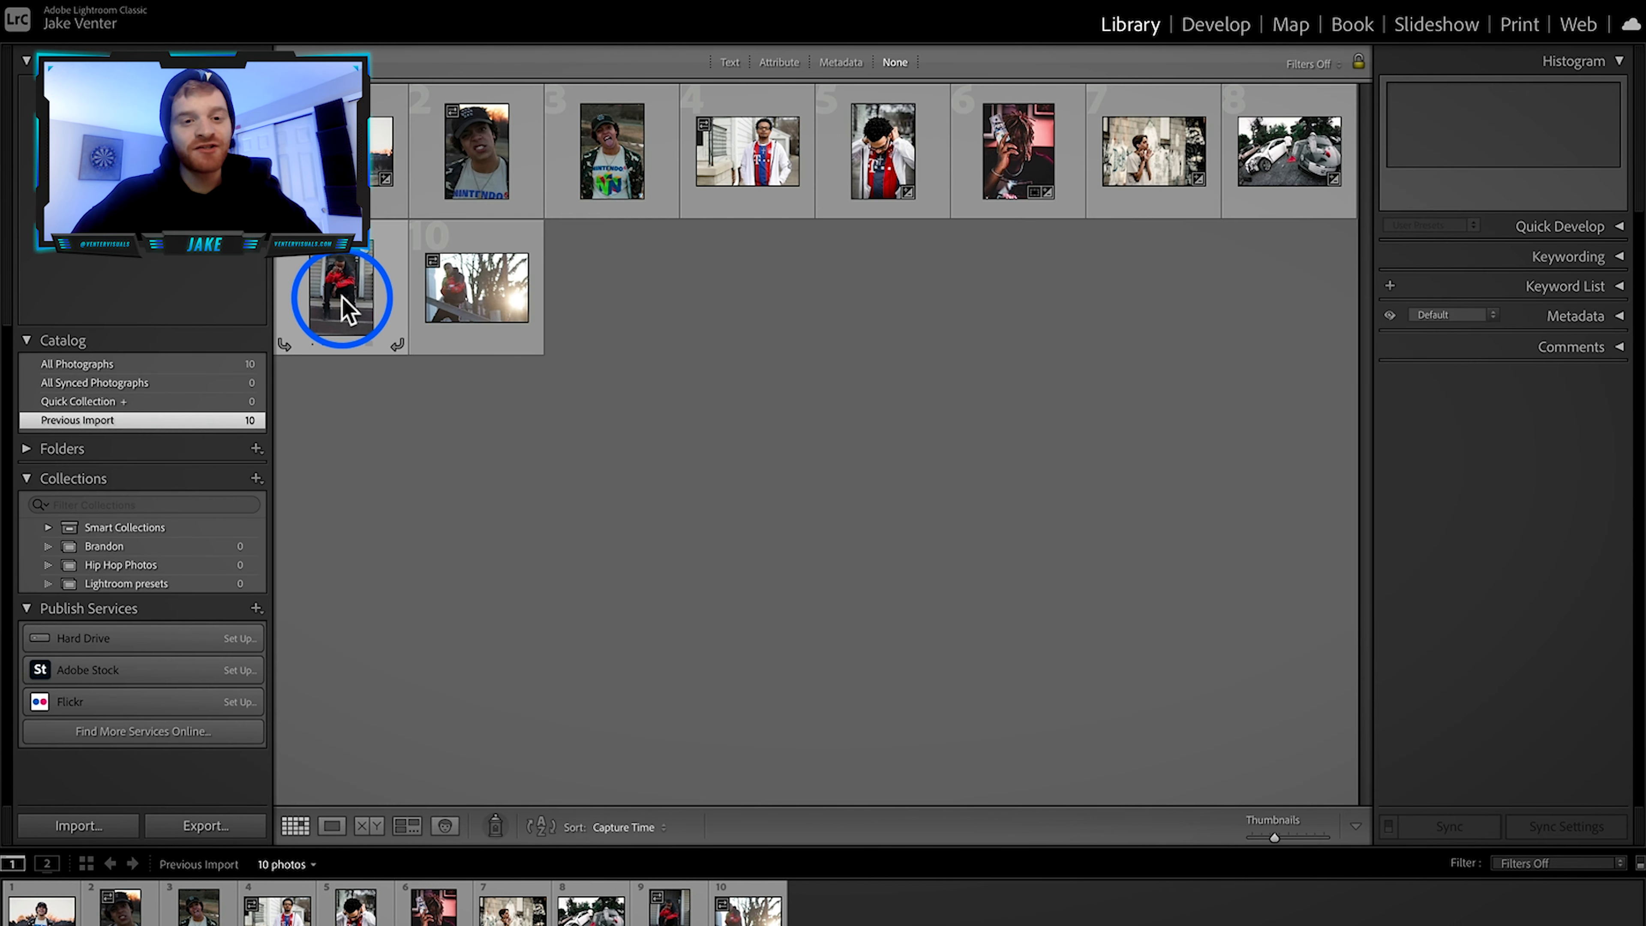
click(343, 308)
click(1235, 20)
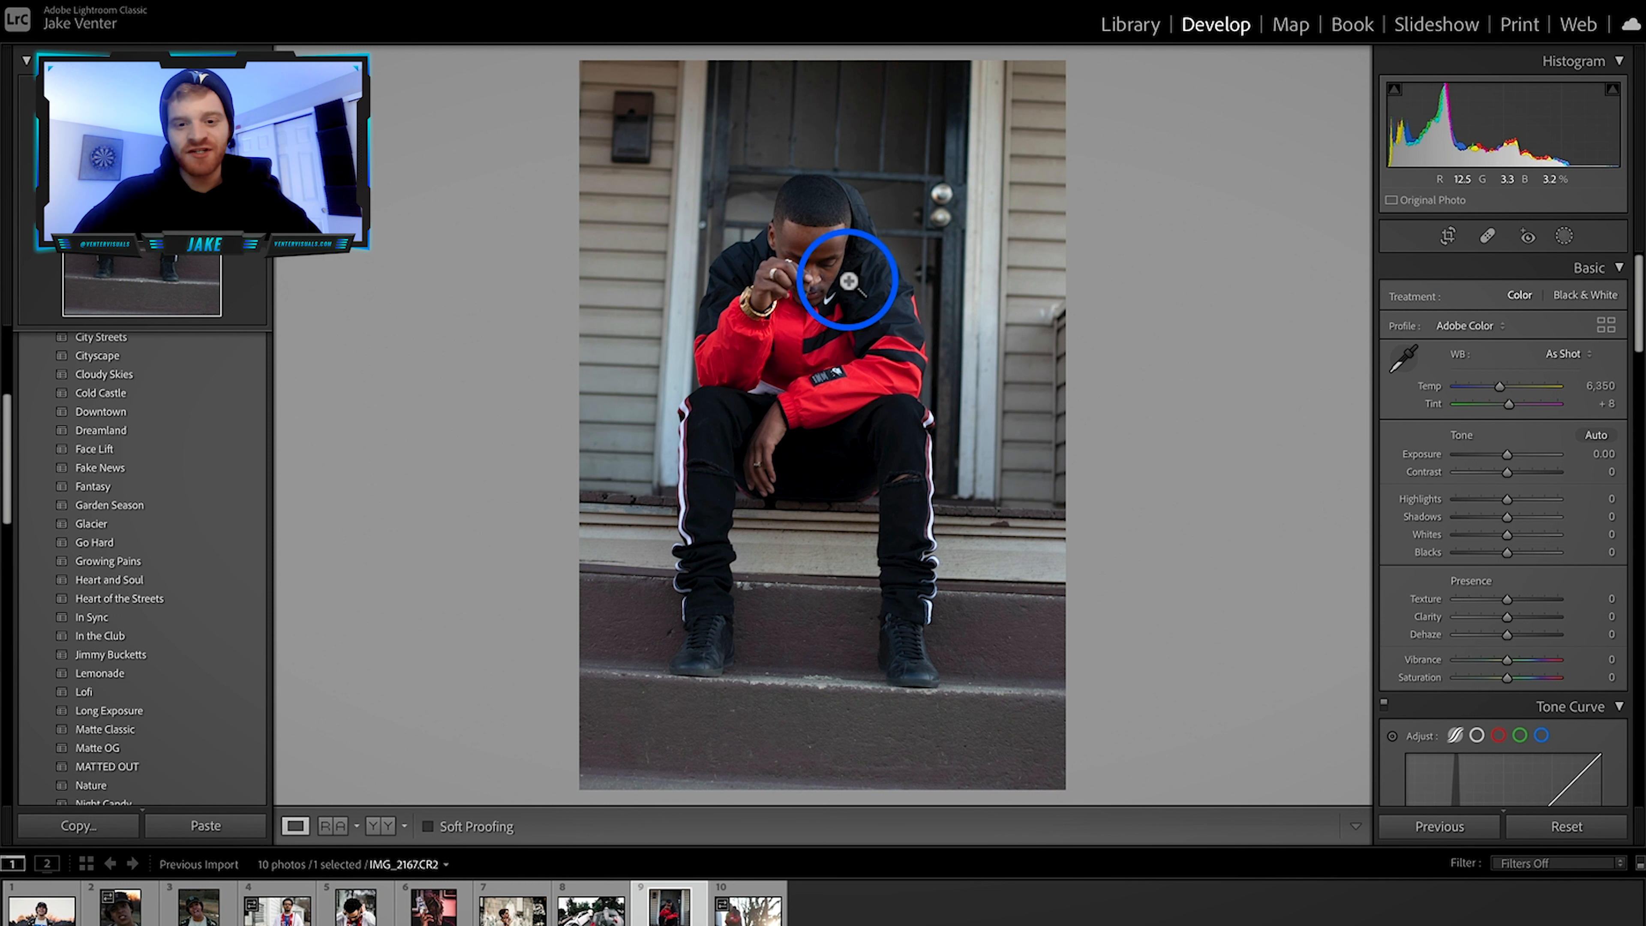
click(1450, 235)
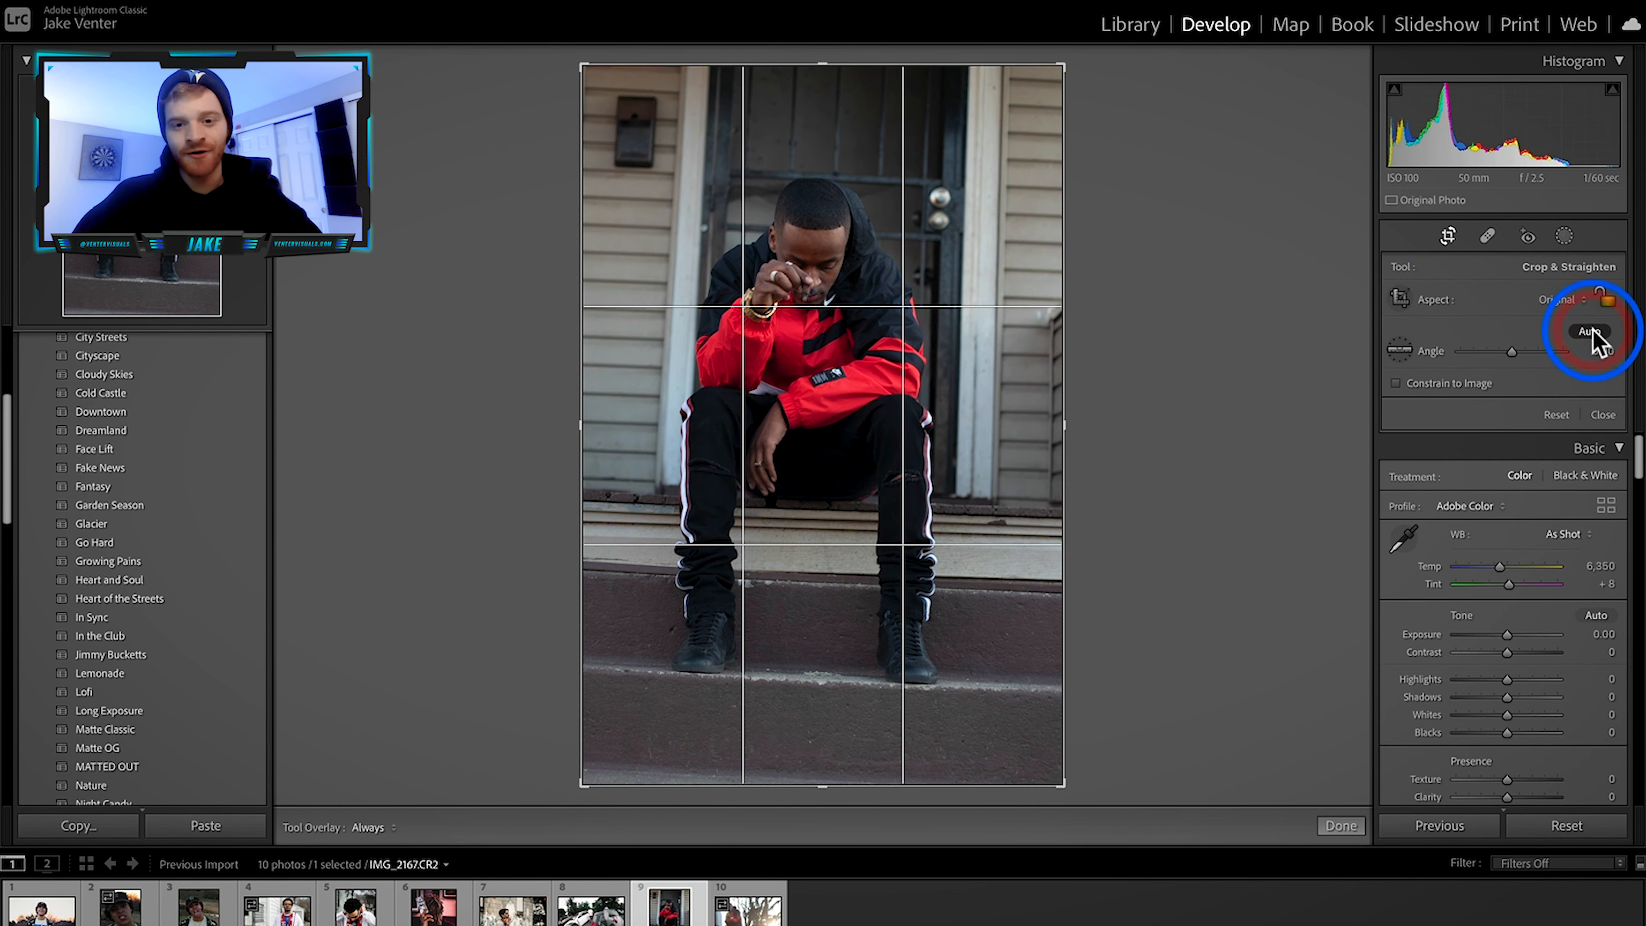
click(1591, 332)
click(1340, 826)
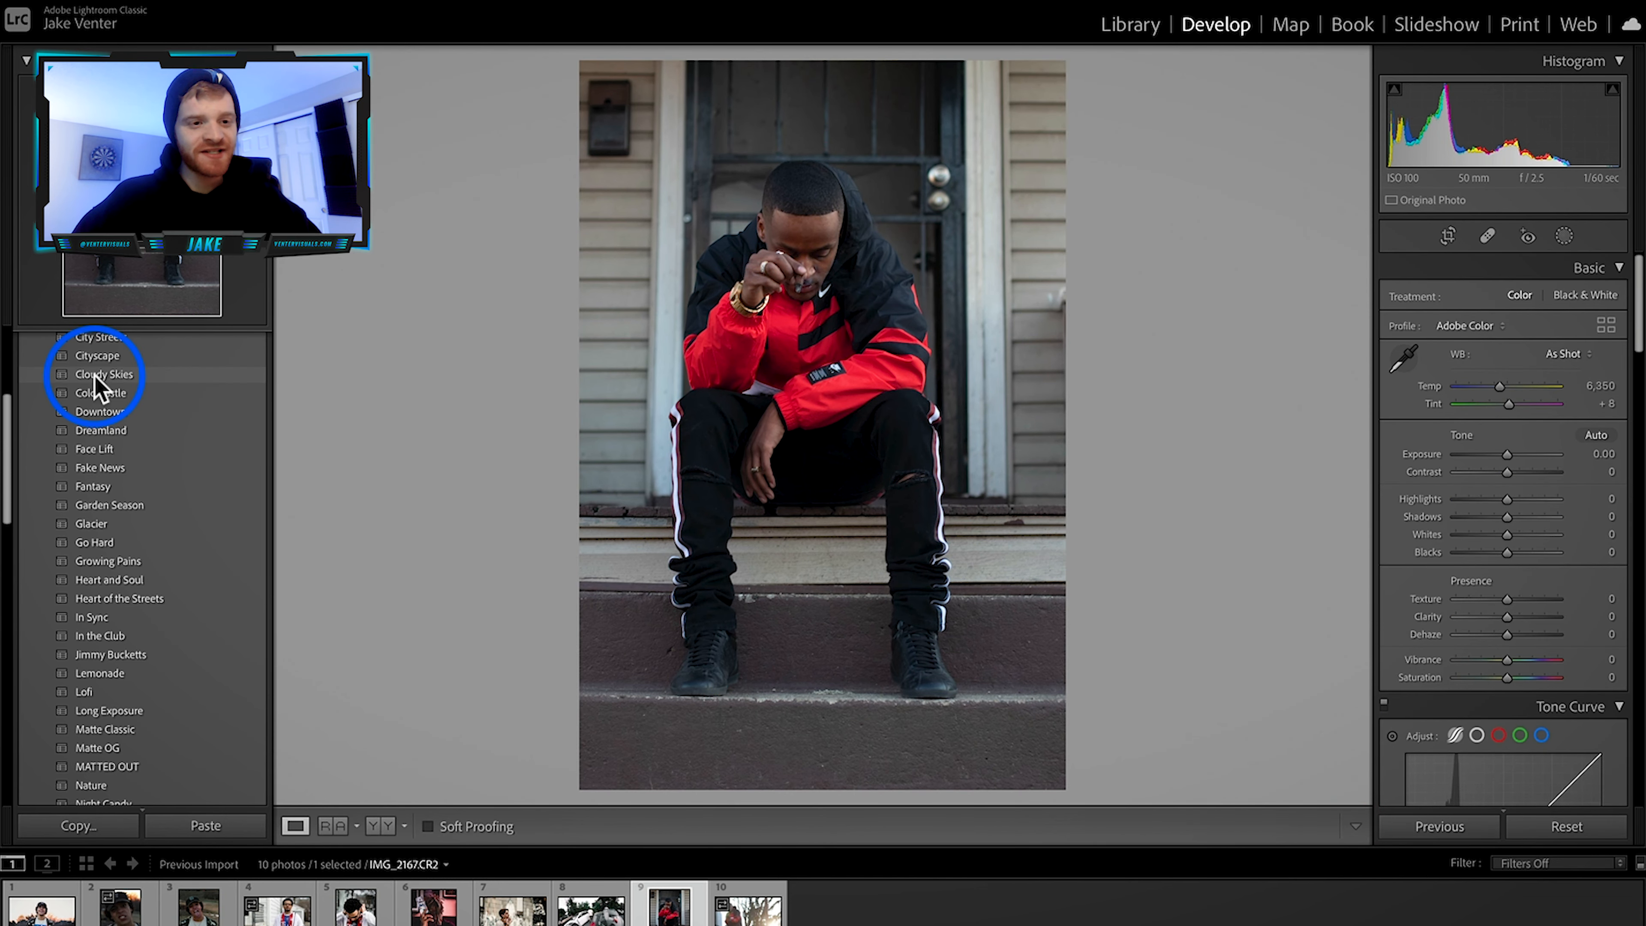
Step: Preview the user presets on the photo of the man on the steps and apply the Lofi preset
click(103, 414)
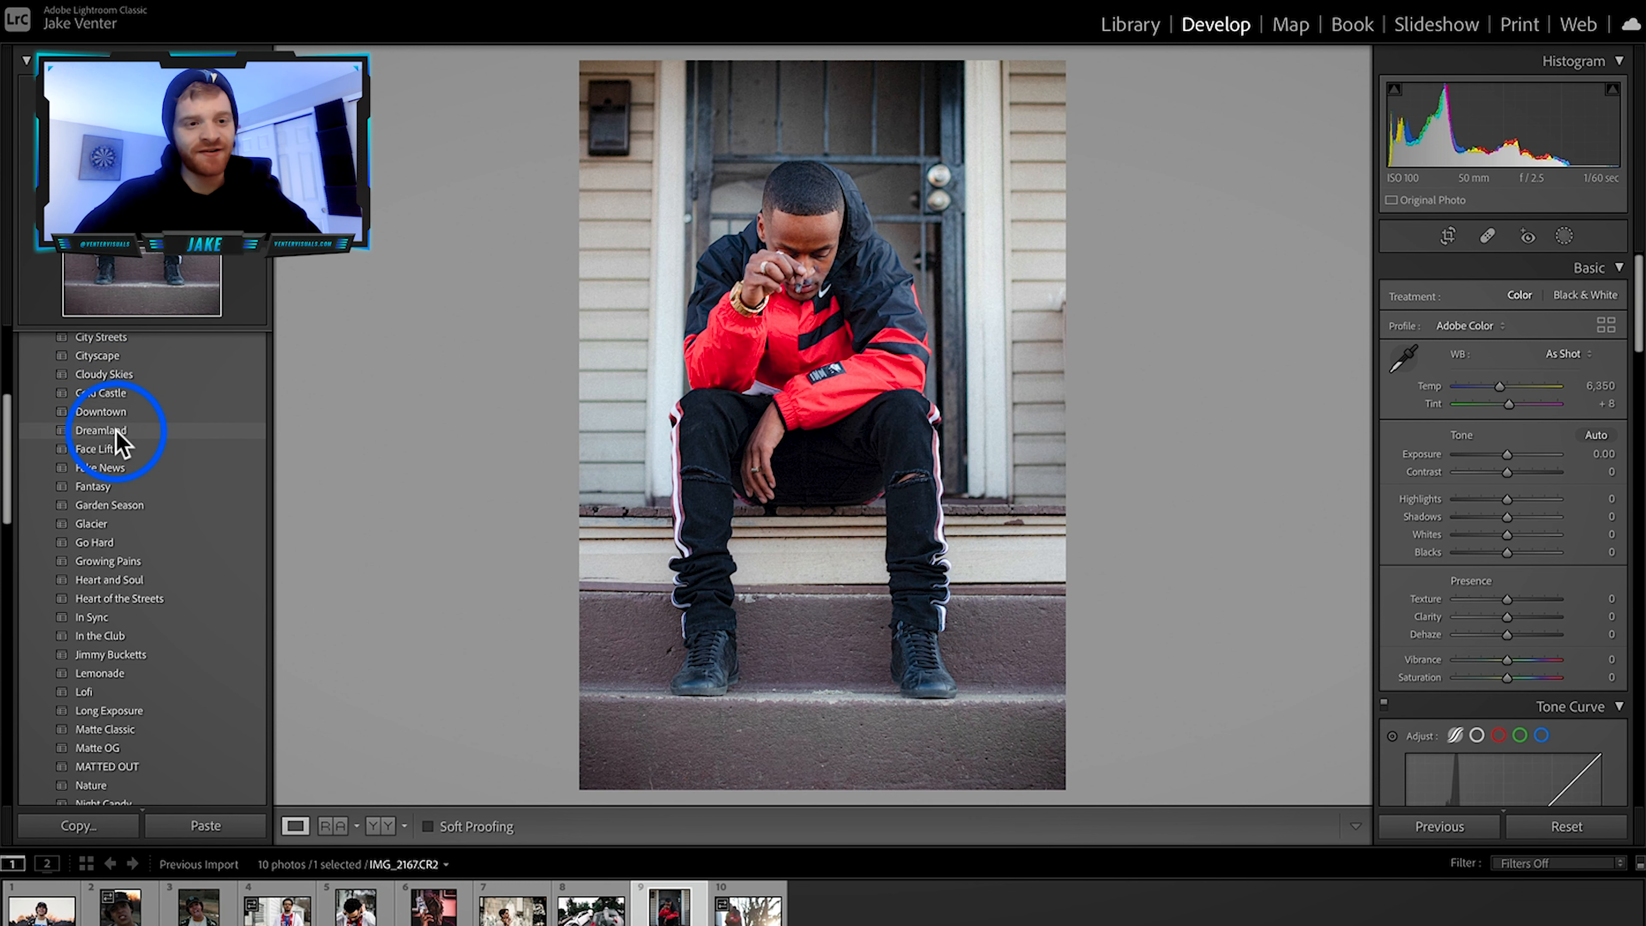
click(118, 441)
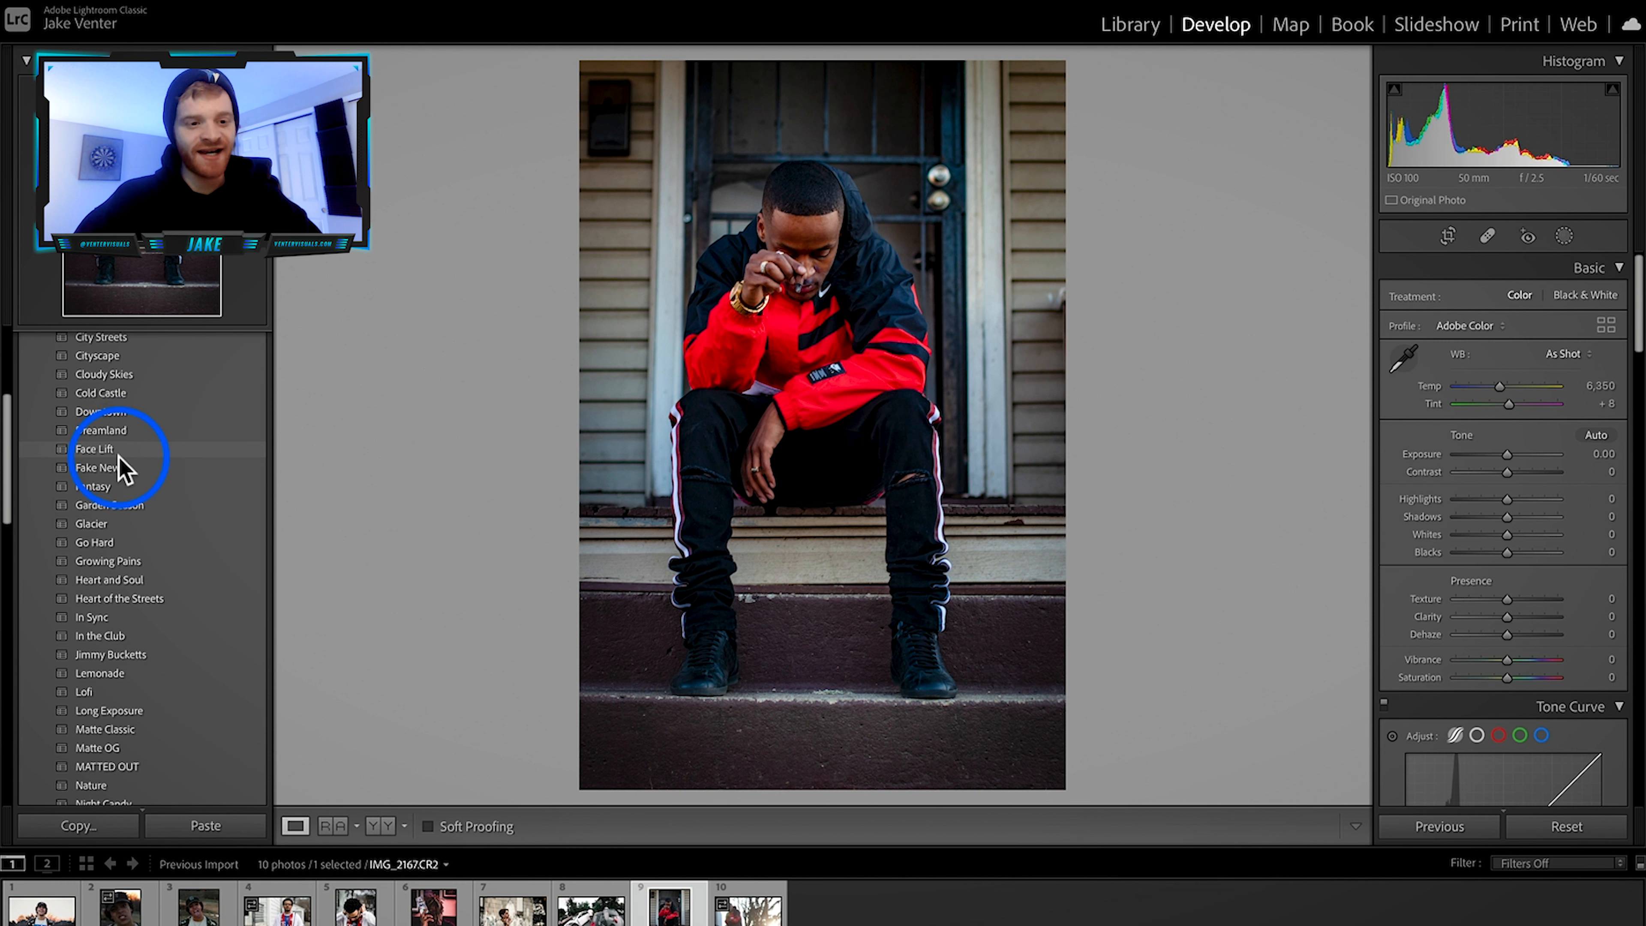
click(130, 616)
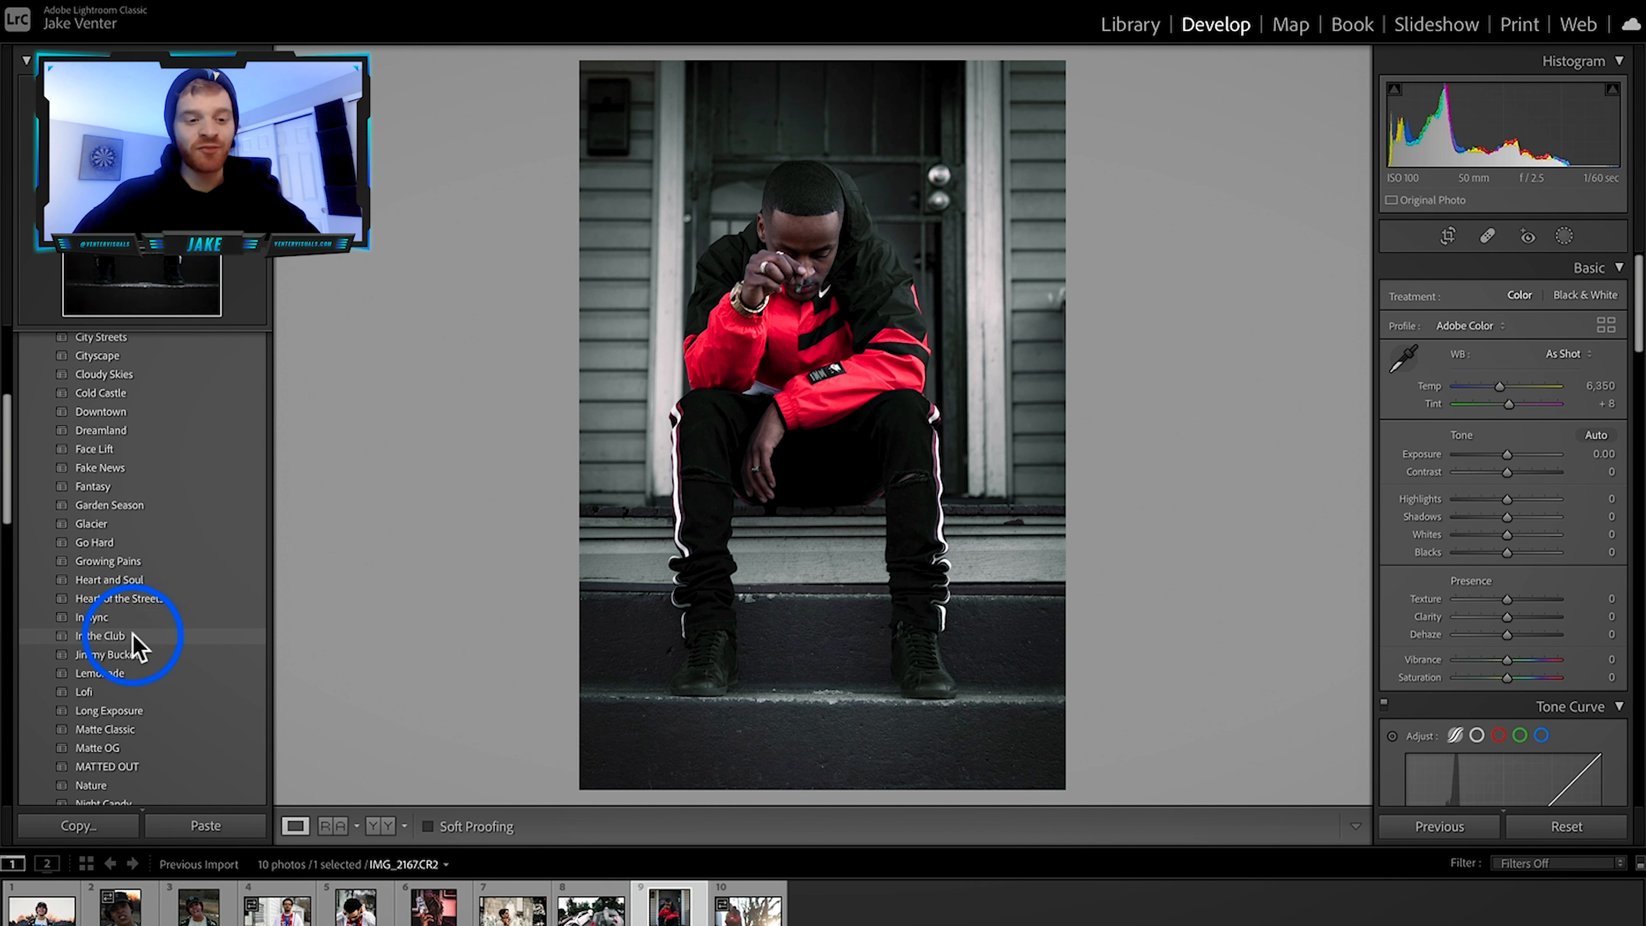
click(94, 694)
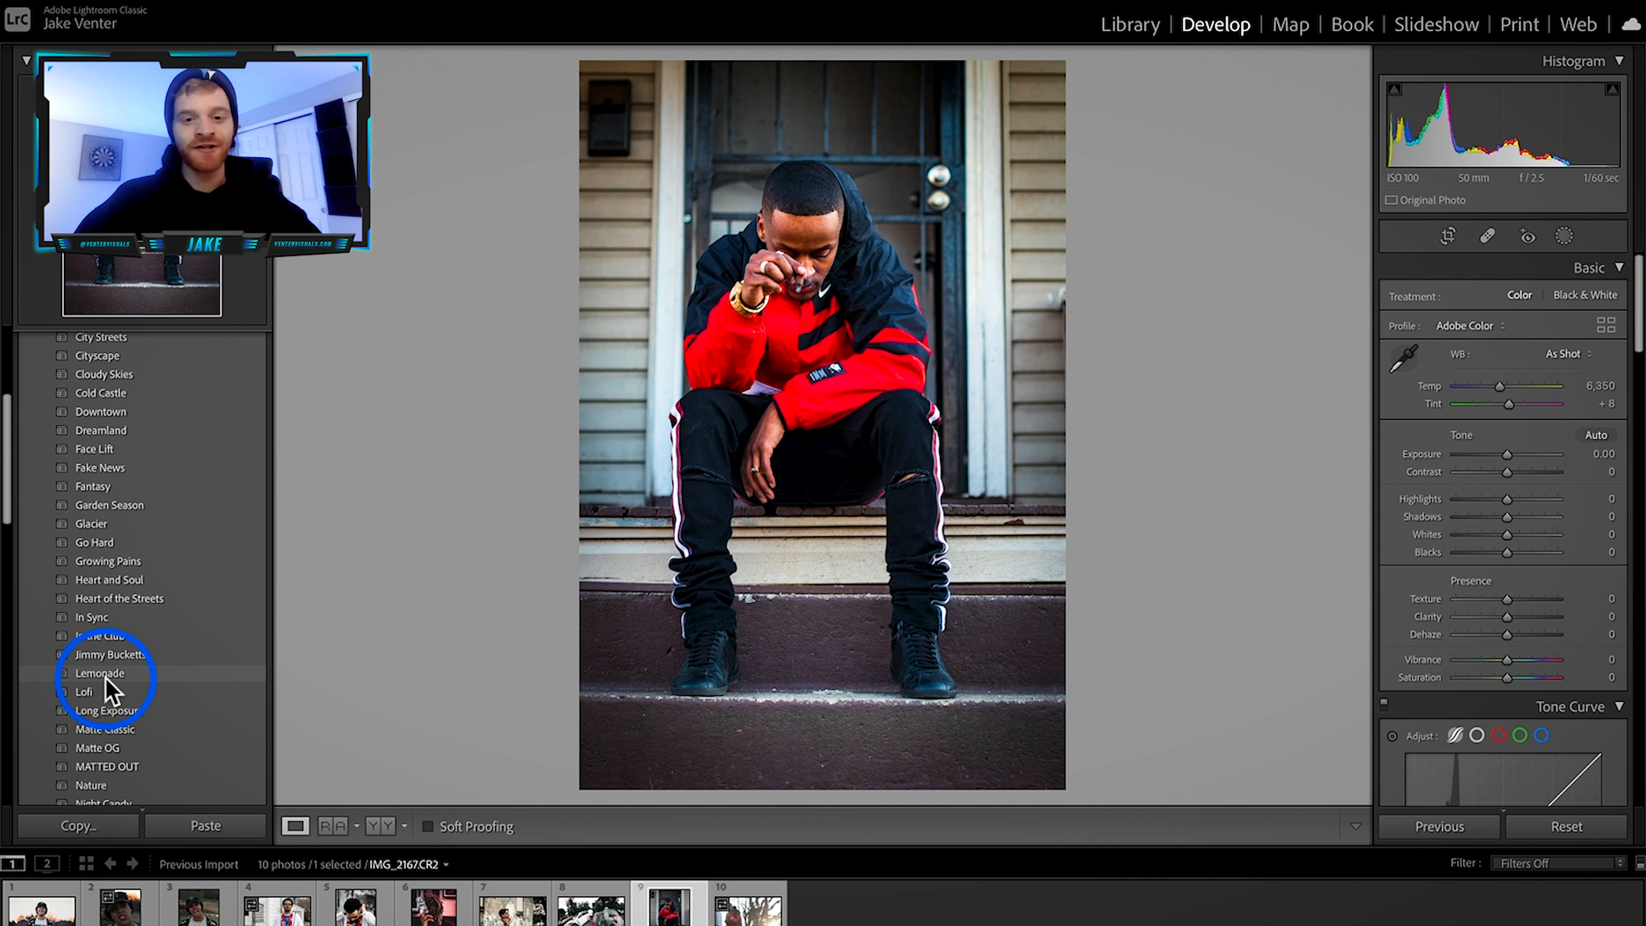
scroll(110, 681, down, 3)
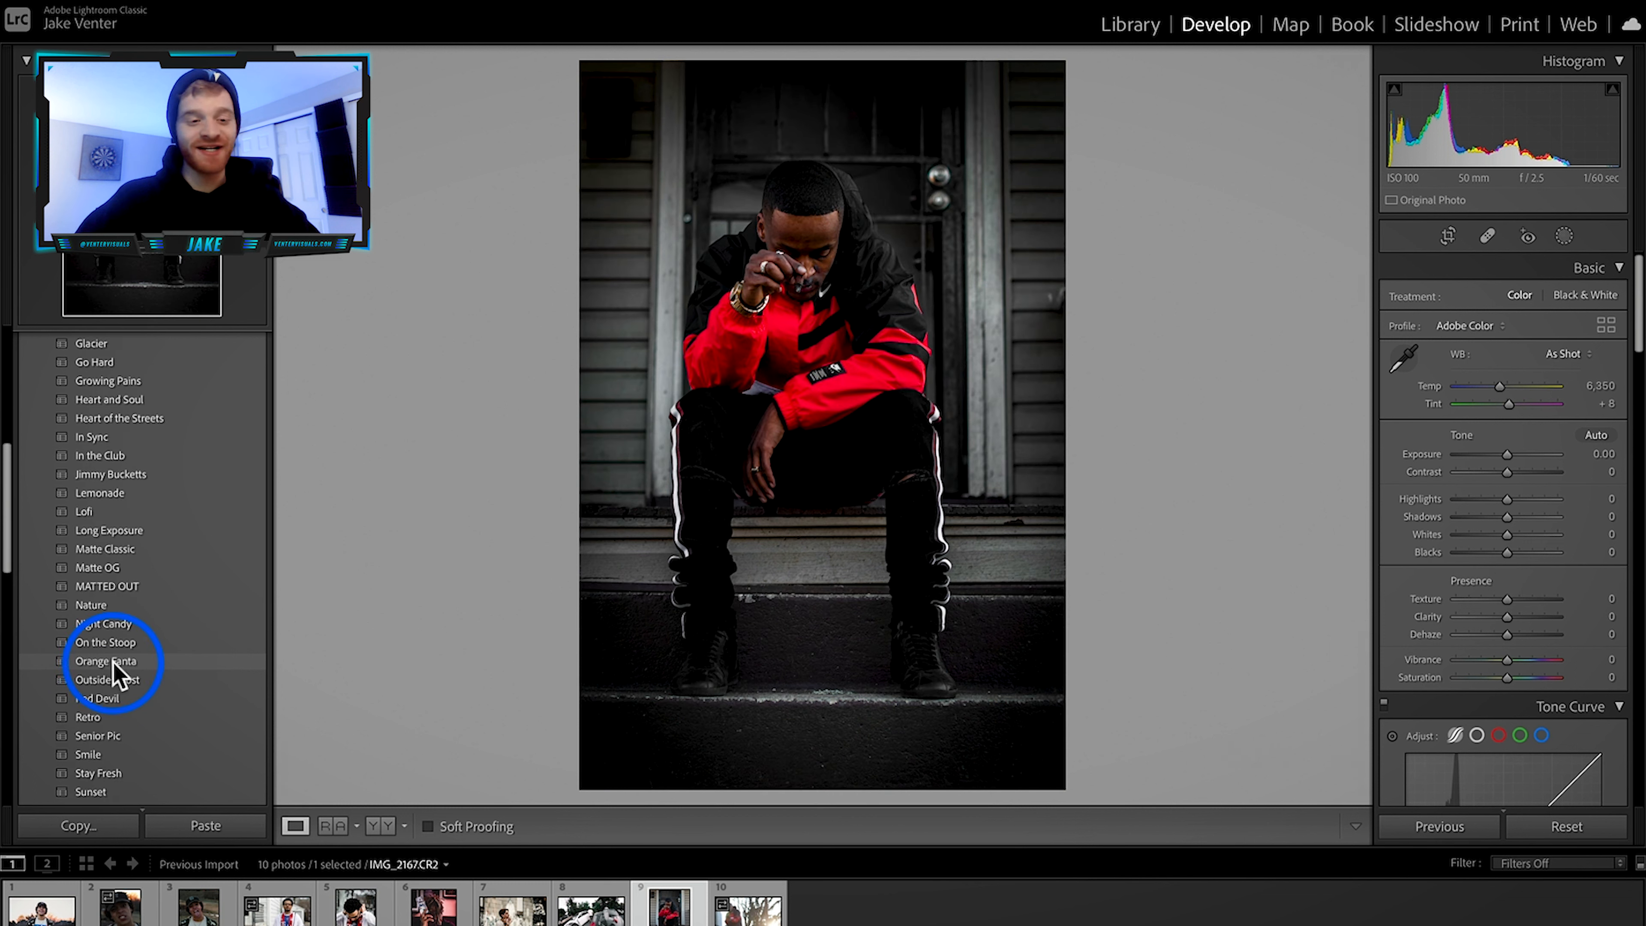
scroll(111, 678, up, 4)
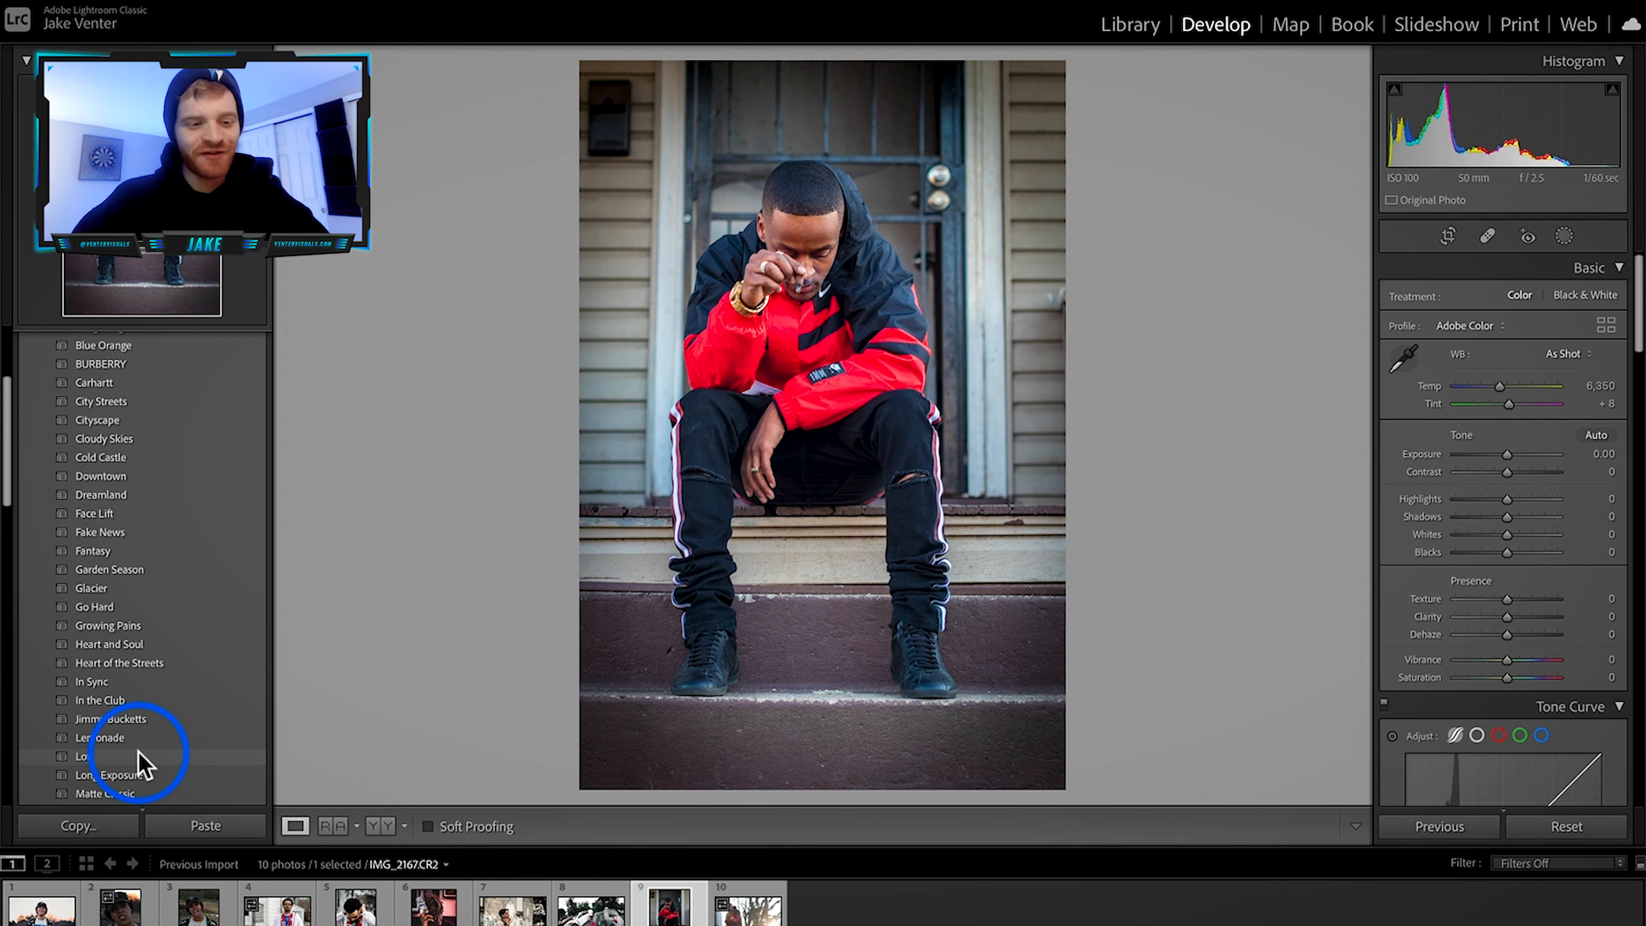
click(106, 757)
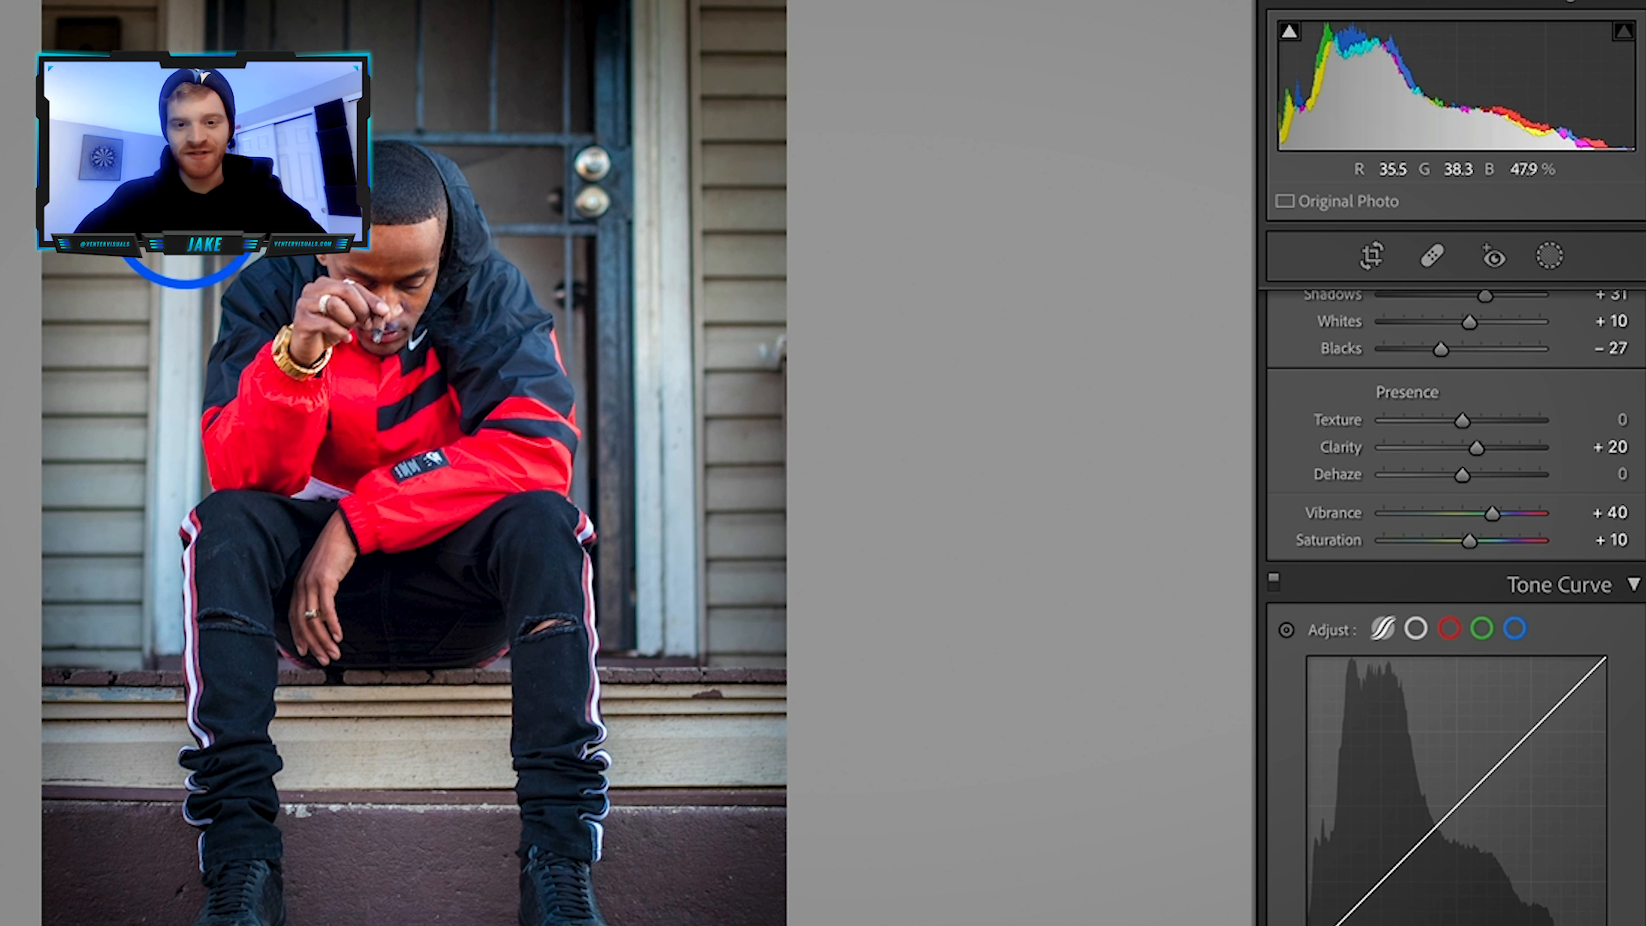
Step: Raise the blue tone curve's midpoint to input 122, output 133, and the red curve's midpoint to input 133, output 140
click(1514, 629)
drag(1449, 814, 1450, 799)
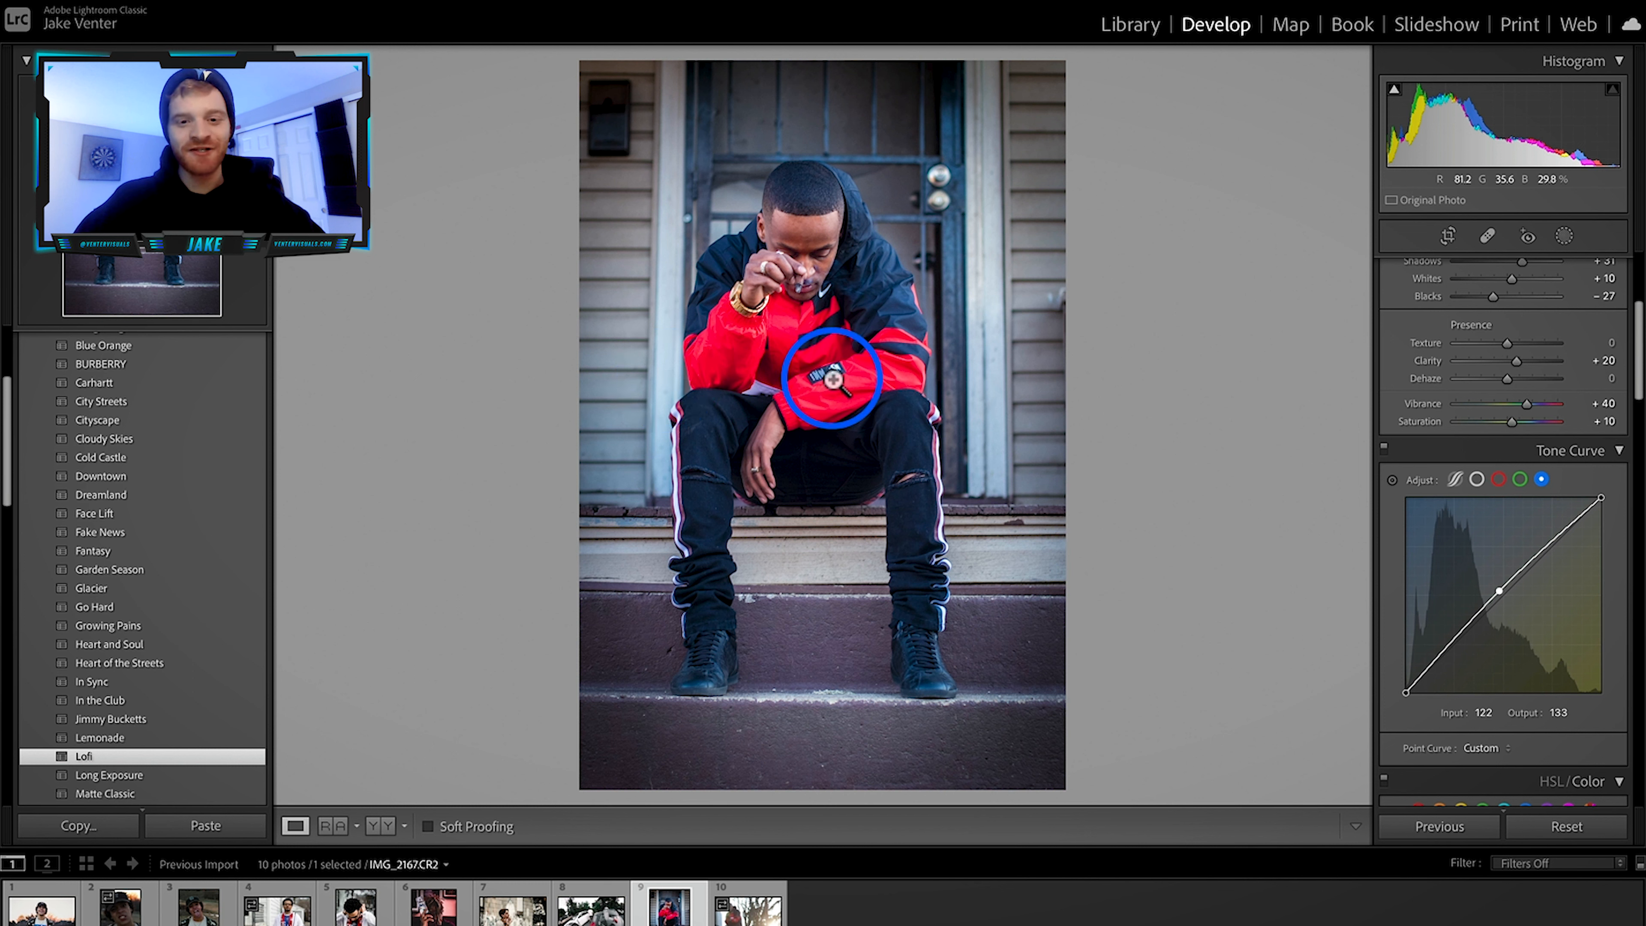
click(1501, 480)
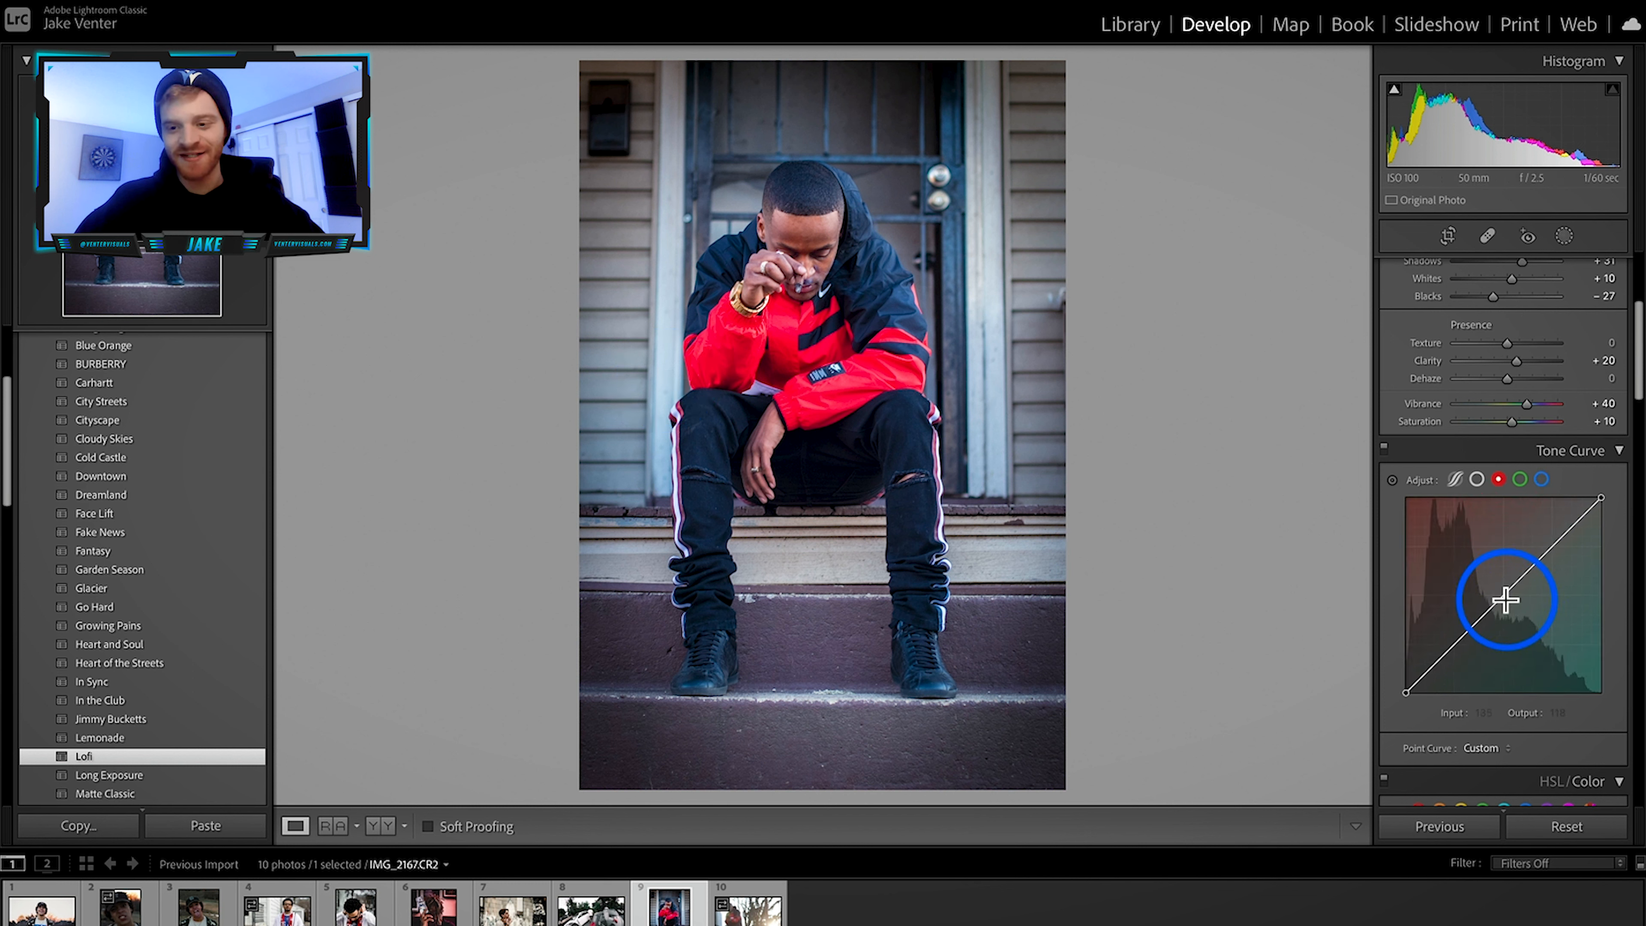
drag(1504, 594, 1505, 600)
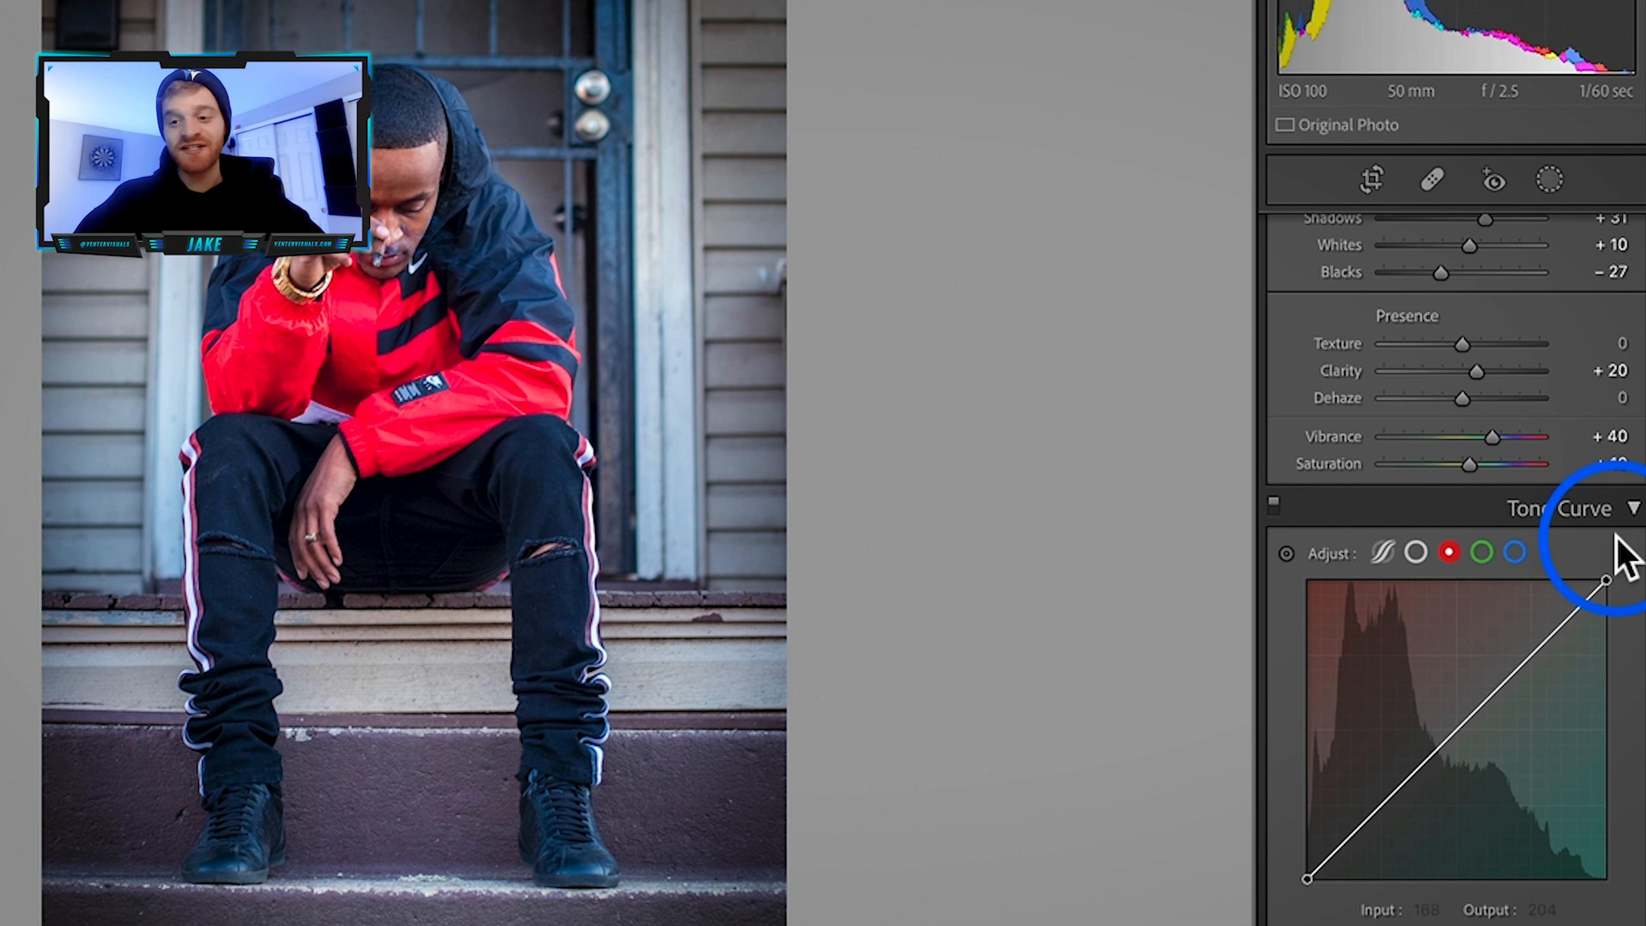
drag(1472, 721, 1462, 713)
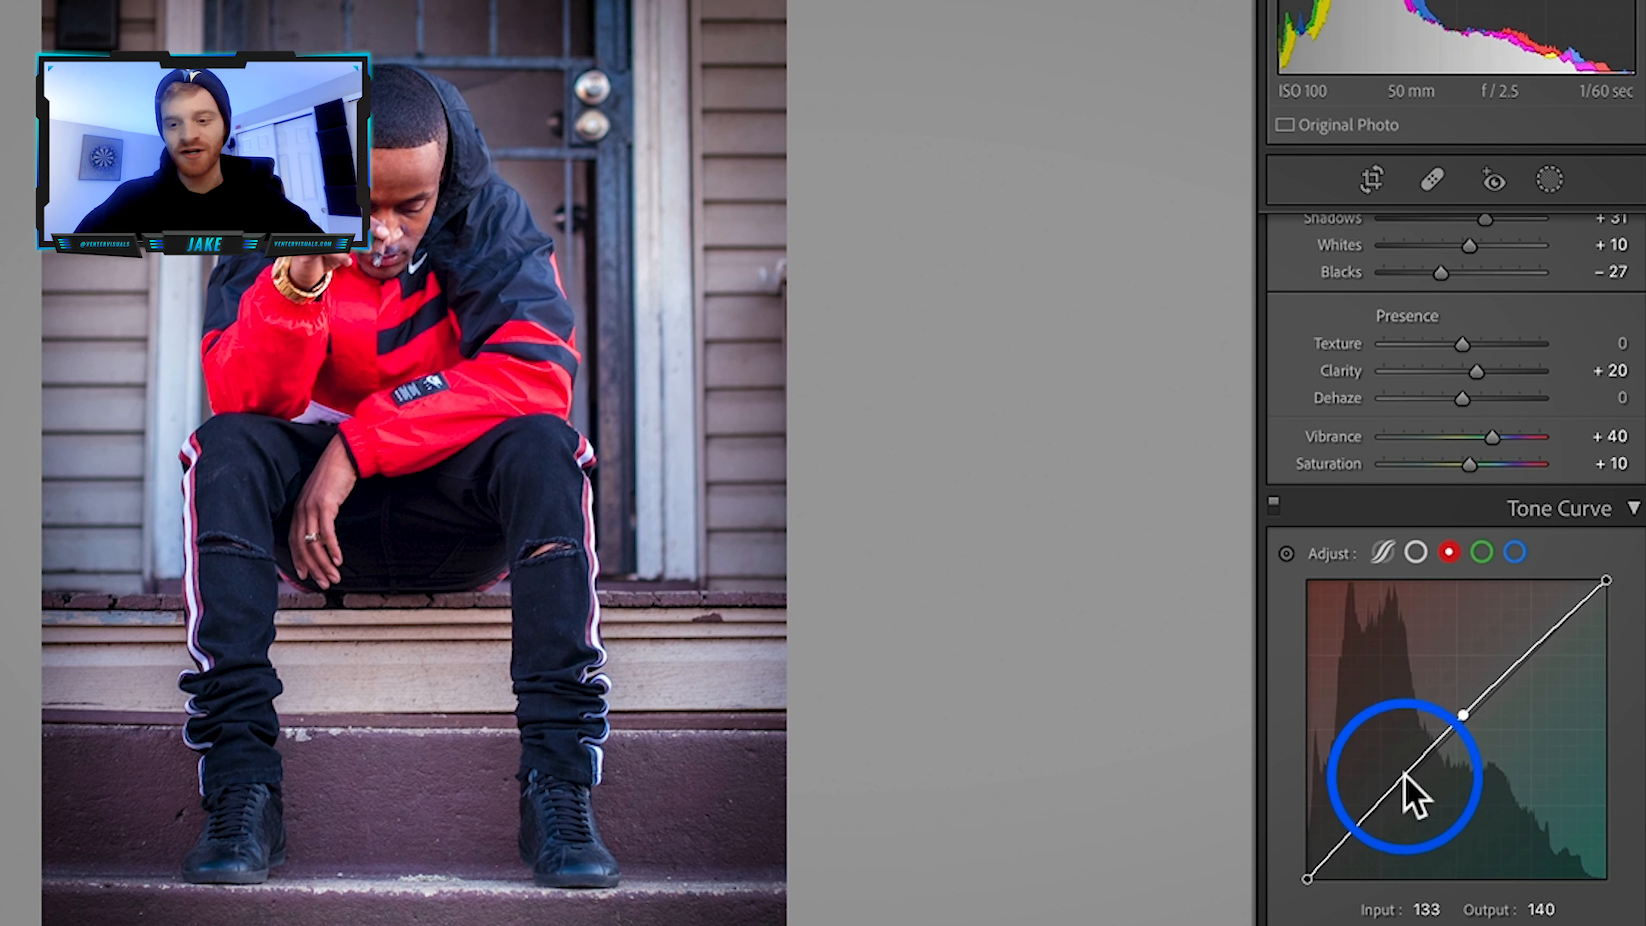
Step: Add a lower anchor point to the red tone curve and place an upper point at input 185, output 175
drag(1406, 774, 1407, 777)
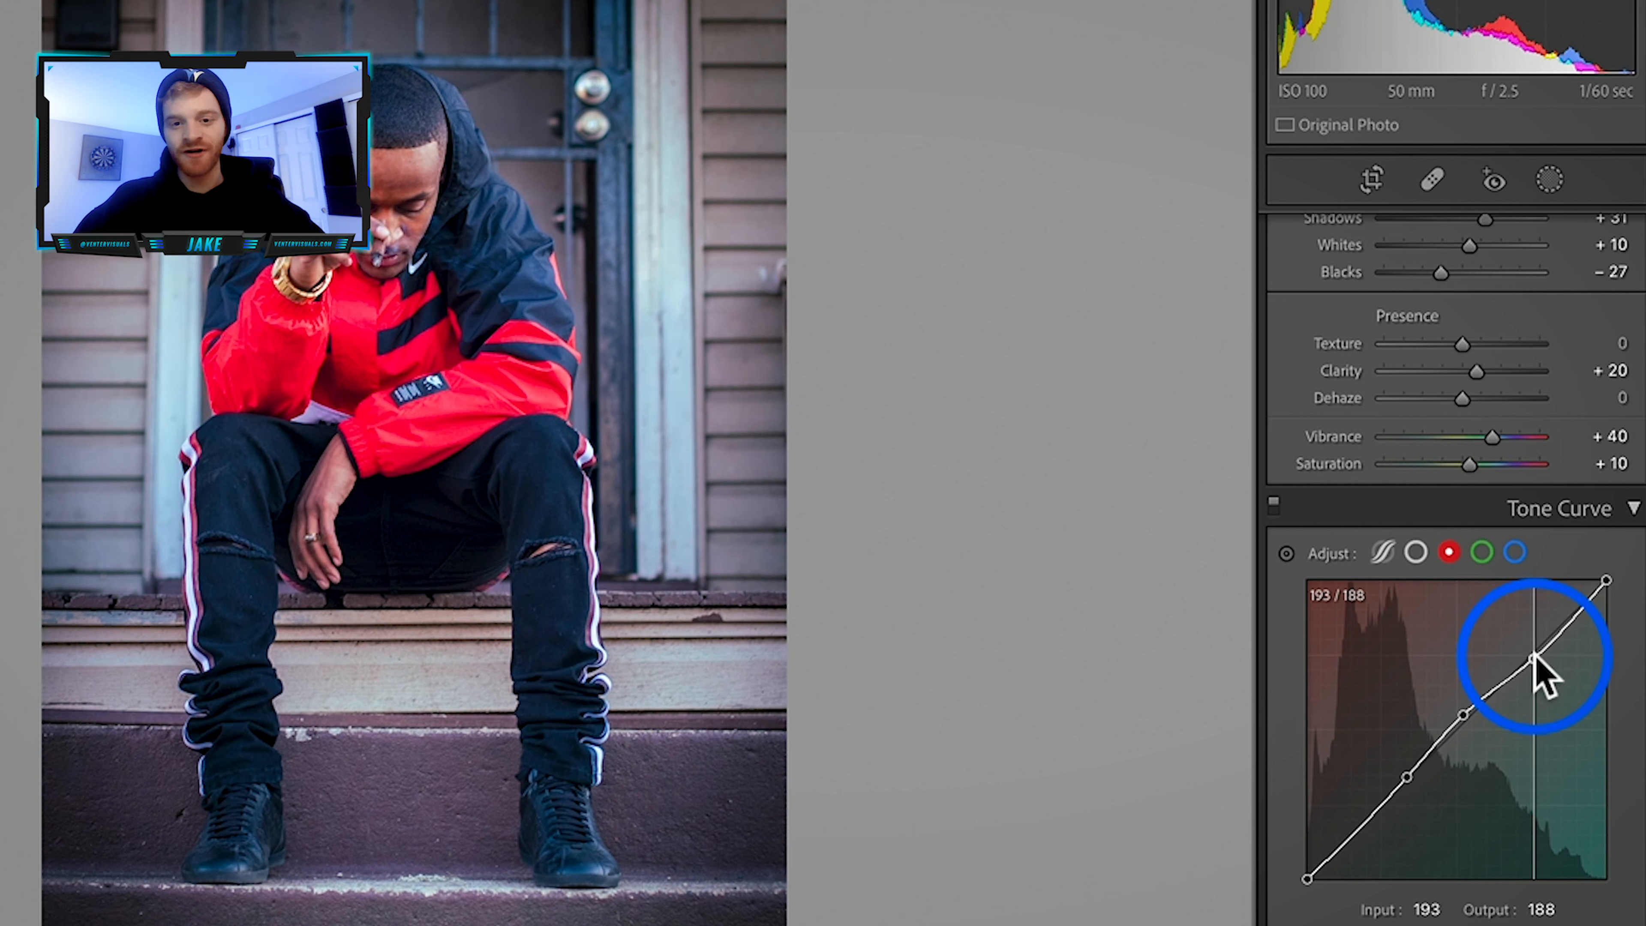
drag(1534, 657, 1519, 634)
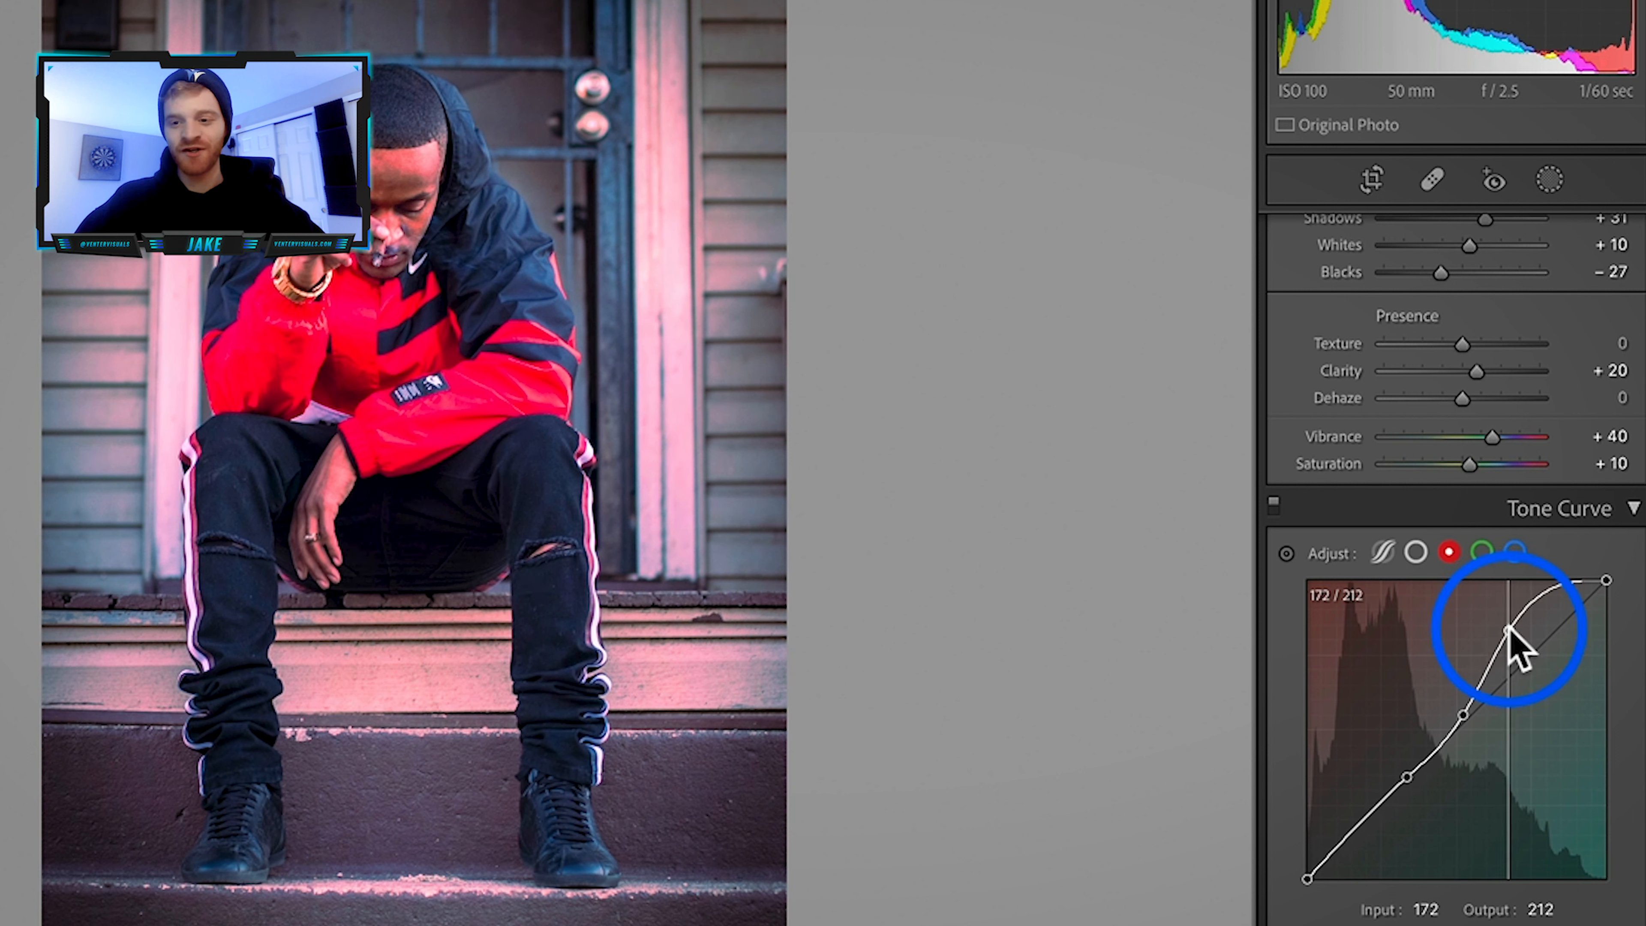
mouse_move(1524, 648)
mouse_down()
mouse_move(1574, 735)
mouse_move(1549, 725)
mouse_move(1517, 658)
mouse_up()
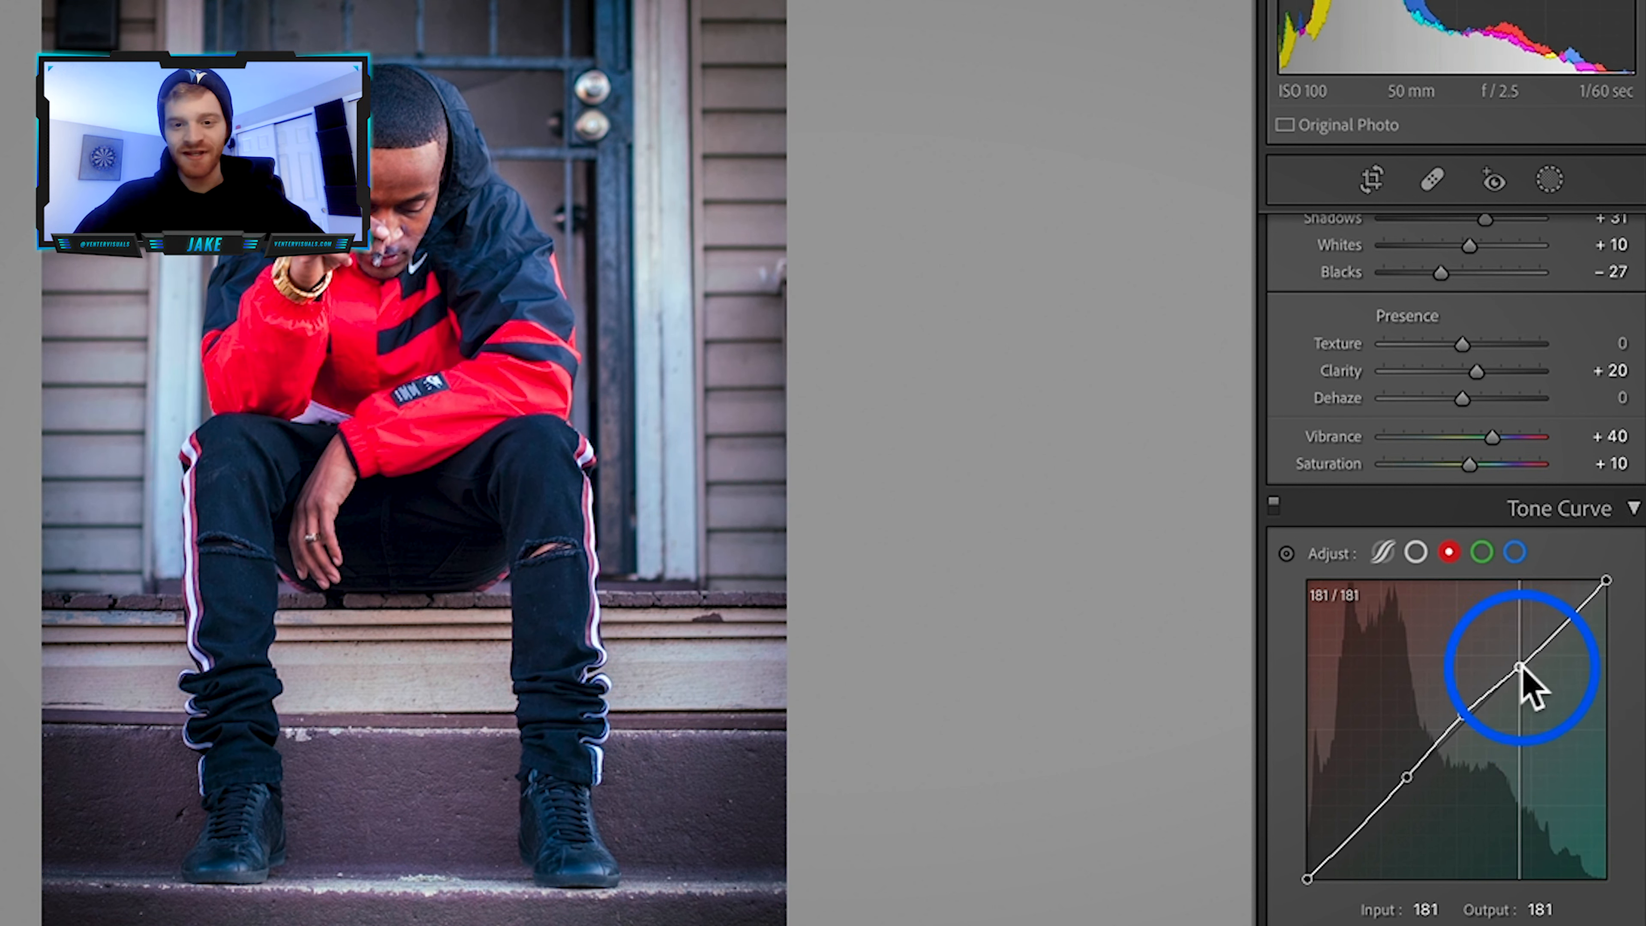
drag(1513, 656, 1527, 673)
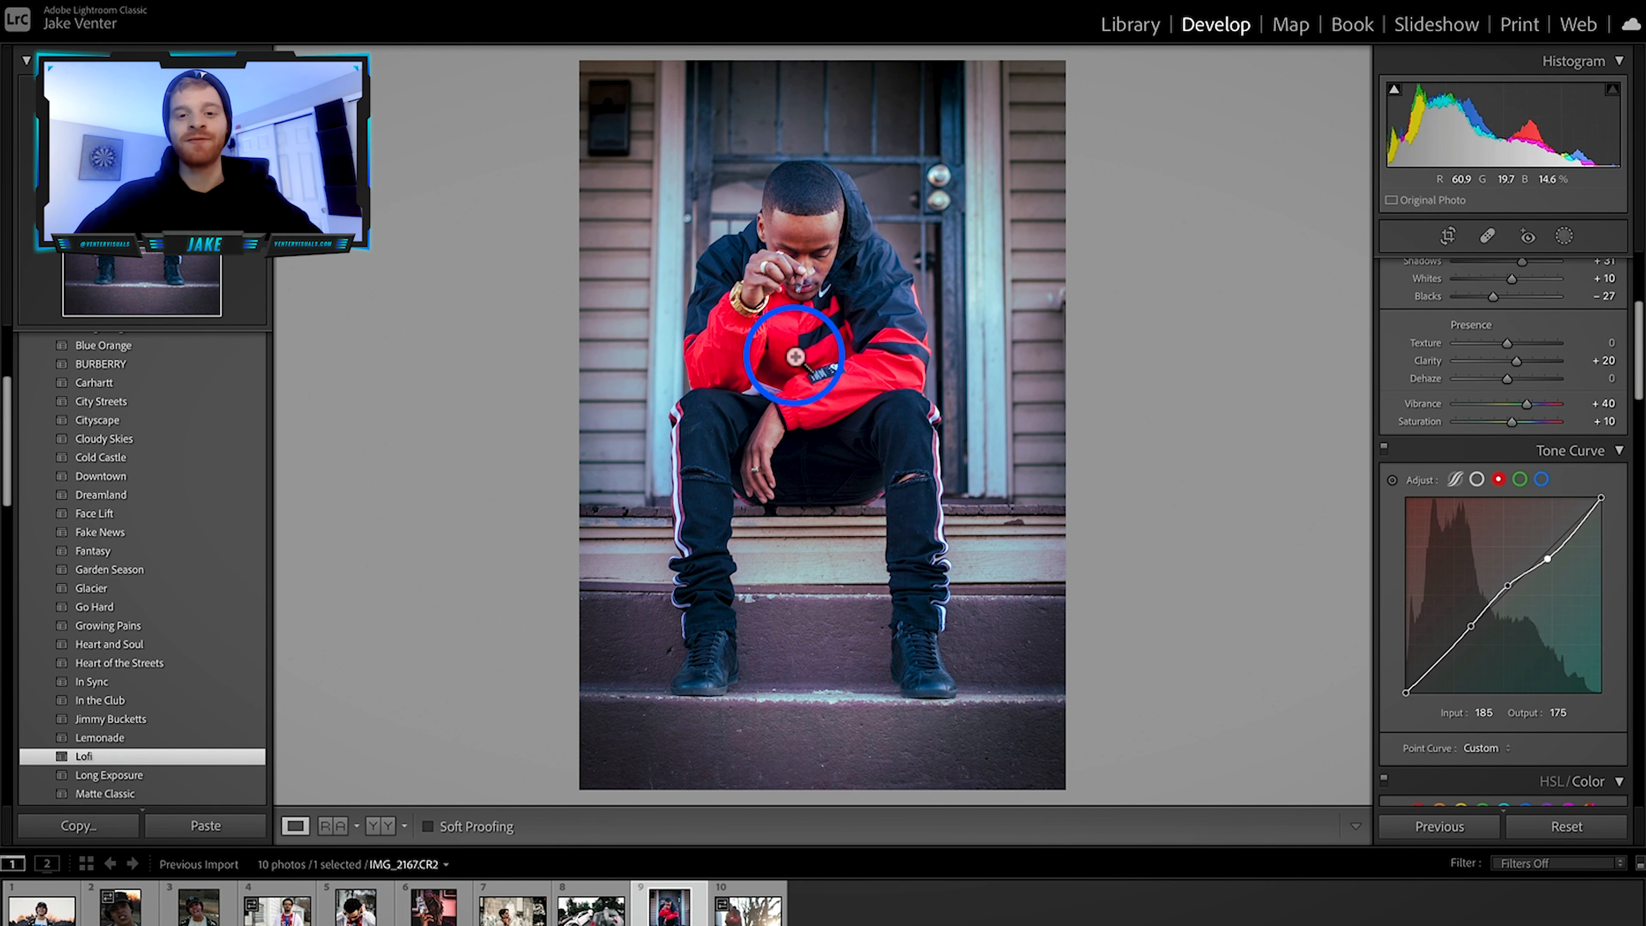
scroll(1525, 705, down, 6)
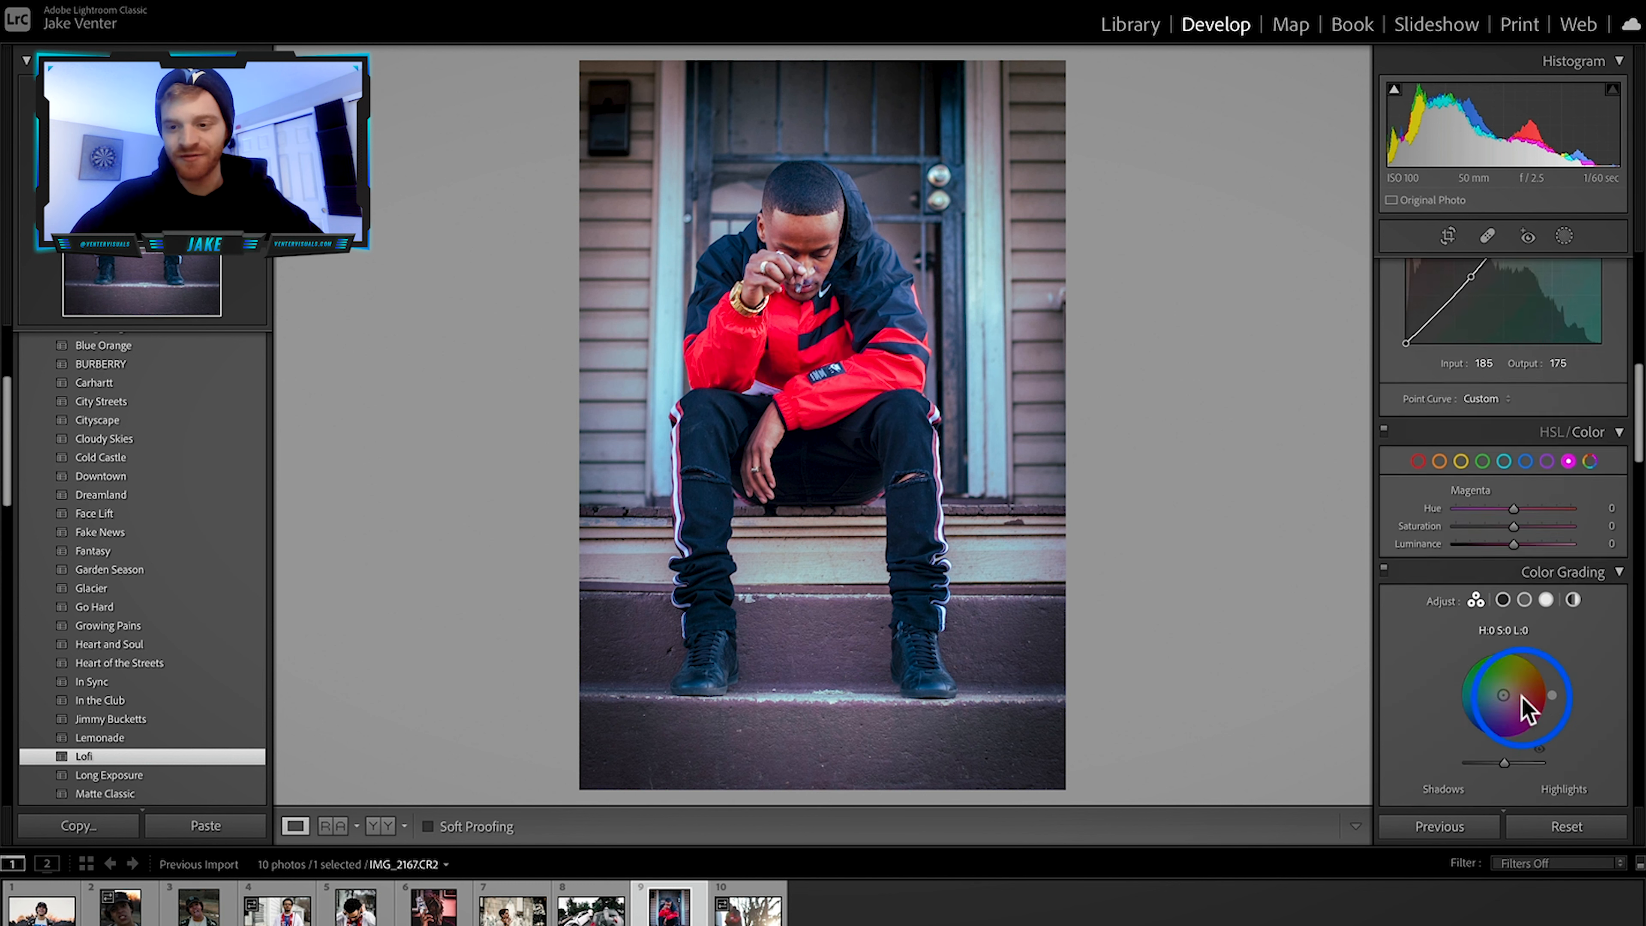
Step: Add grain, trying amount 40, size 5 and roughness 100 and settling on amount 30, size 15 and roughness 95
scroll(1525, 628, up, 10)
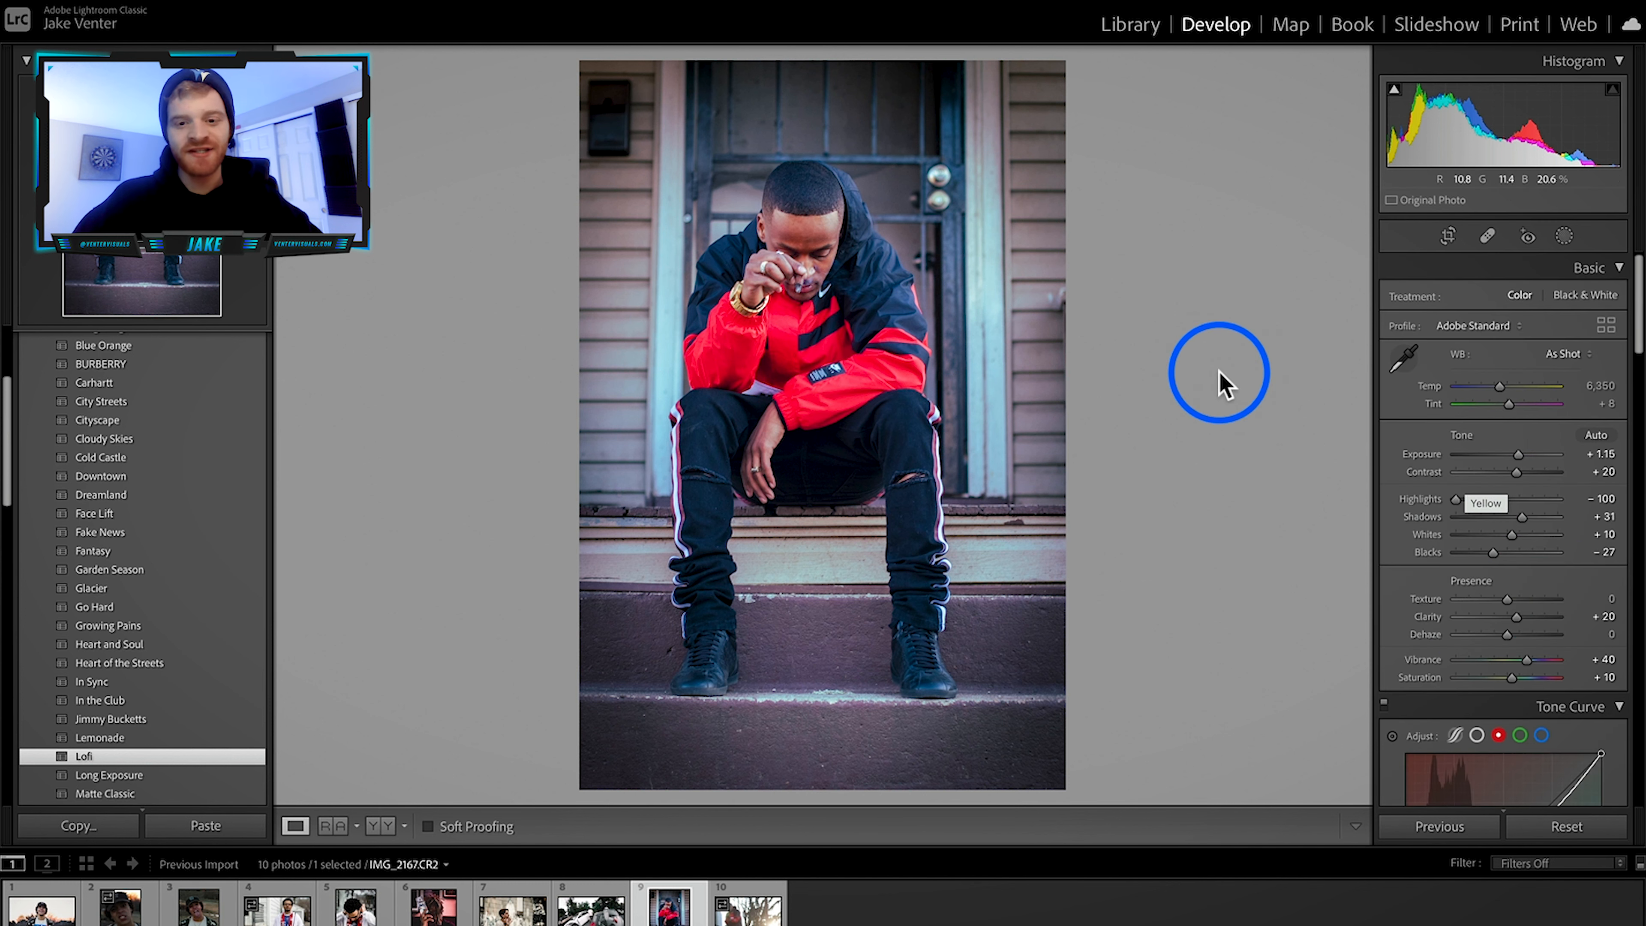
scroll(1508, 526, down, 6)
scroll(1505, 533, down, 8)
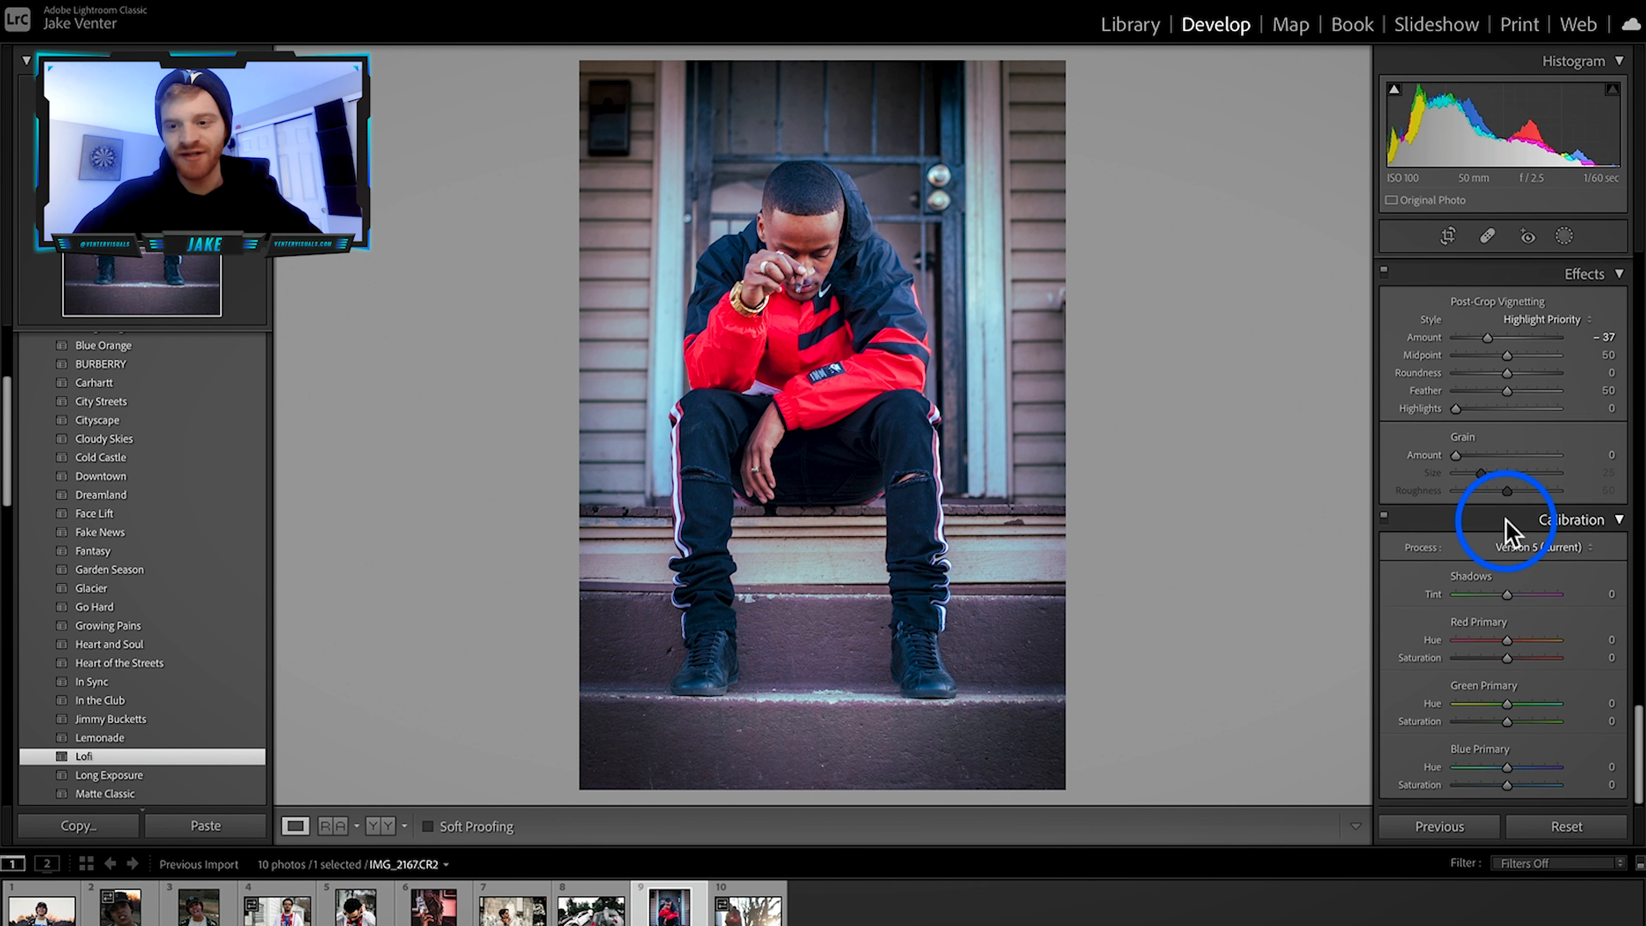
drag(1460, 527, 1490, 527)
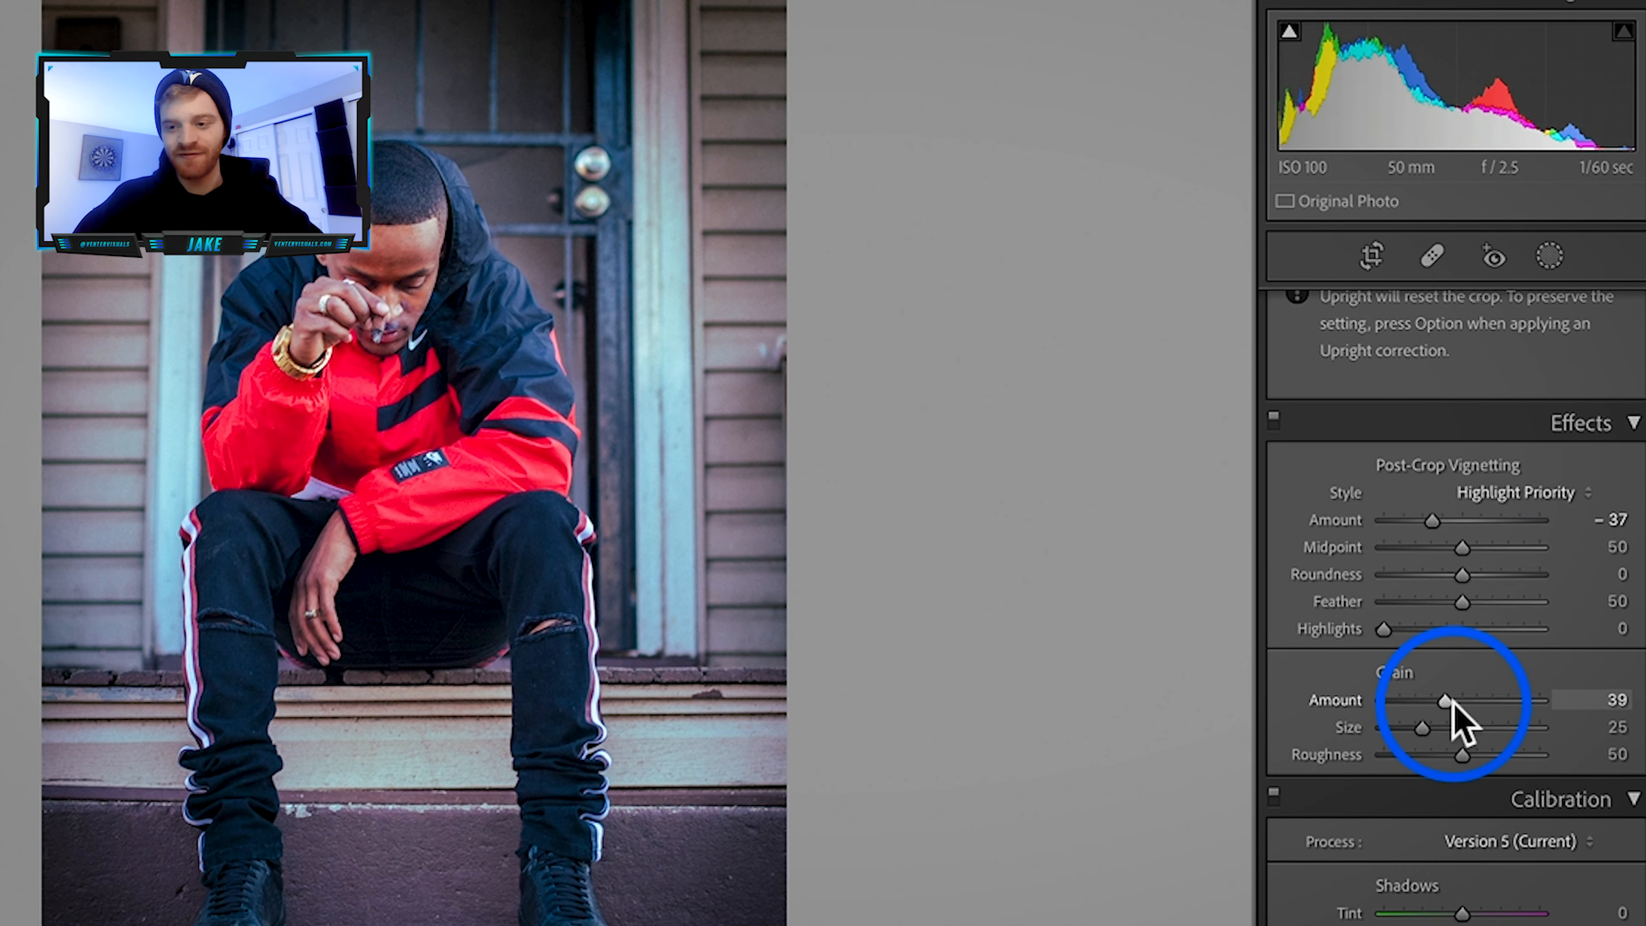
drag(1423, 727, 1401, 723)
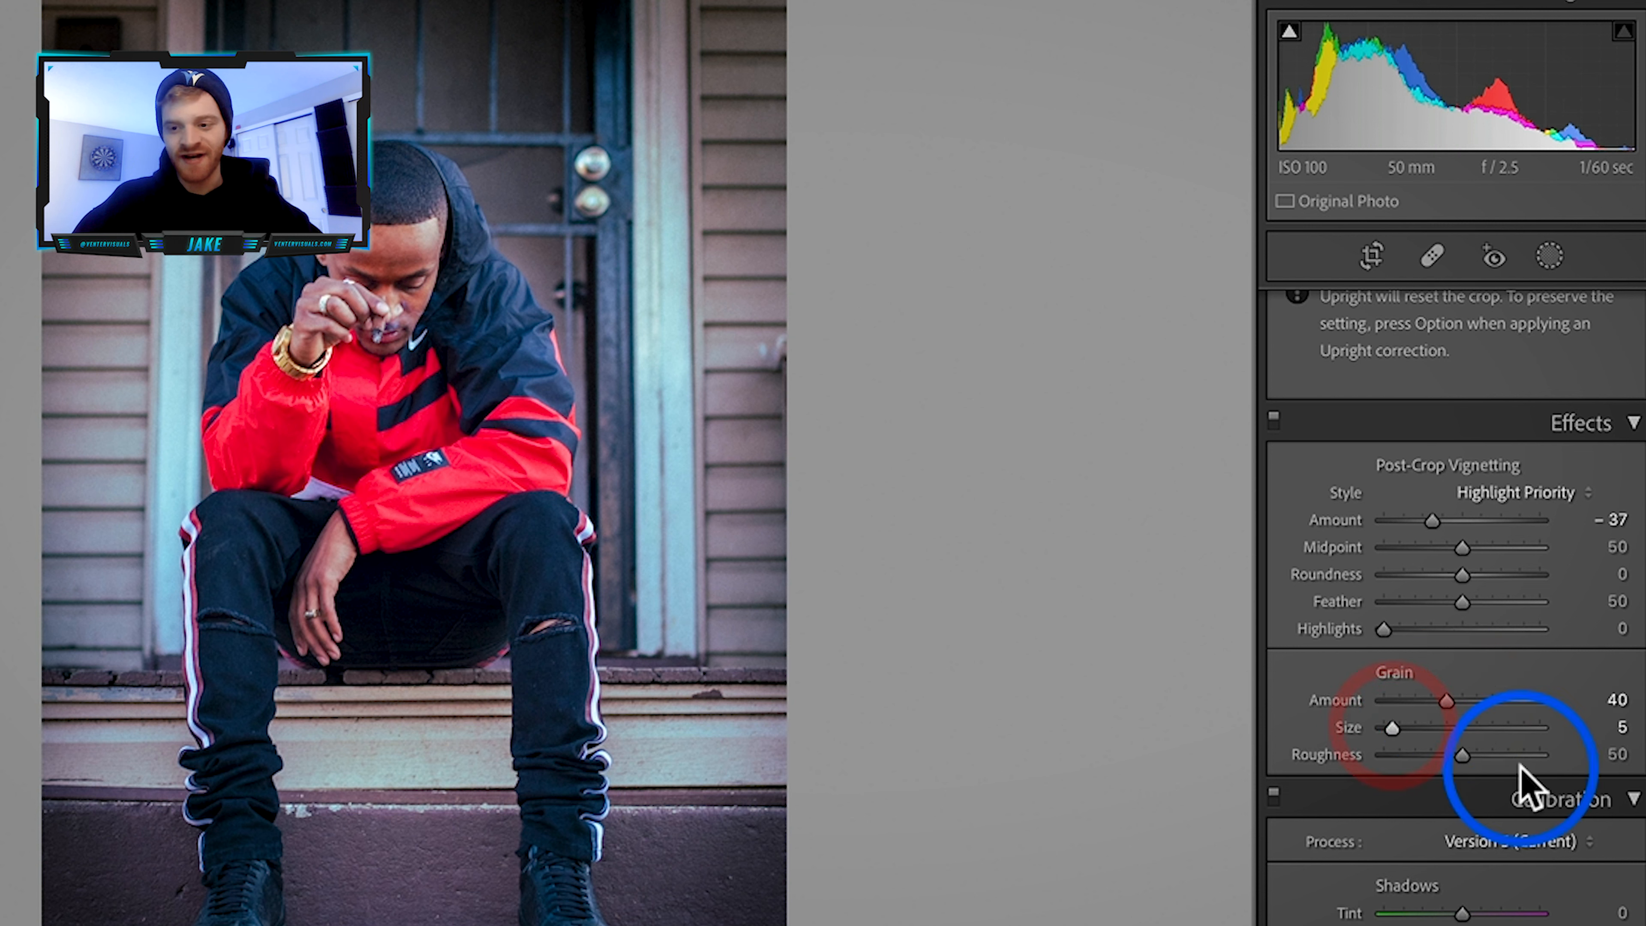
drag(1460, 755, 1526, 754)
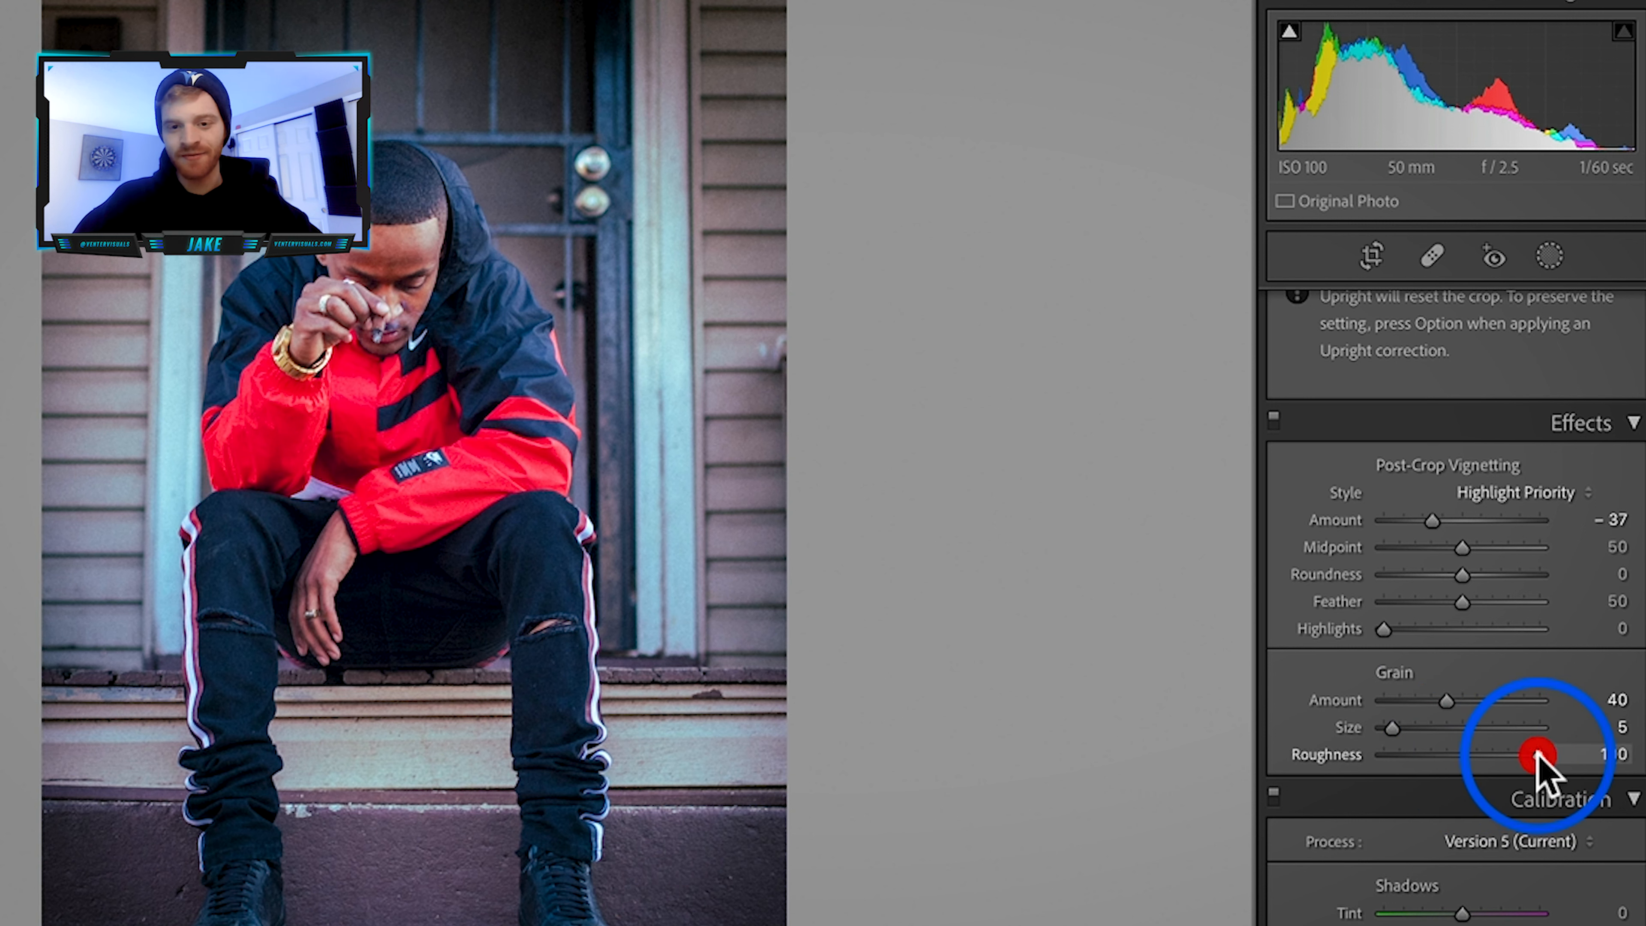
drag(716, 331, 593, 305)
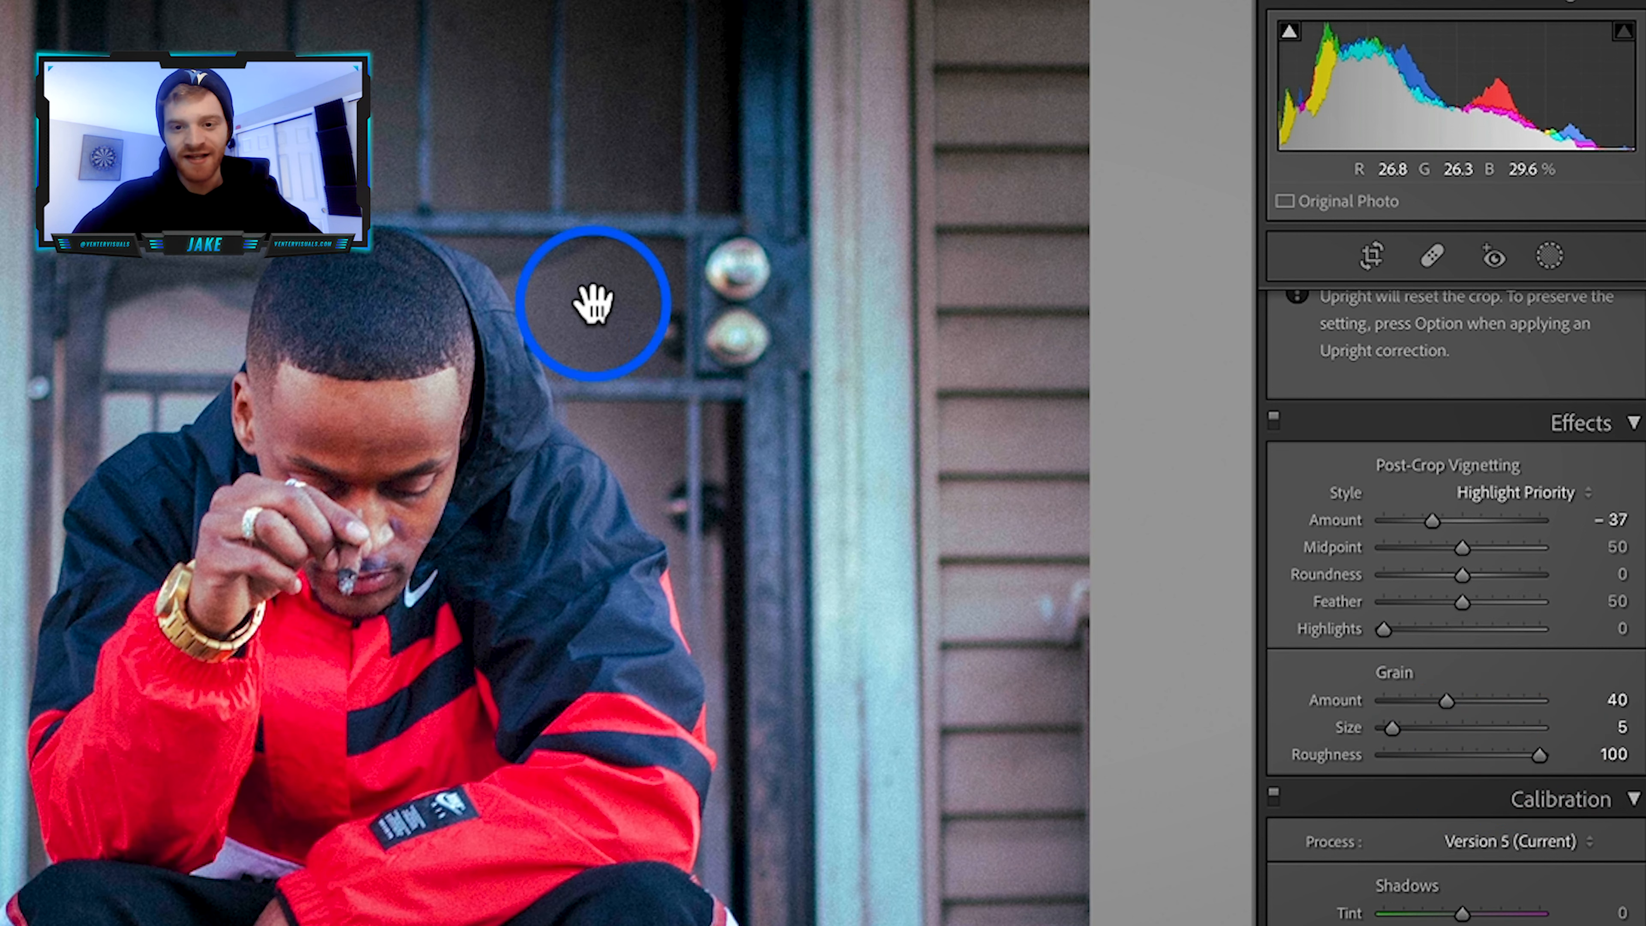
click(613, 432)
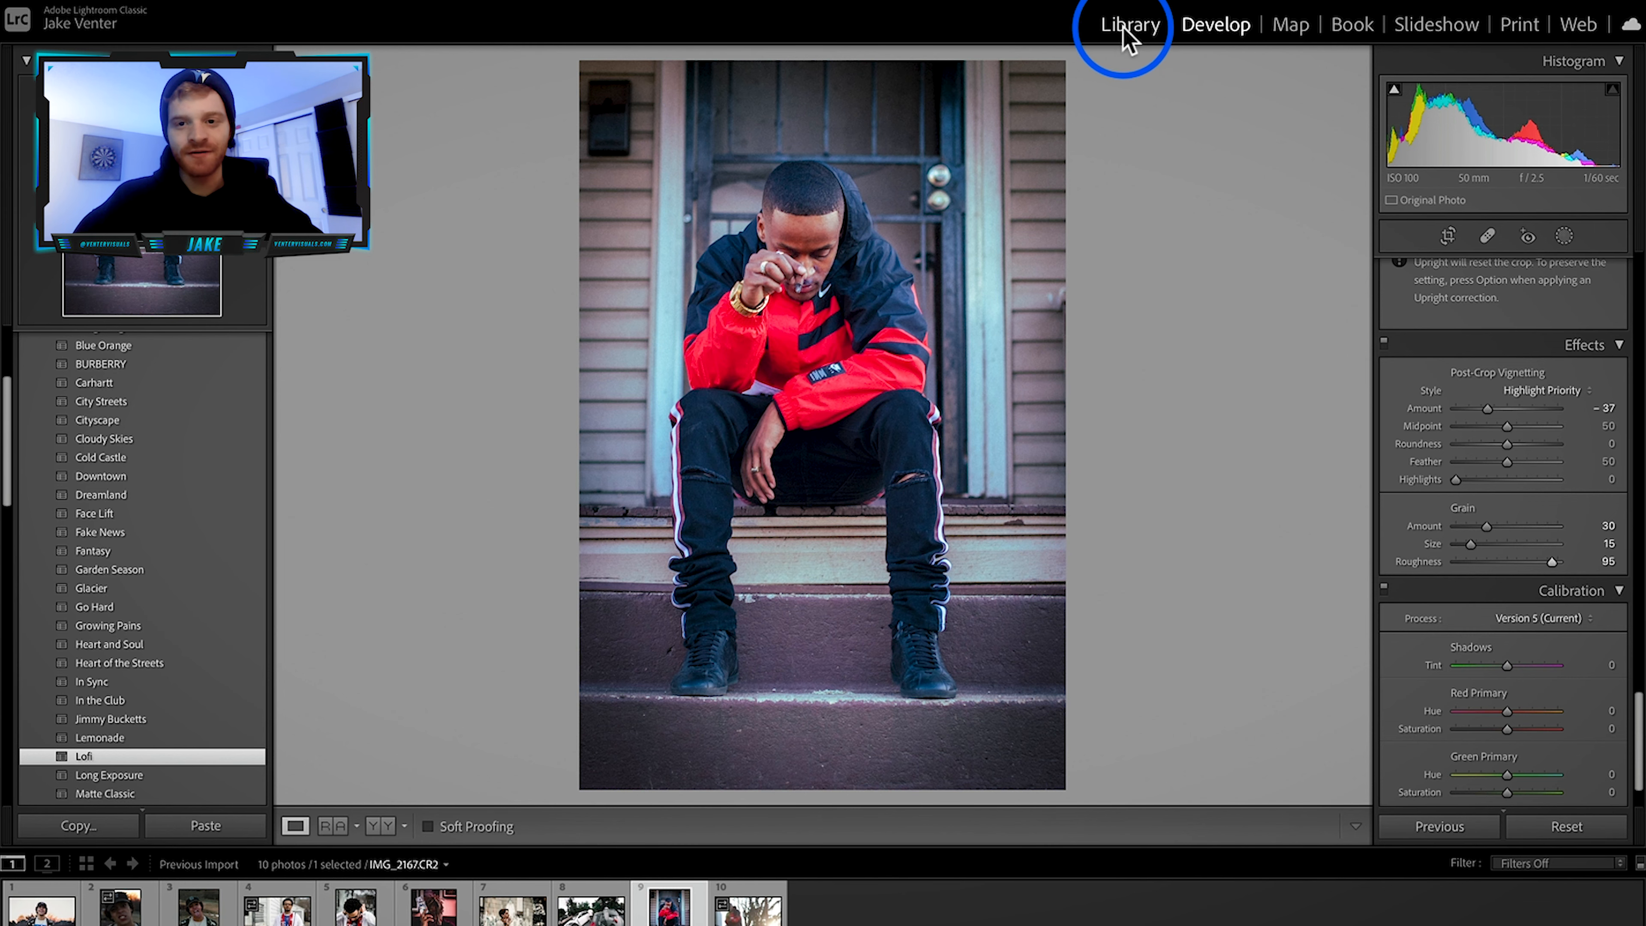
Step: Open the tenth photo, IMG_2224.CR2, for developing and apply the 4th of July preset to it
click(1128, 26)
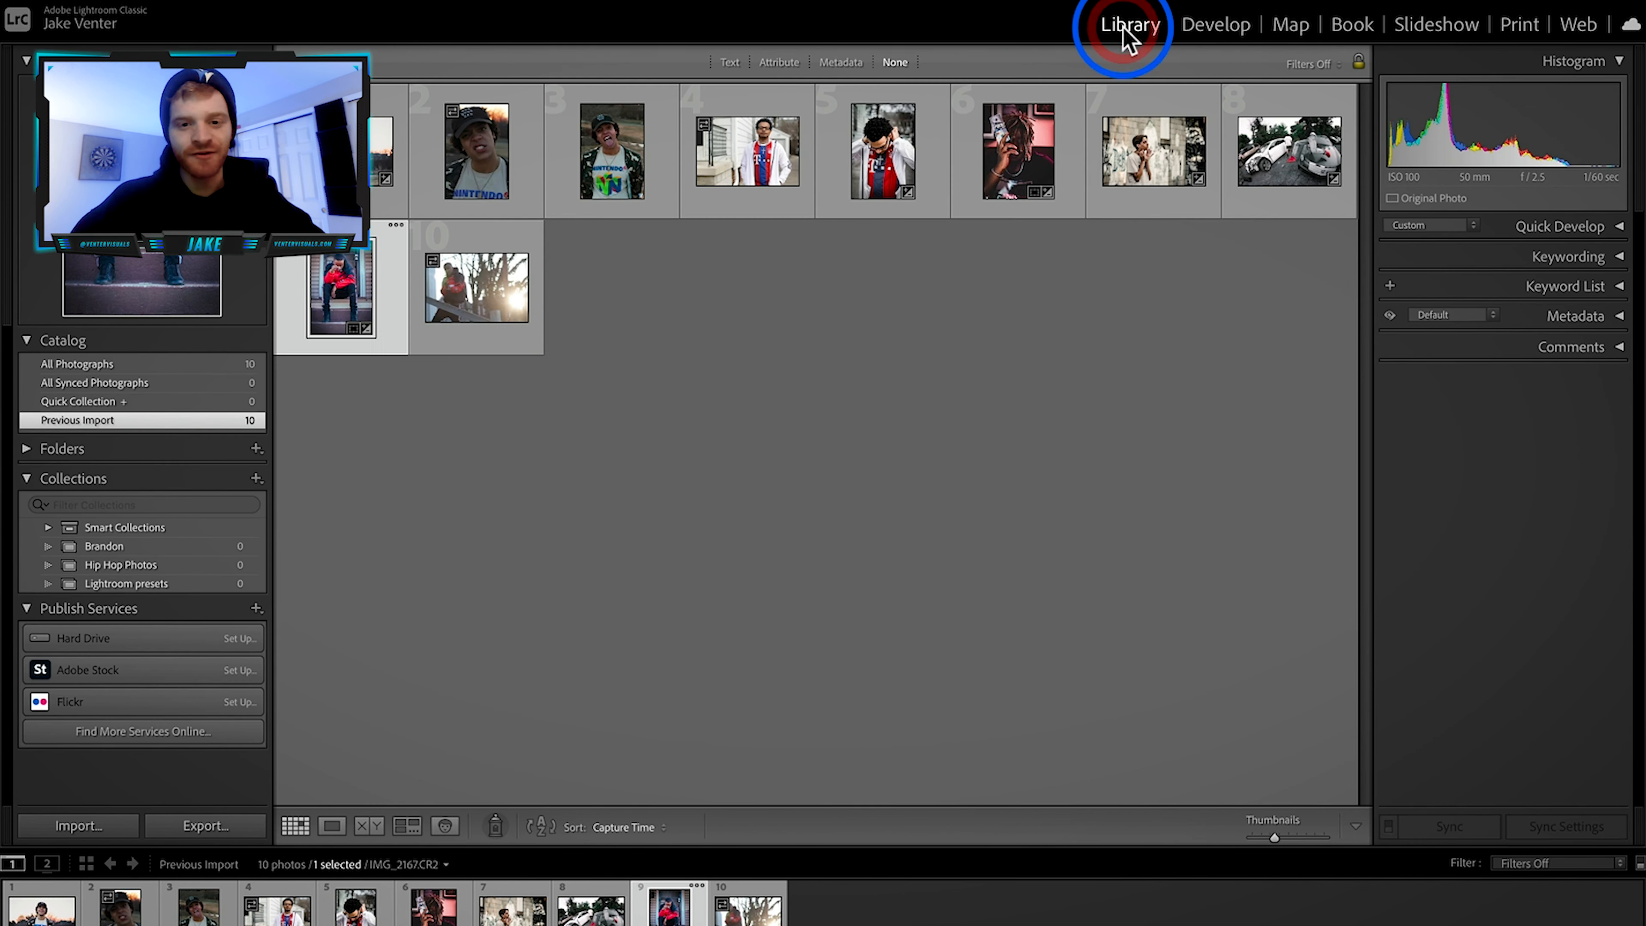
click(480, 289)
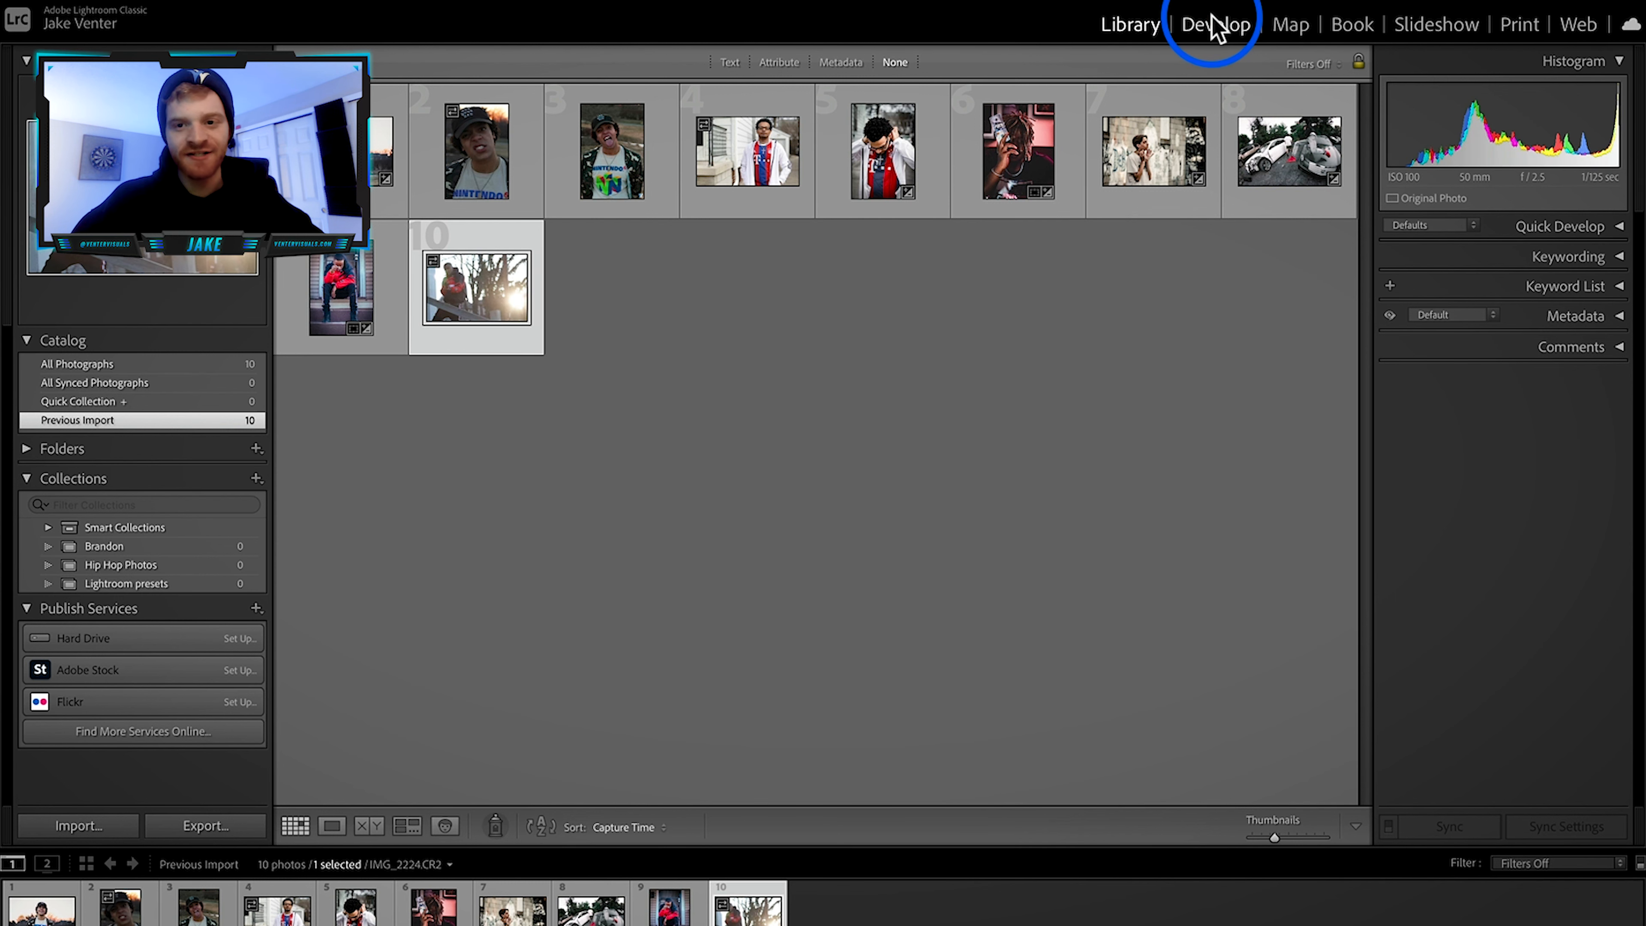
click(1217, 27)
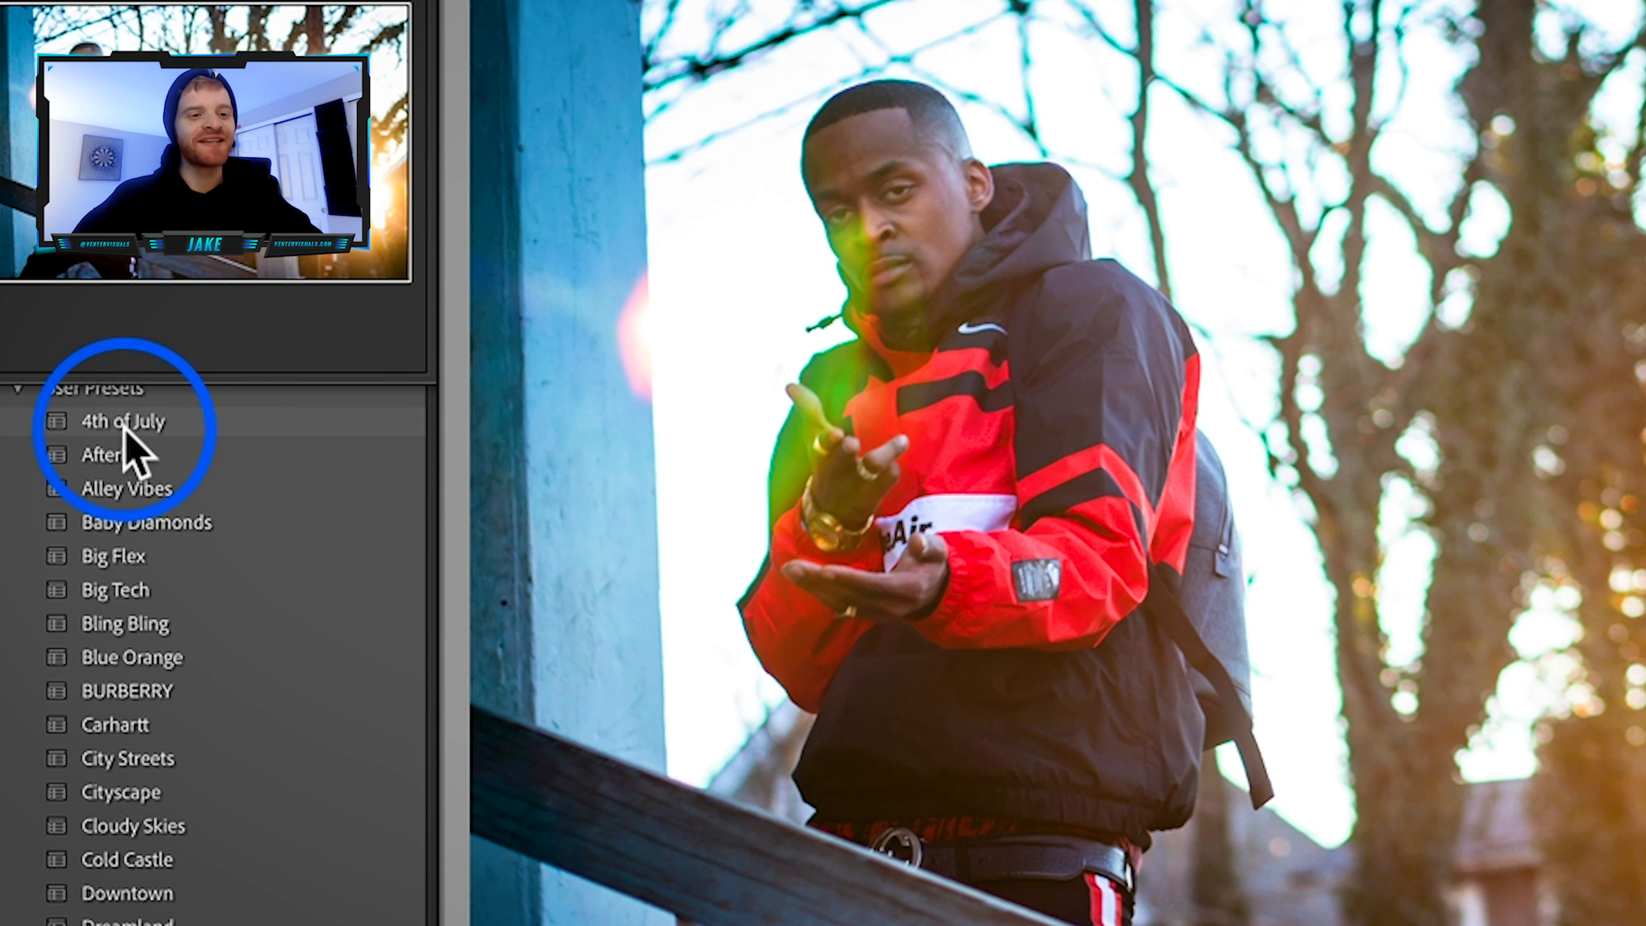
scroll(130, 433, up, 1)
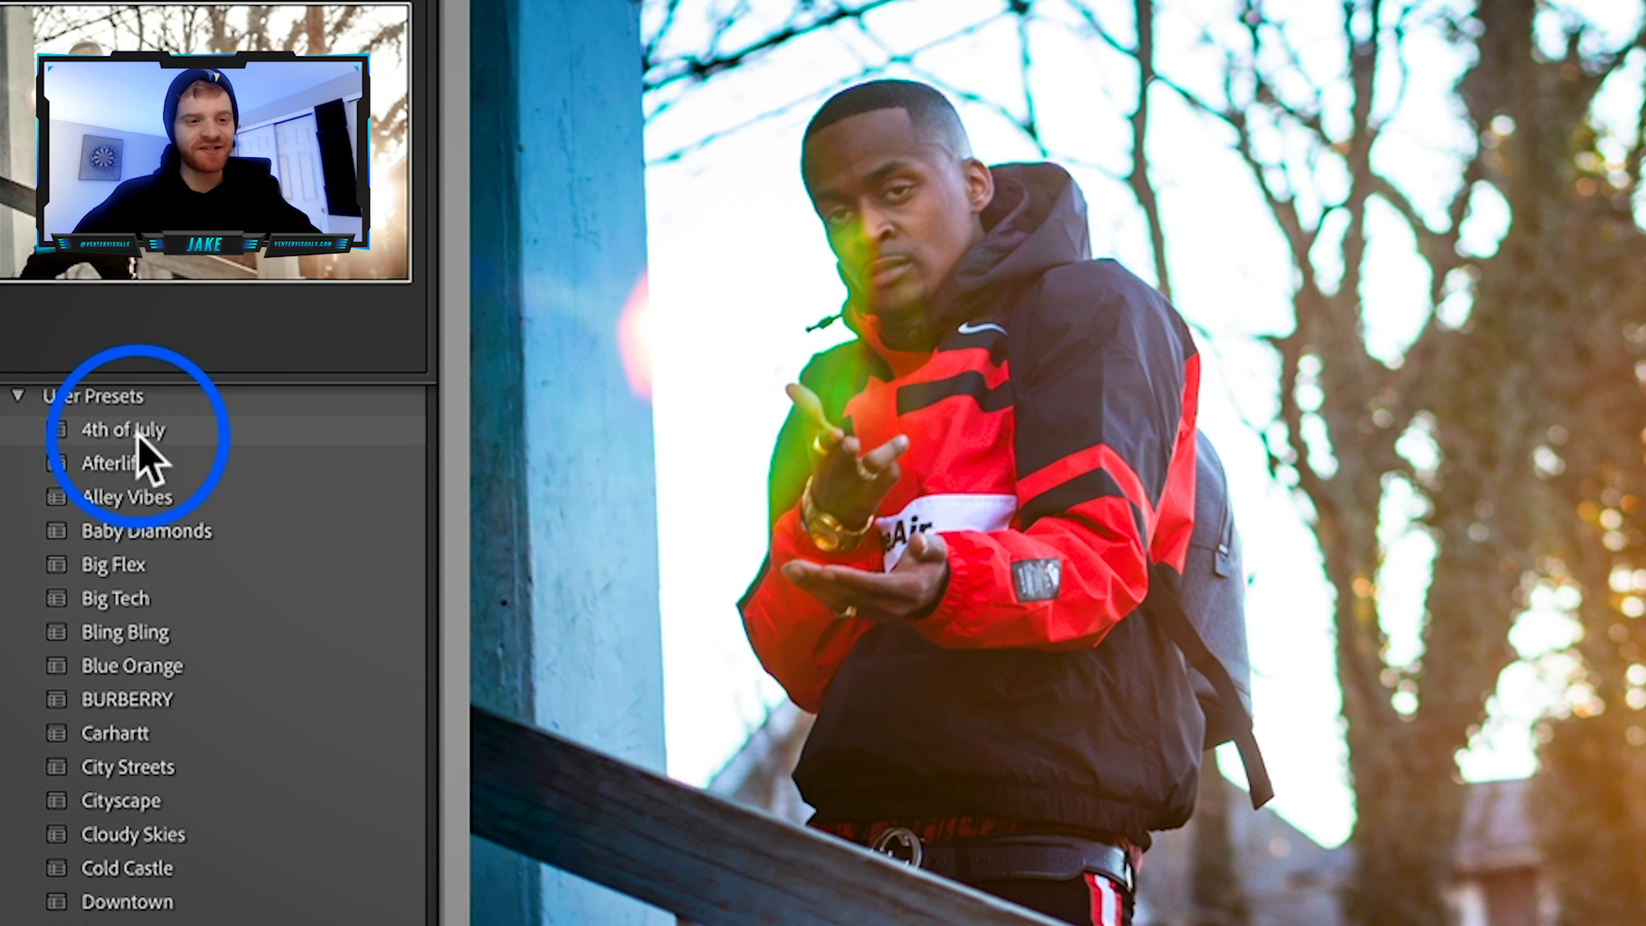
click(137, 434)
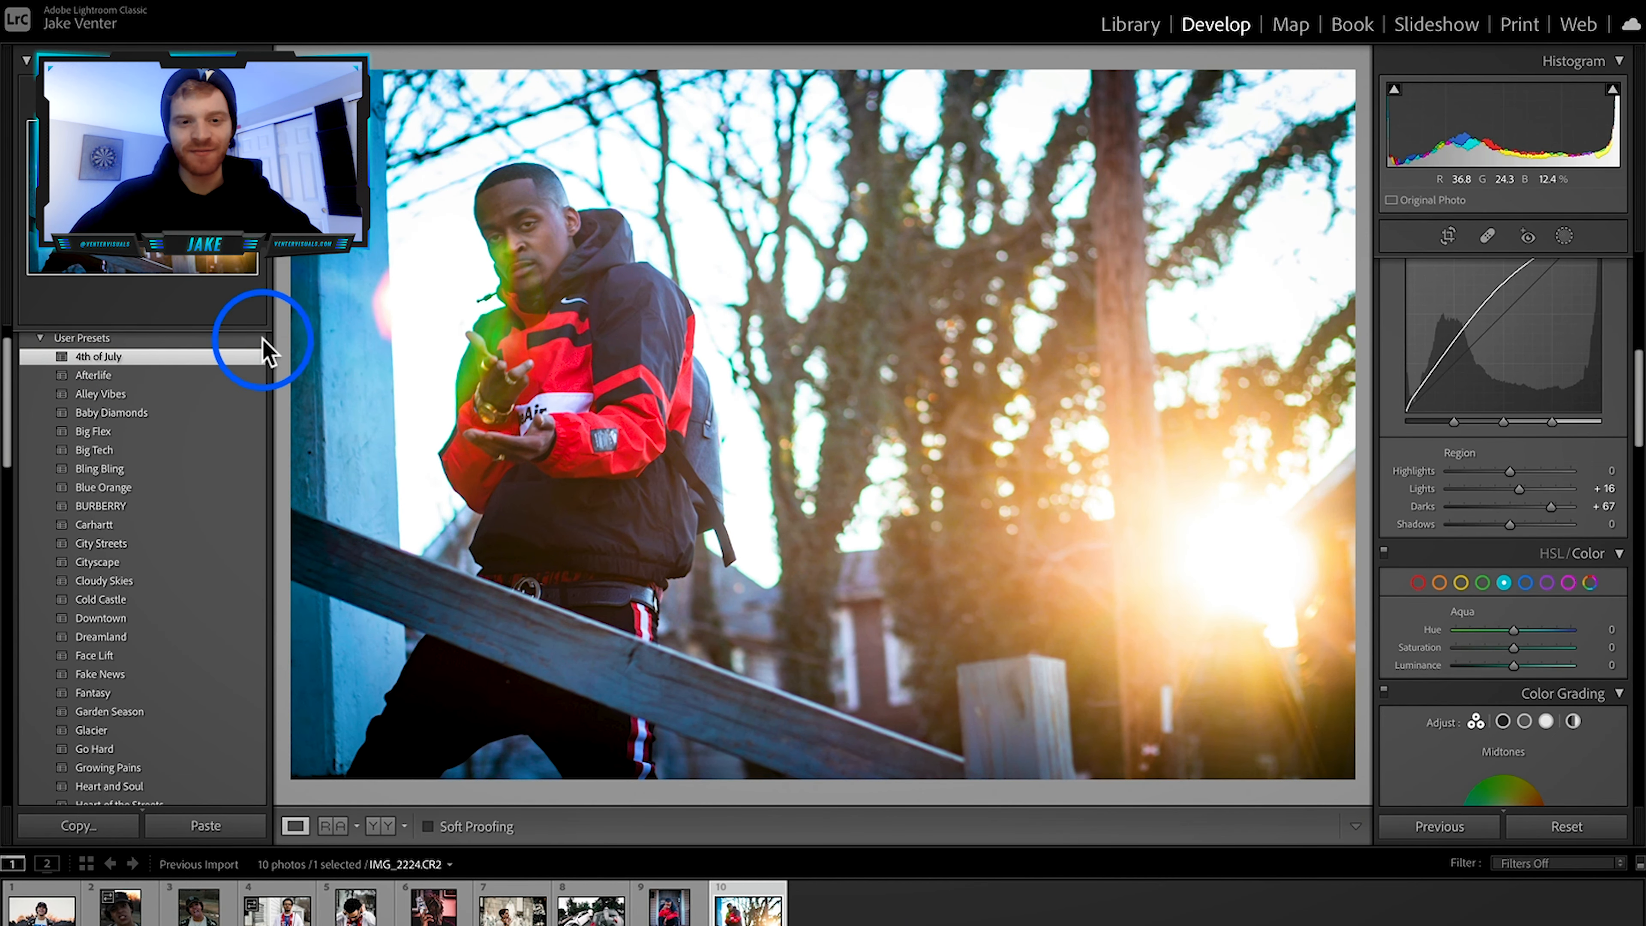
Step: Raise the sunset photo's contrast to +40 and its vibrance to +35
scroll(1456, 331, up, 10)
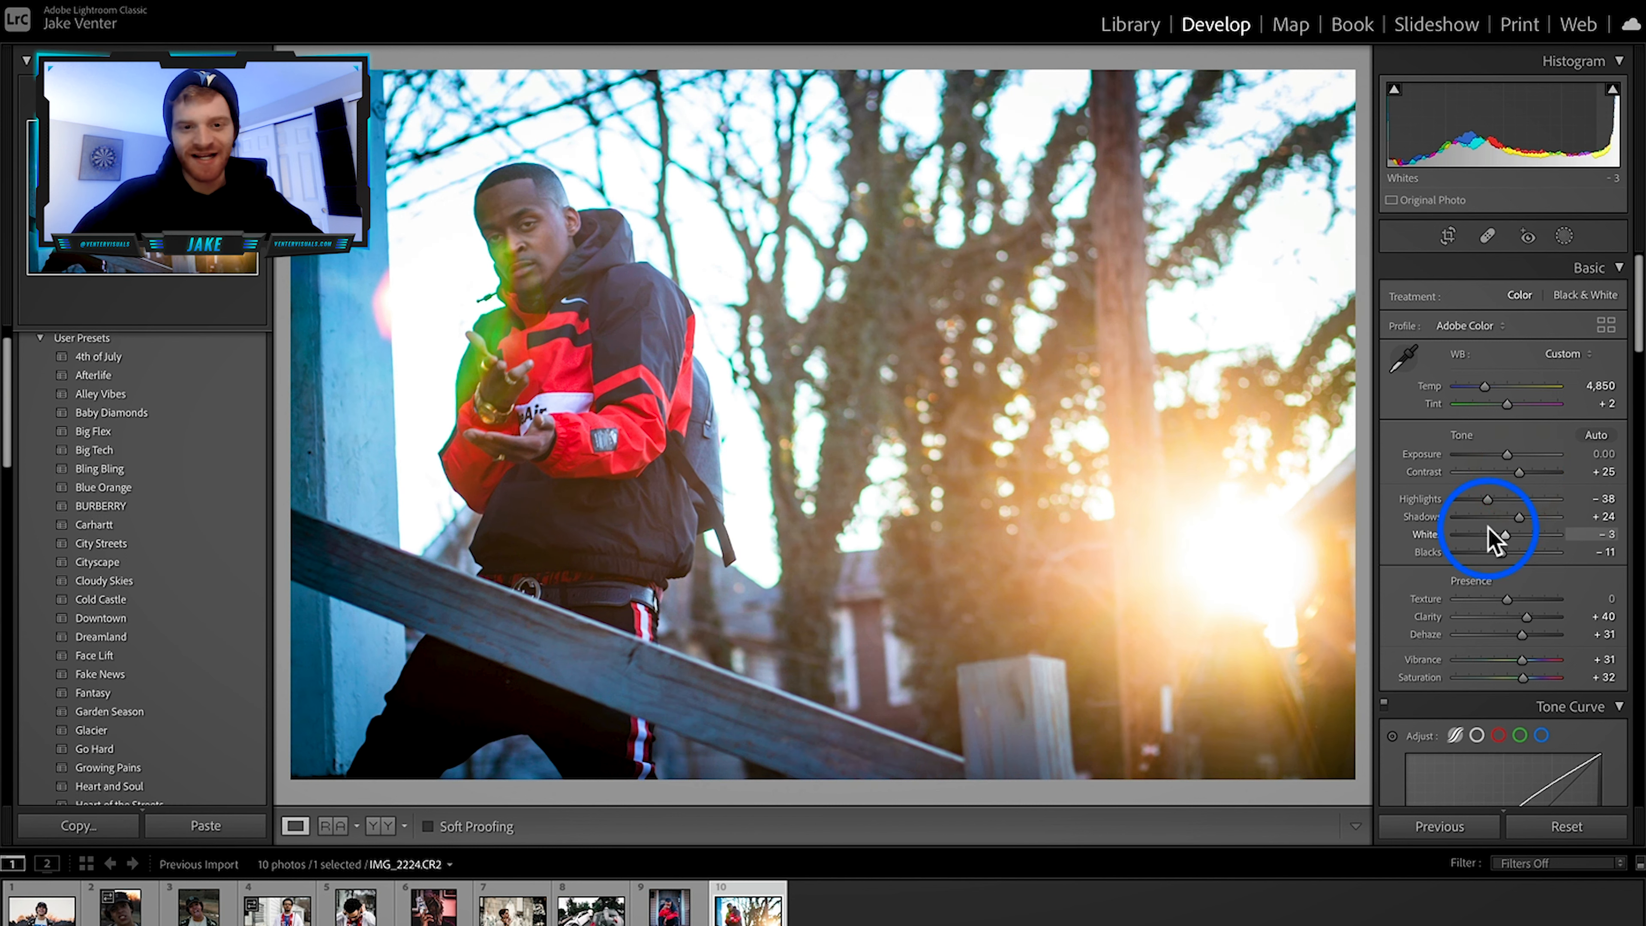
scroll(1519, 476, down, 1)
drag(1518, 459, 1589, 459)
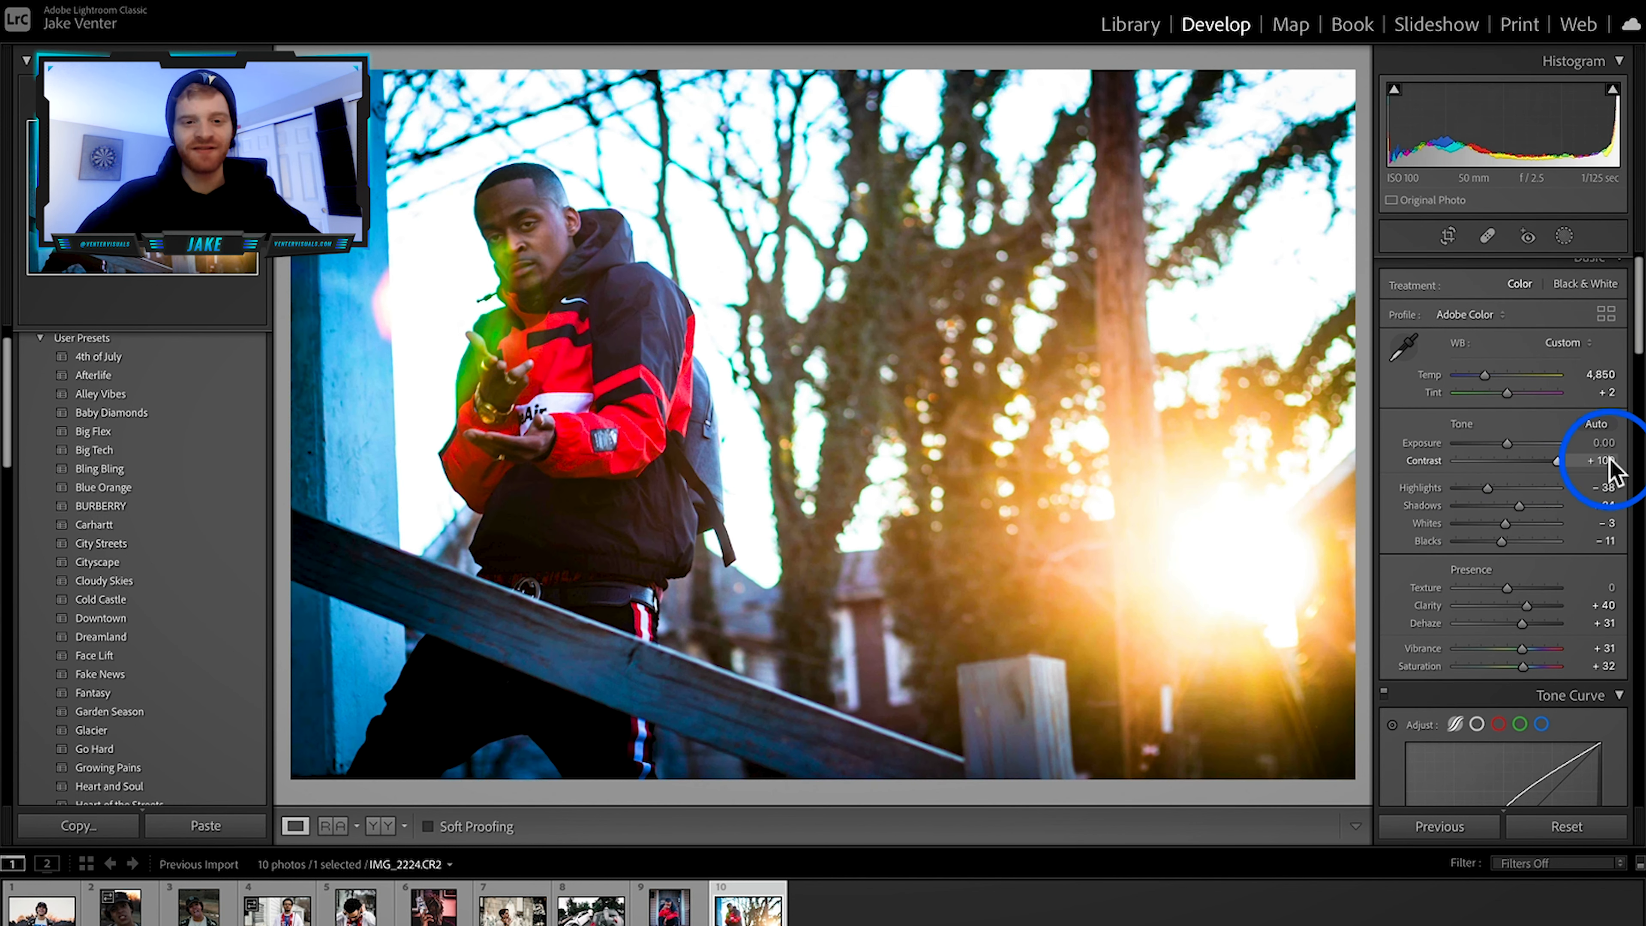
drag(1568, 468, 1528, 500)
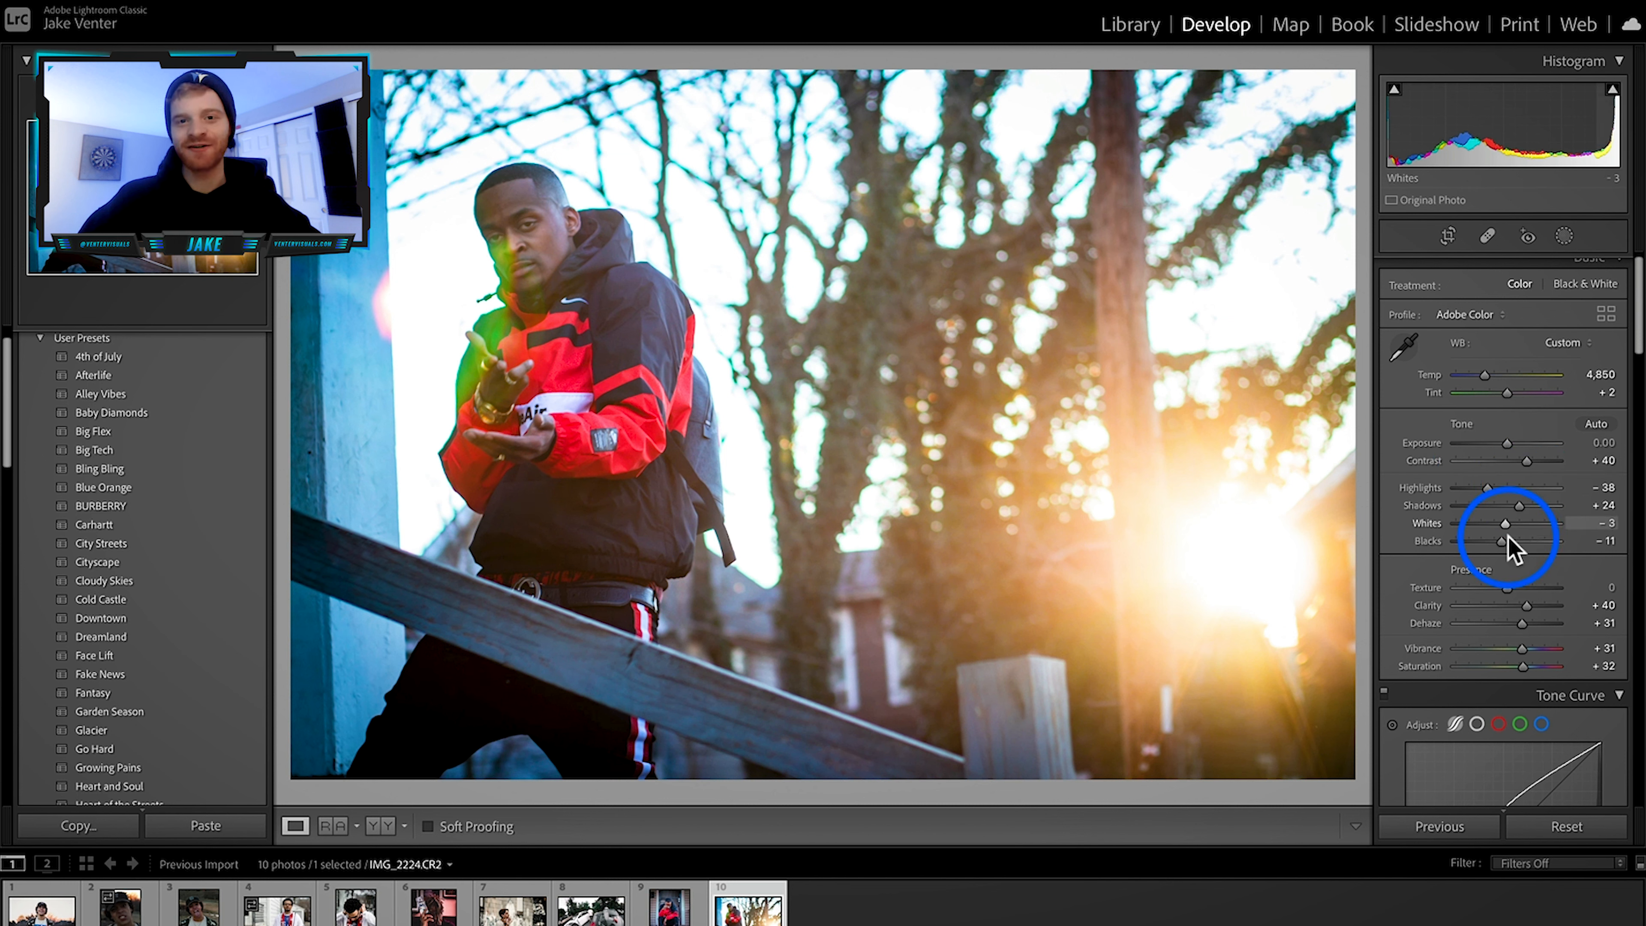
scroll(1490, 626, down, 2)
scroll(1489, 632, down, 3)
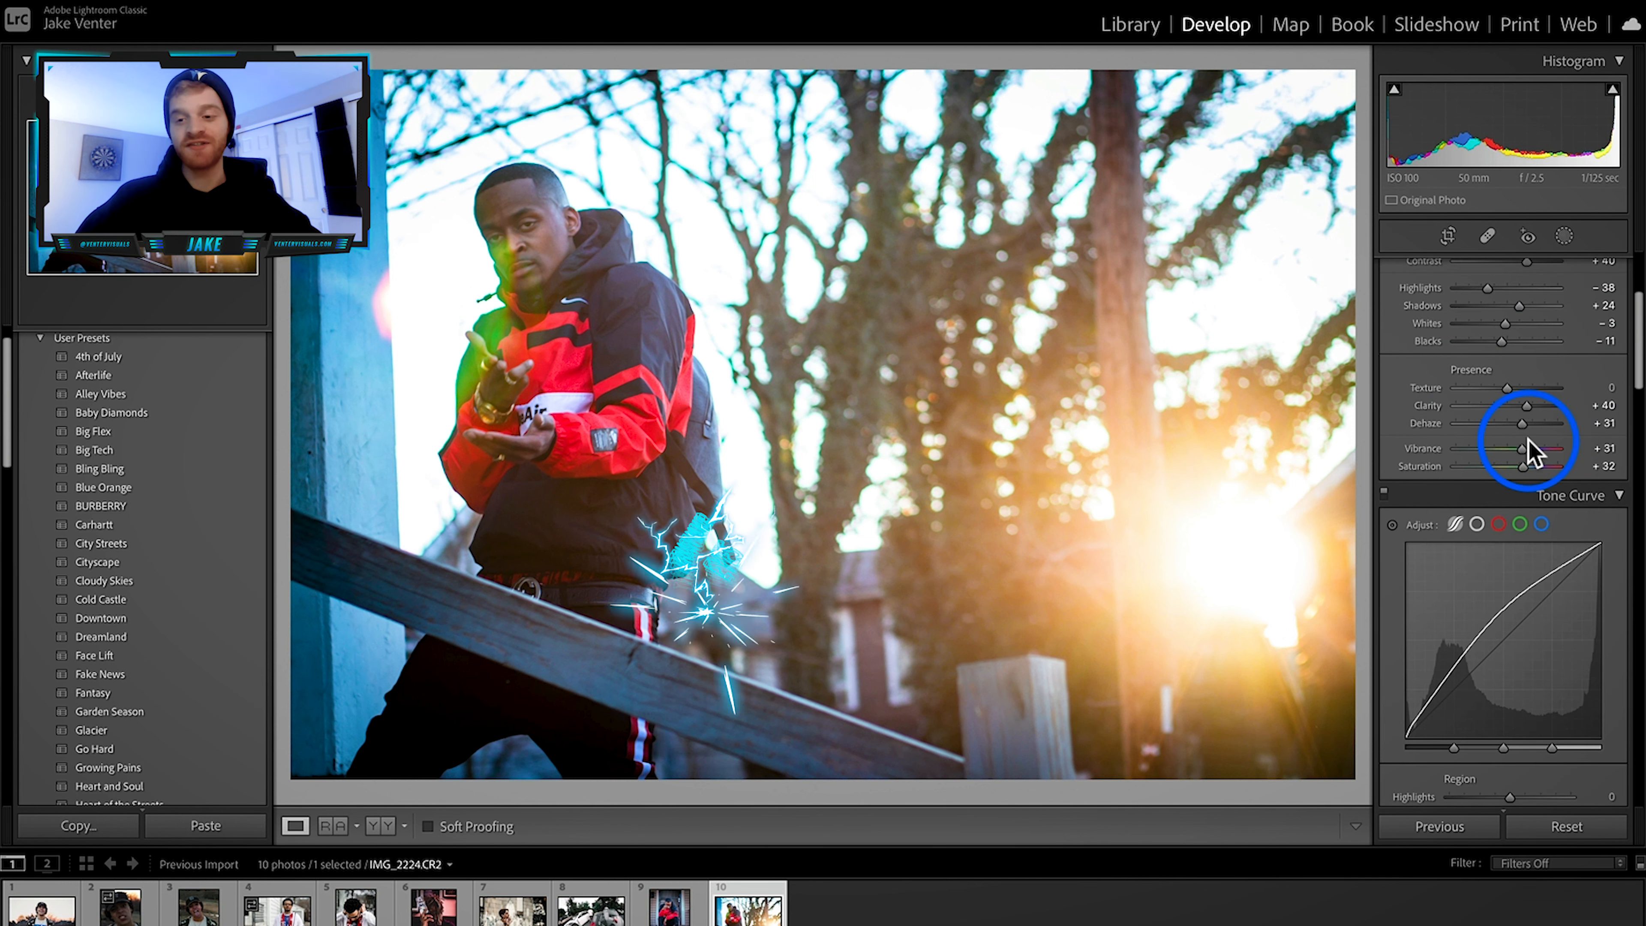
mouse_move(1523, 449)
mouse_down()
mouse_move(1440, 452)
mouse_move(1596, 454)
mouse_move(1523, 450)
mouse_up()
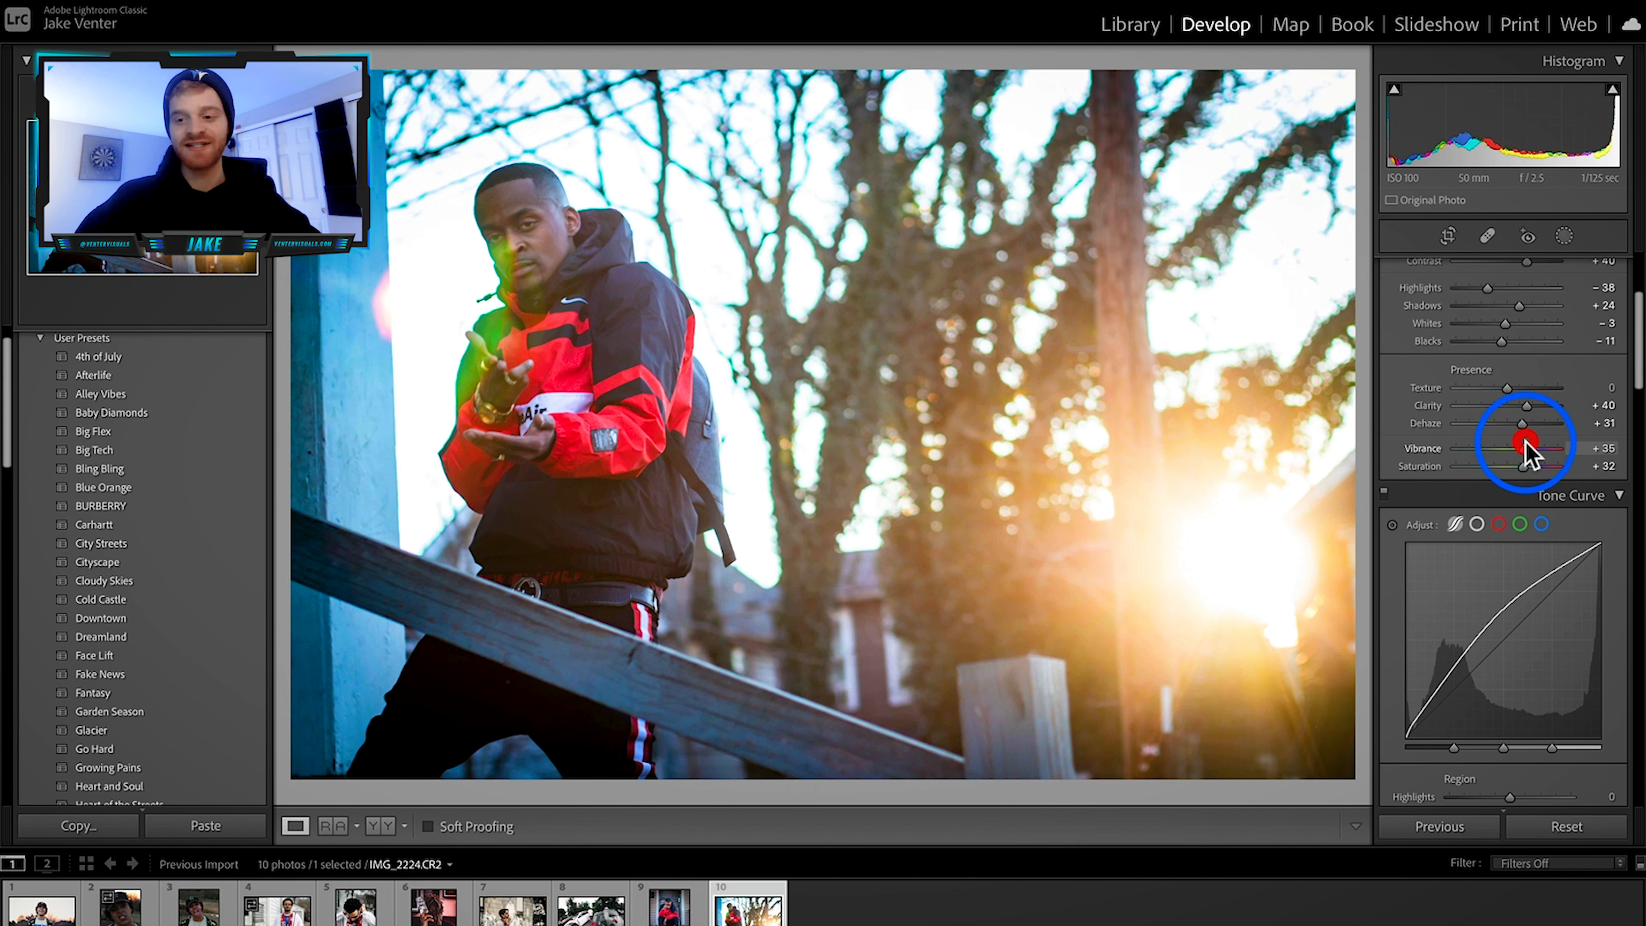
Step: Tint the photo's midtones slightly toward orange in the color grading
scroll(1455, 519, down, 10)
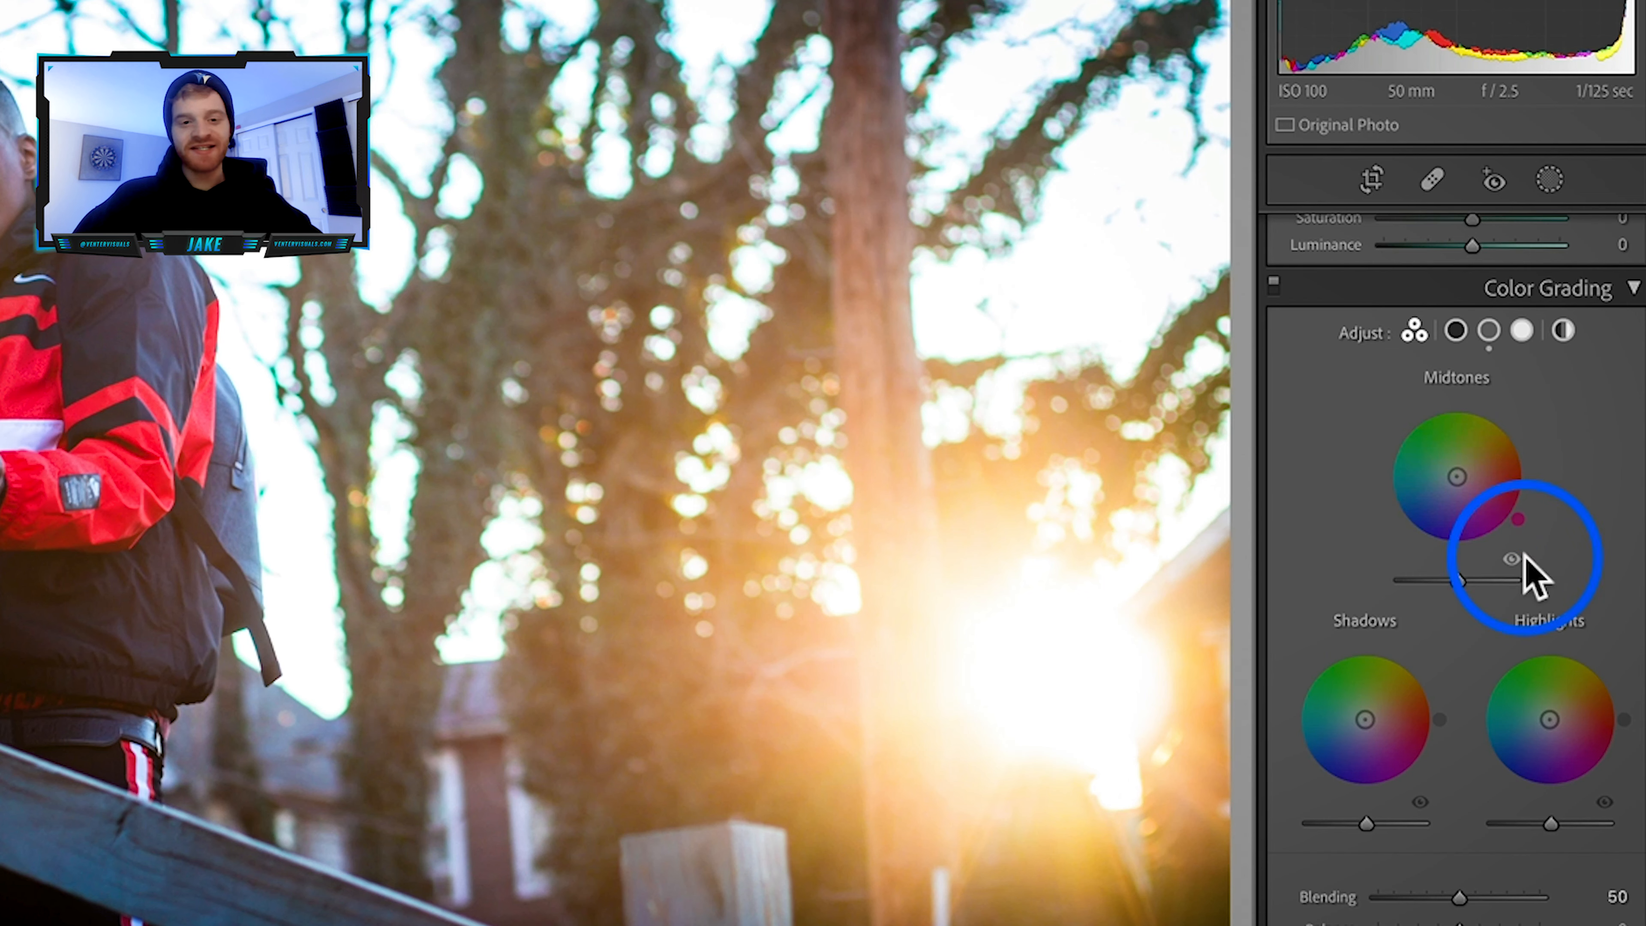
scroll(1526, 533, down, 2)
scroll(1540, 466, up, 2)
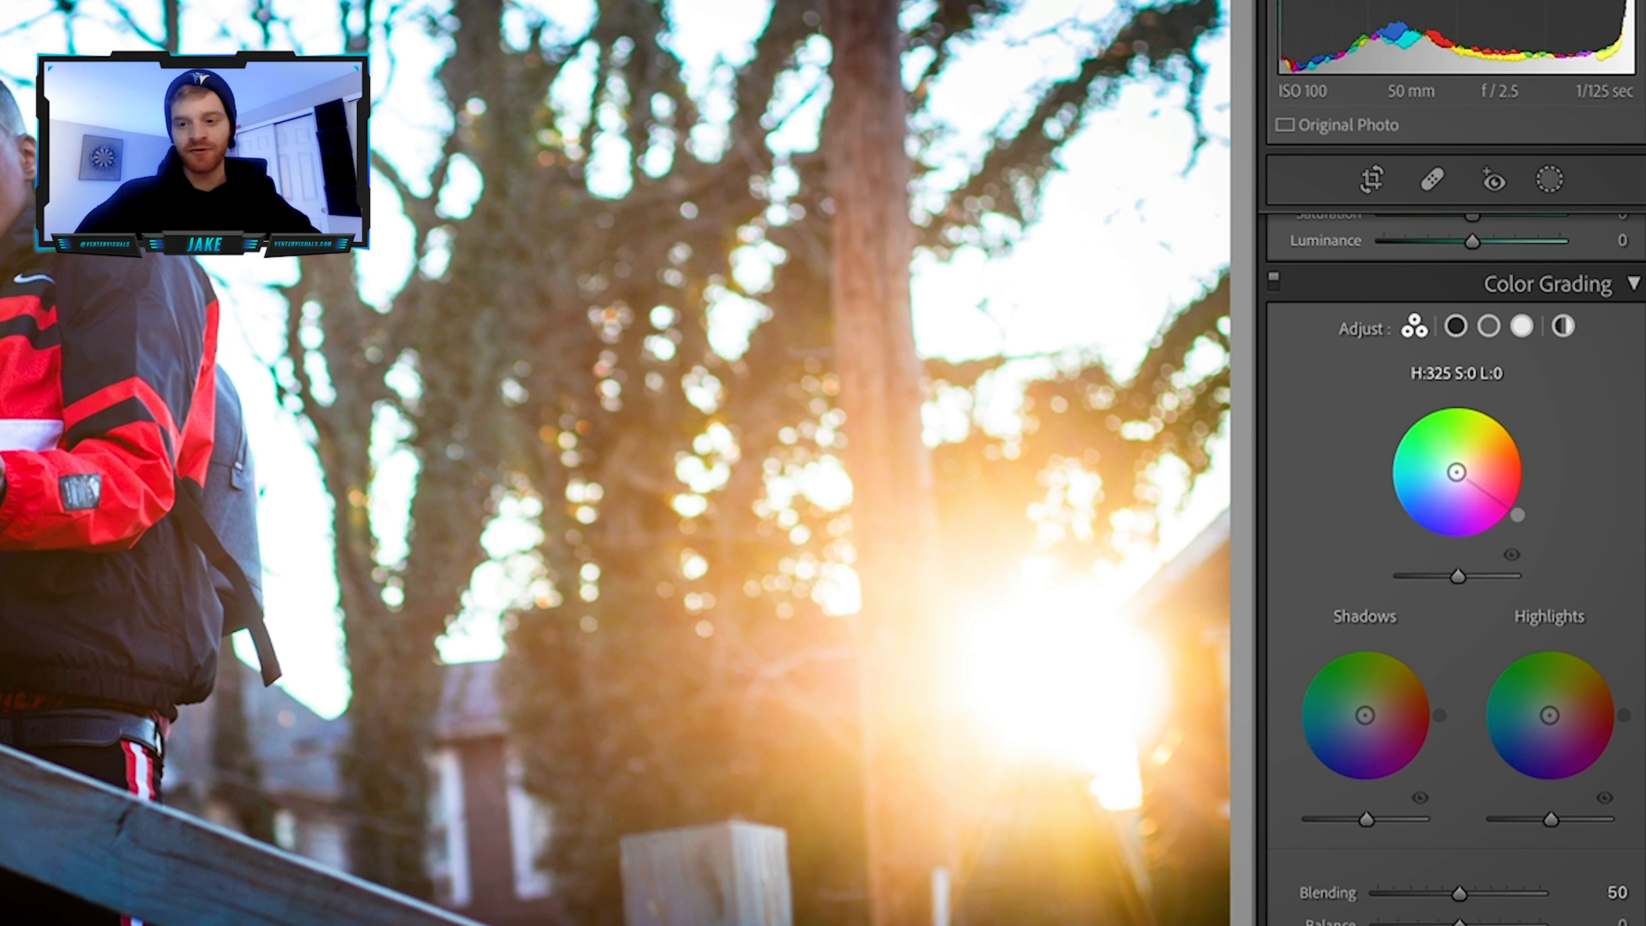
mouse_move(1457, 472)
mouse_down()
mouse_move(1504, 452)
mouse_move(1462, 467)
mouse_up()
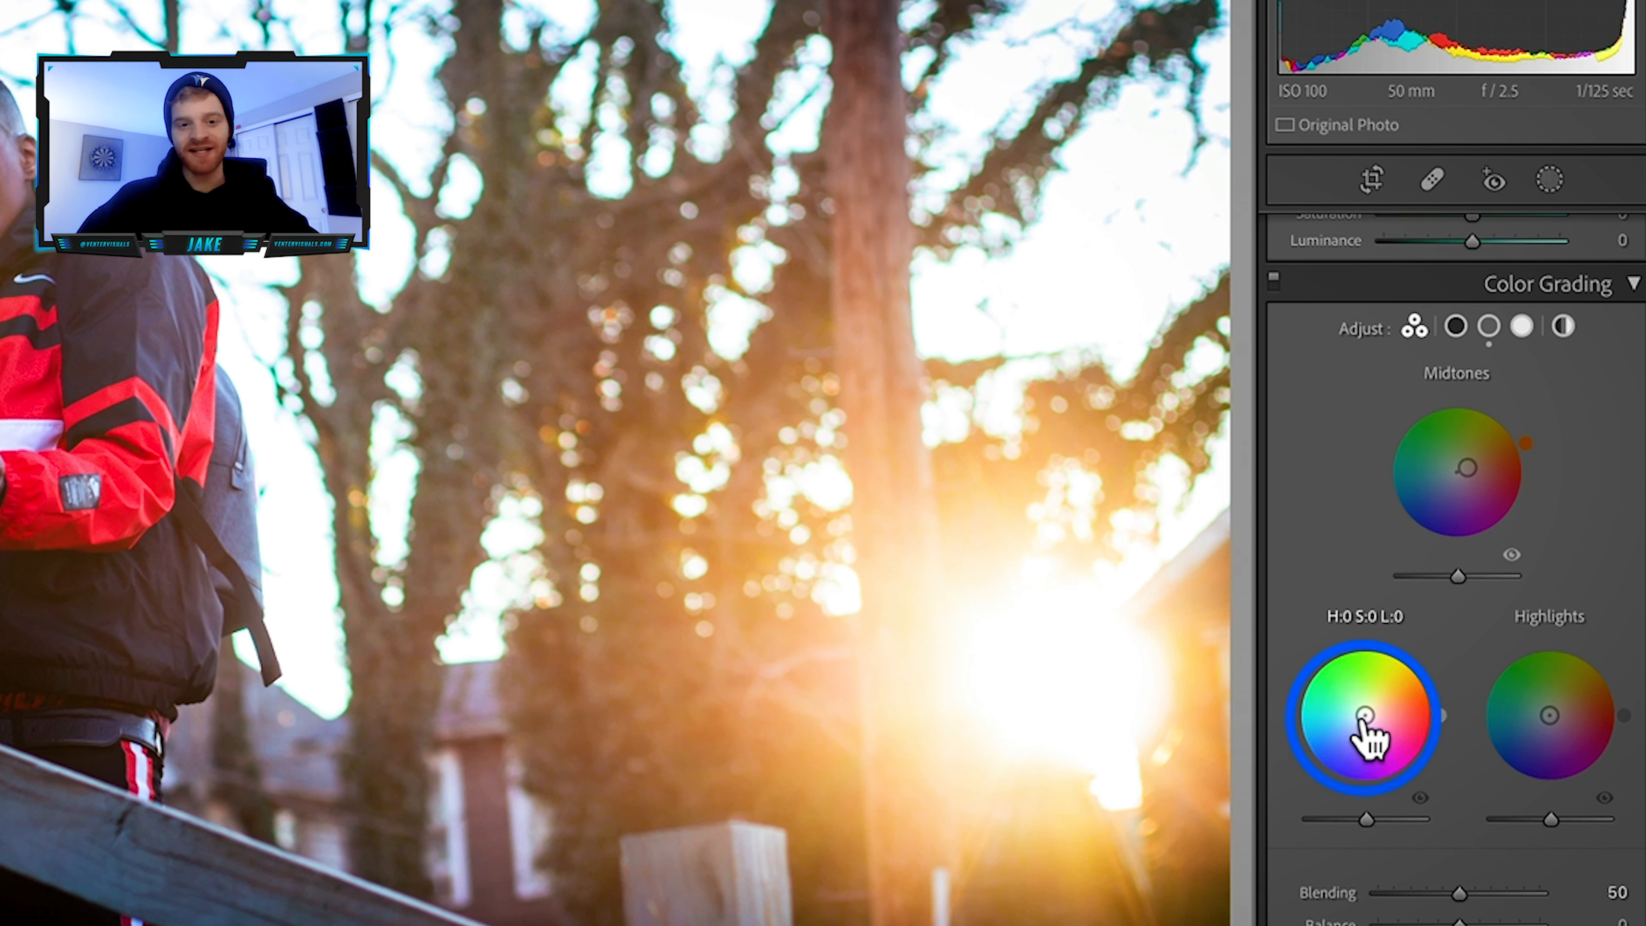
Step: Tint the shadows blue at hue 220 and saturation 30, and raise the shadow luminance slightly
drag(1363, 718, 1328, 754)
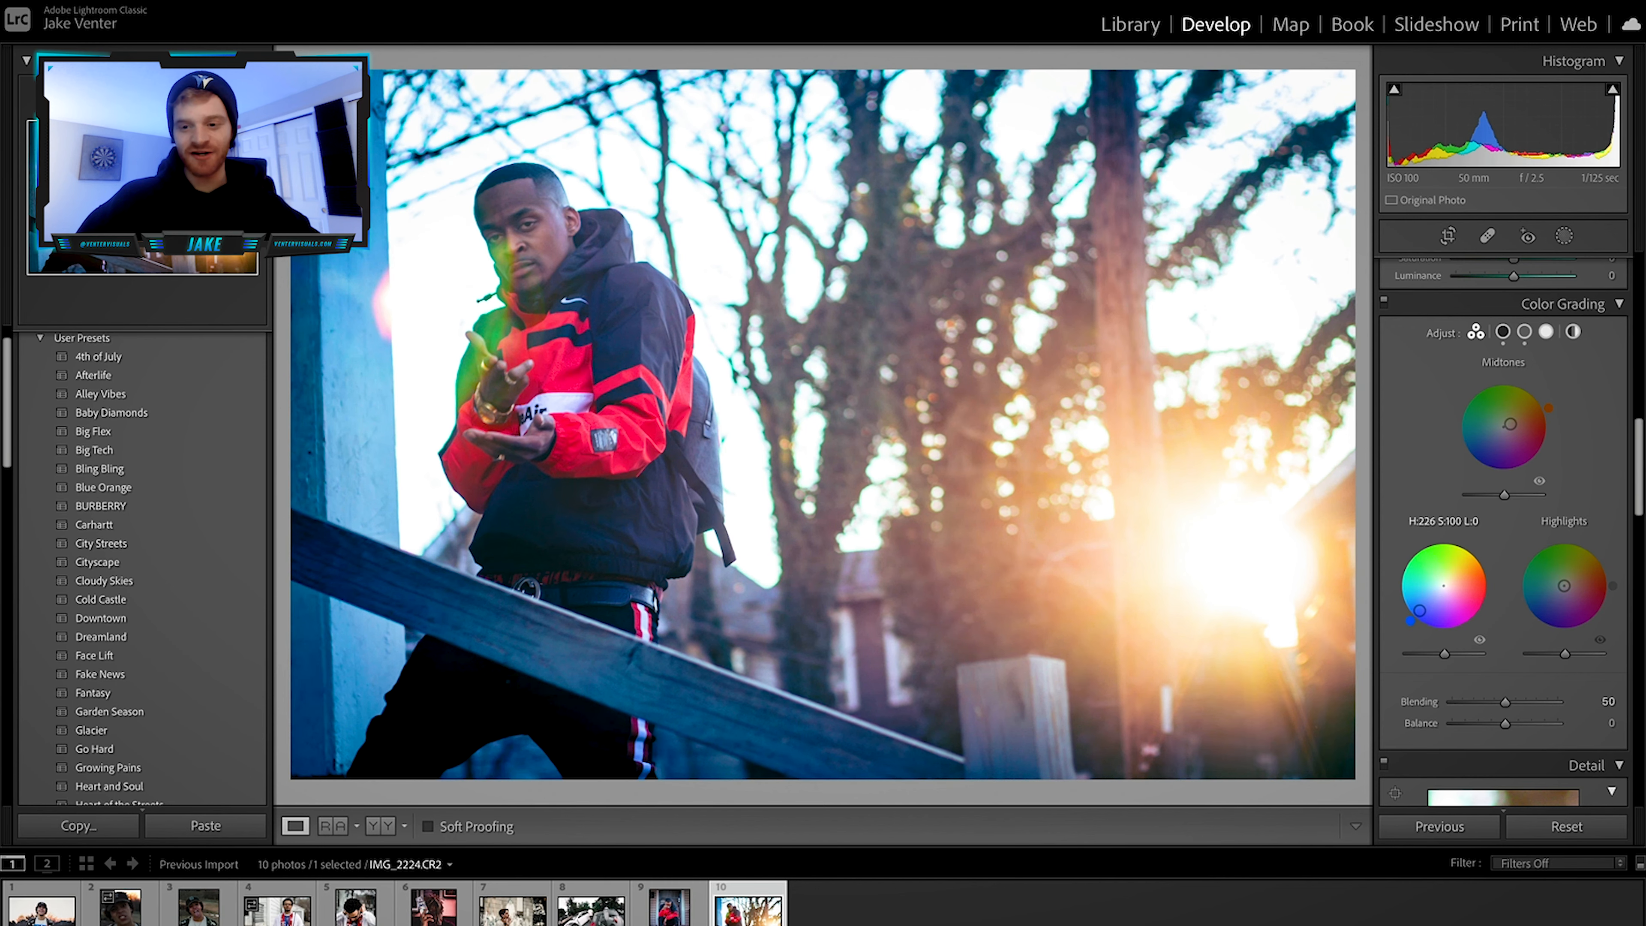
drag(1419, 608, 1440, 577)
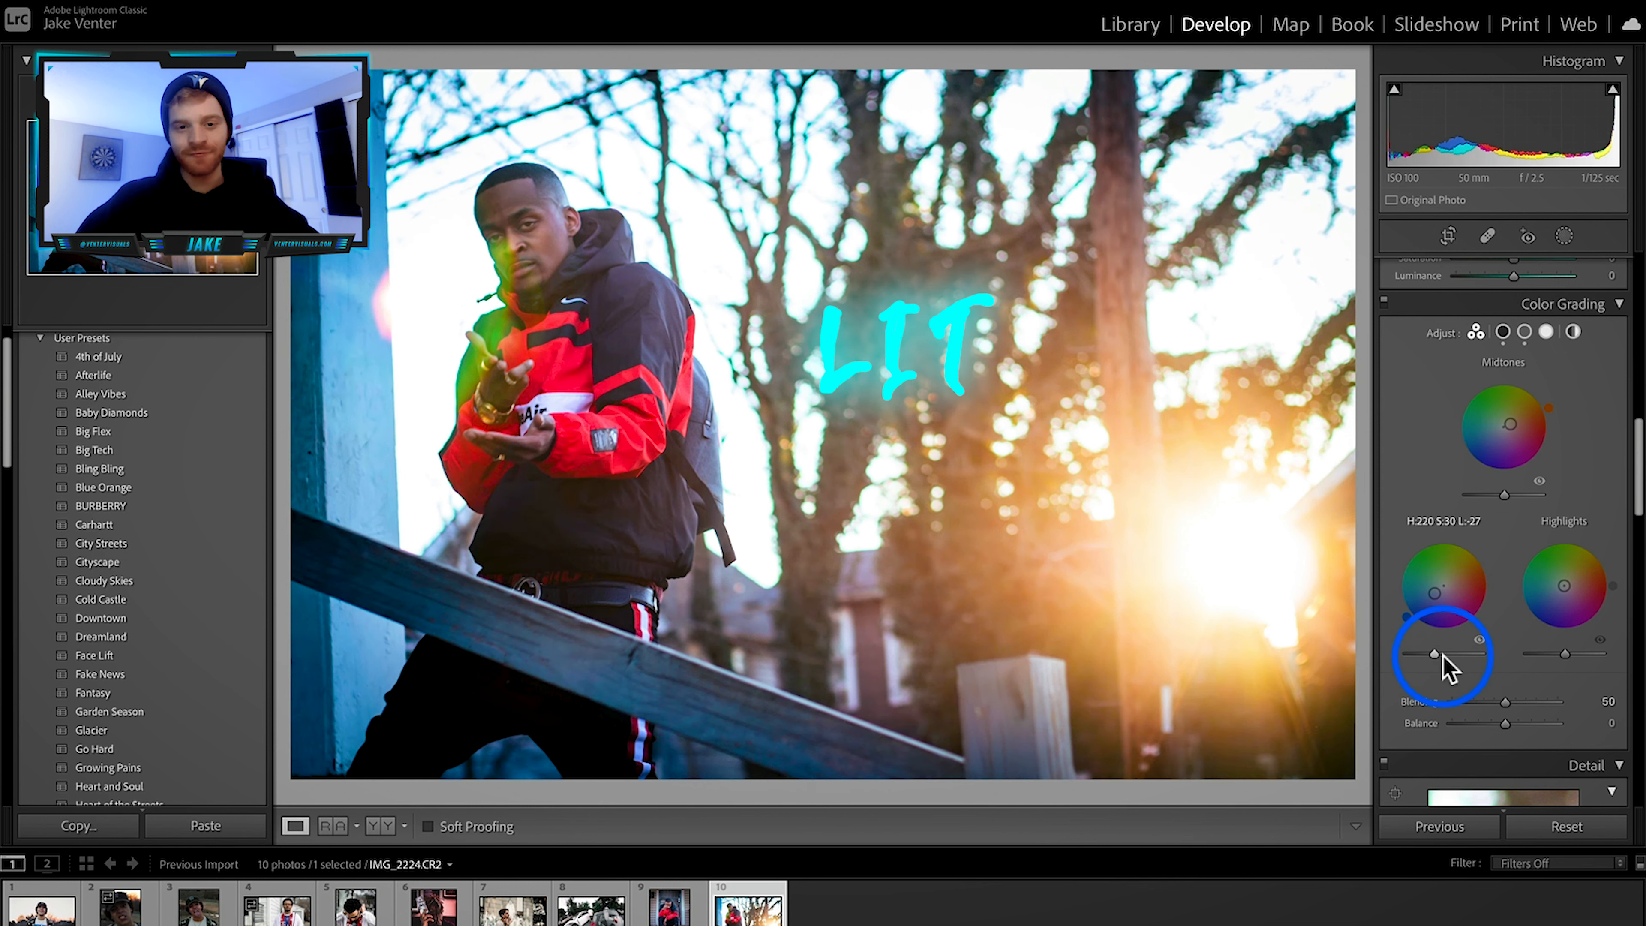
mouse_move(1426, 654)
mouse_down()
mouse_move(1458, 655)
mouse_move(1395, 655)
mouse_move(1480, 657)
mouse_move(1419, 655)
mouse_move(1447, 654)
mouse_up()
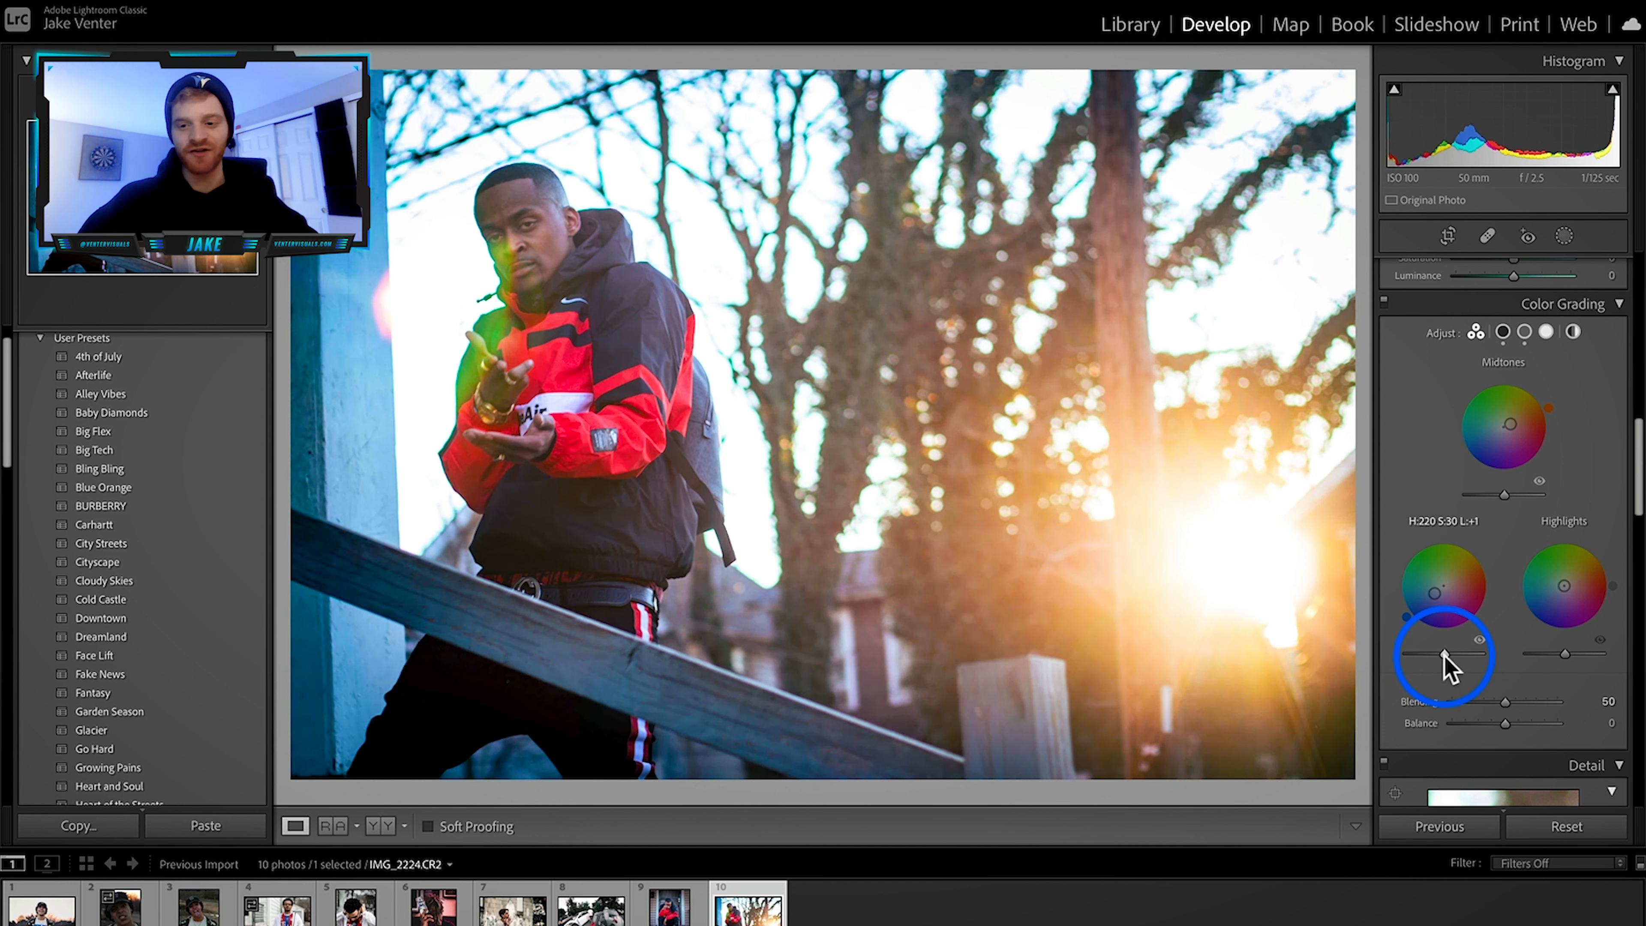
mouse_move(1426, 655)
mouse_down()
mouse_move(1392, 656)
mouse_move(1450, 654)
mouse_up()
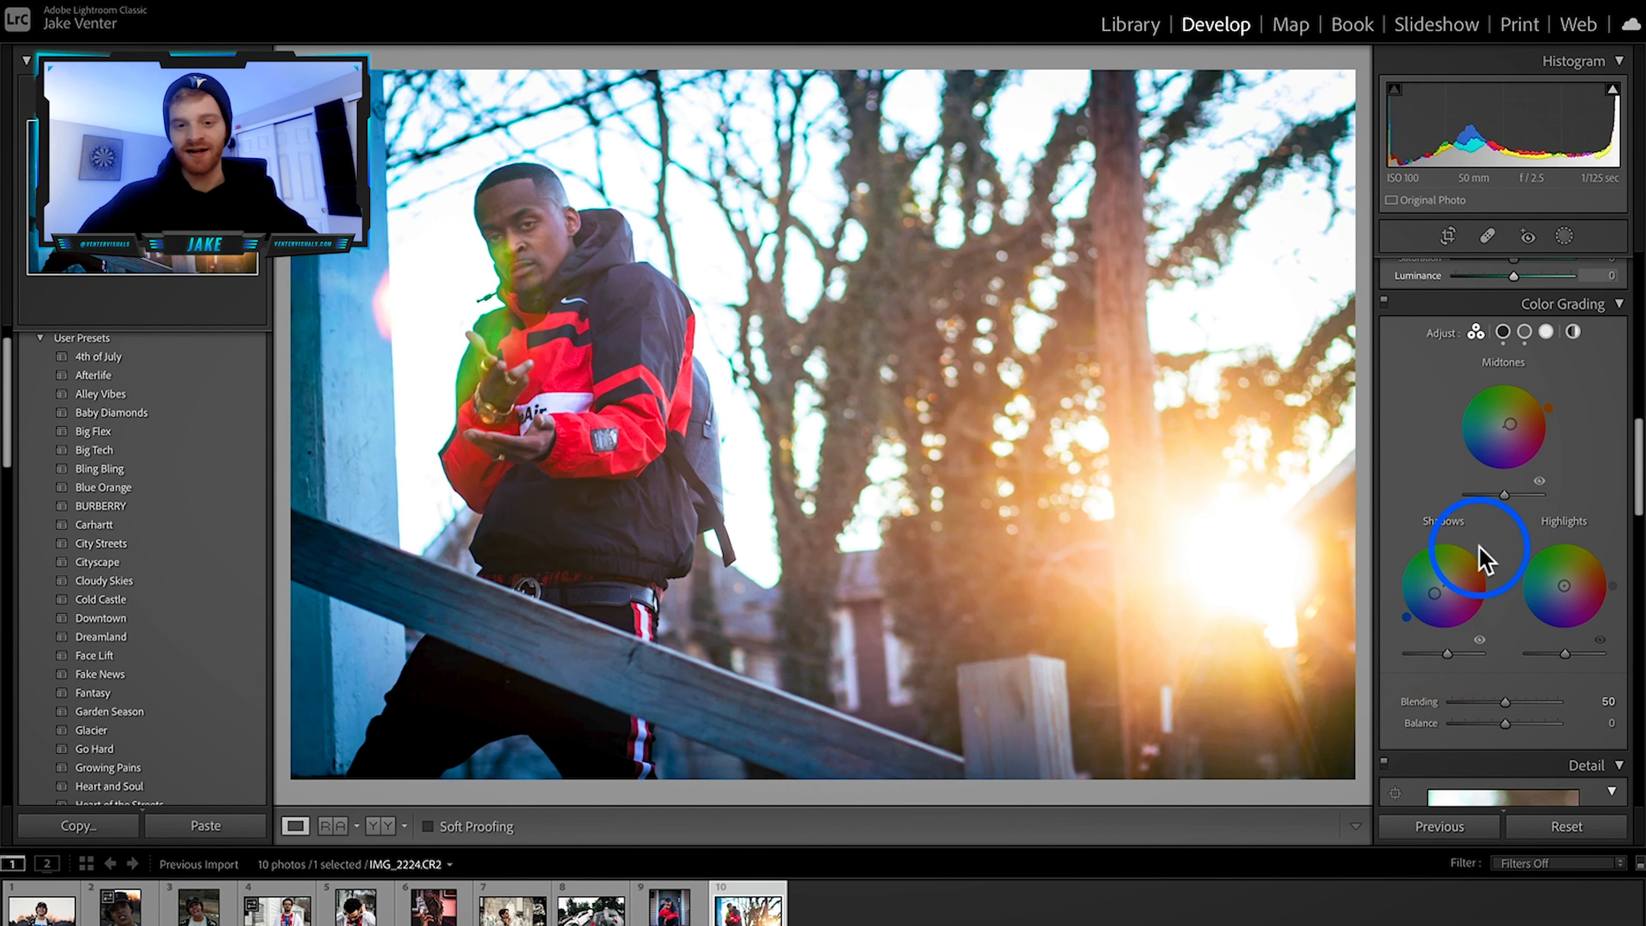
Step: Set the color grading blending to 100 and the balance to +100
scroll(1533, 701, down, 1)
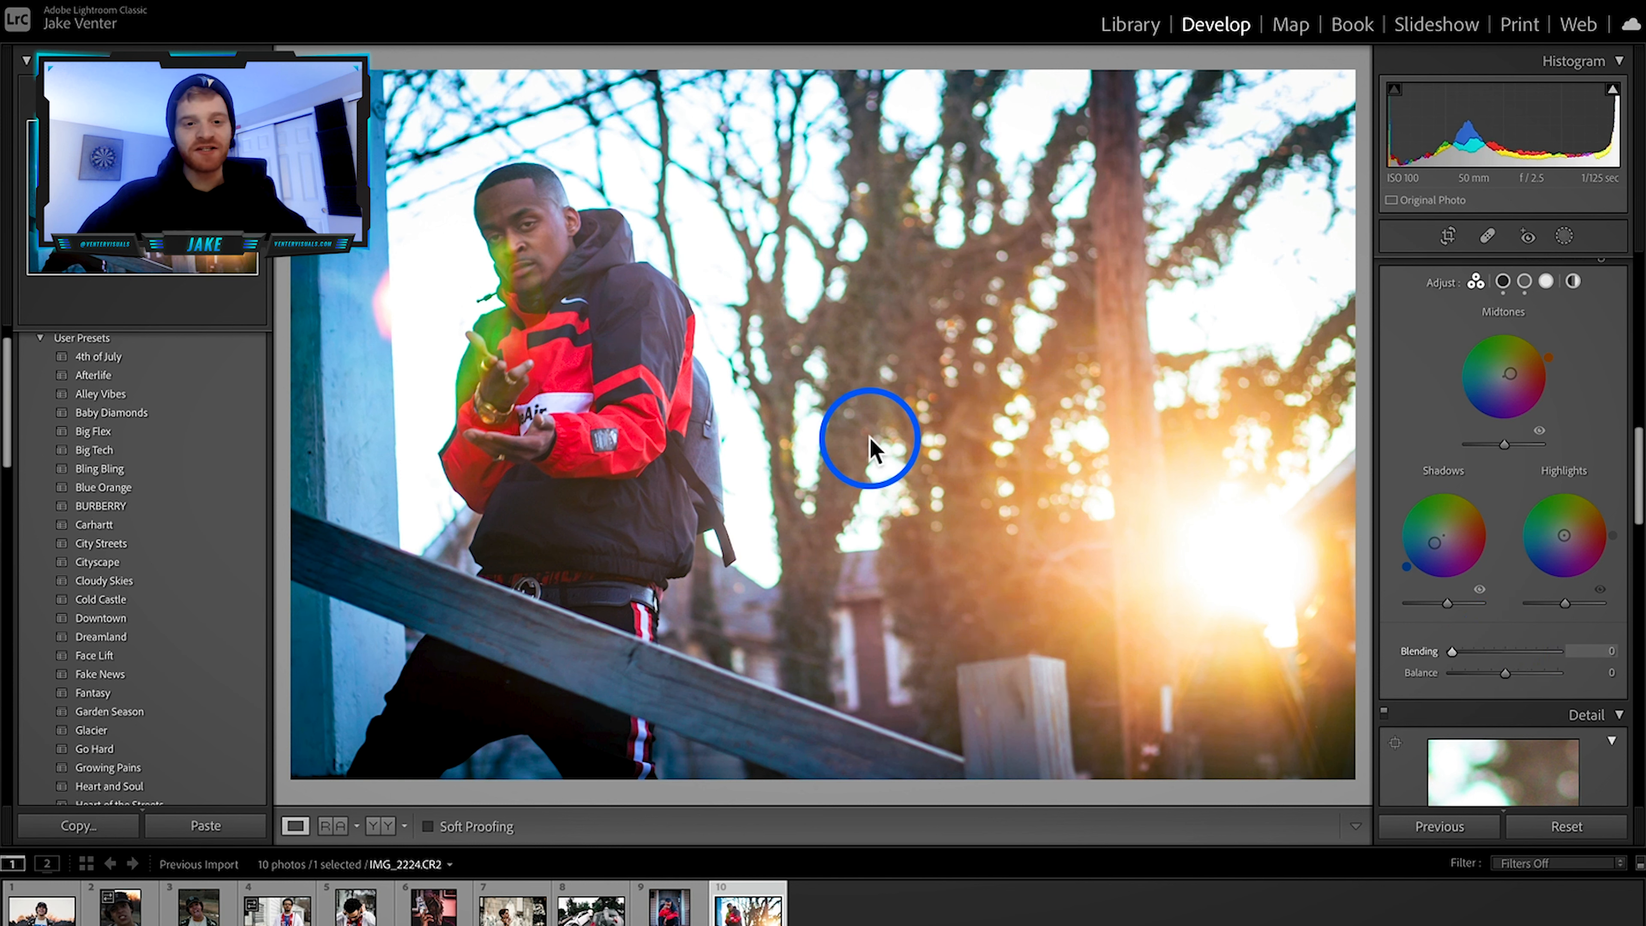
drag(1453, 652, 1619, 655)
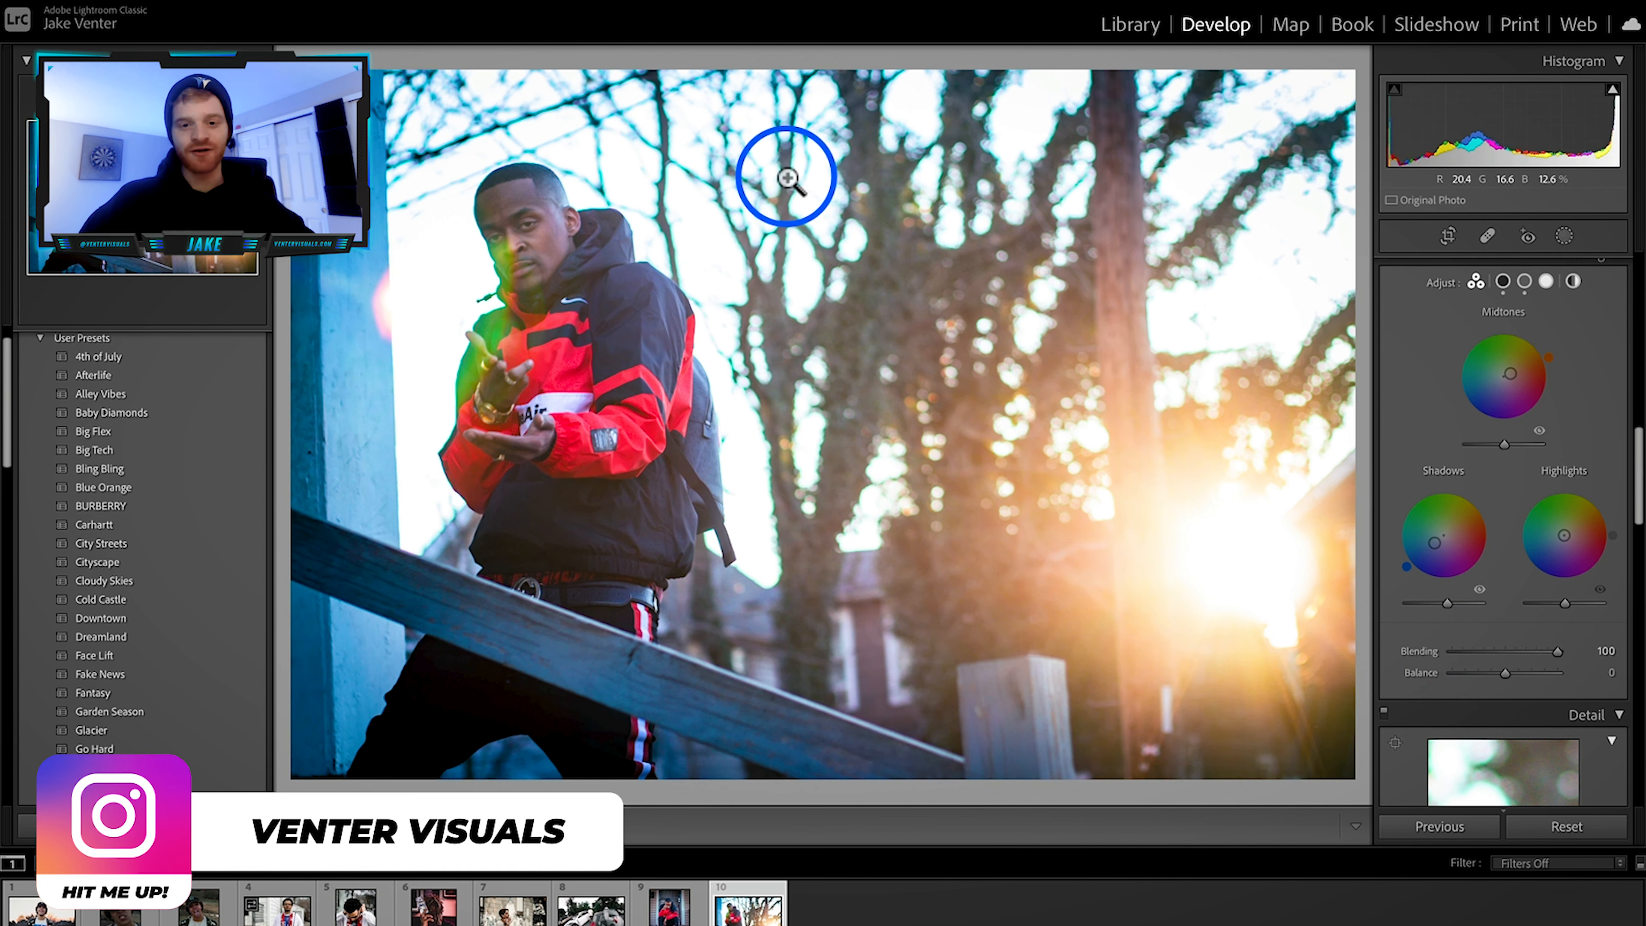
drag(1505, 674, 1641, 691)
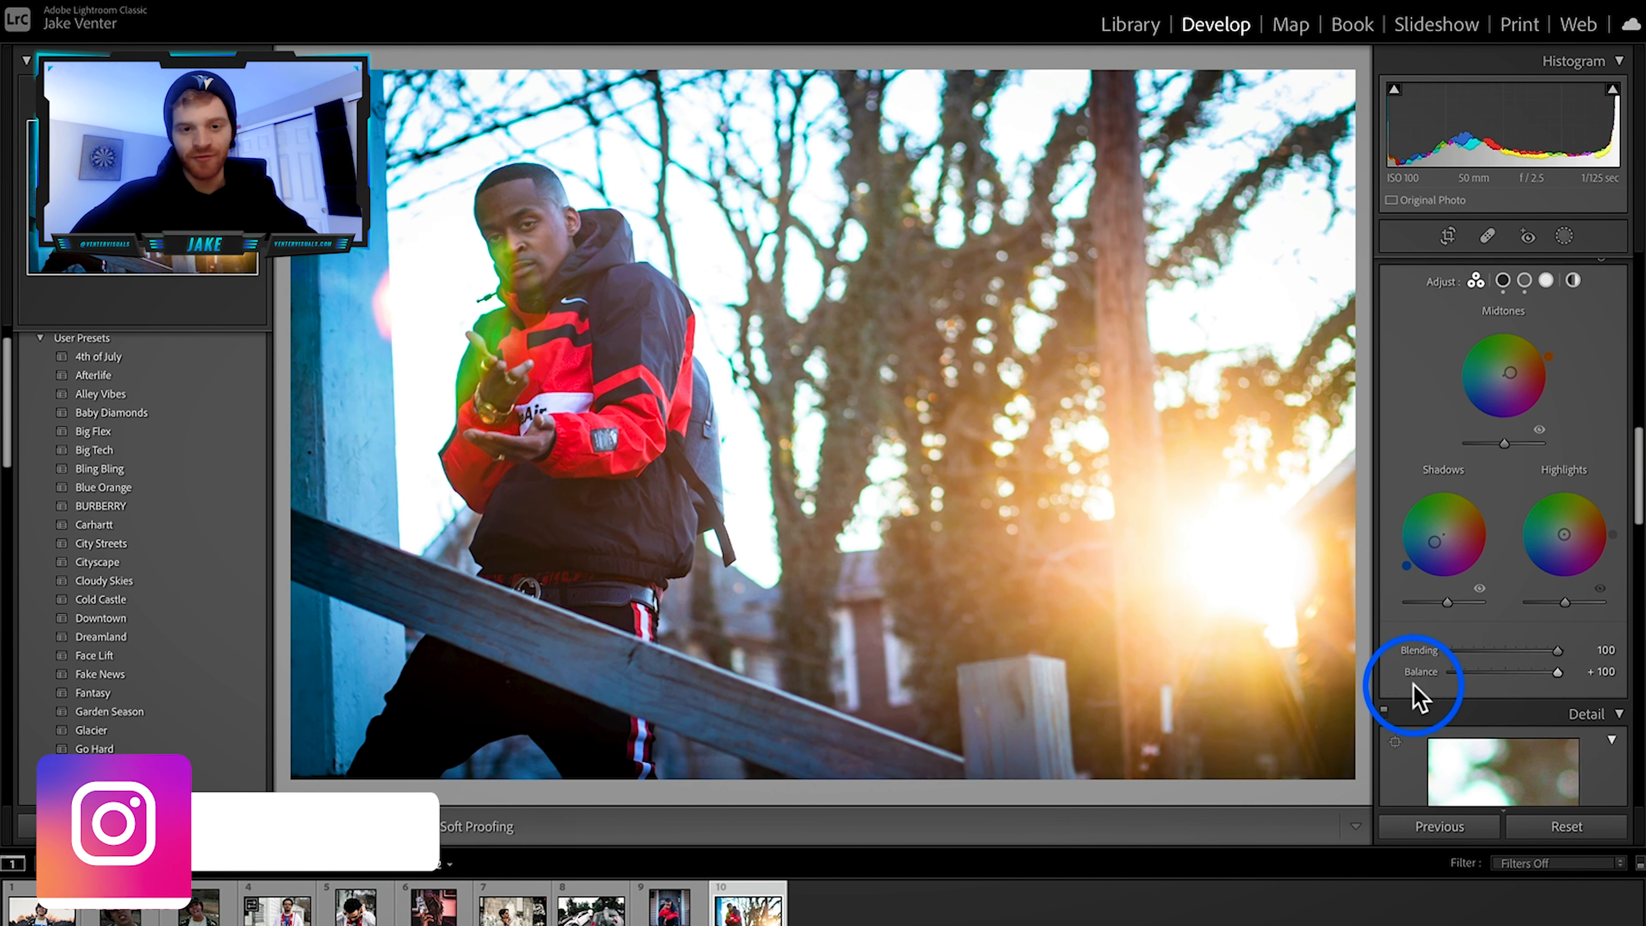
Step: Turn on chromatic aberration removal and lens profile corrections for the photo
scroll(1419, 689, down, 10)
scroll(1606, 581, down, 4)
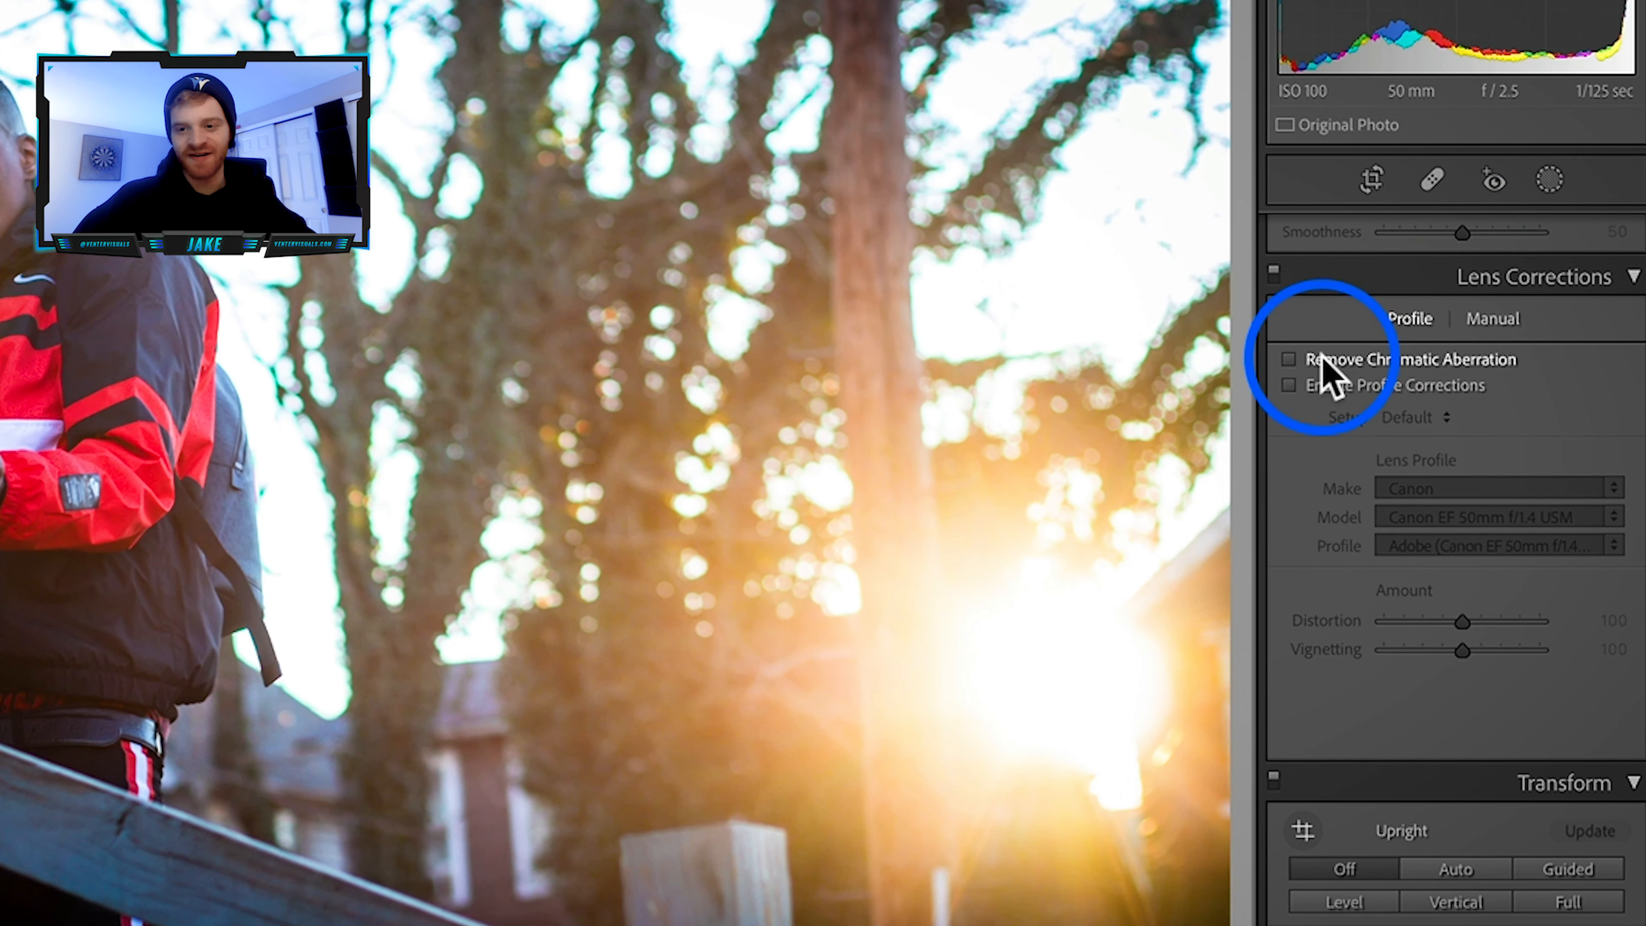
click(1288, 361)
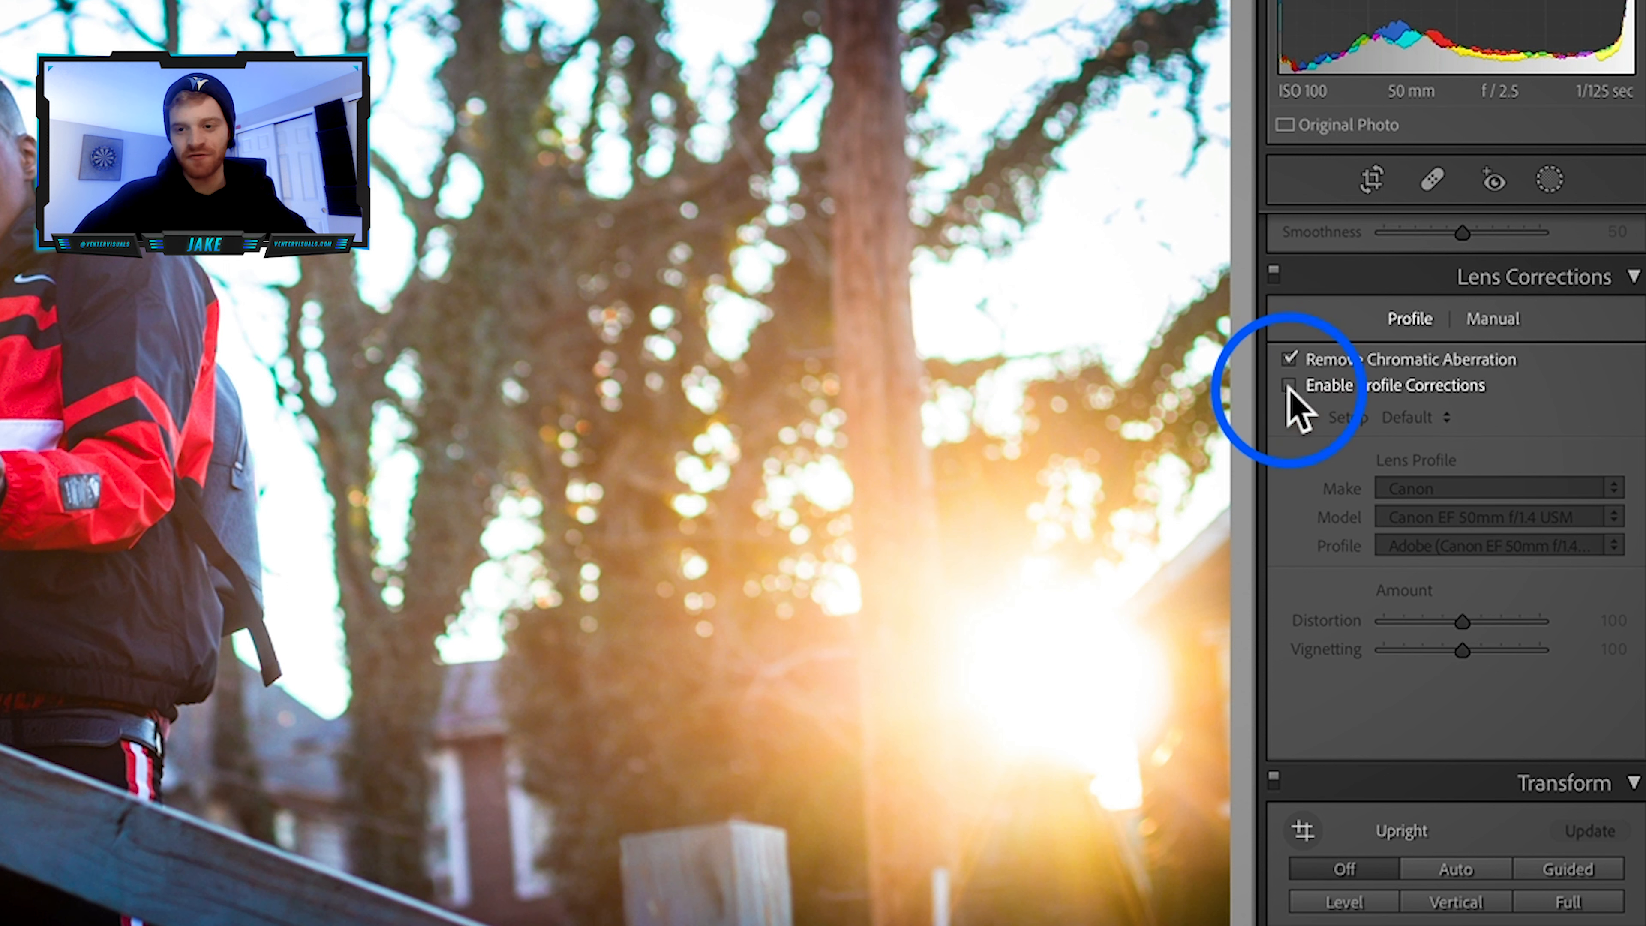
click(1289, 386)
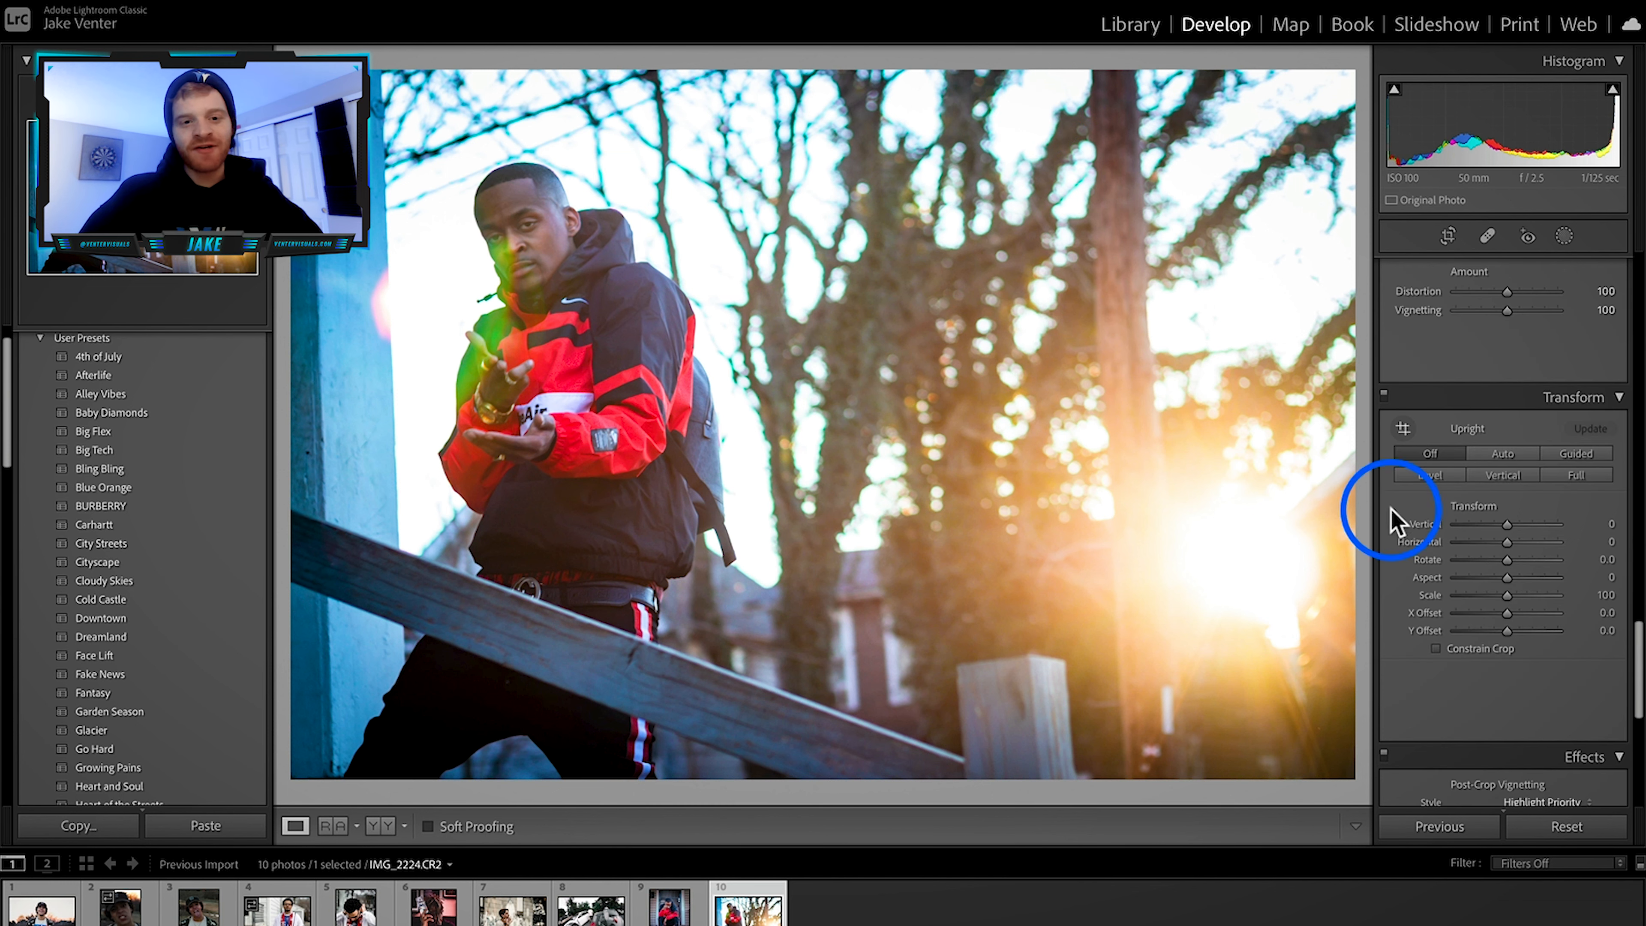
Step: Raise the clarity to +60 and the texture to +10, and compare the photo before and after side by side
scroll(1446, 461, up, 1)
scroll(1449, 464, up, 10)
scroll(1511, 493, down, 1)
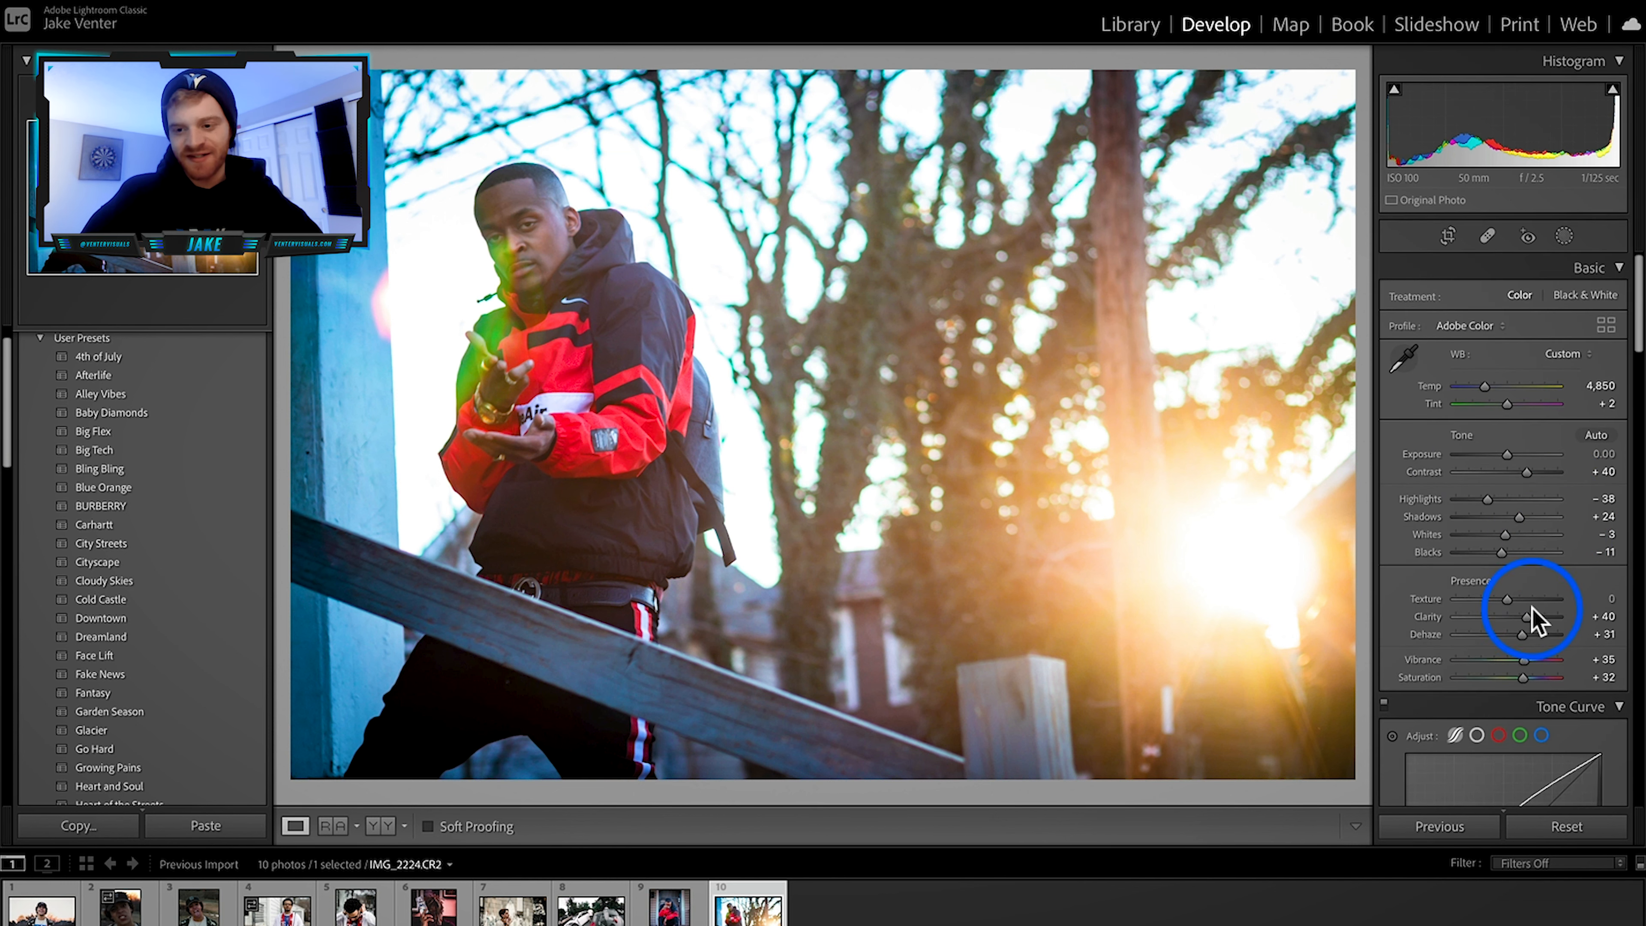
drag(1525, 619, 1534, 620)
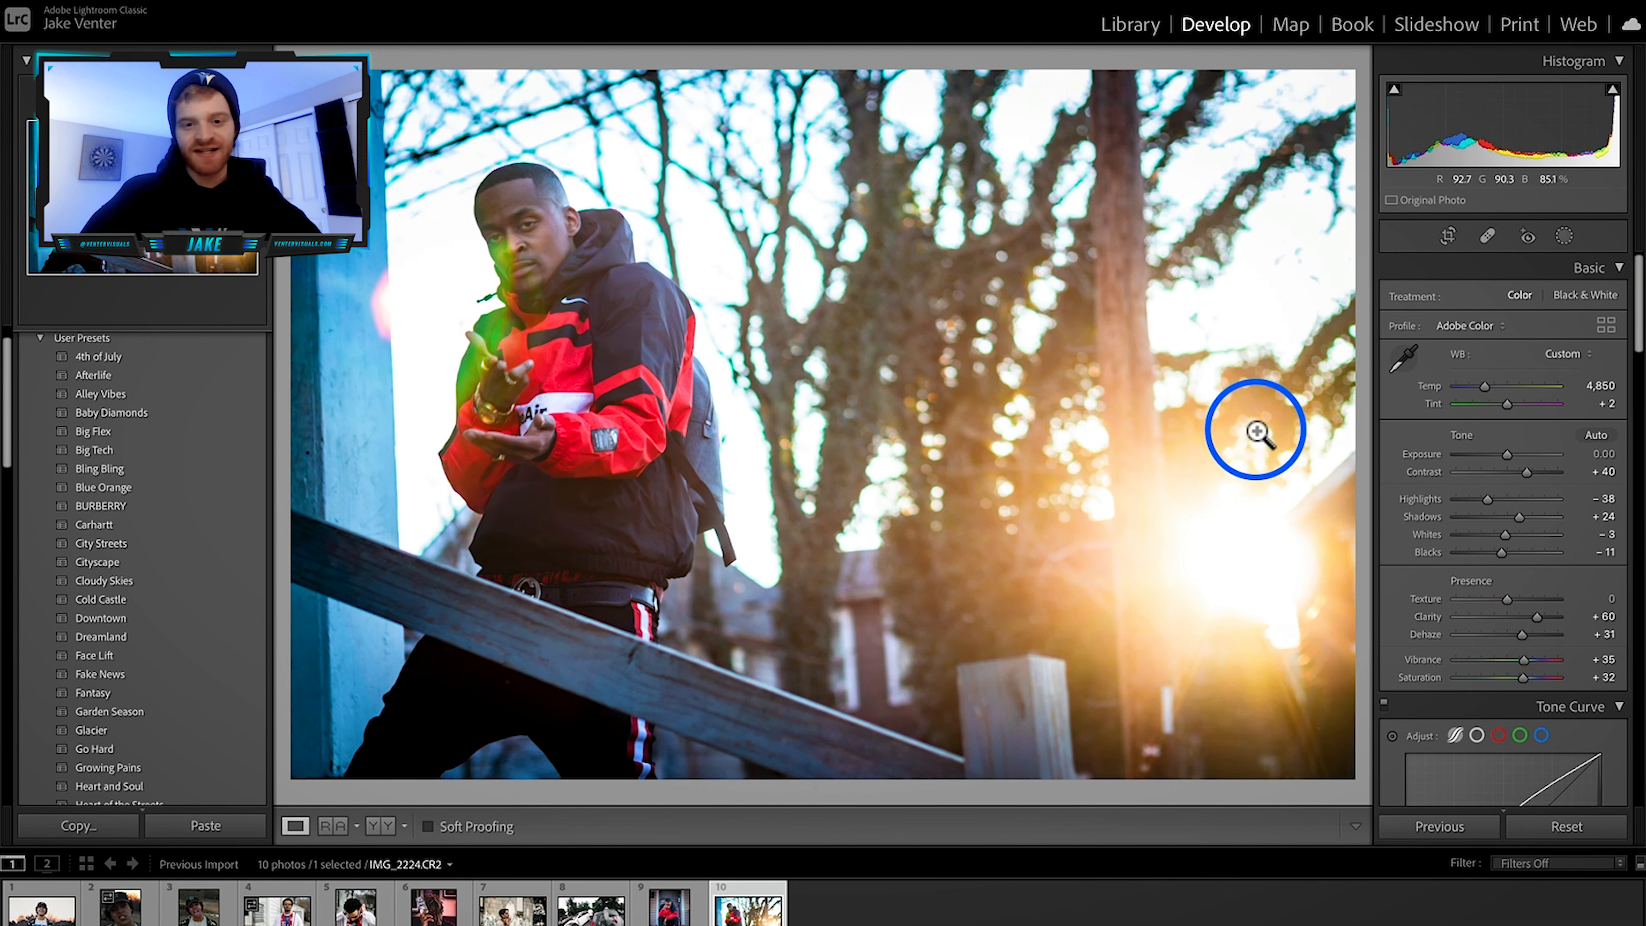
drag(1491, 613, 1497, 613)
click(380, 826)
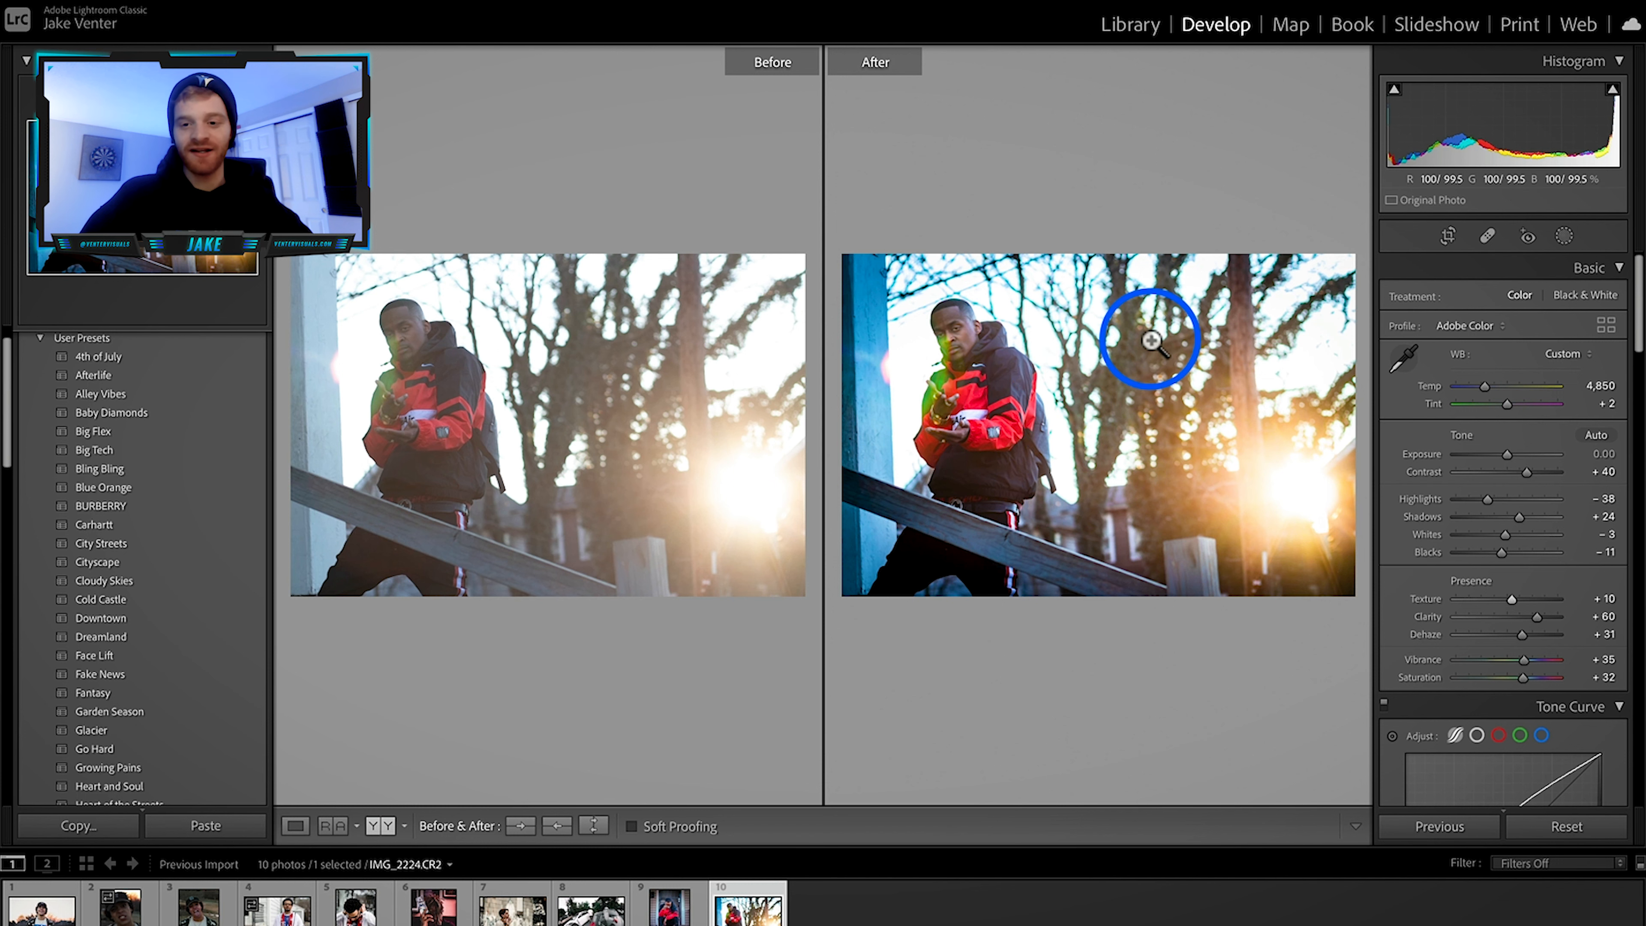
Step: Return to the library and select the first photo together with photos five through ten, leaving out two to four
click(1141, 29)
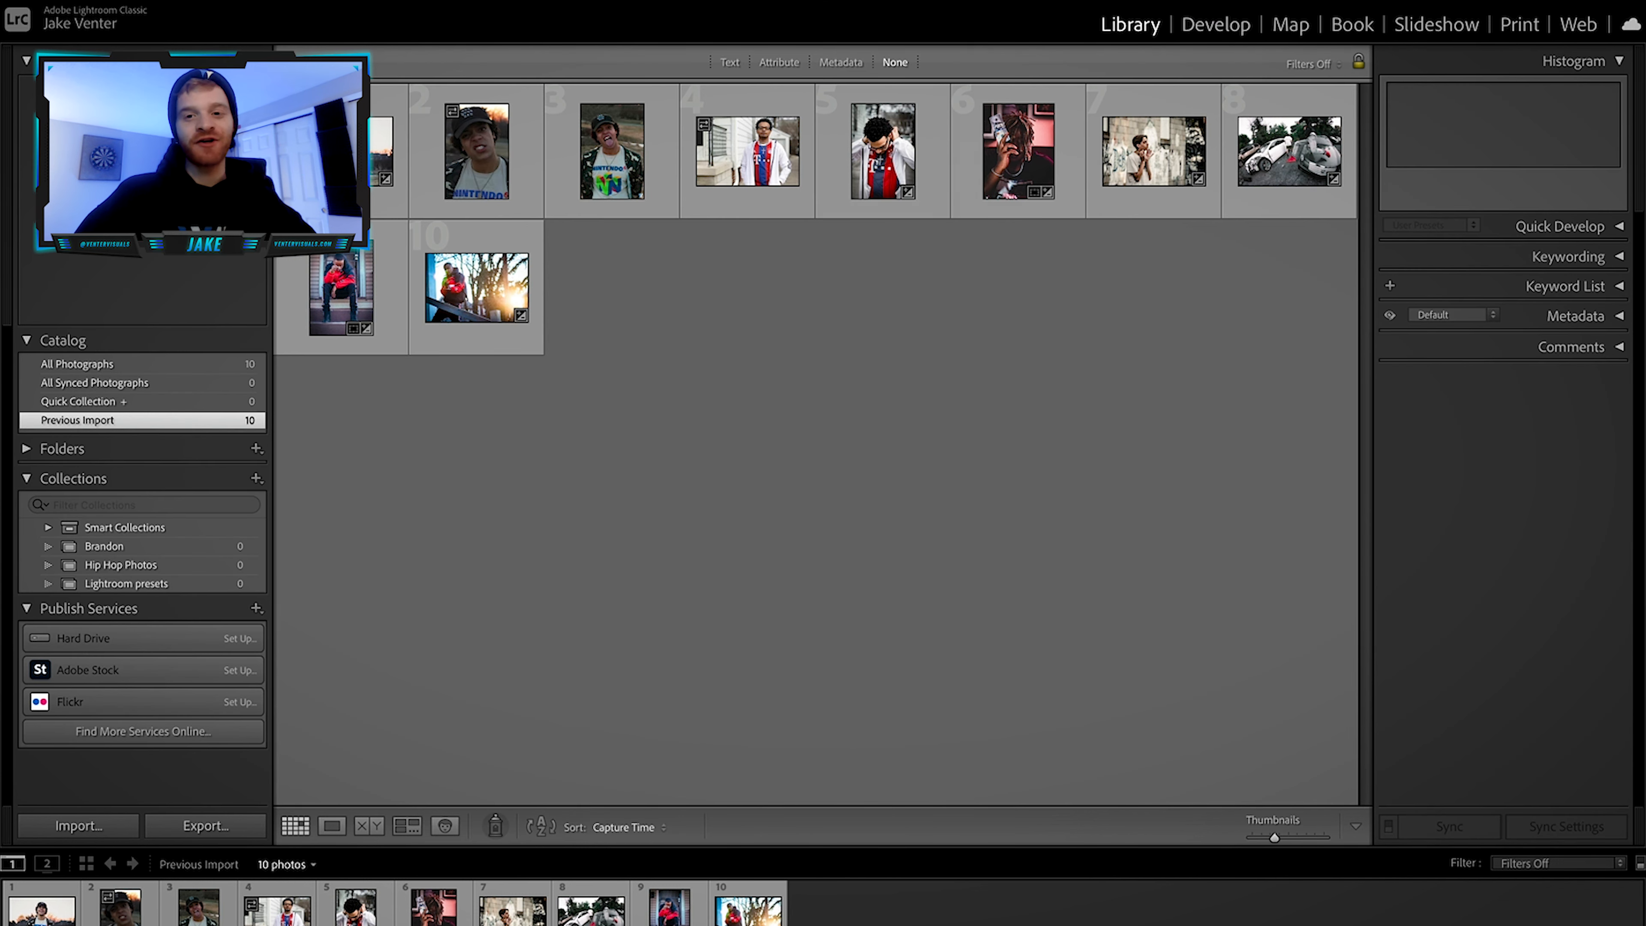
click(465, 295)
super+click(331, 289)
super+click(383, 162)
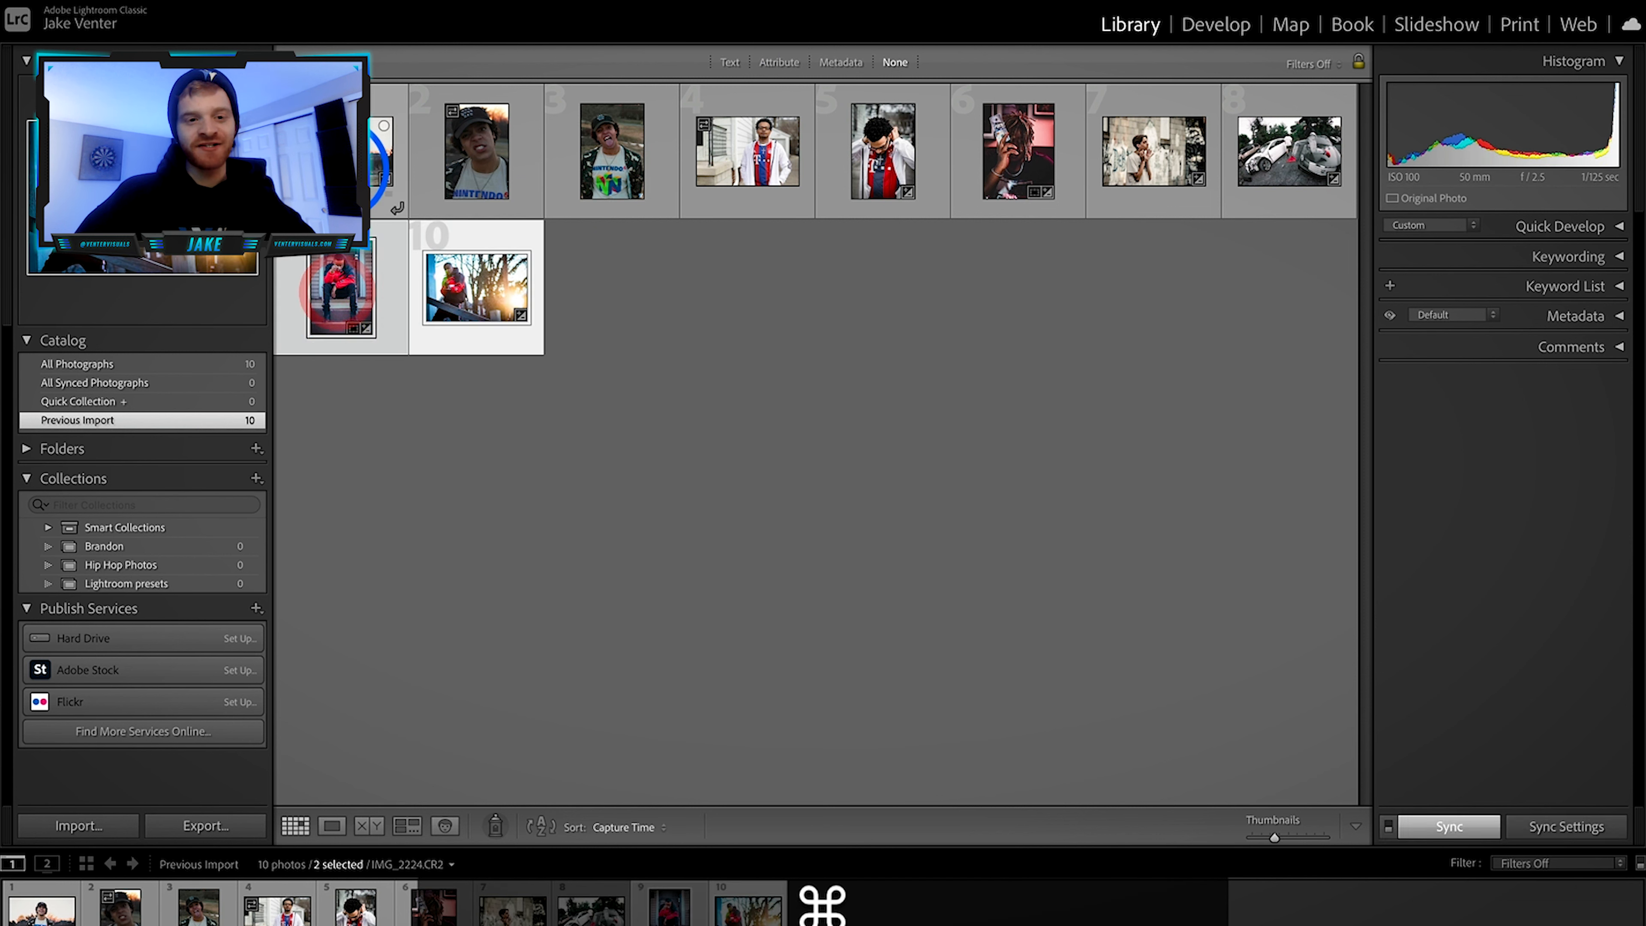
super+click(778, 156)
super+click(881, 154)
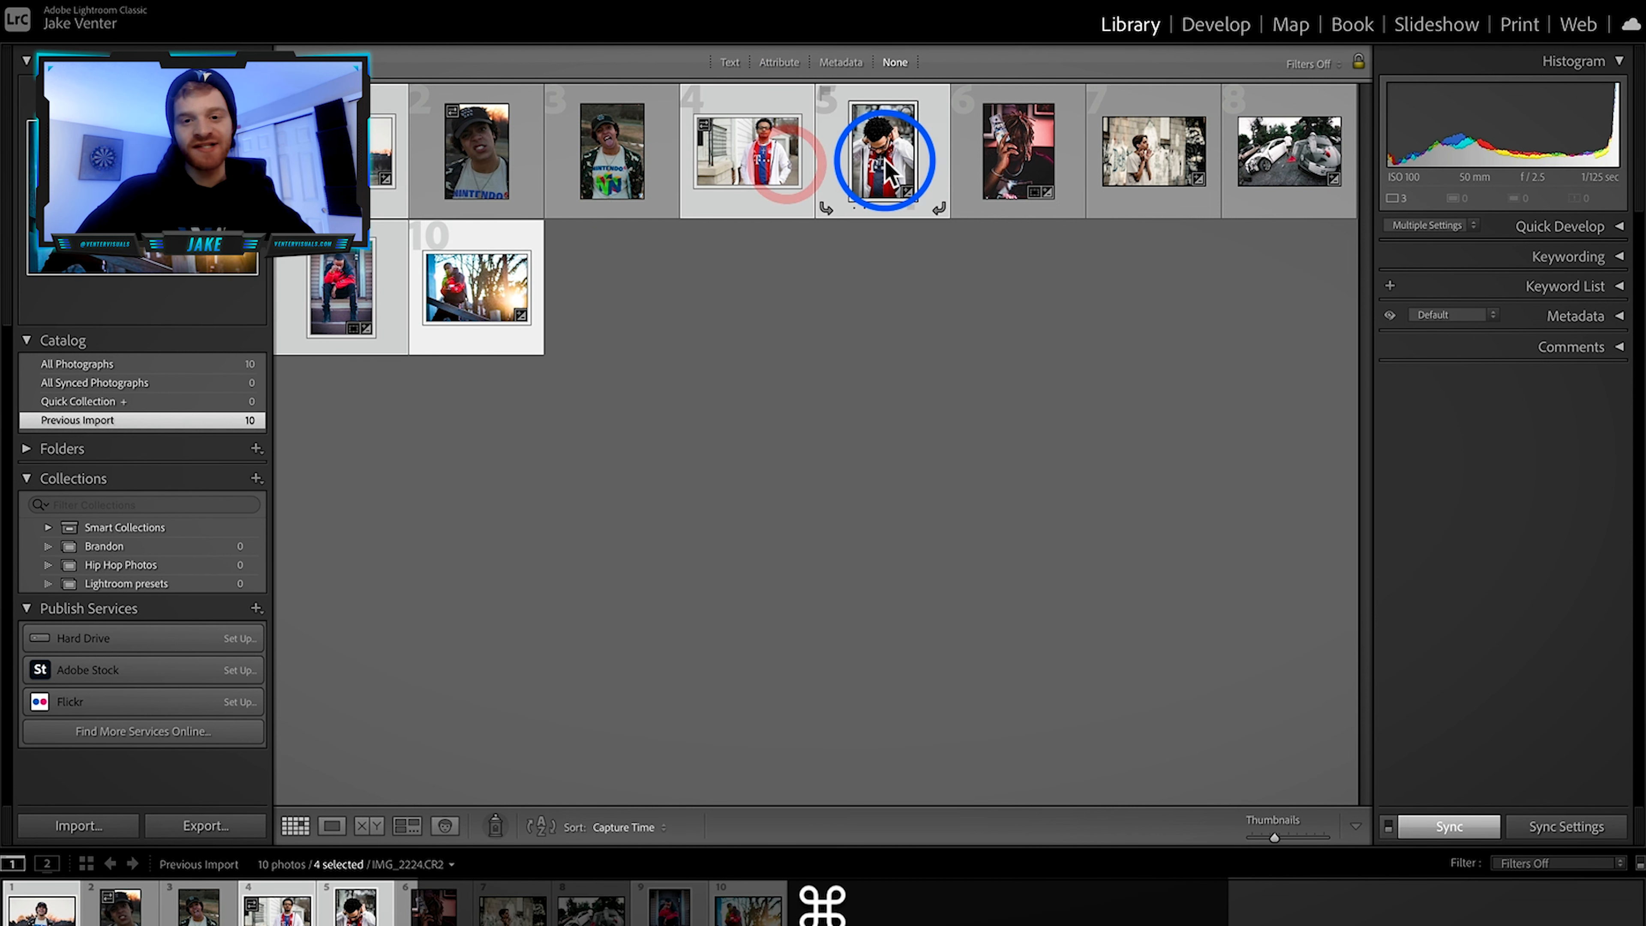
super+click(755, 162)
super+click(995, 156)
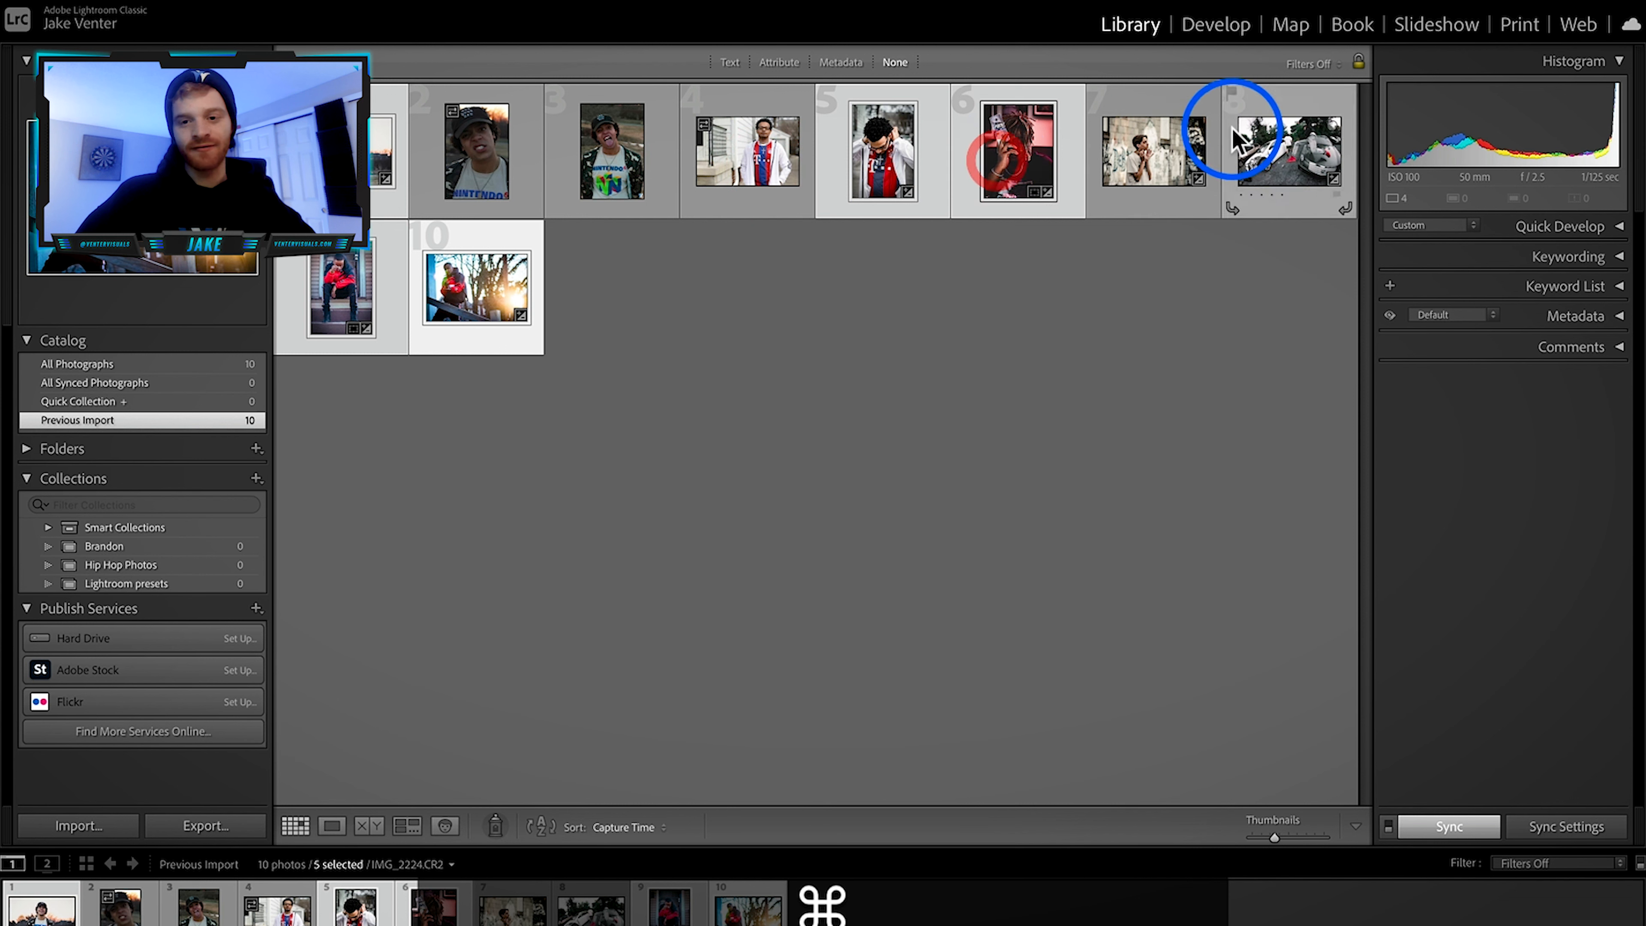
super+click(1212, 137)
super+click(1309, 153)
click(1041, 146)
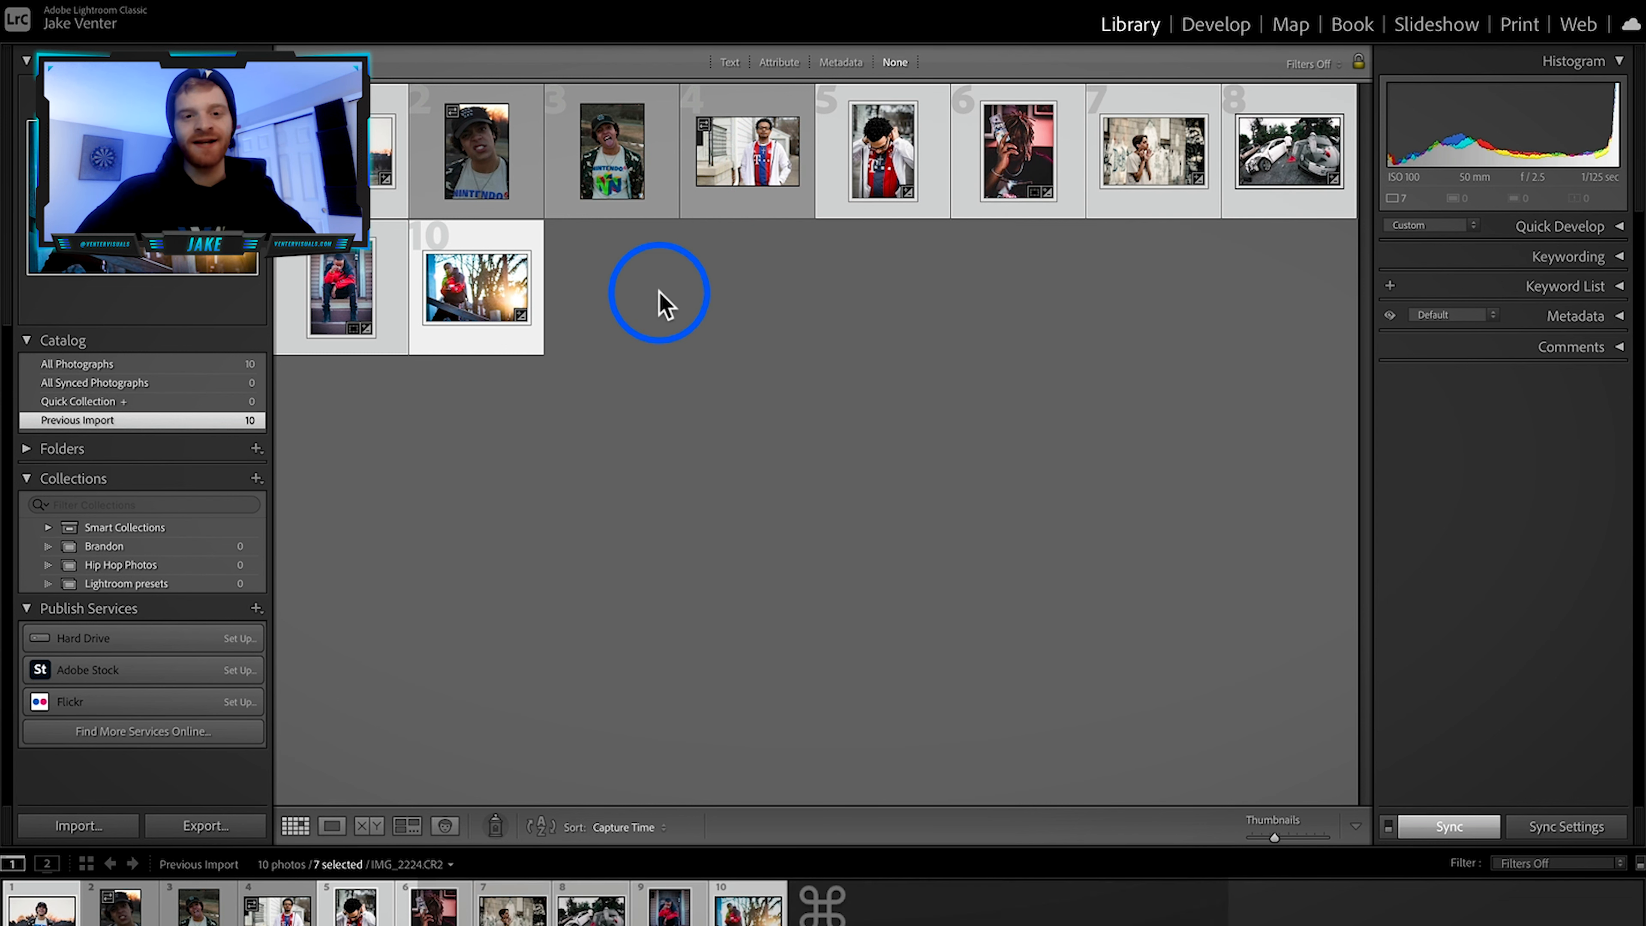
Step: Start the export of the selected photos
click(169, 1)
click(389, 235)
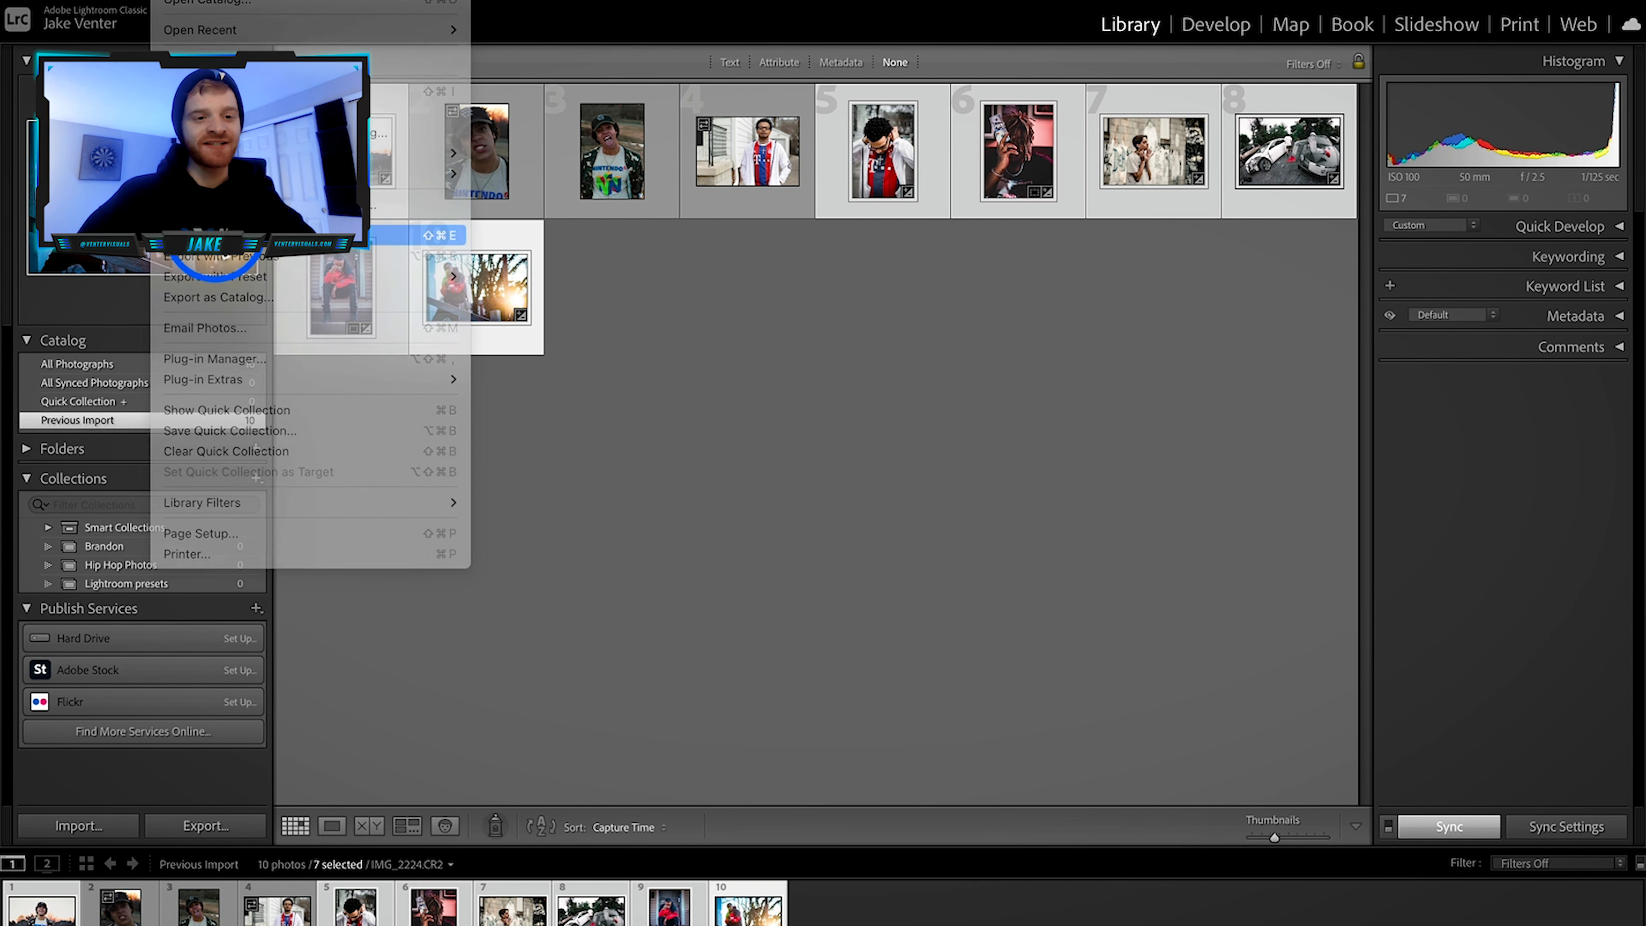